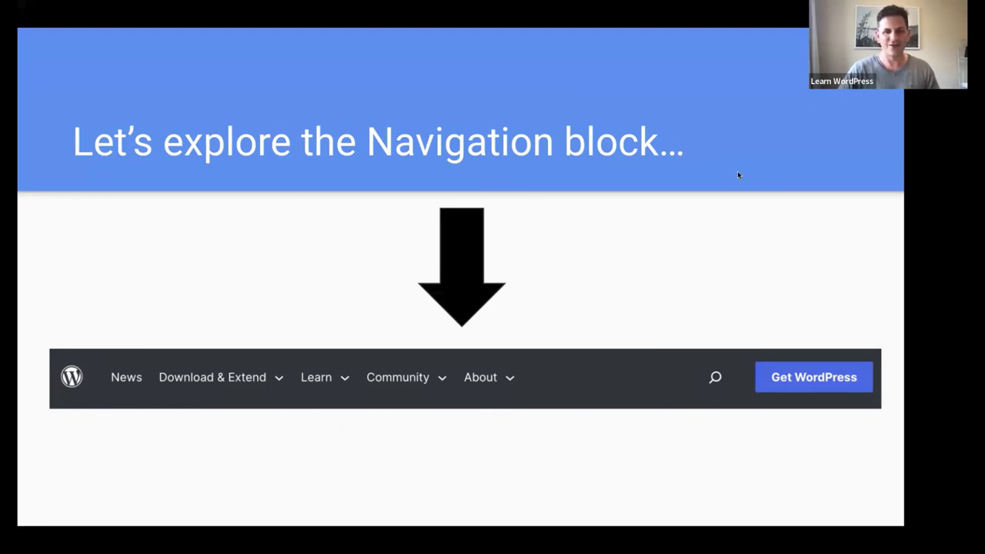
- Leave the slideshow for the Sushi Bar site's WordPress dashboard, and open the site editor after viewing the installed themes
key(Escape)
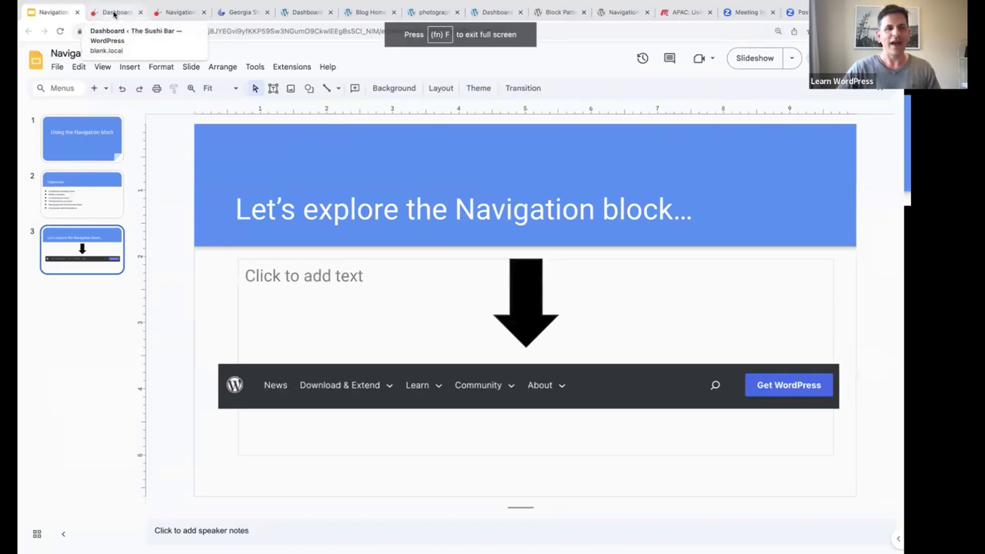
click(114, 13)
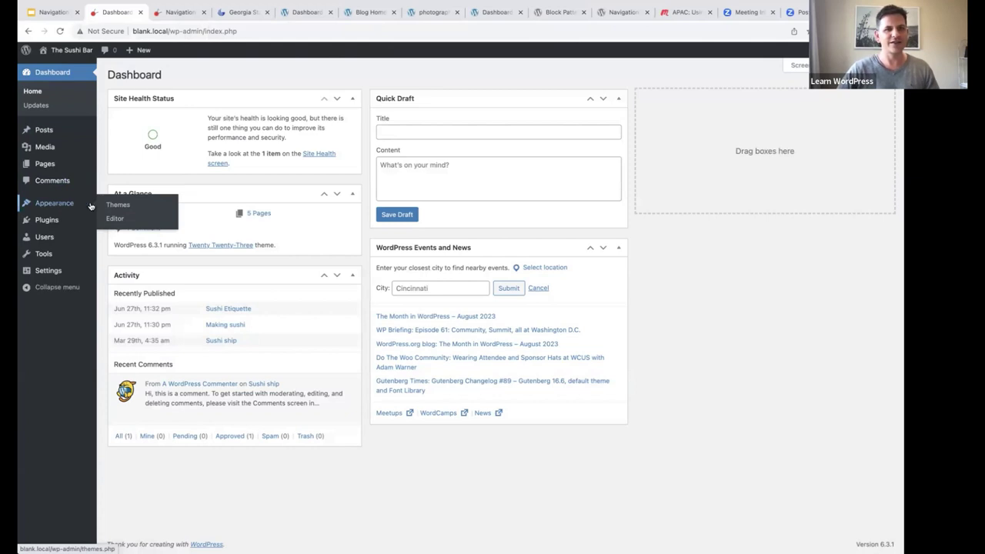
click(115, 205)
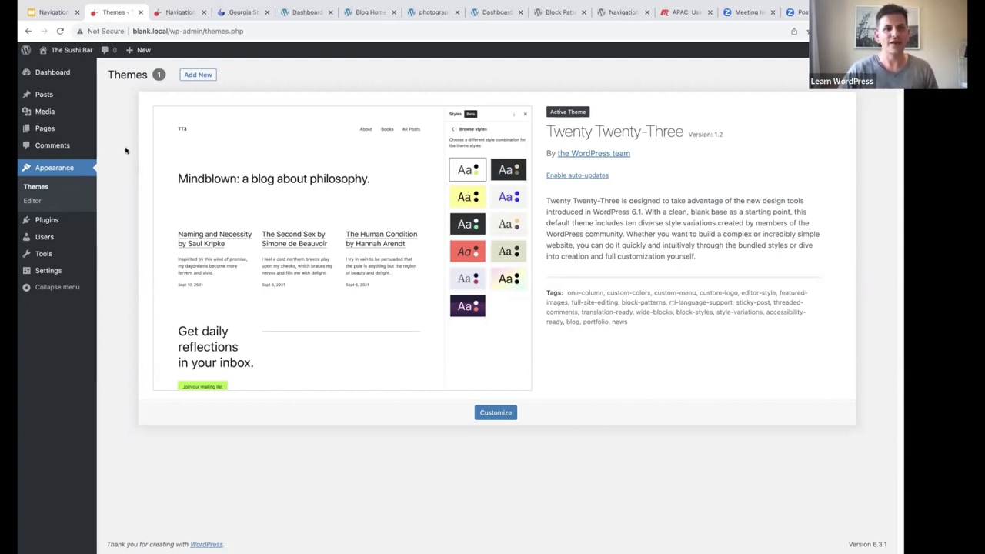
click(34, 204)
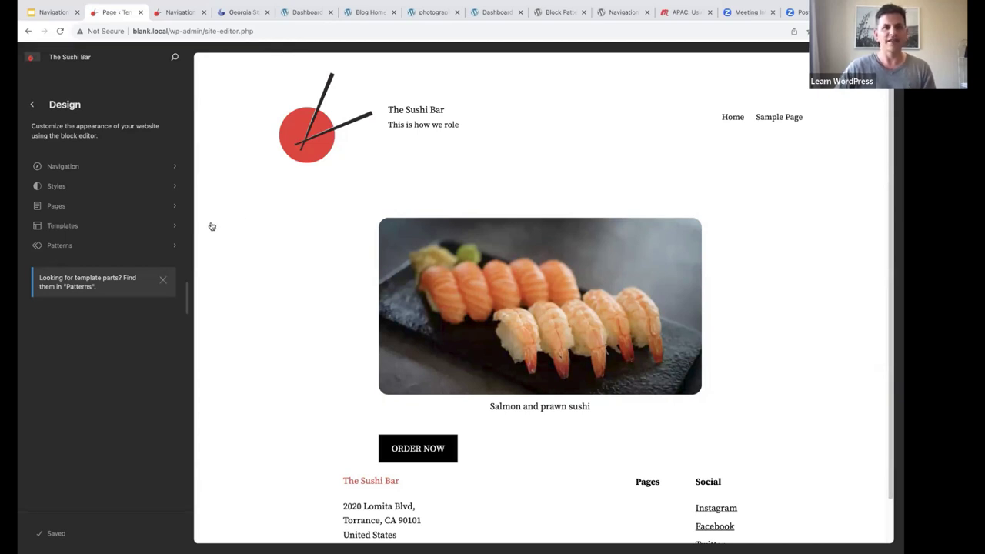
- Open the Page template for editing and examine its header and footer template parts, returning to the Design overview
click(90, 226)
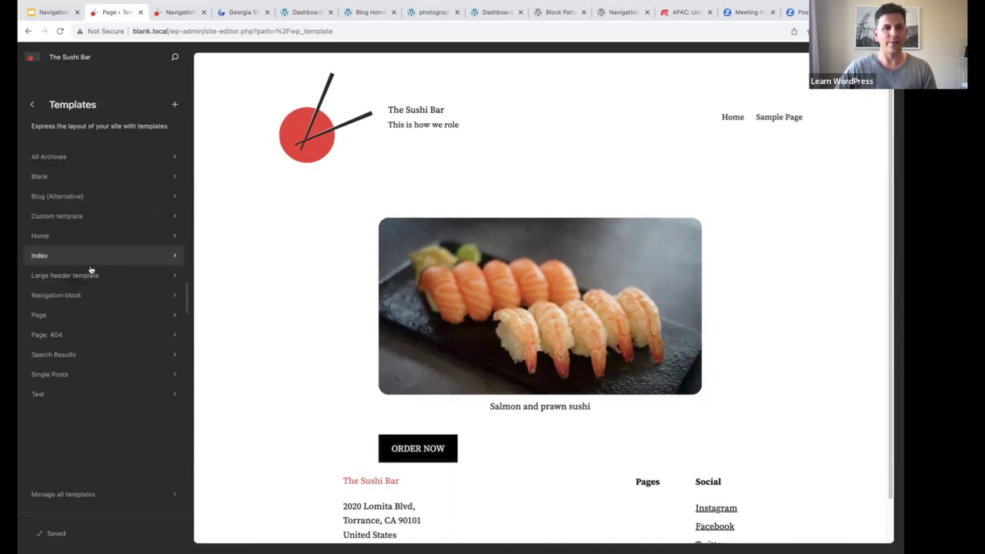
click(40, 316)
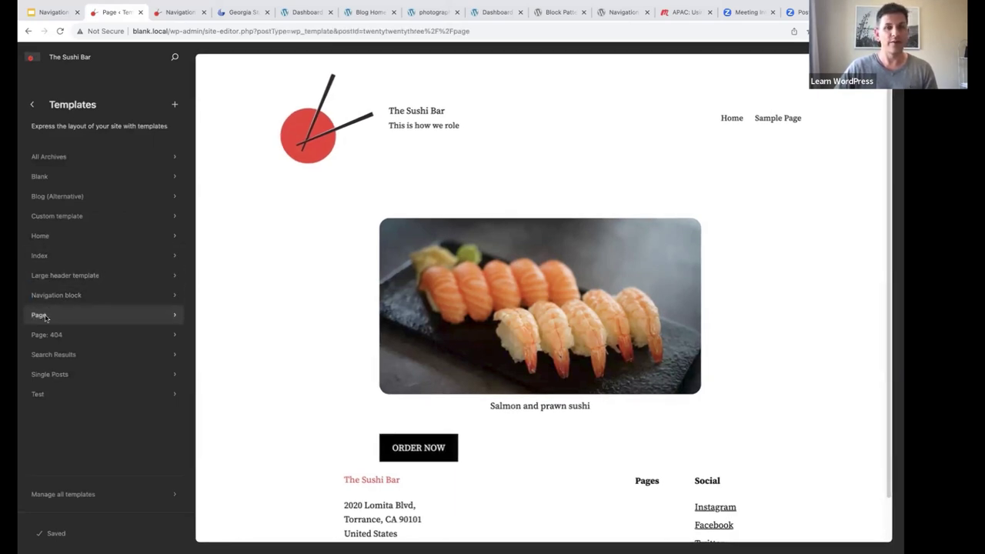
click(259, 252)
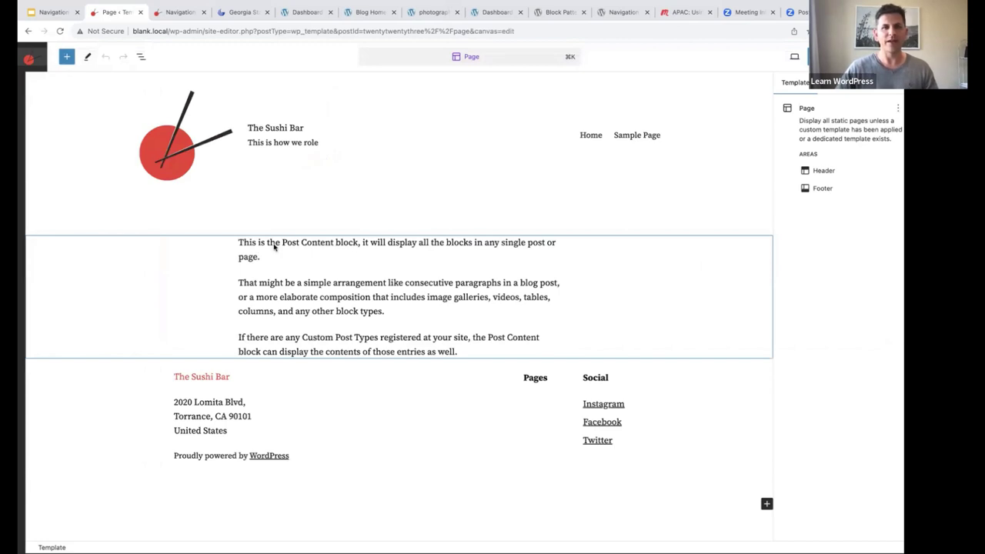
click(372, 142)
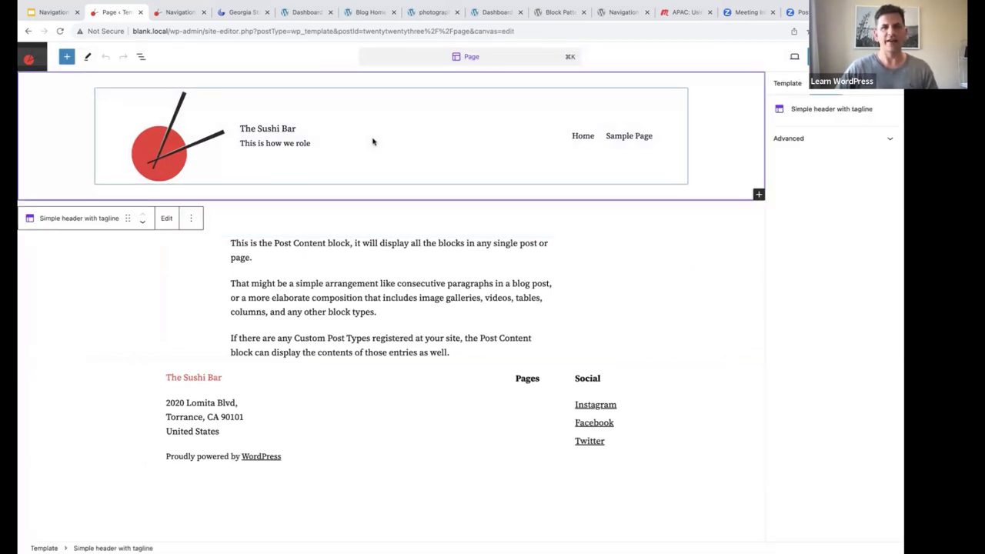
click(118, 432)
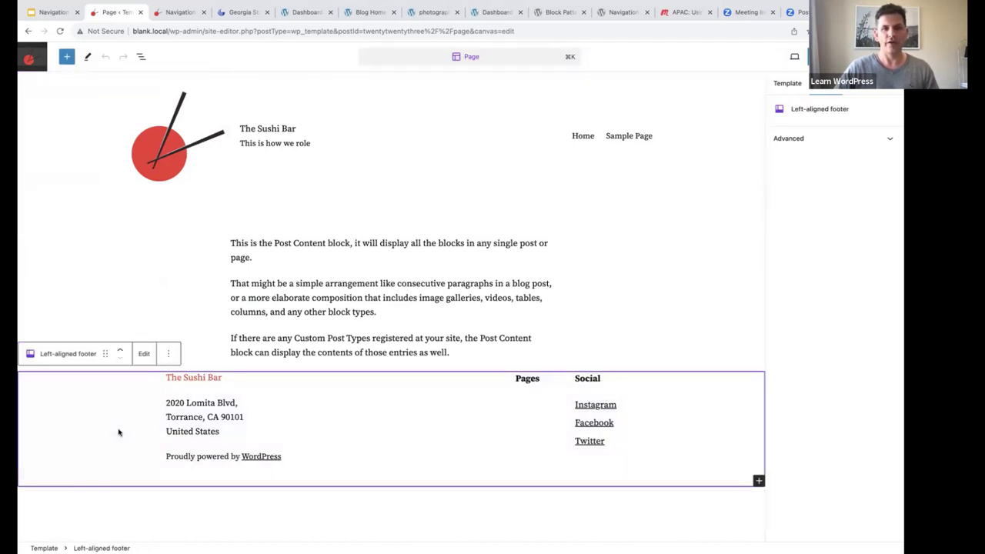
click(29, 59)
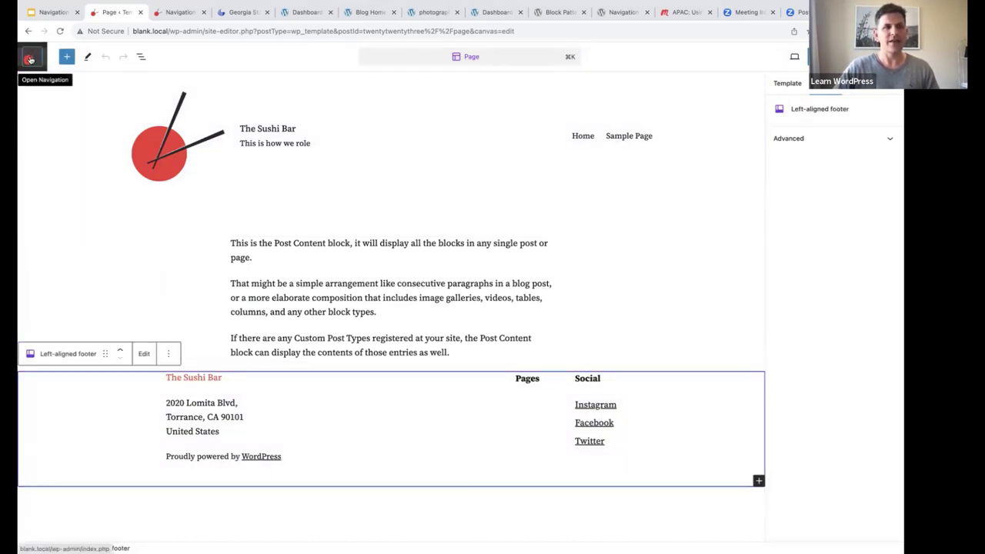
click(34, 105)
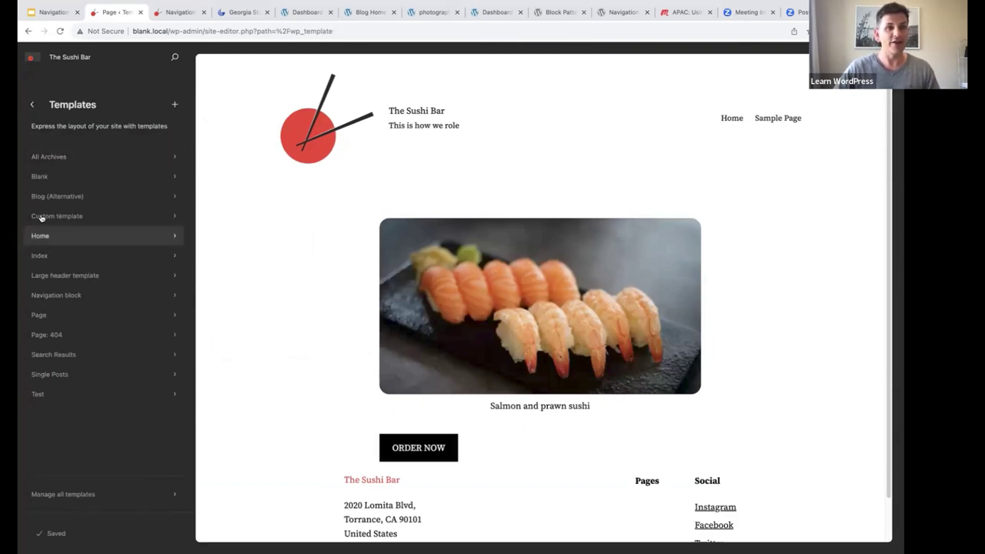
click(32, 104)
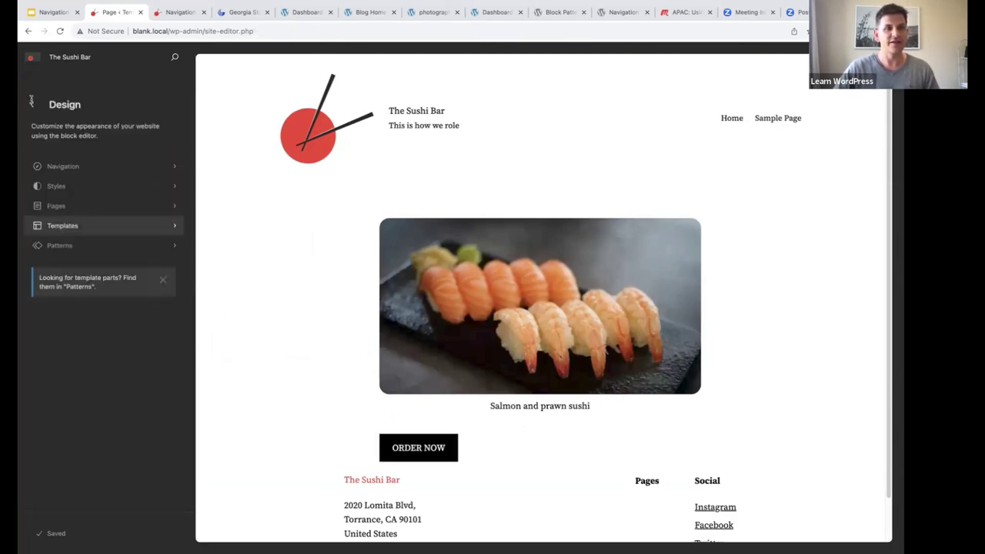
- Open the About page for editing and inspect its block structure, checking whether the header can be selected there
click(54, 206)
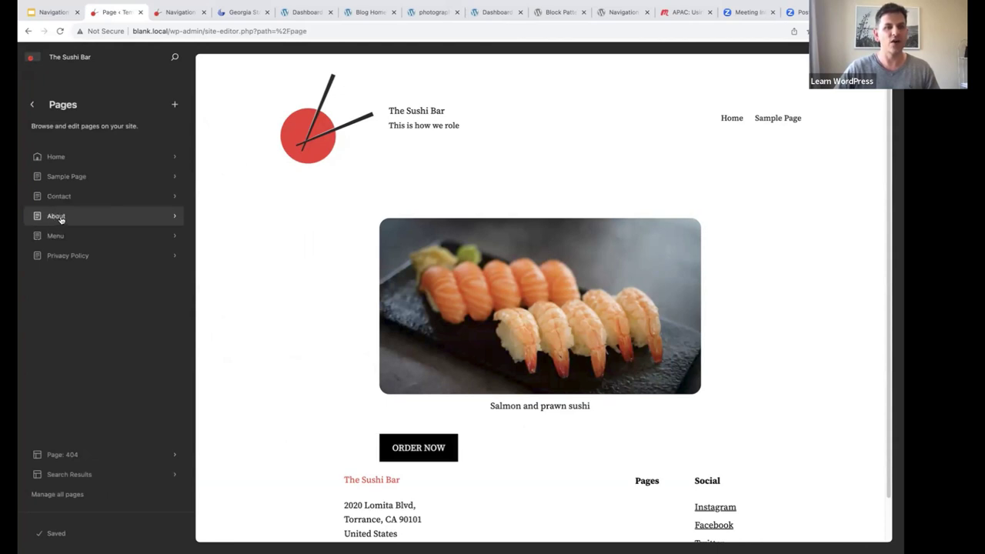
click(59, 217)
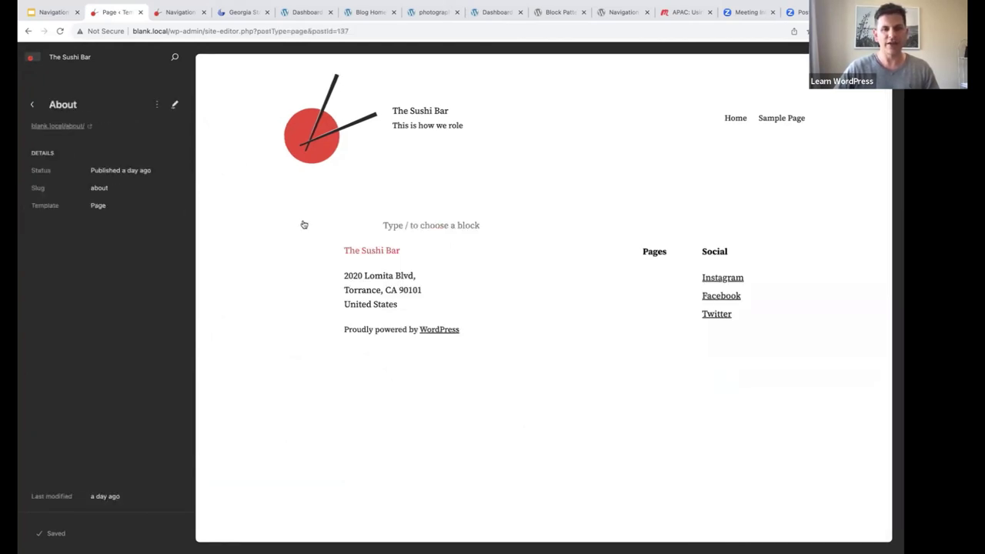
click(444, 213)
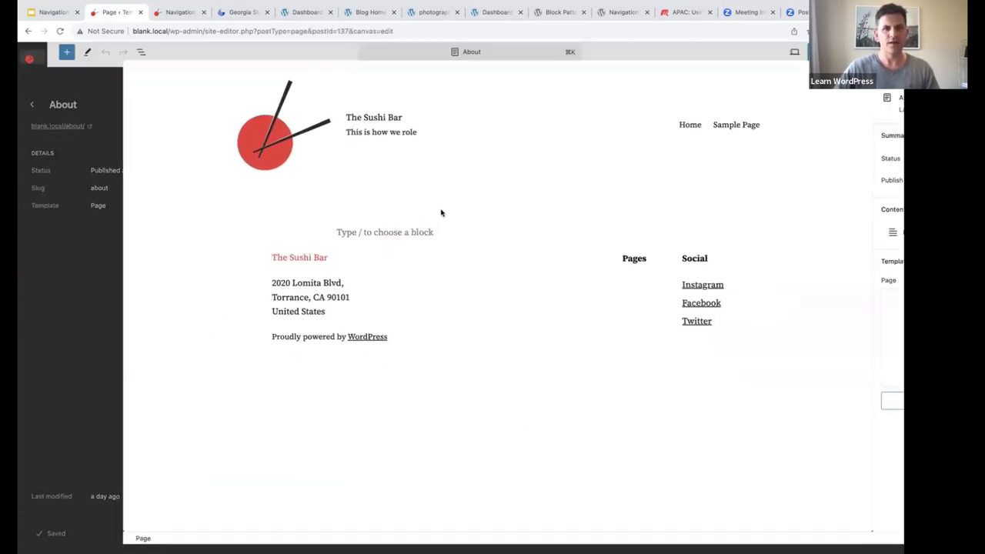
click(140, 56)
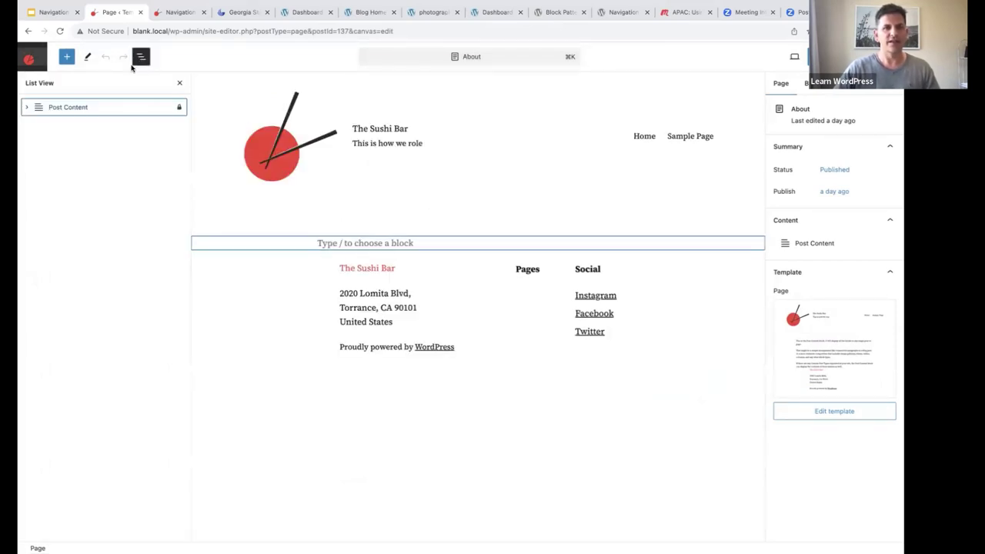
click(78, 111)
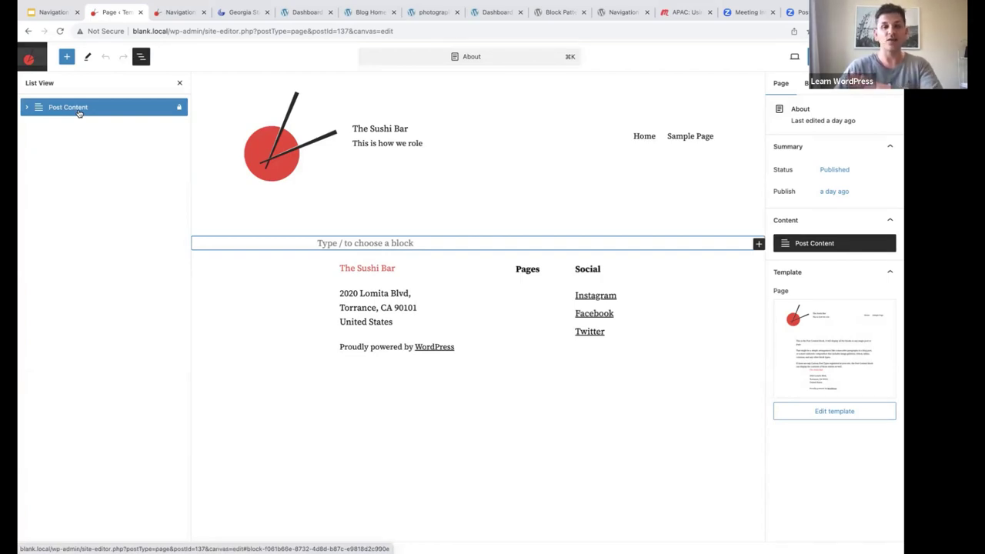
click(464, 139)
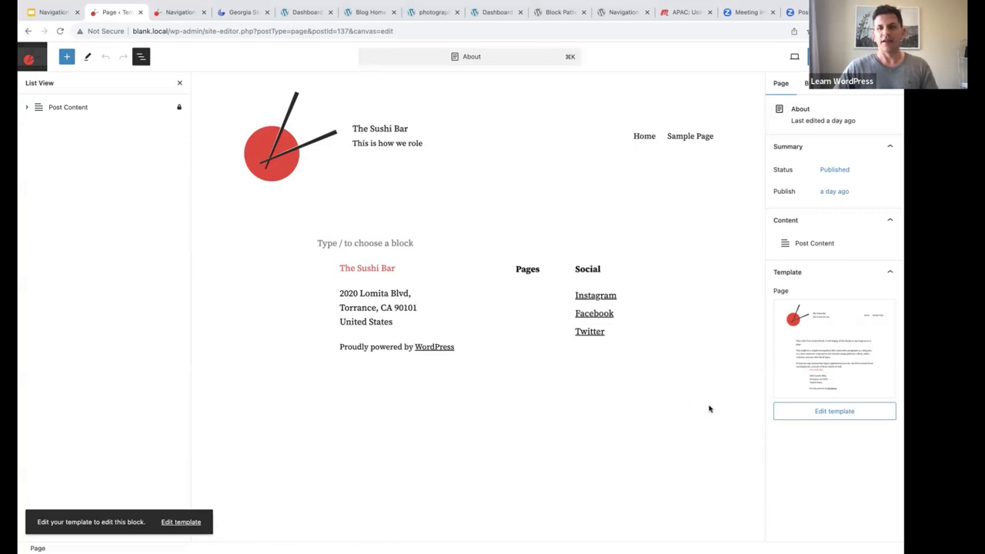
- Switch from the About page to editing its template, inspect the header and footer parts, and return to the Design overview
click(830, 413)
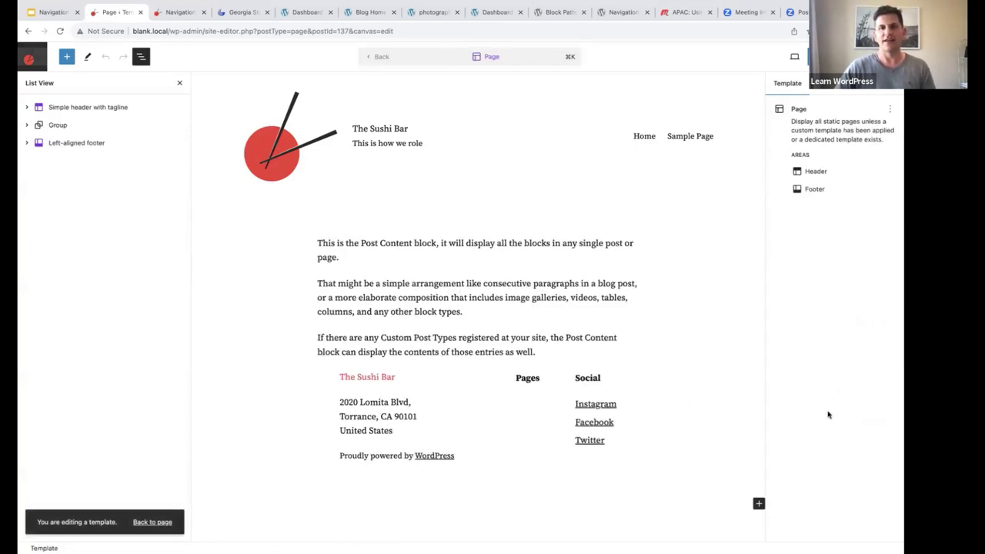
click(489, 176)
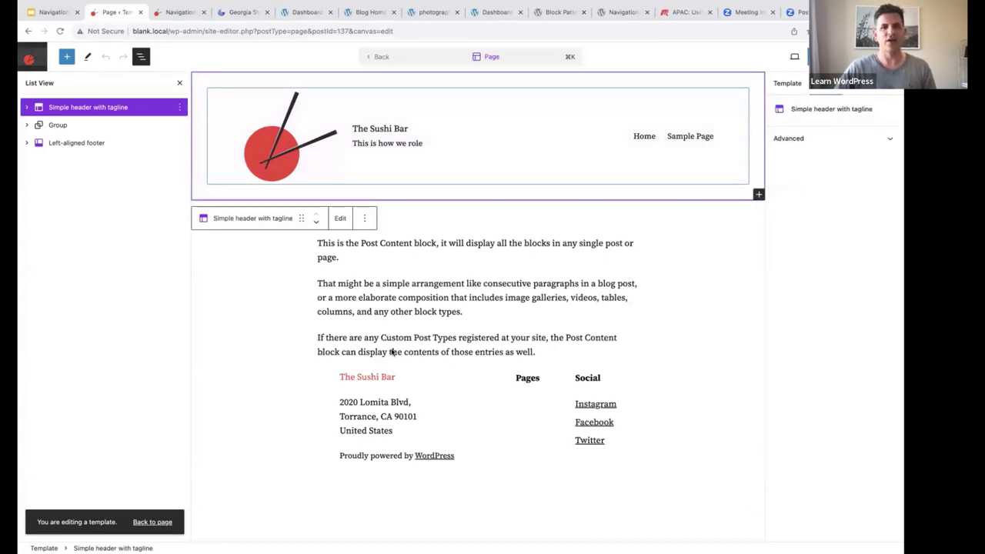
click(295, 430)
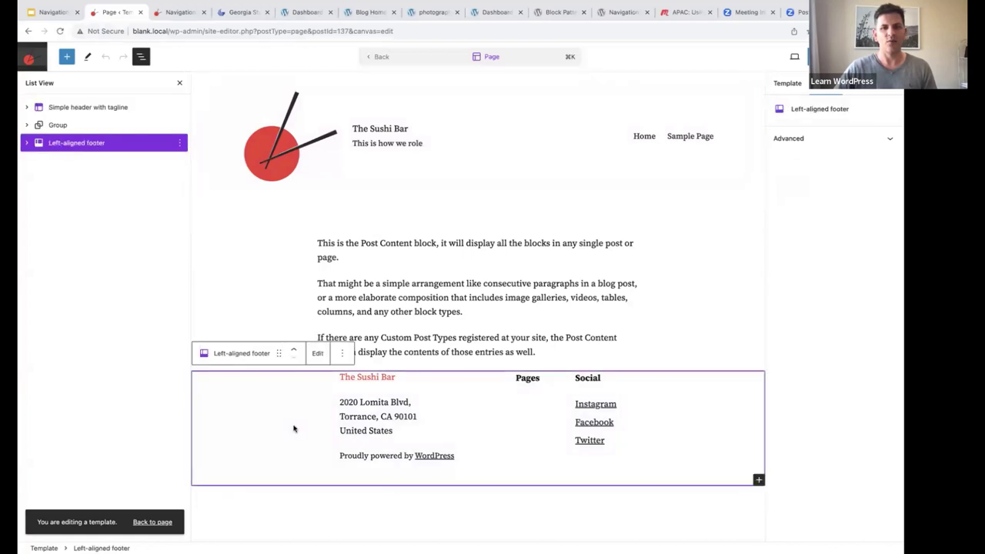
click(28, 60)
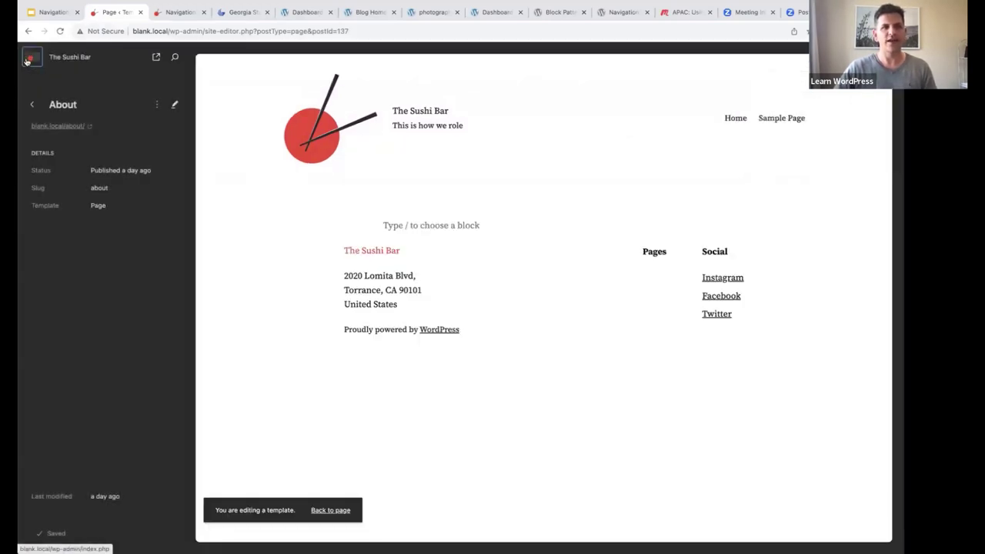
click(32, 104)
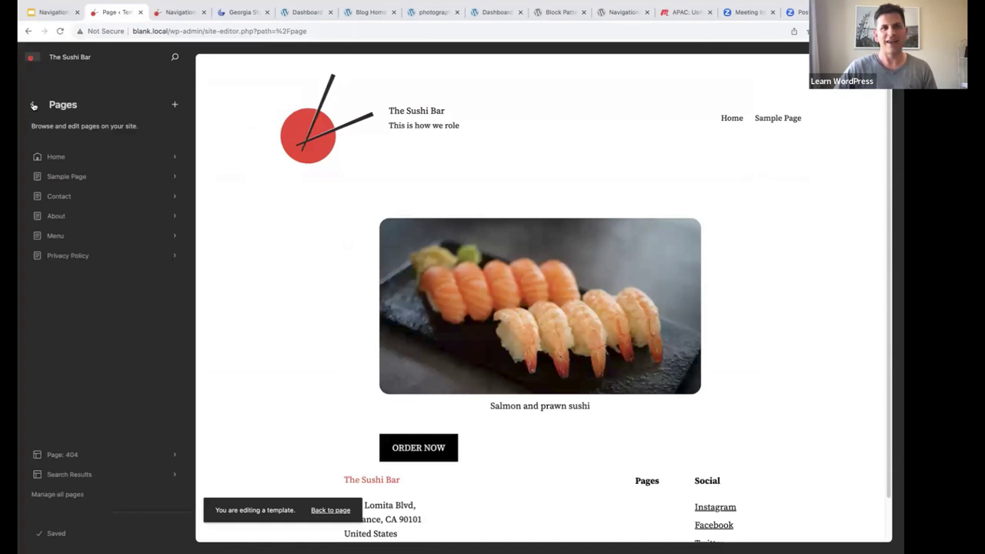
click(32, 104)
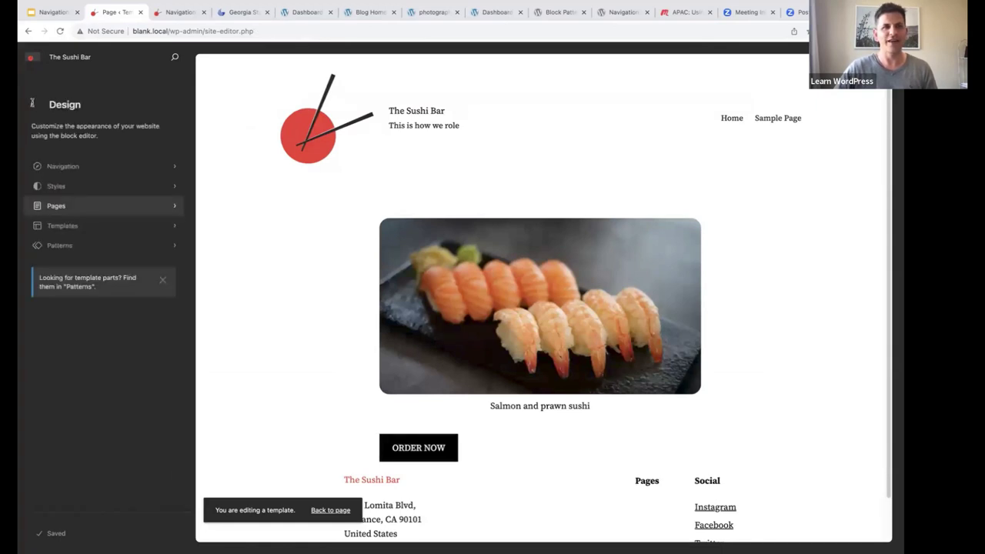
- Browse the header template parts, view "Header inside full-width background image" in the editor, and return to the Design overview
click(51, 246)
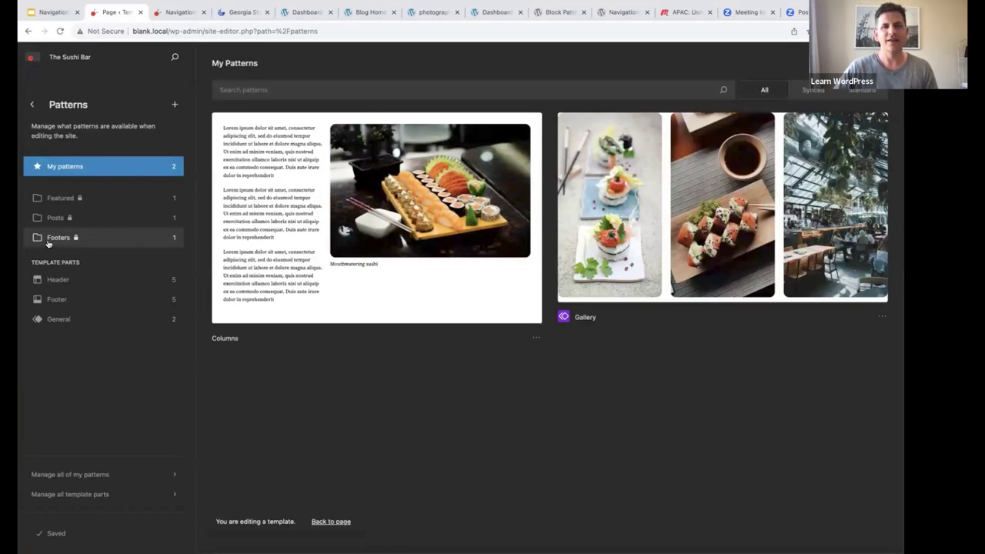
click(63, 284)
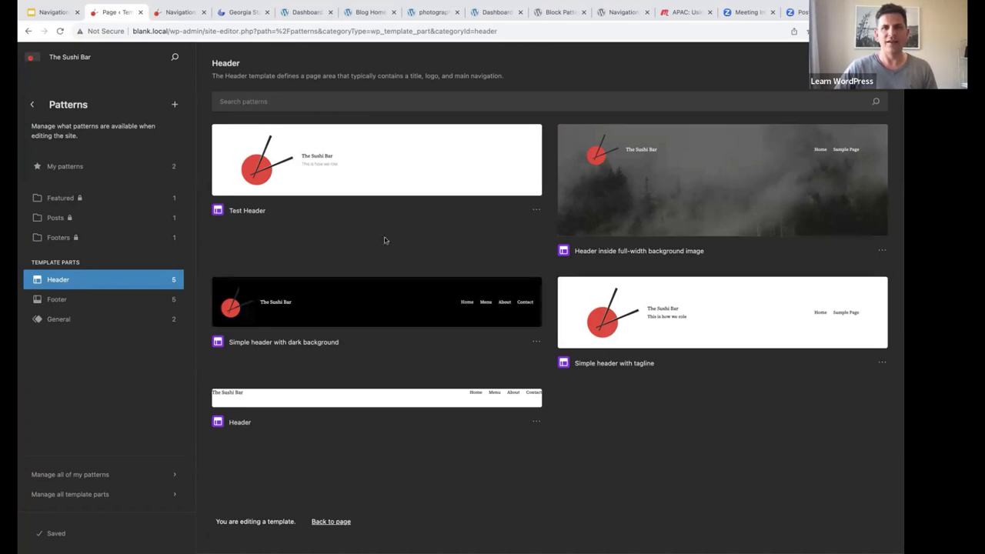
click(673, 197)
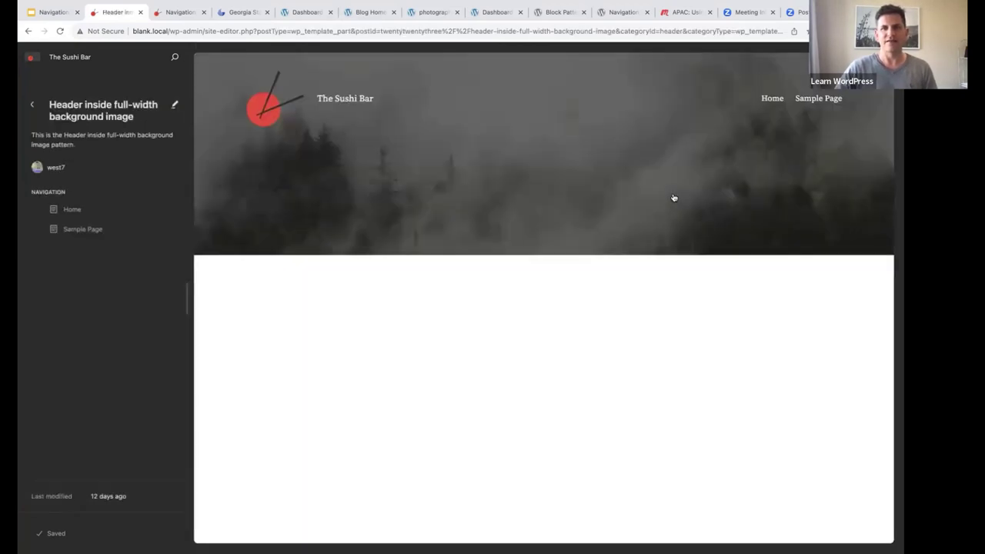
click(403, 192)
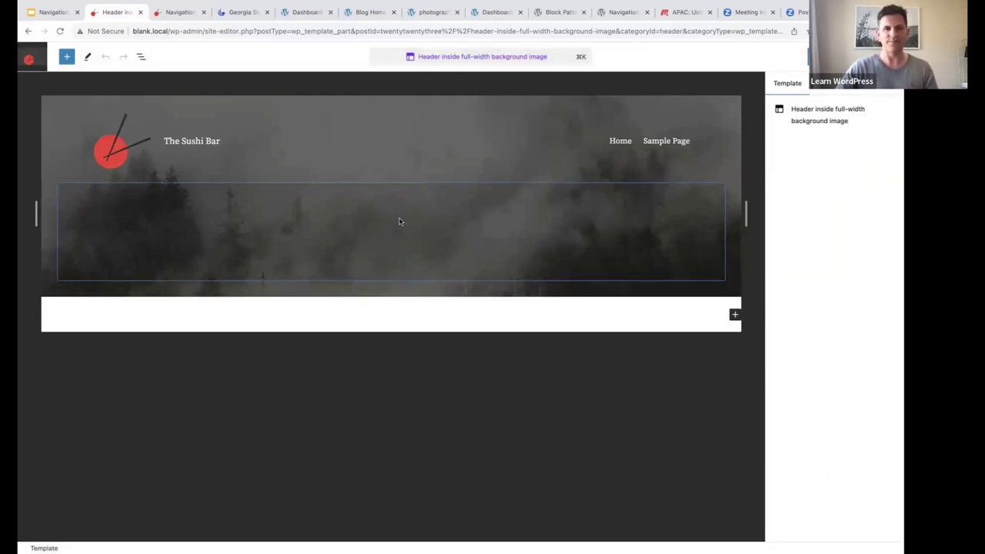
click(30, 60)
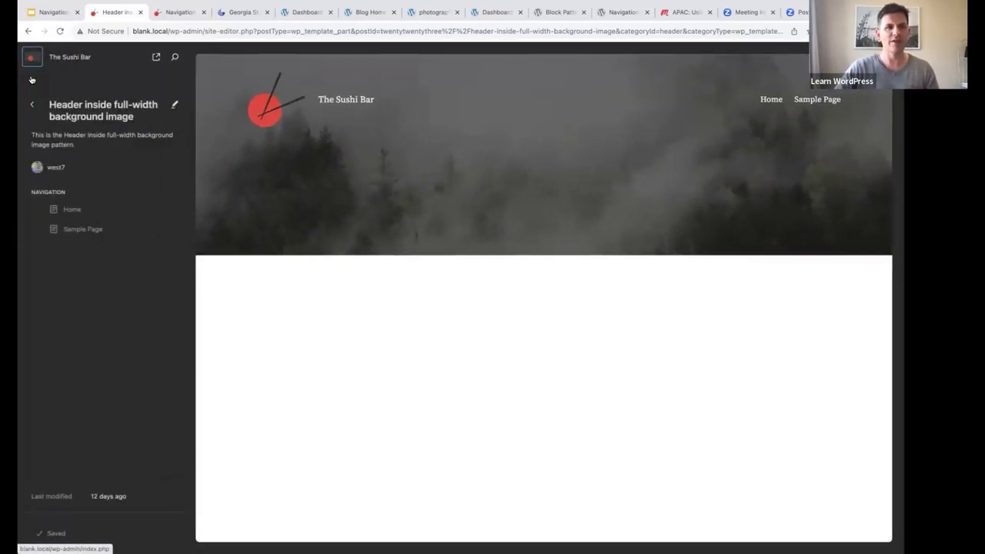
click(32, 105)
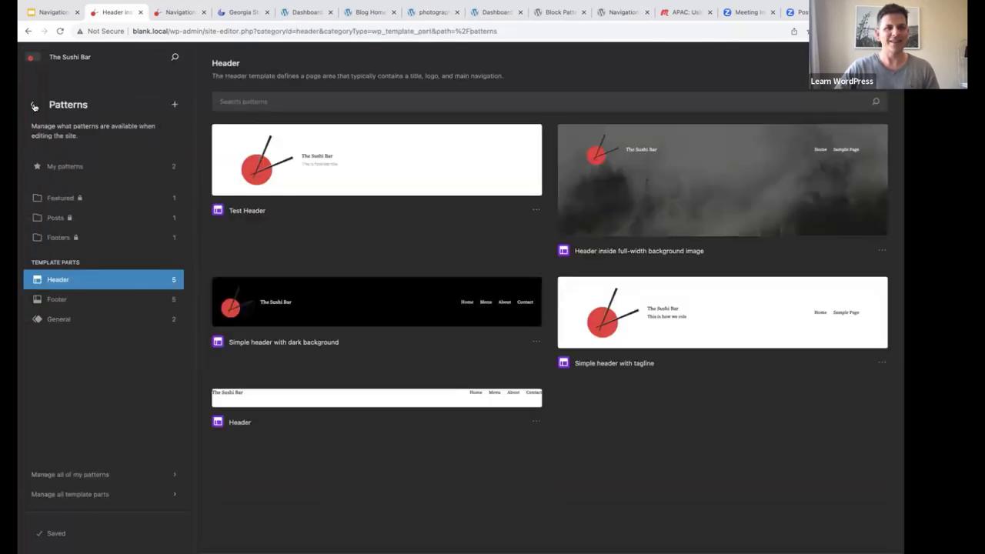
click(33, 105)
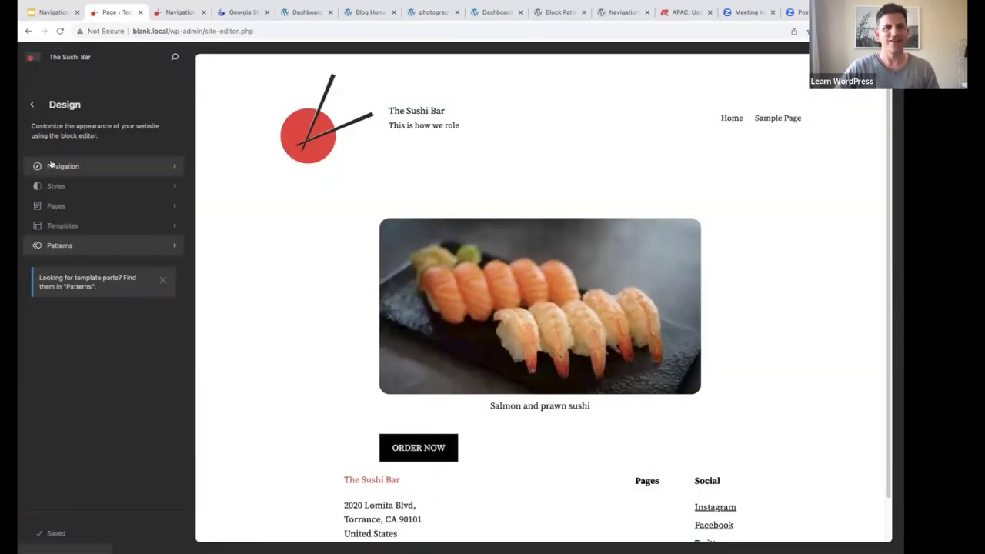
- View the options for adding a new template without creating one, and open the existing "Navigation block" template
click(61, 225)
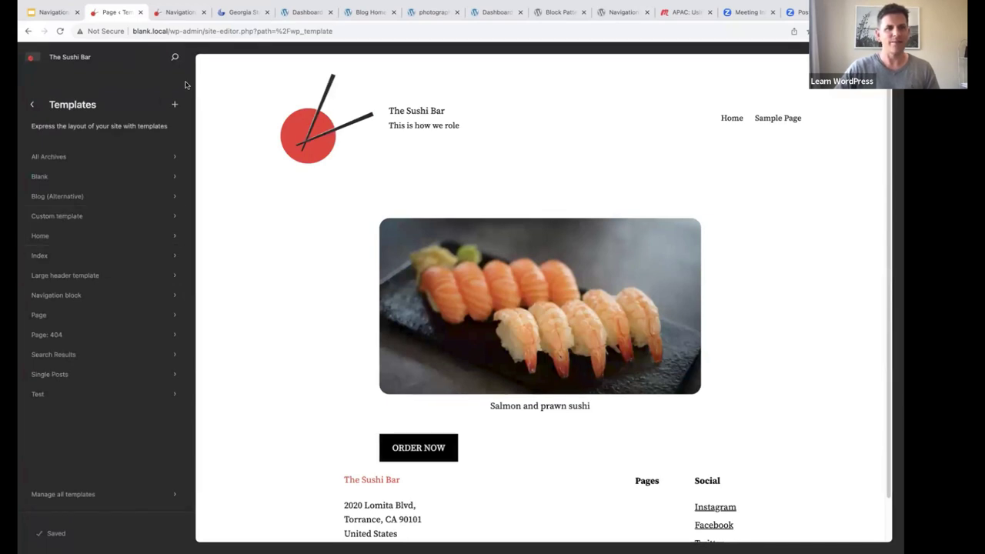
click(176, 106)
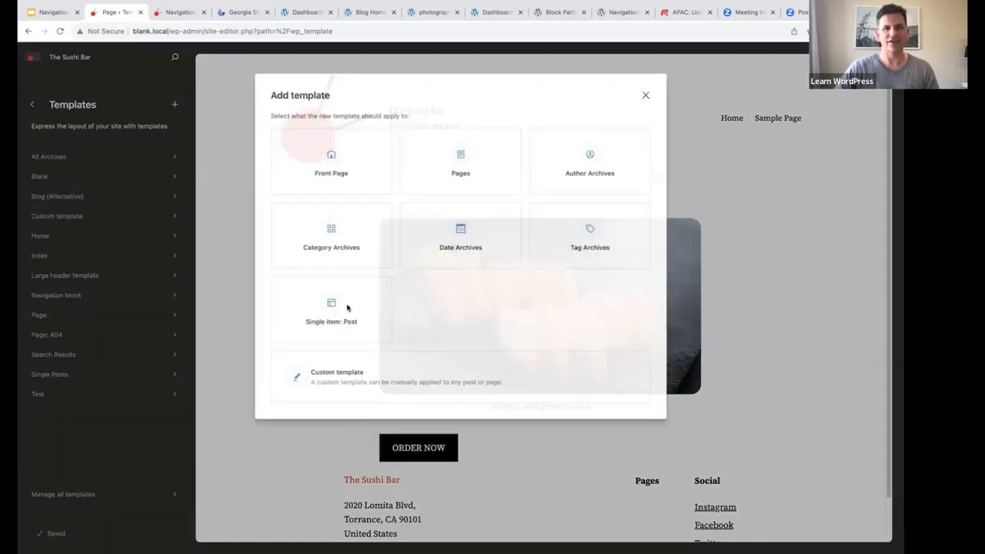
click(645, 95)
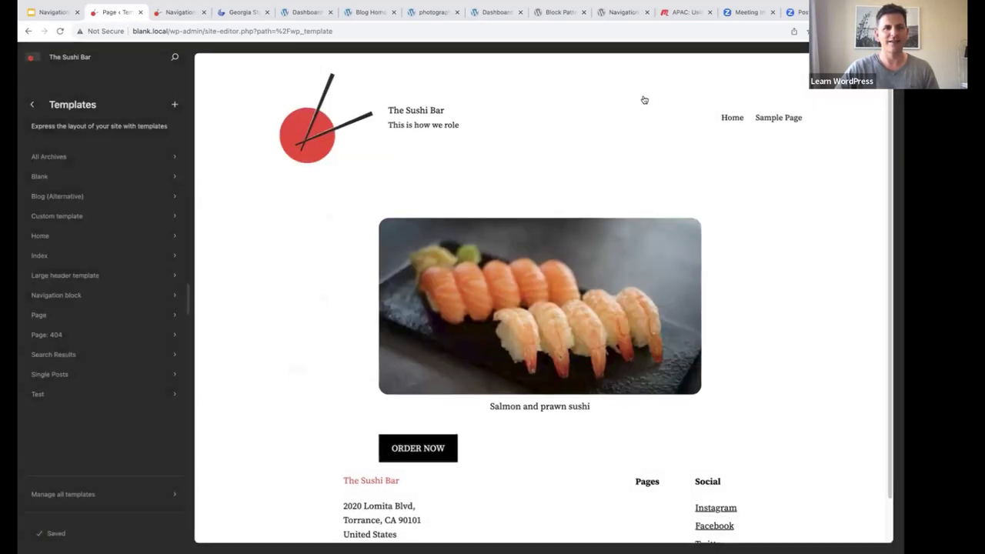
click(50, 298)
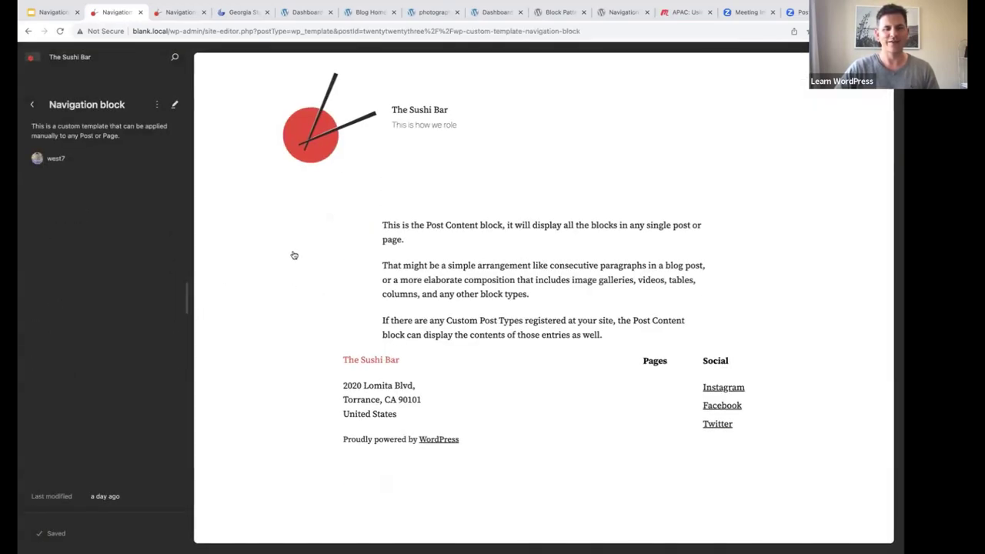
- Open the Navigation block template for editing and expand the Test Header's Group and outer Row in its block structure
click(293, 255)
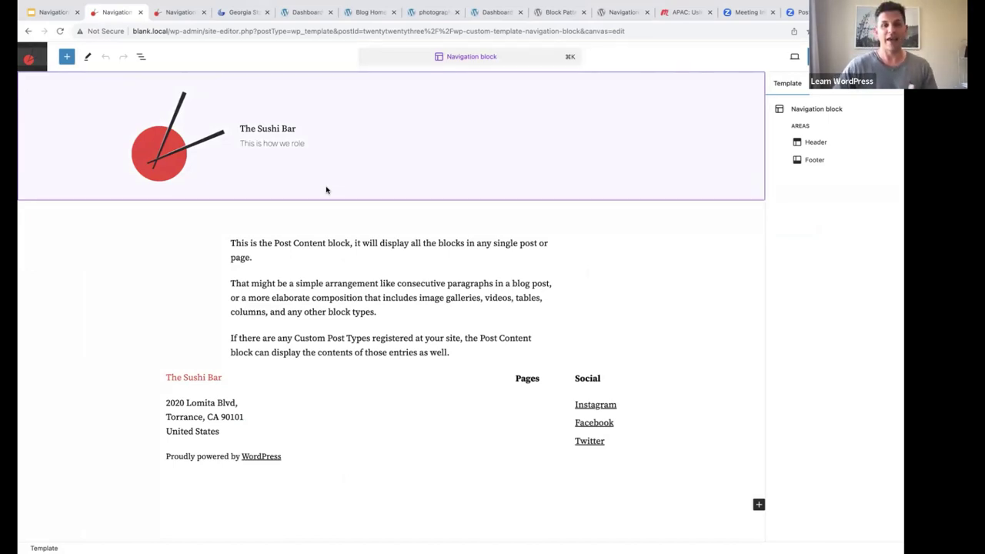
click(141, 56)
click(68, 108)
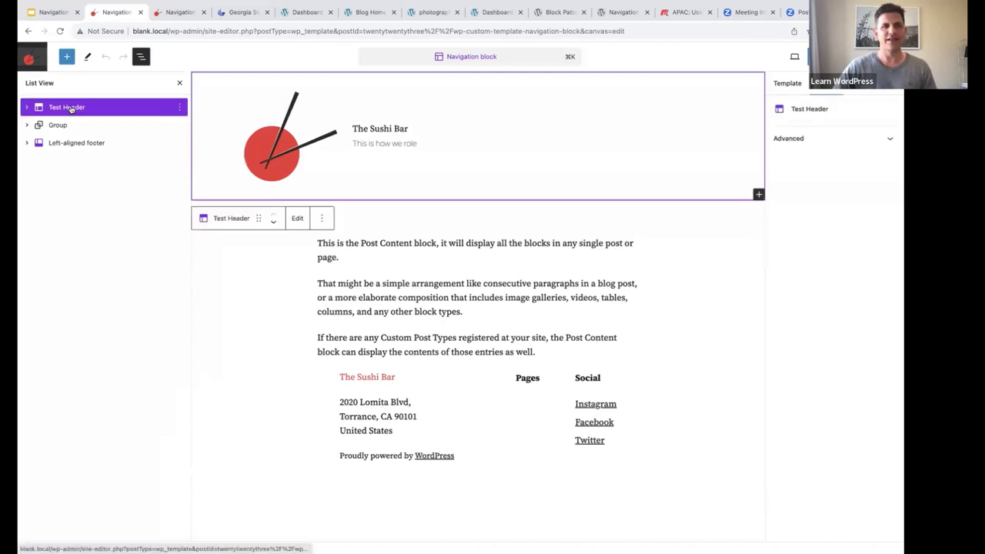
click(27, 107)
click(38, 125)
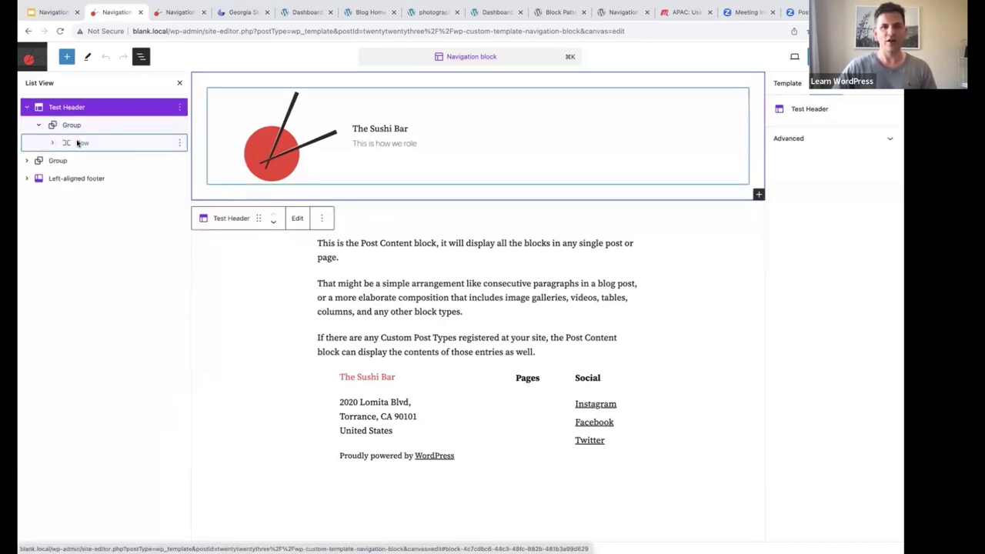
click(52, 143)
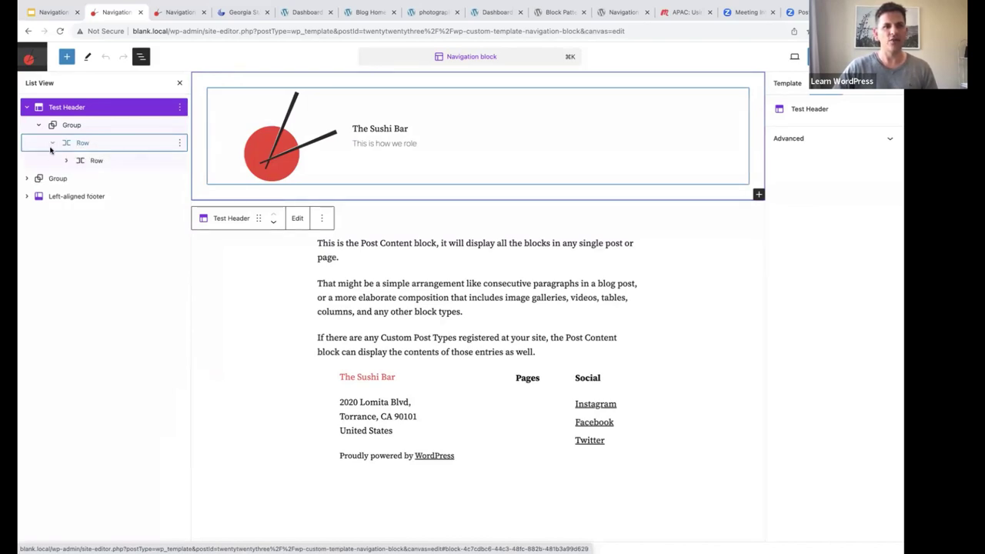
- Inspect the header's inner Row, its Site Logo, and the blocks nested in its Stack
click(92, 161)
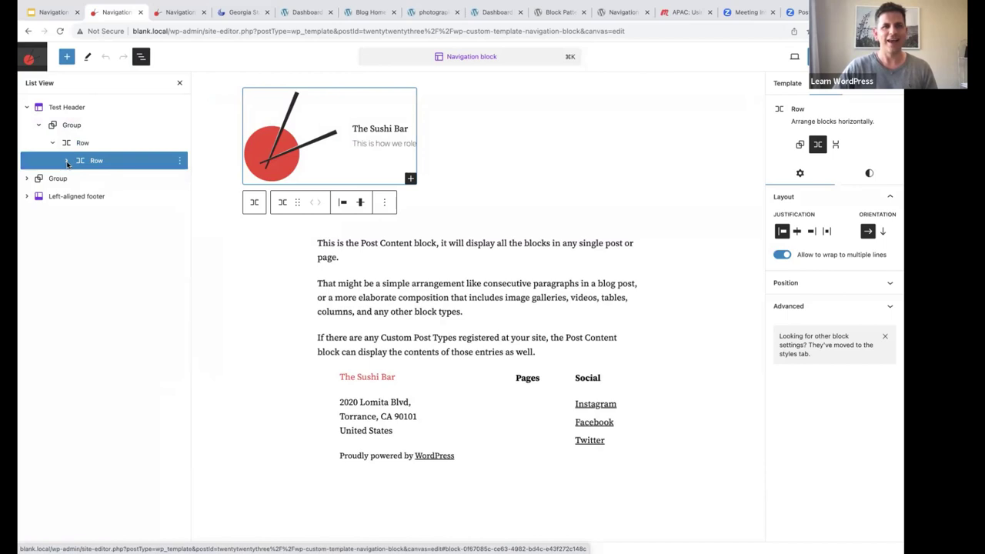
click(66, 161)
click(111, 181)
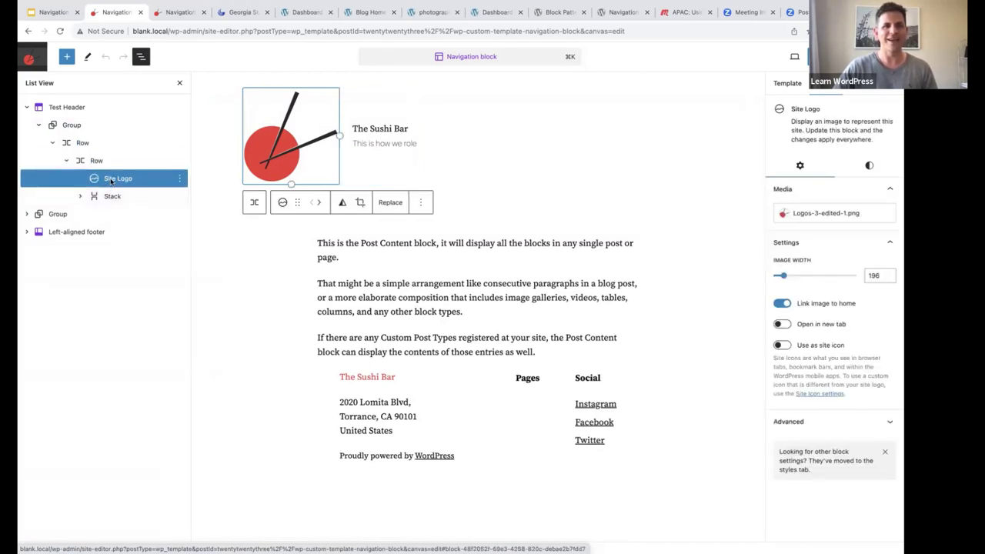
click(105, 199)
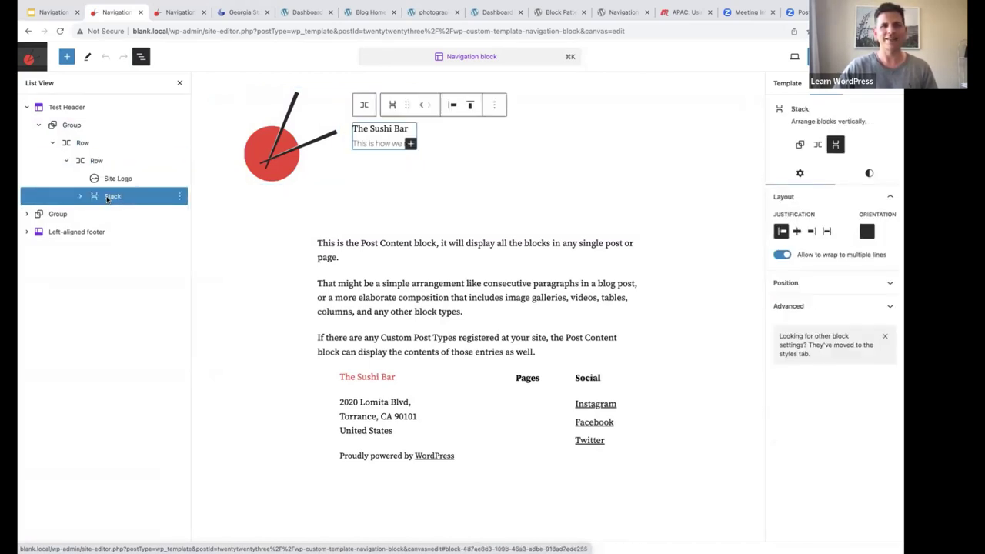
click(80, 196)
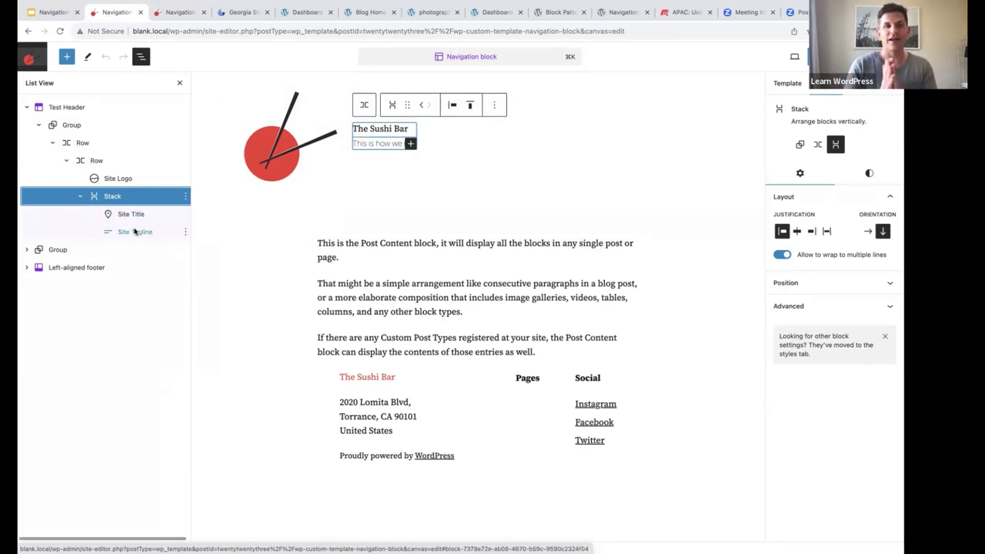
- Insert a Navigation block into the outer Row of the Test Header, searching the blocks for "Navi"
click(84, 143)
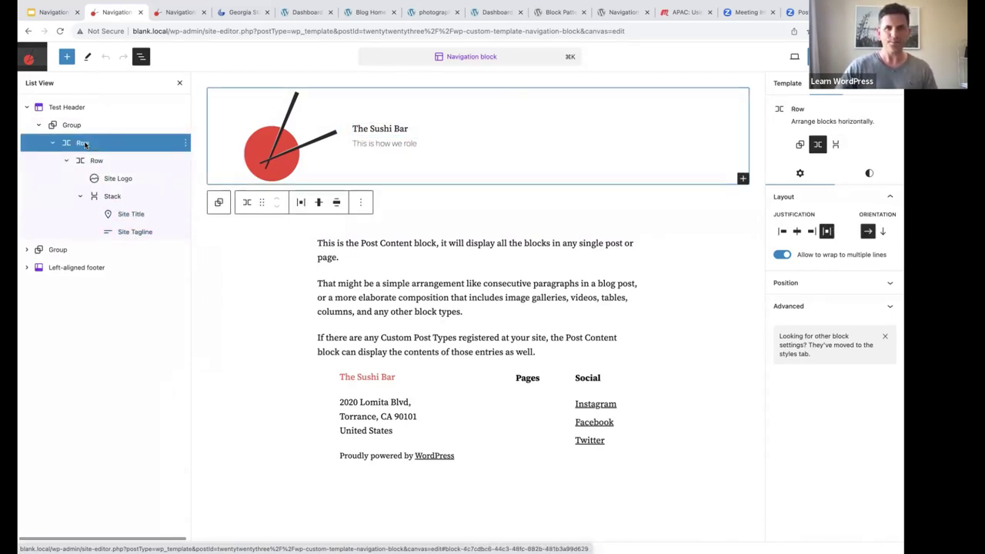
click(742, 179)
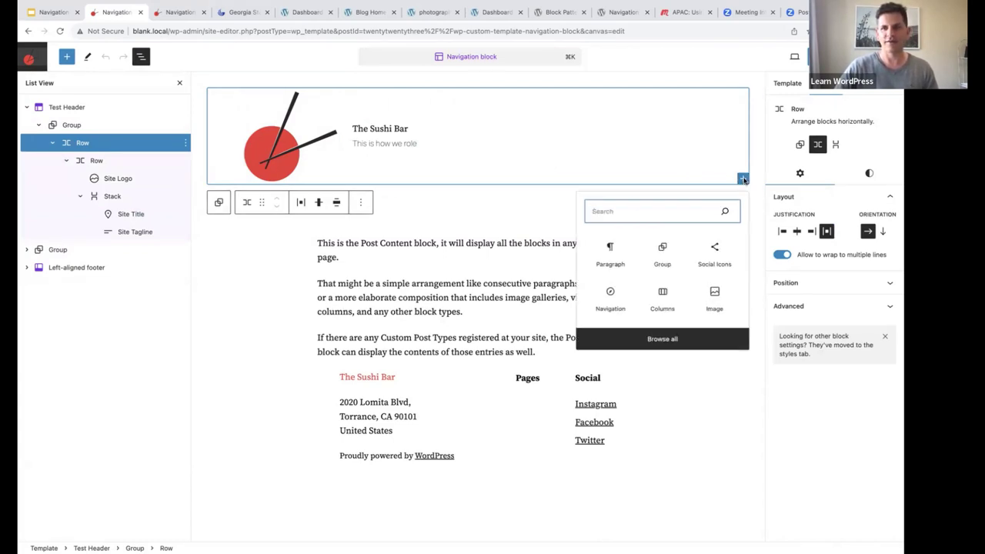
text(Navi)
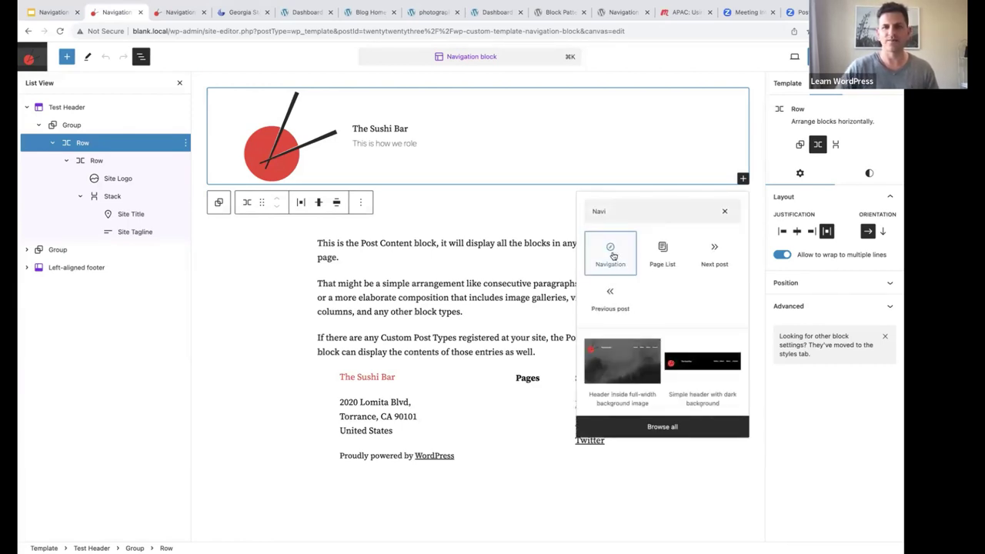
click(611, 254)
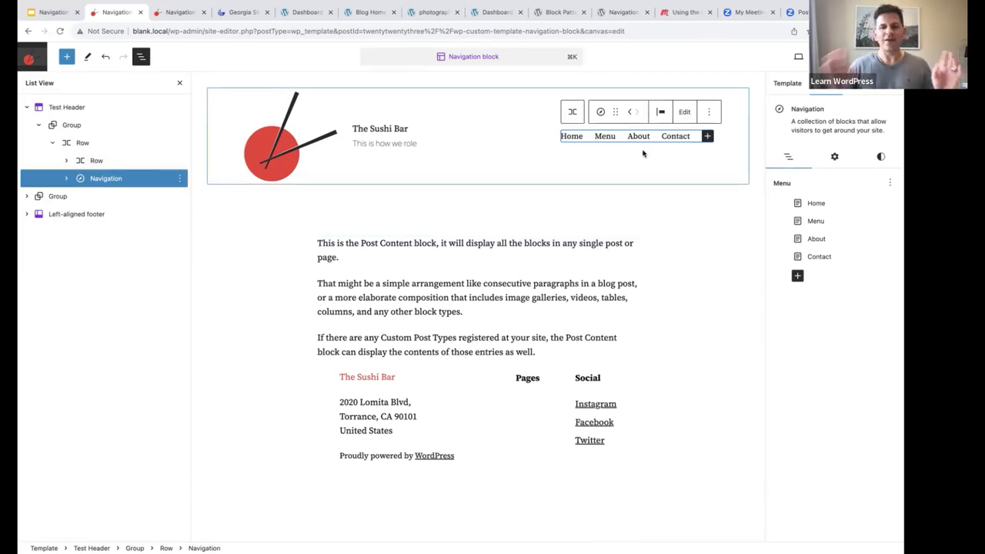
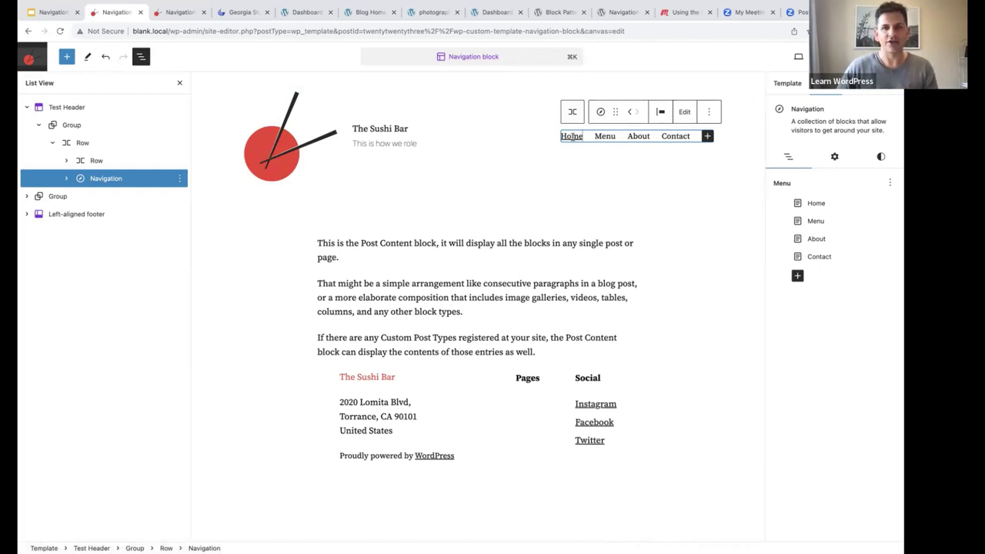
- Inspect the Home and About page links inside the Navigation block, then select the whole Navigation block again
click(571, 136)
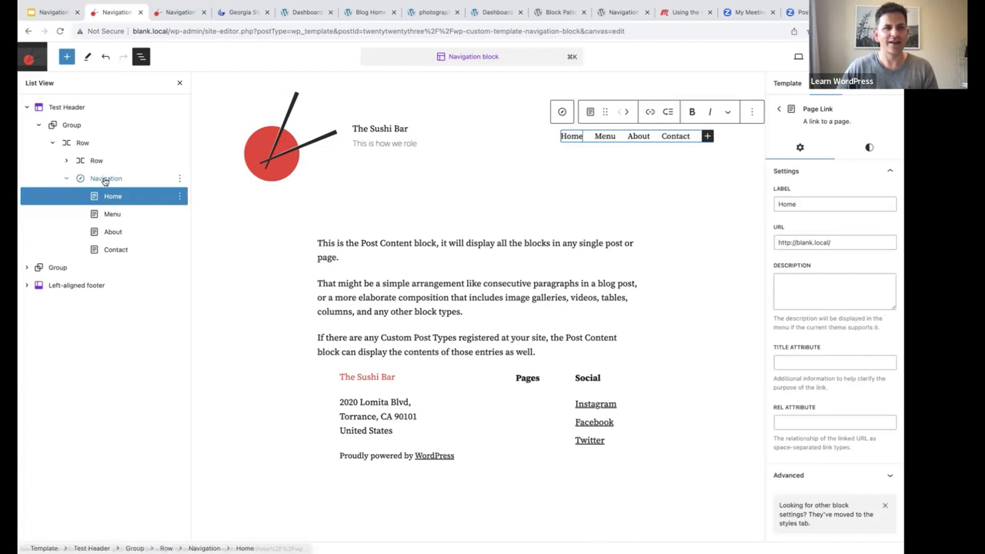
click(113, 232)
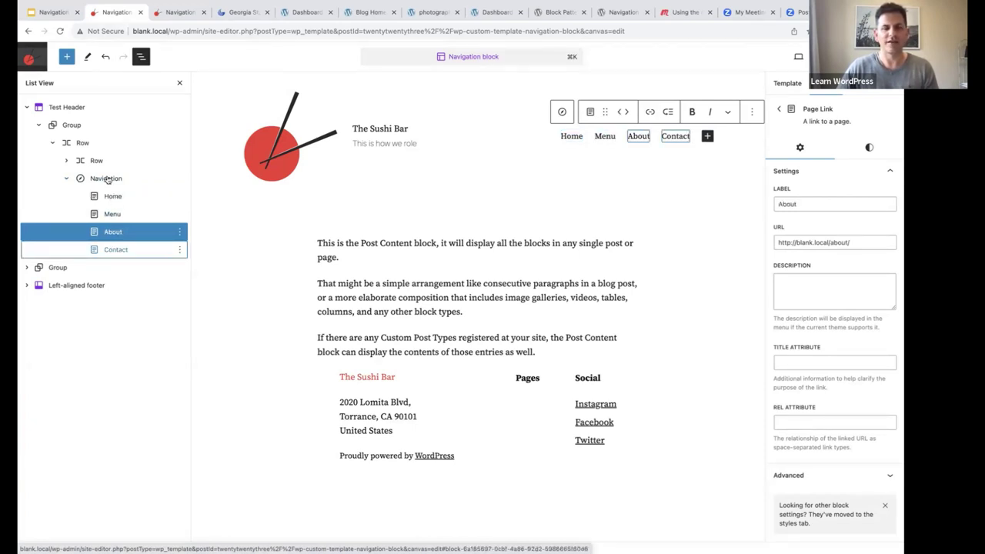
click(112, 197)
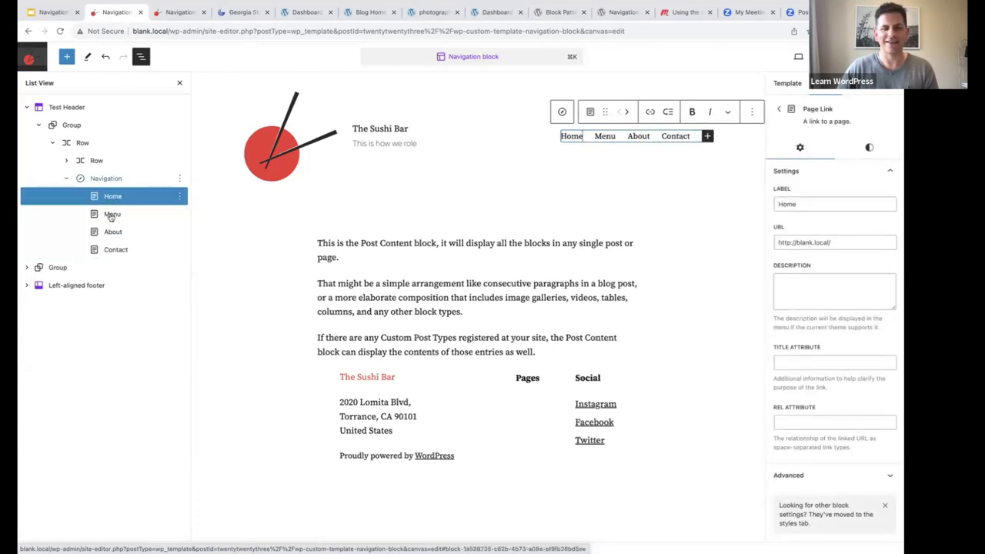
key(Down)
key(Down)
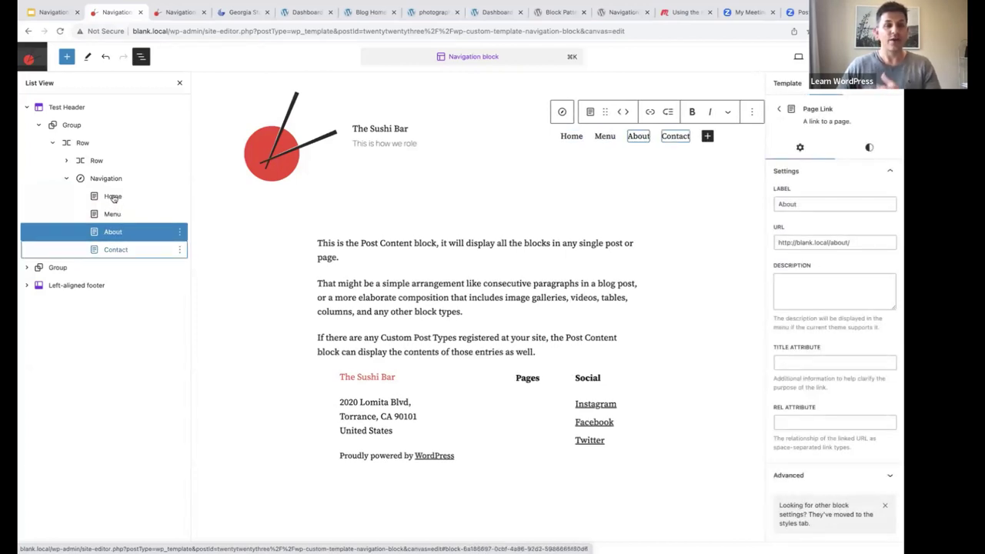
click(112, 197)
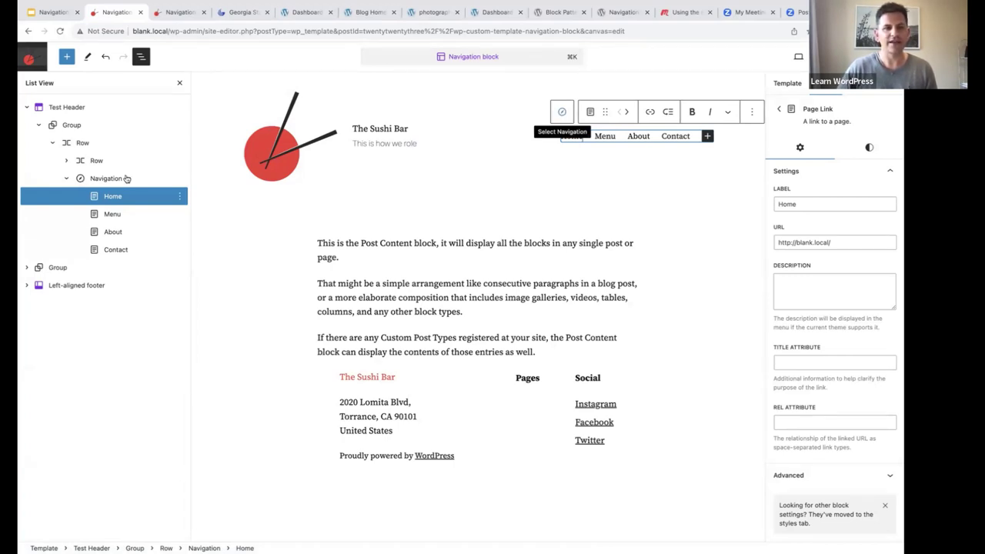
click(164, 185)
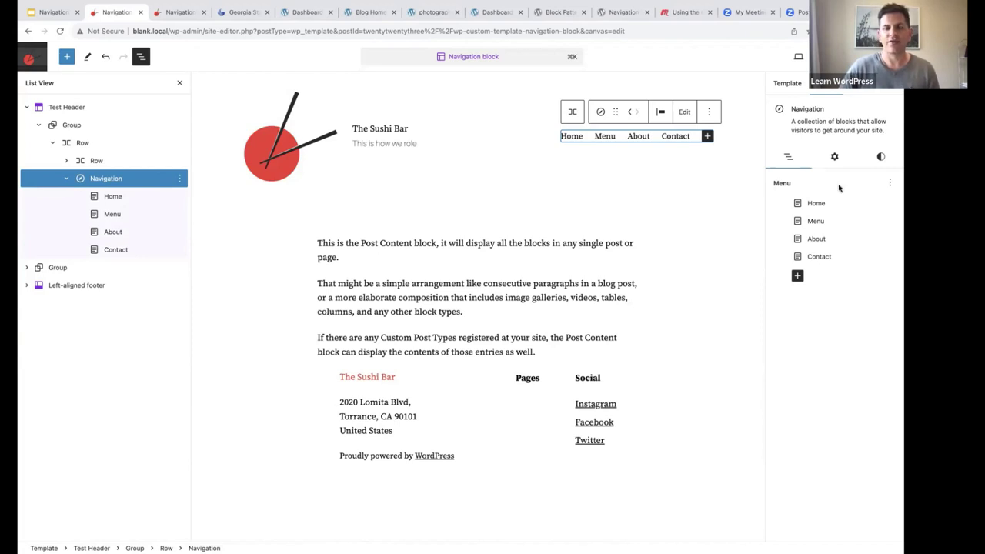
- View the menus available for the Navigation block and create a new menu for it
click(891, 183)
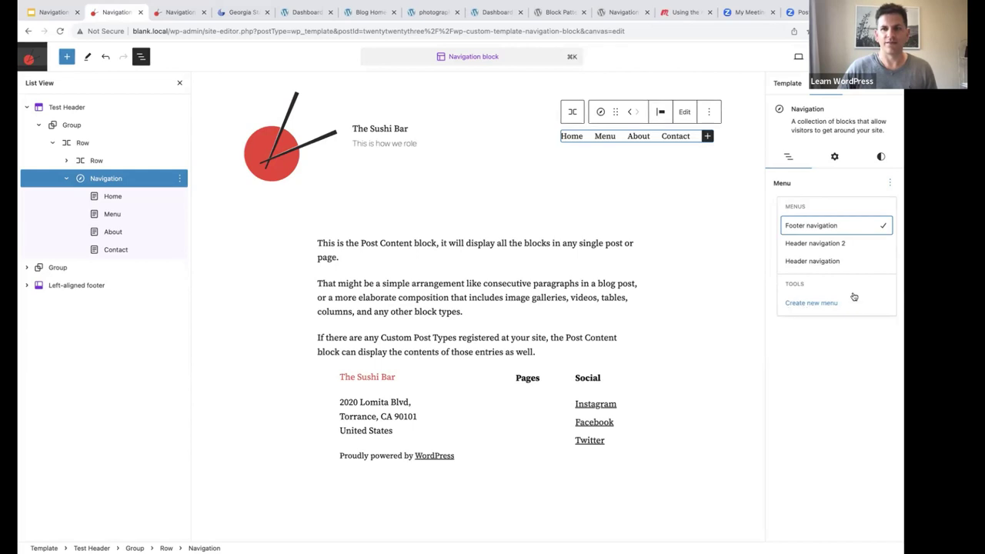
click(843, 188)
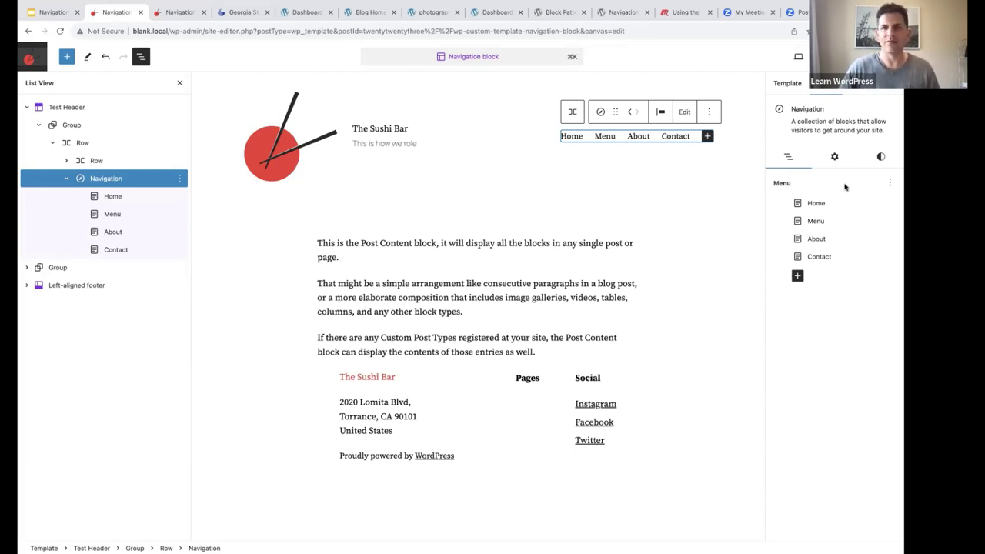
click(889, 183)
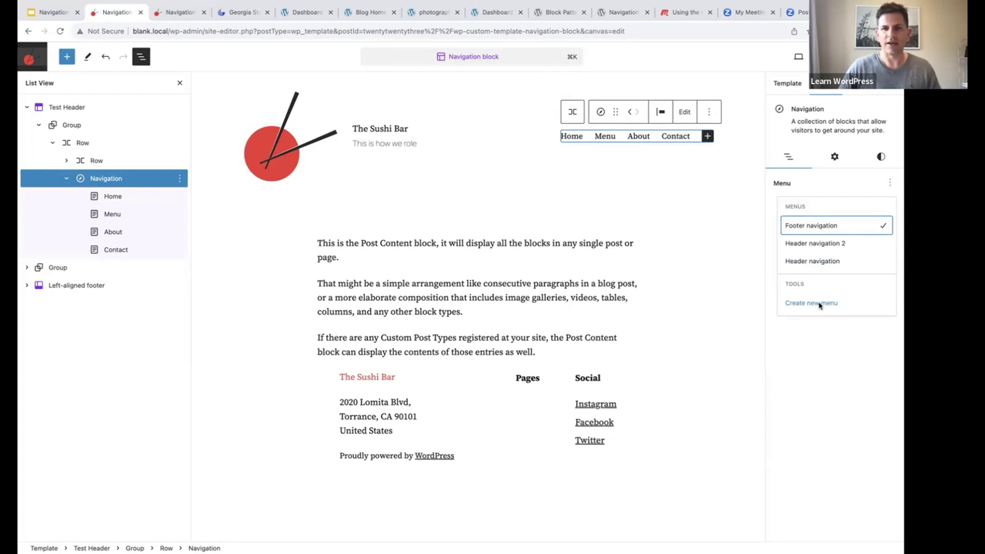
click(819, 303)
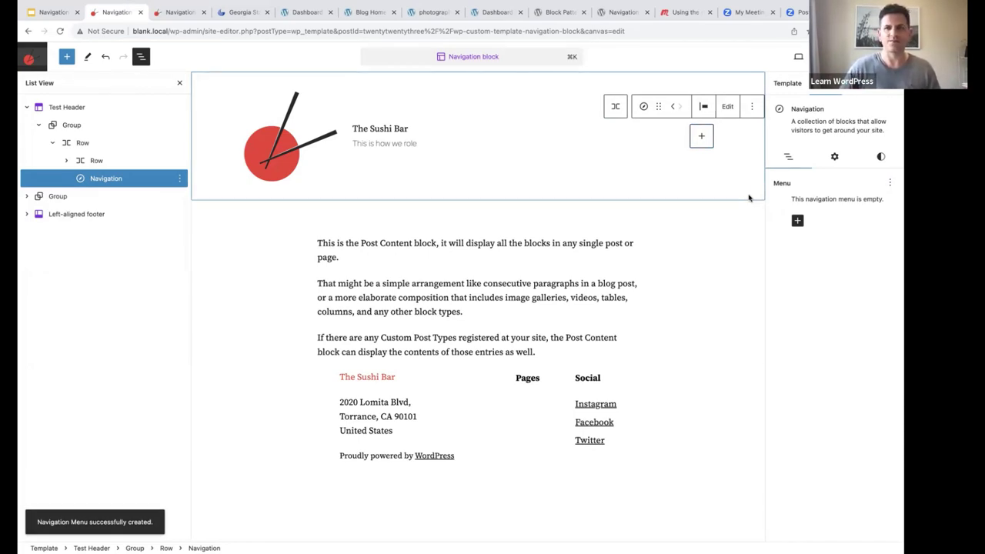
- Add a first link to the empty navigation menu and search for the page "Home"
click(702, 138)
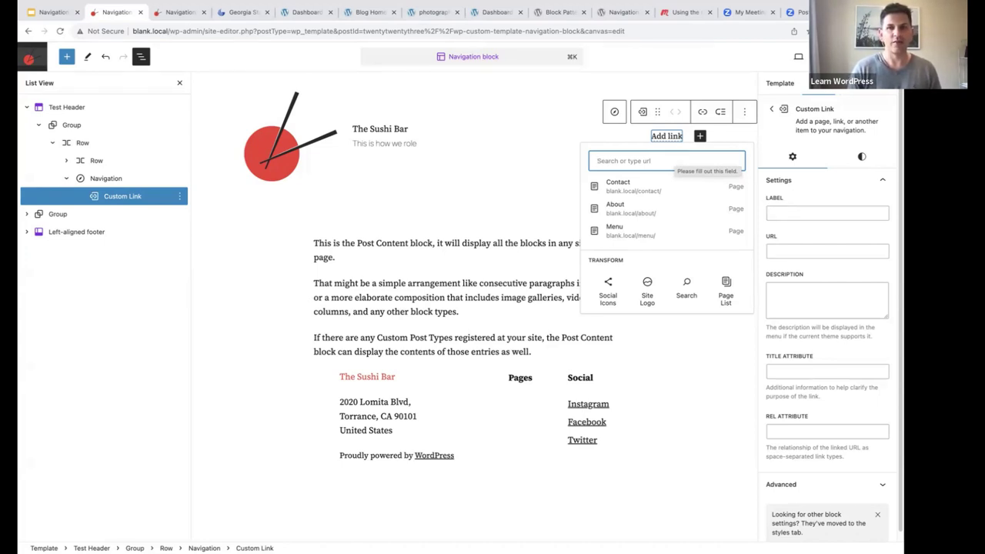
text(h)
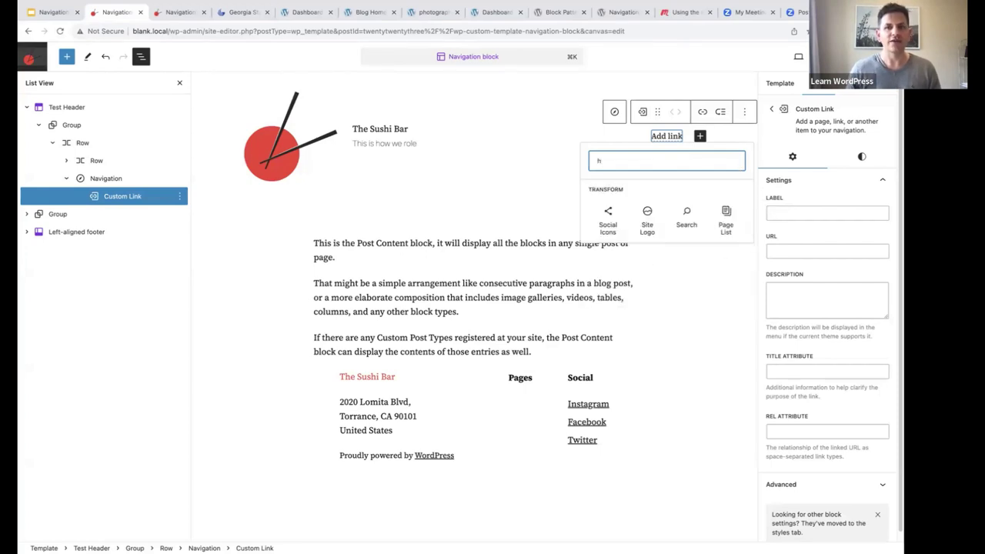
text(om)
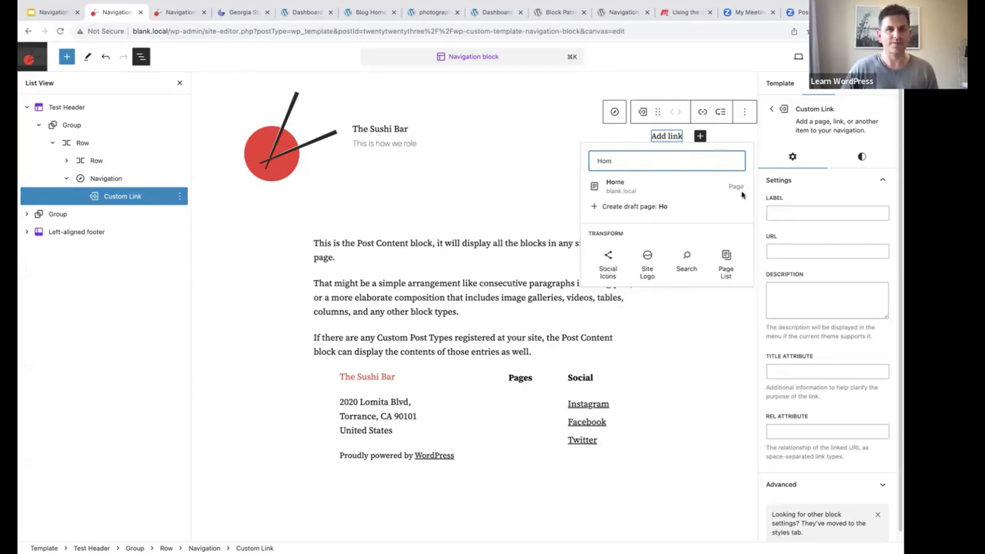
text(e)
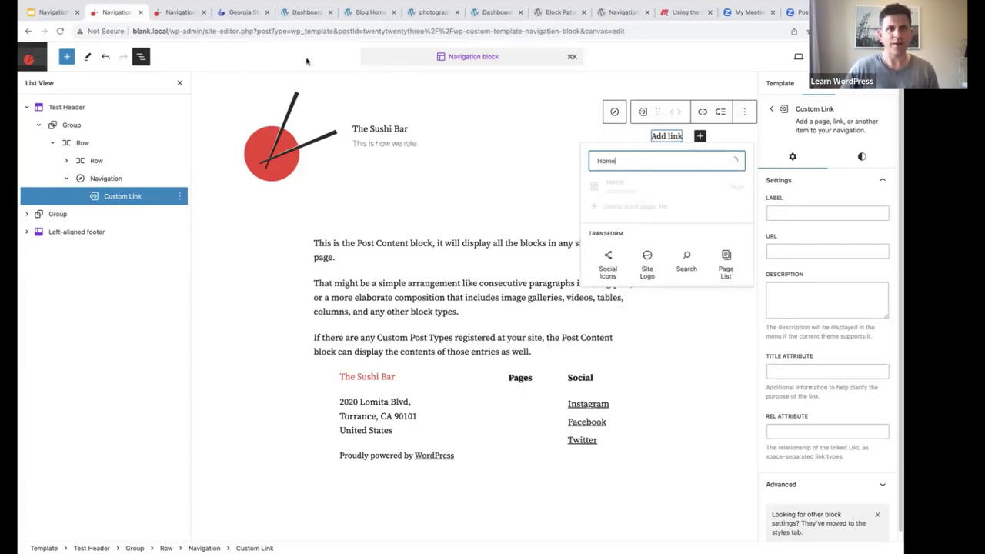
- In the third browser tab, leave the site editor for the dashboard and view the site's pages and posts lists
click(171, 14)
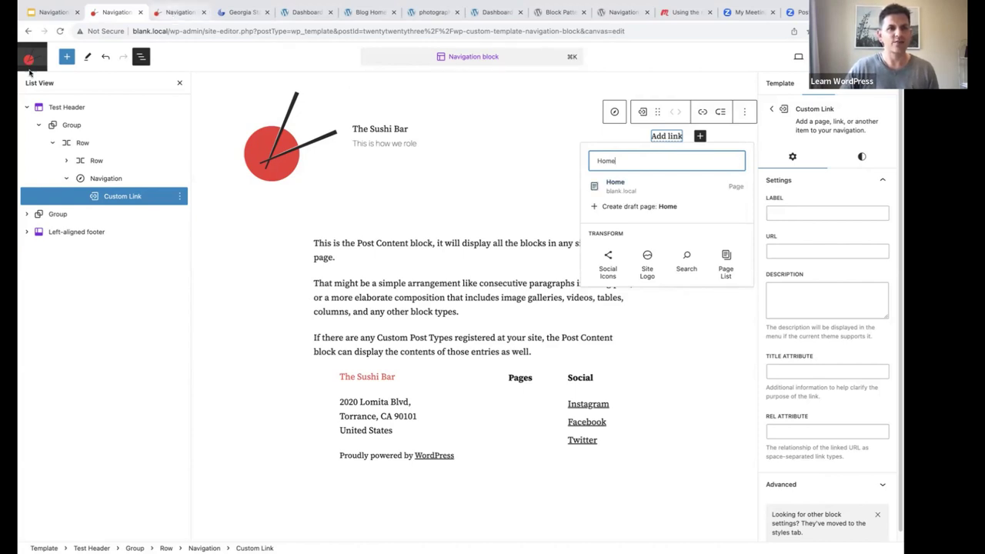
click(28, 59)
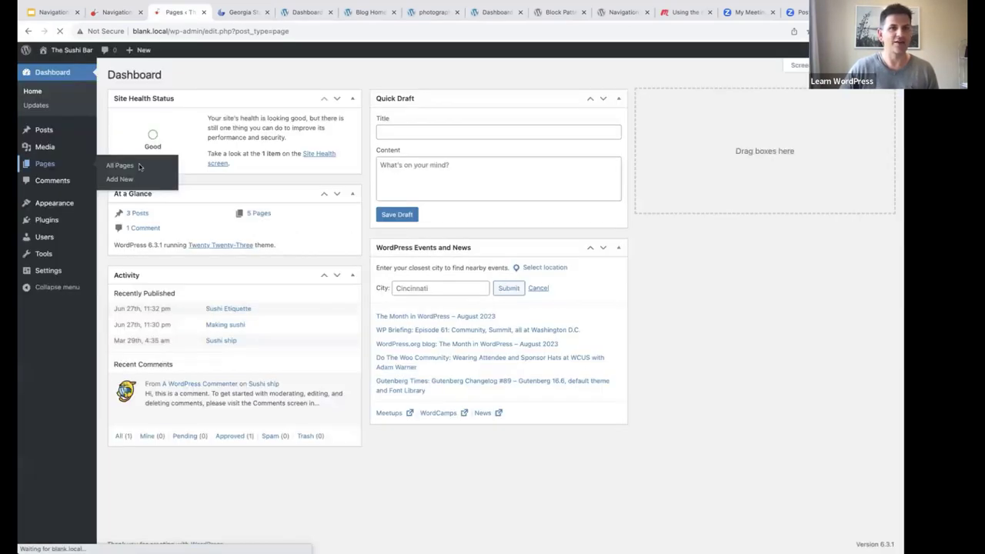
click(140, 165)
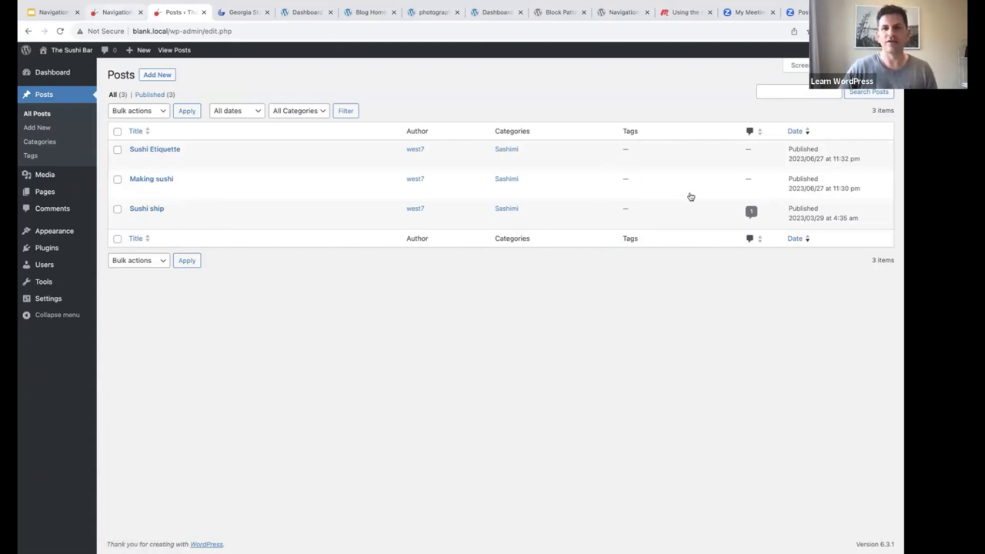
- Return to the template editor's browser tab and add links to the Home and Menu pages in the navigation menu
key(ctrl+shift+Tab)
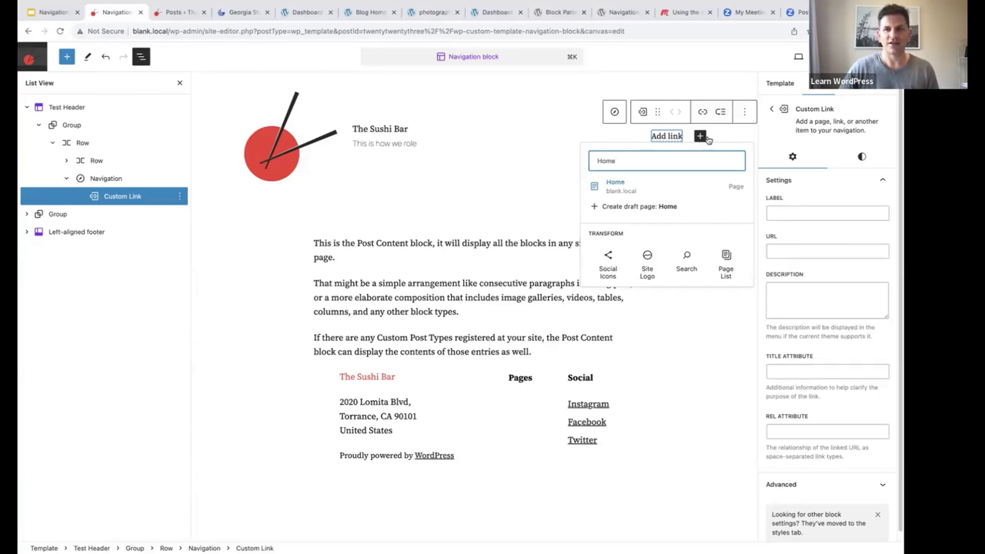
key(Return)
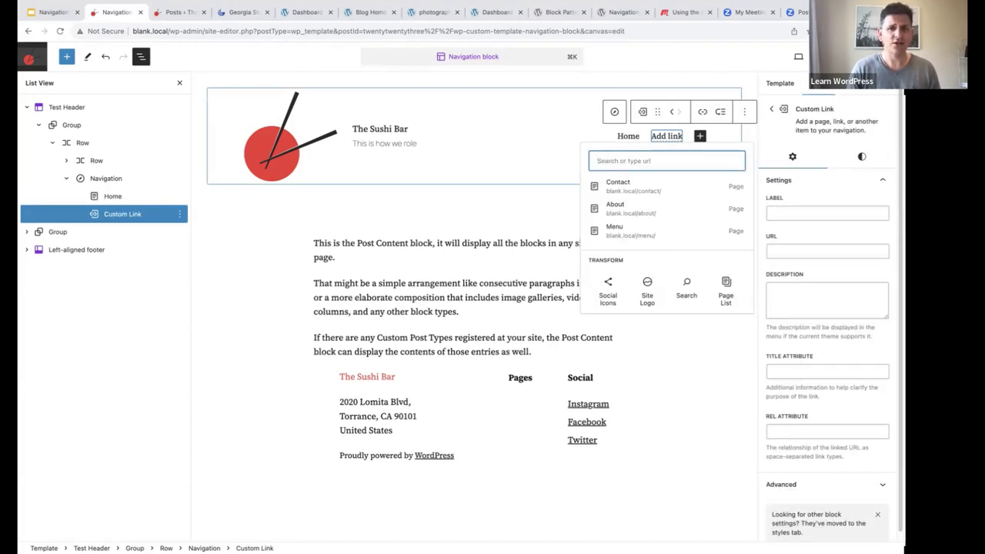
text(Menu)
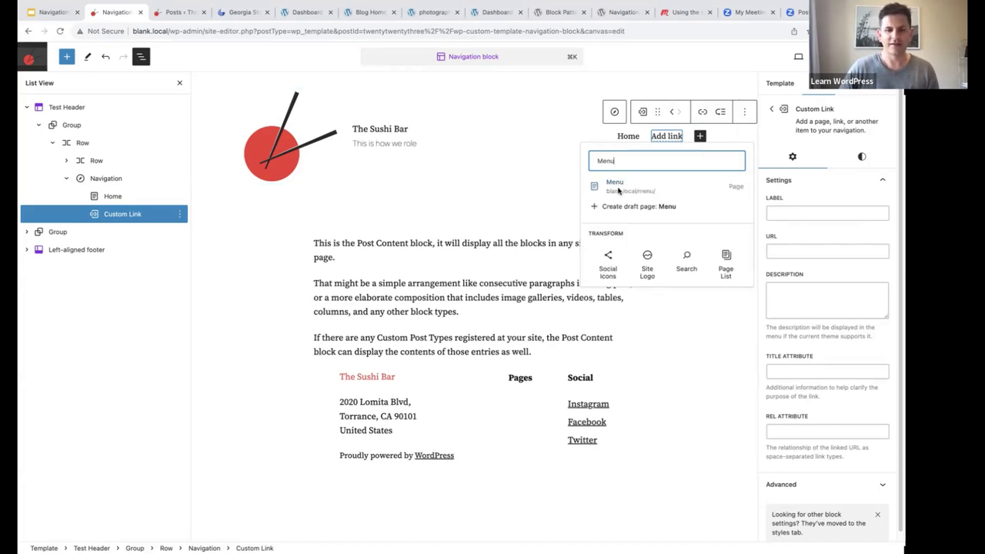
click(615, 184)
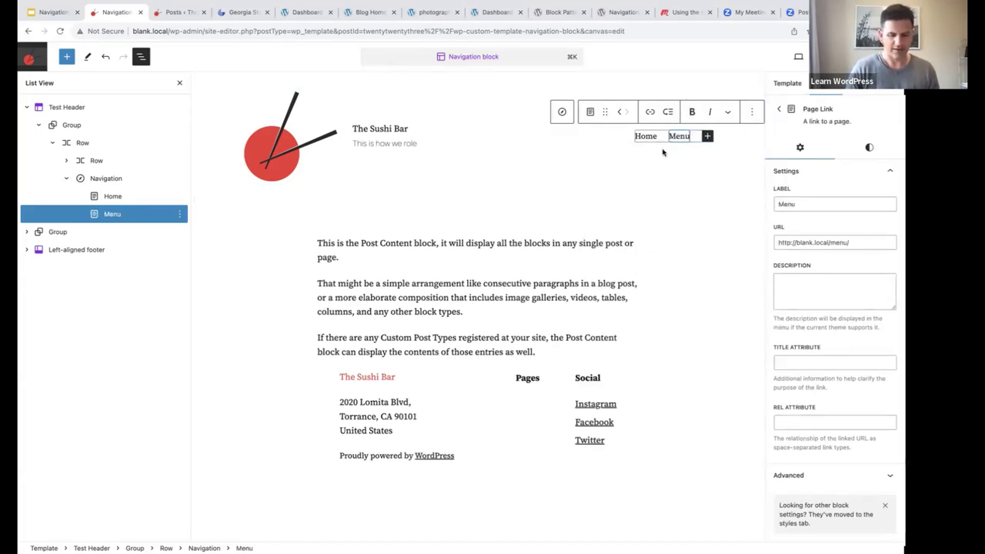
- Add links to the About and Contact pages after the Menu link in the navigation
click(707, 136)
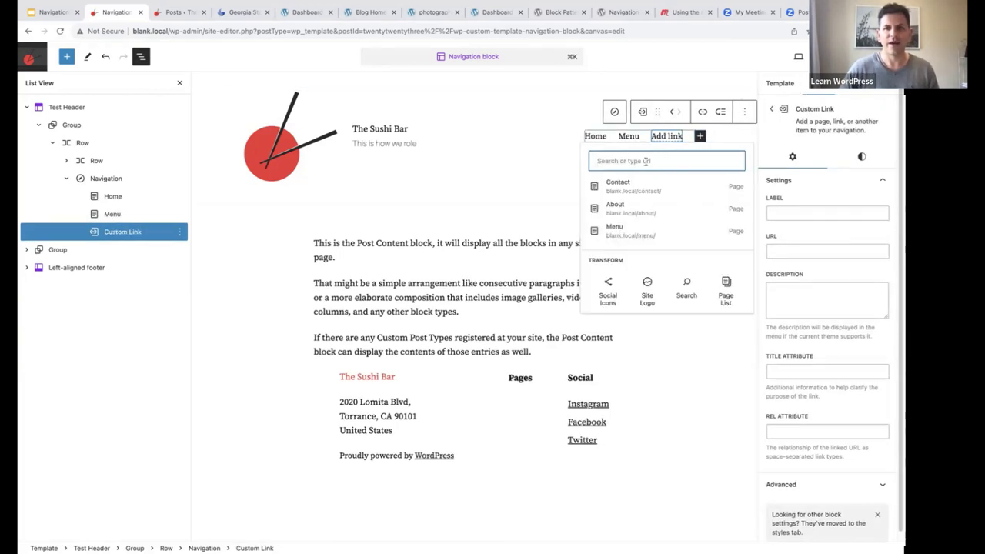
text(About)
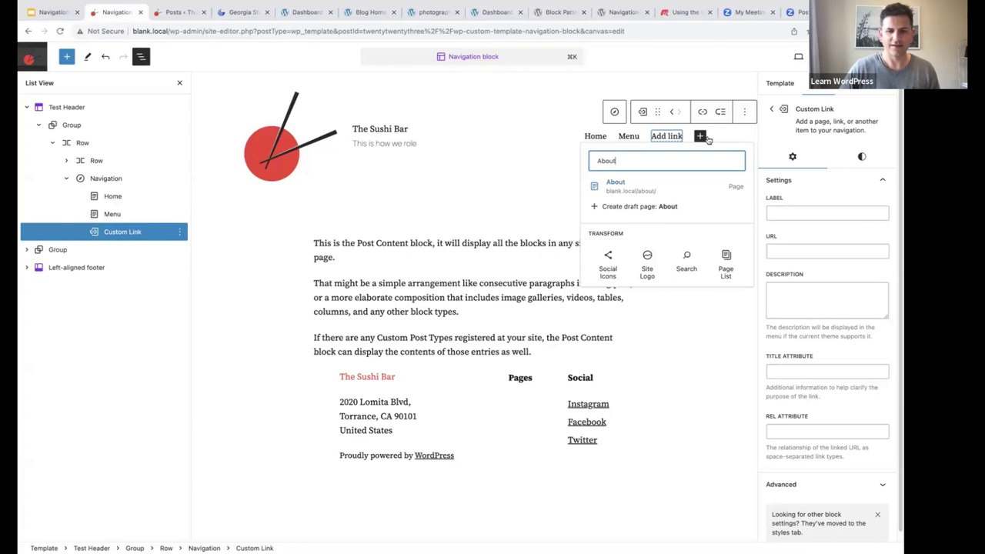
key(Return)
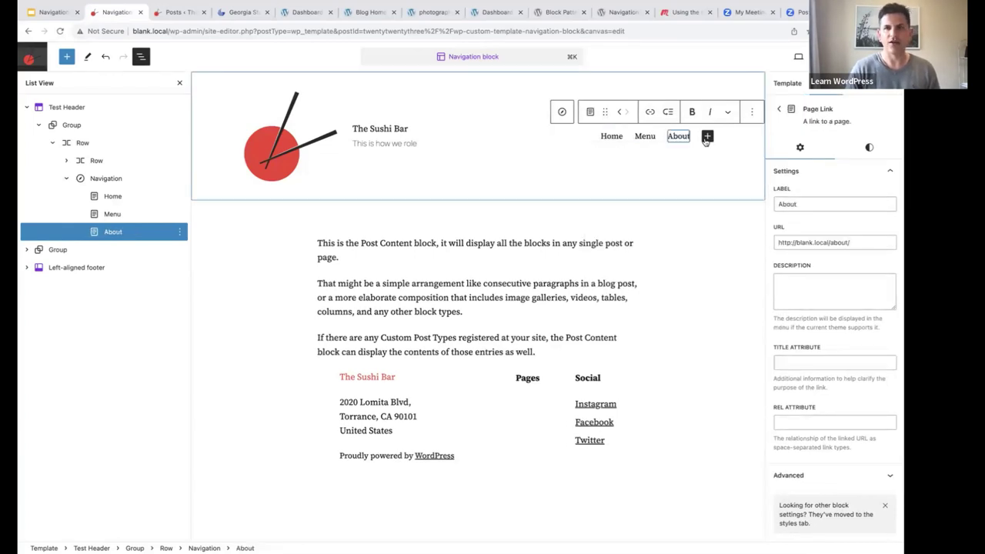
click(706, 136)
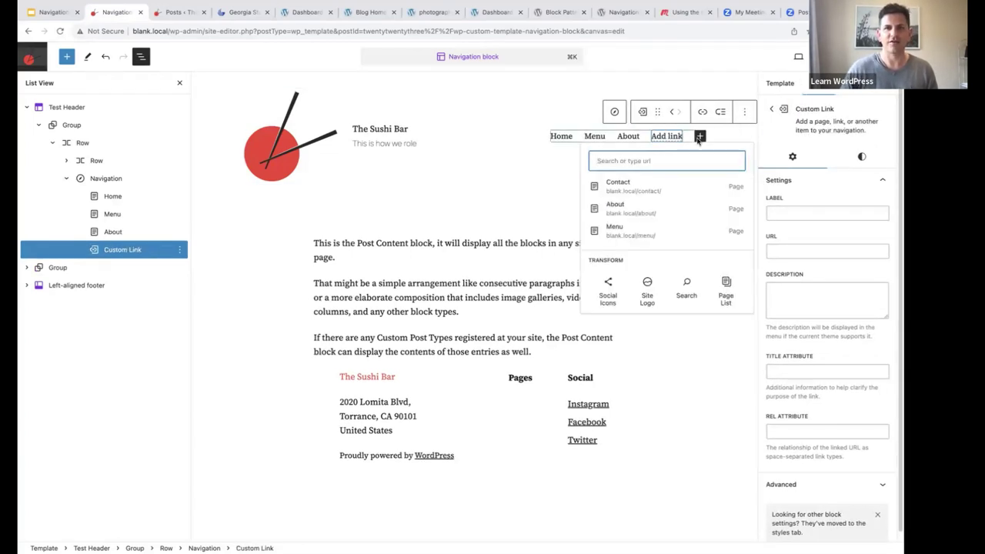
text(c)
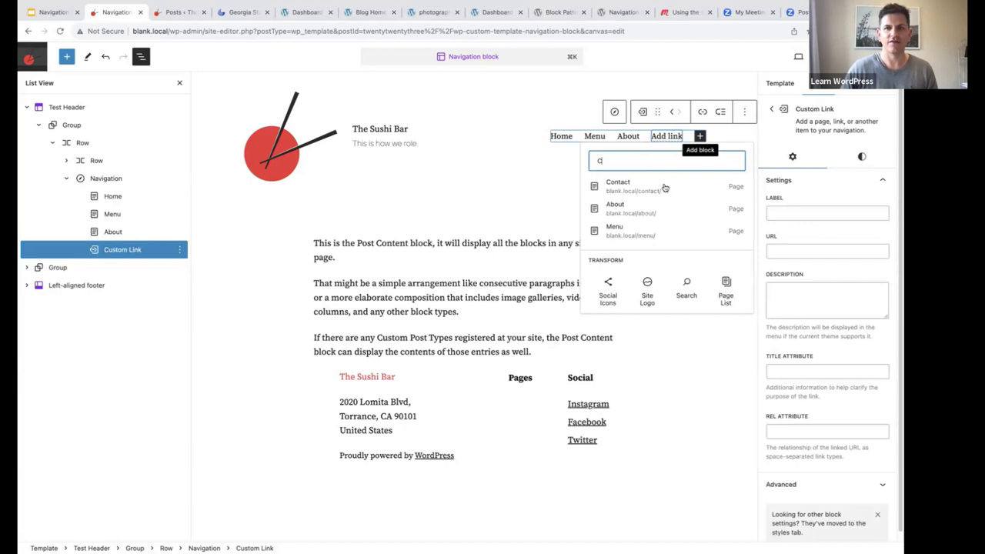
click(623, 187)
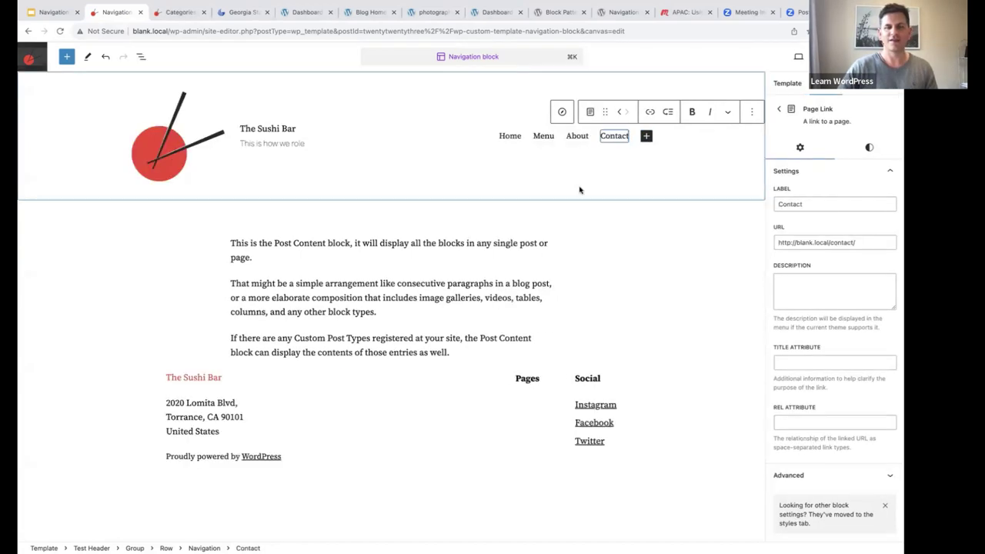
- Add a Social Icons block after the Contact link and insert an Instagram icon in it
click(647, 136)
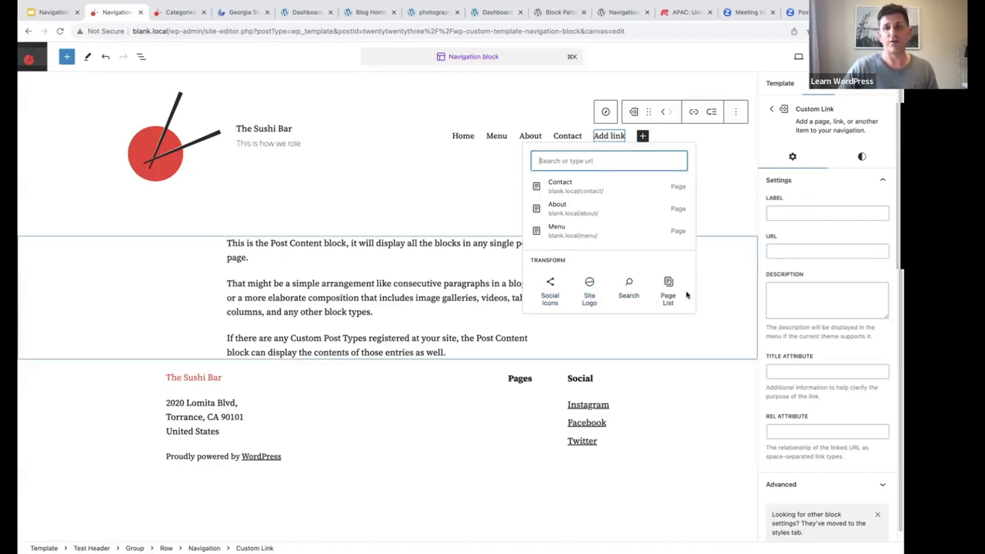
click(551, 290)
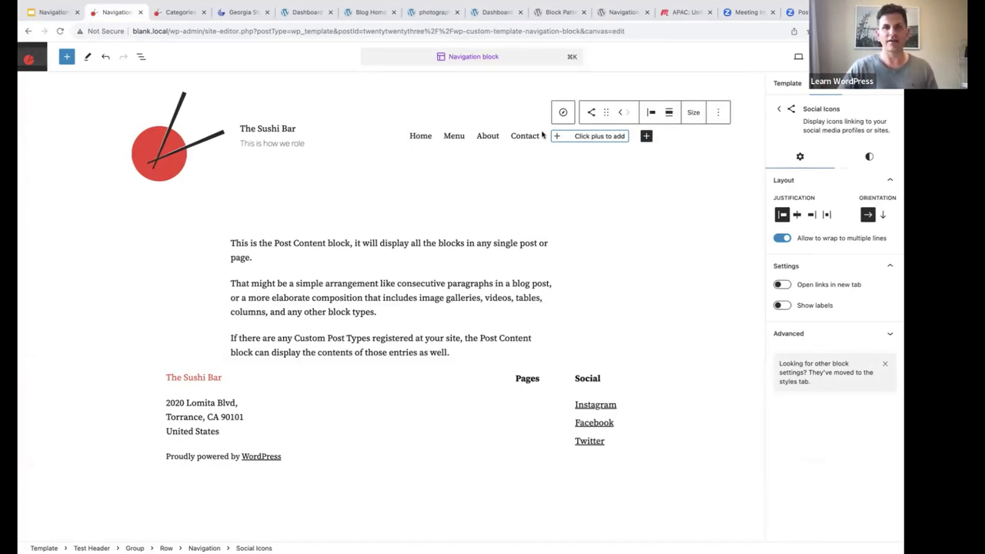
click(140, 58)
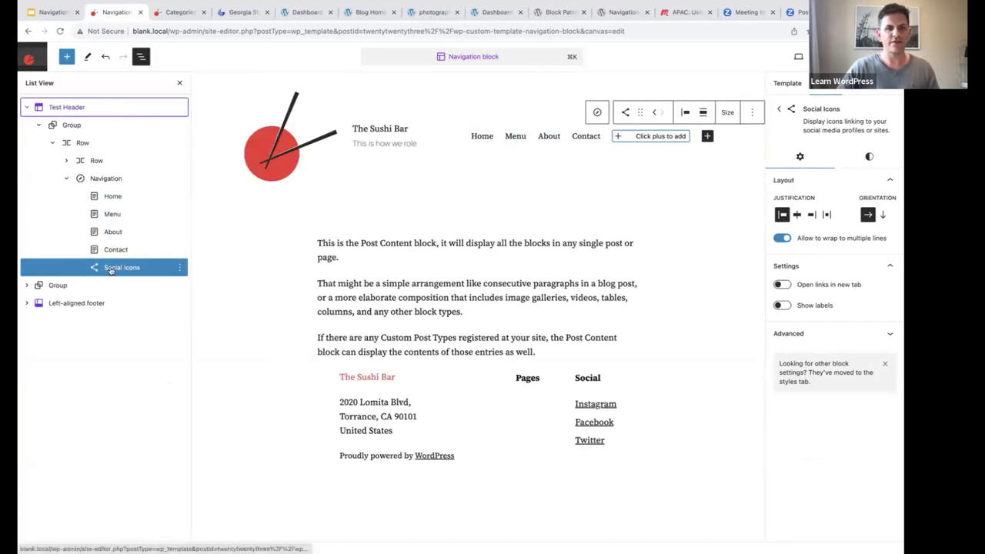
click(618, 136)
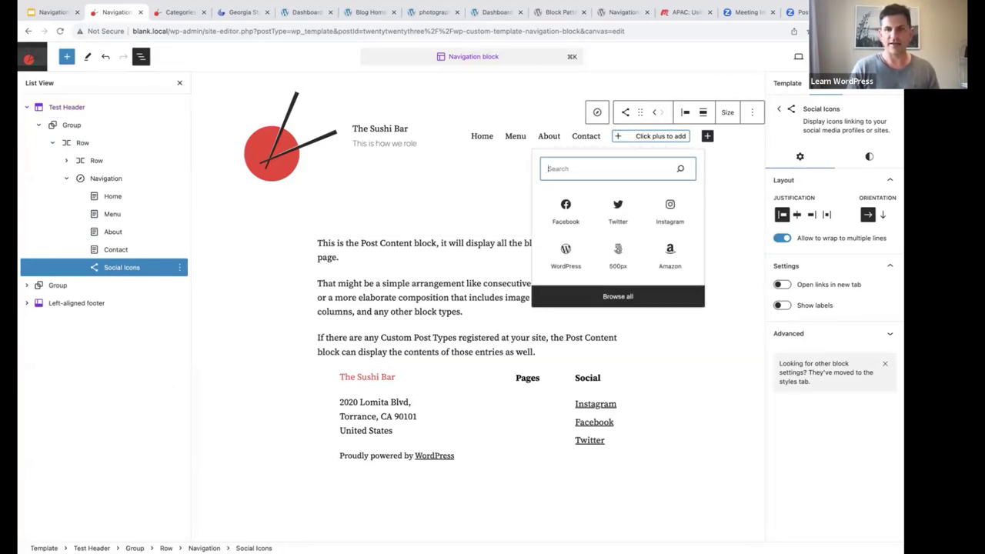
text(Insta)
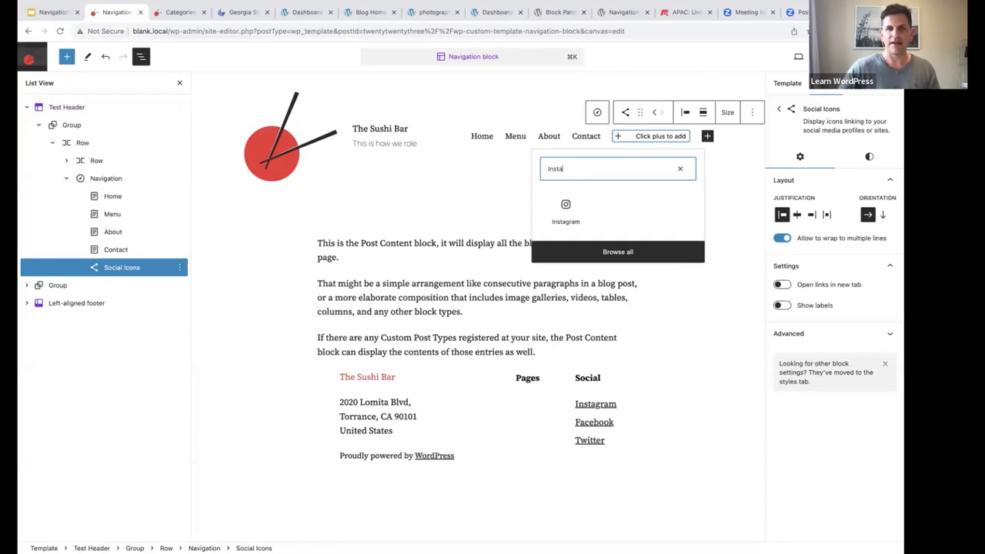
click(566, 206)
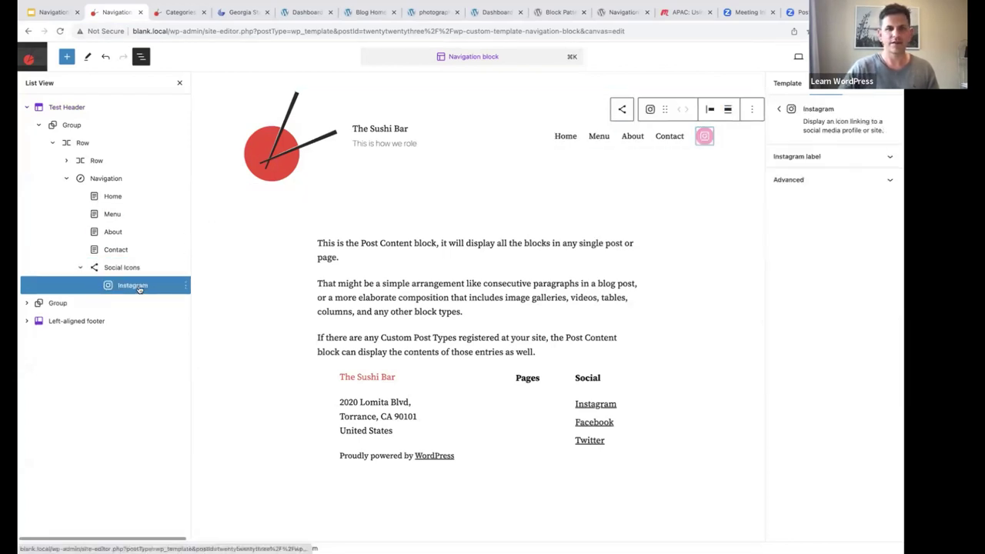
- Add Facebook and WordPress icons to the Social Icons block in the navigation
click(114, 267)
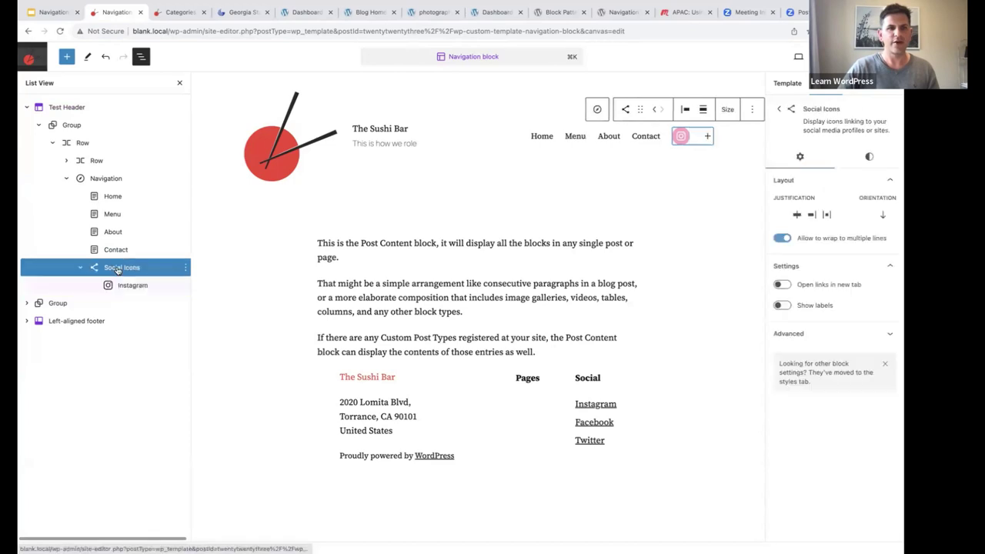
click(708, 136)
text(face)
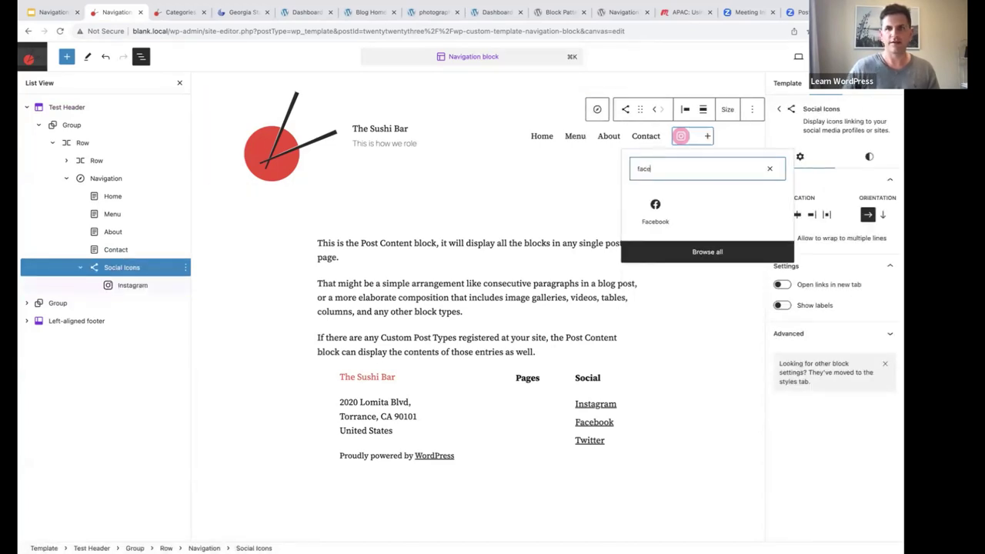
click(655, 215)
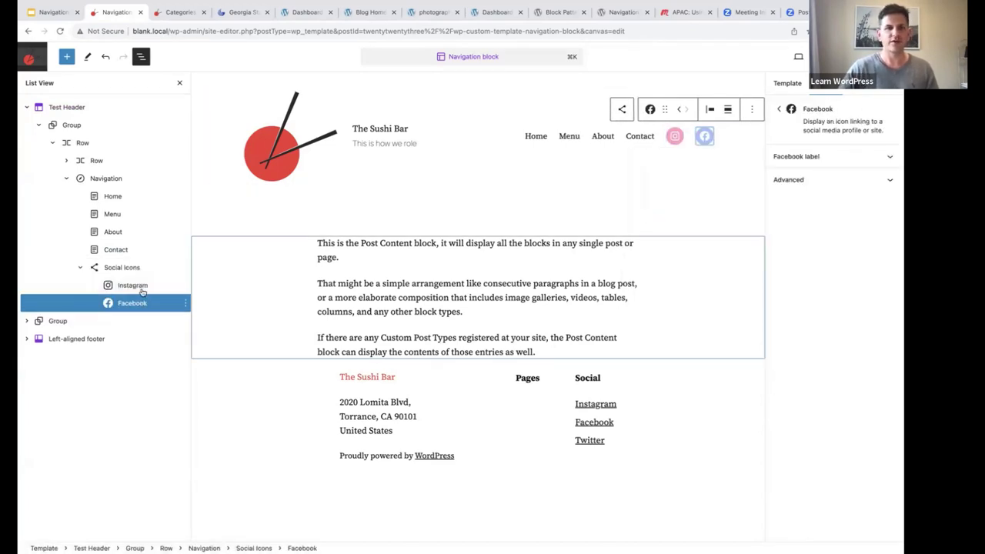
click(116, 268)
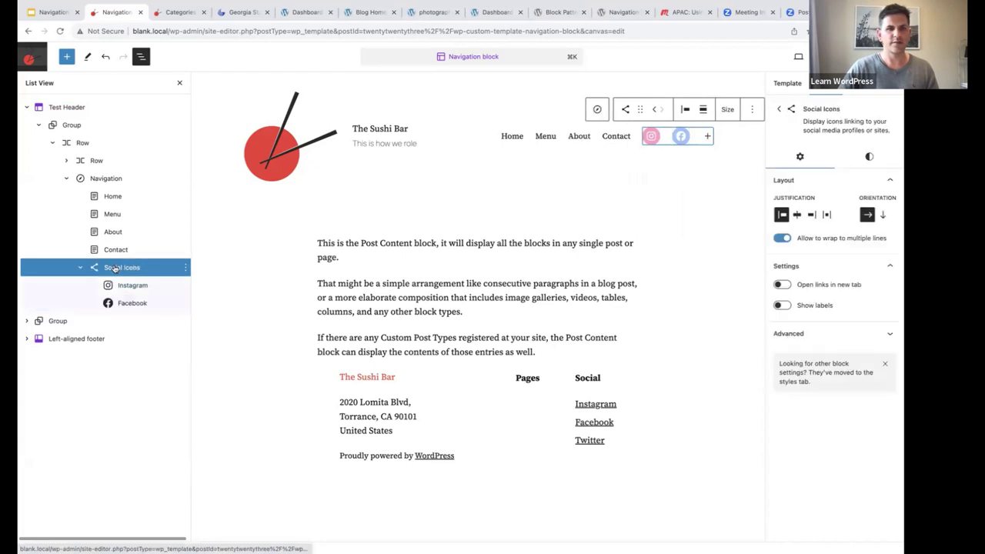
click(707, 136)
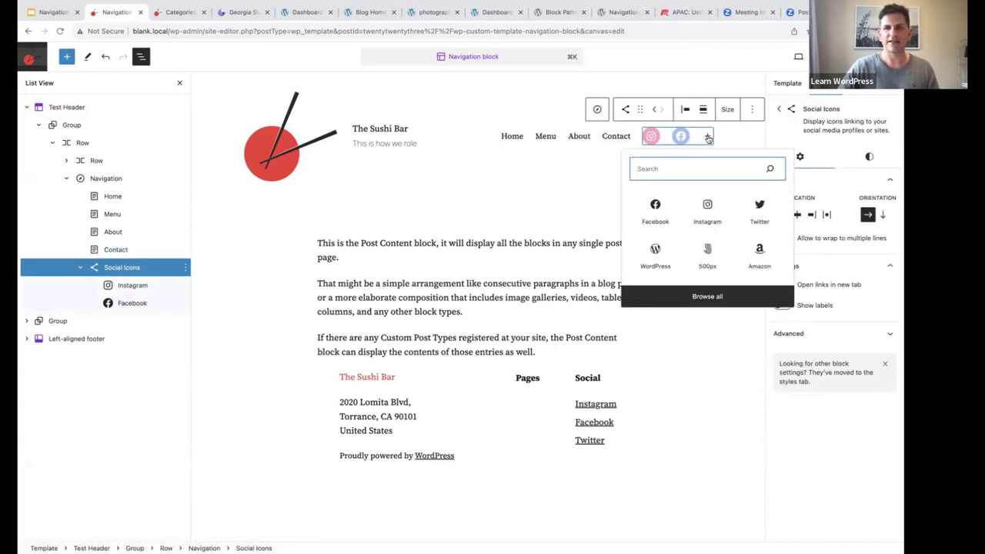
click(656, 254)
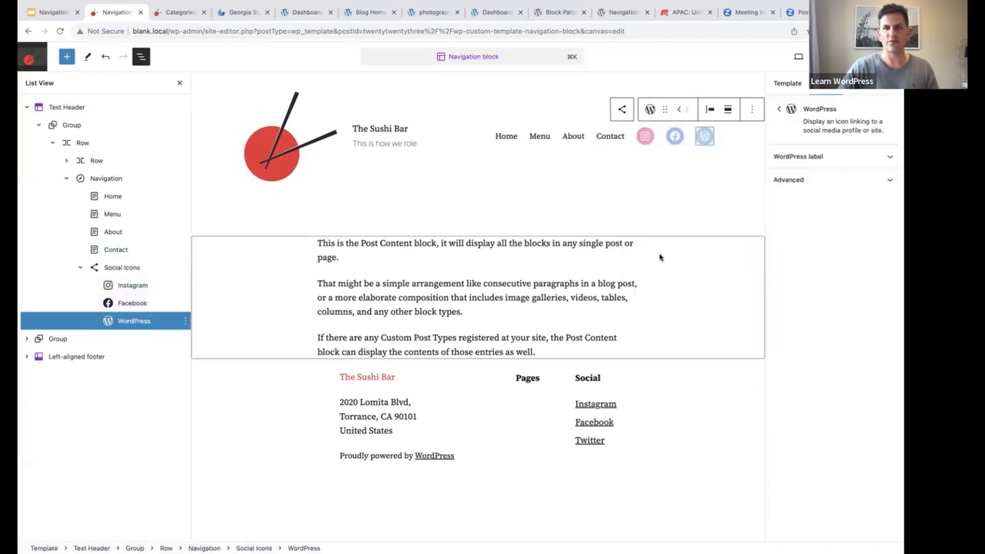
- Enter the placeholder address "x" for the Instagram, Facebook and WordPress icons
click(643, 138)
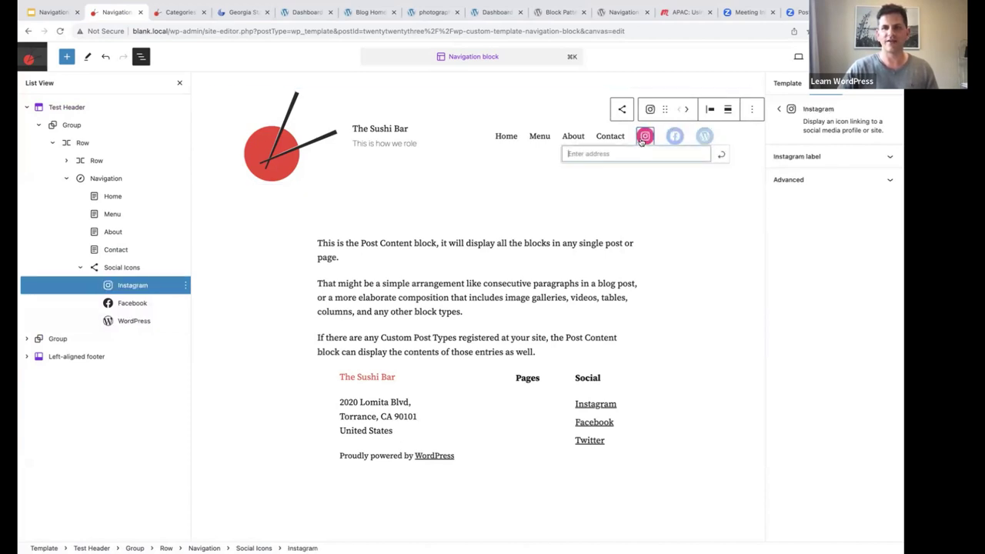
key(Return)
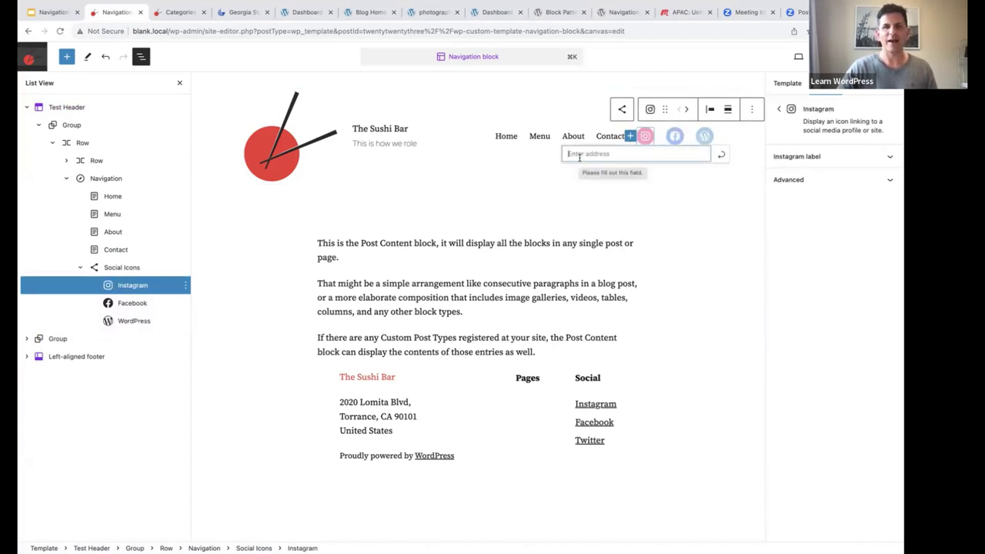
text(x)
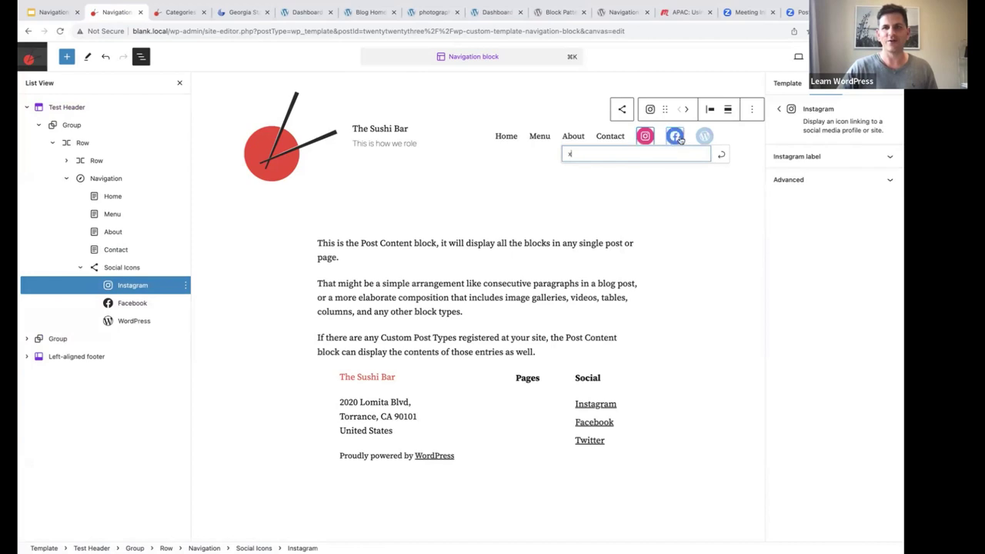
click(675, 138)
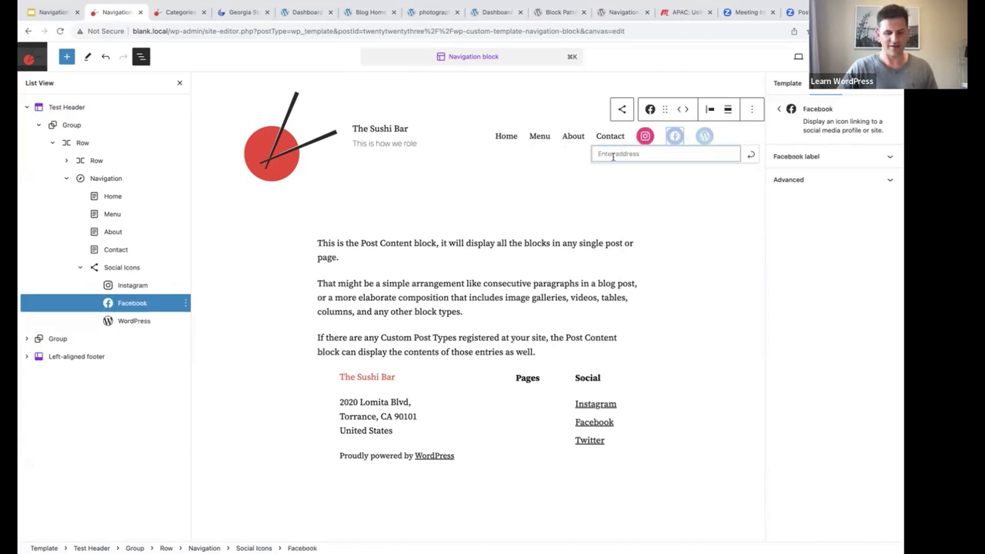
text(x)
click(705, 137)
text(w)
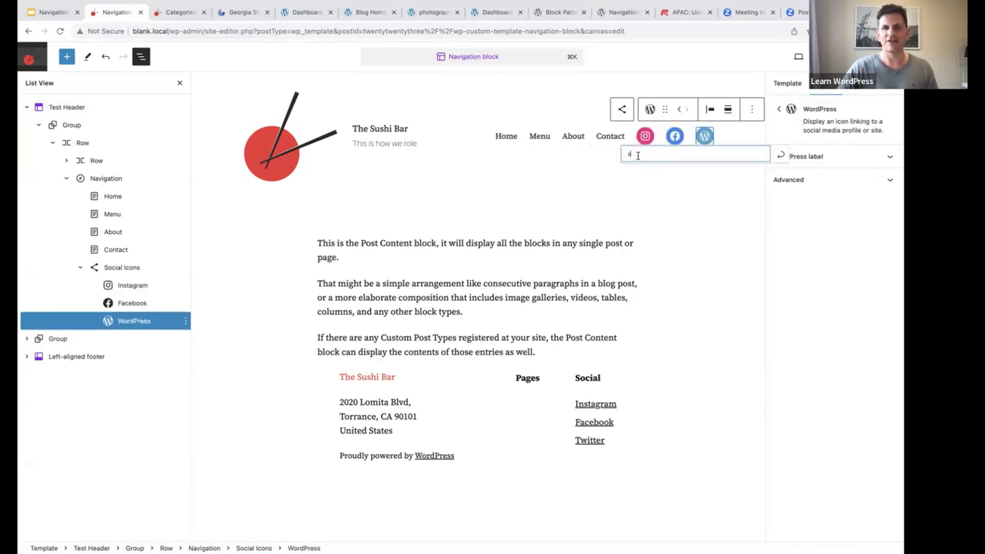
click(570, 162)
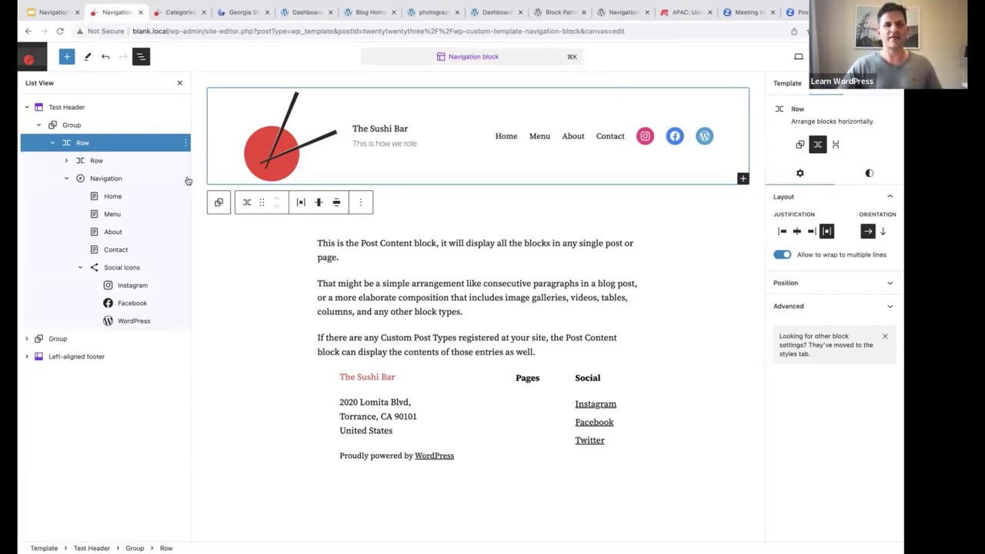
- Select the whole Navigation block and browse all the block types that can be added to it
click(141, 179)
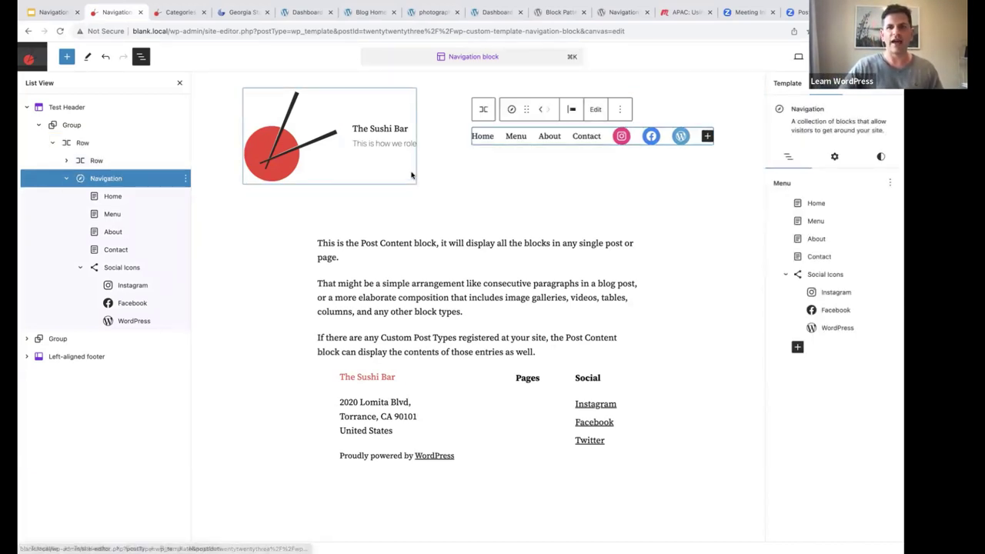
click(707, 136)
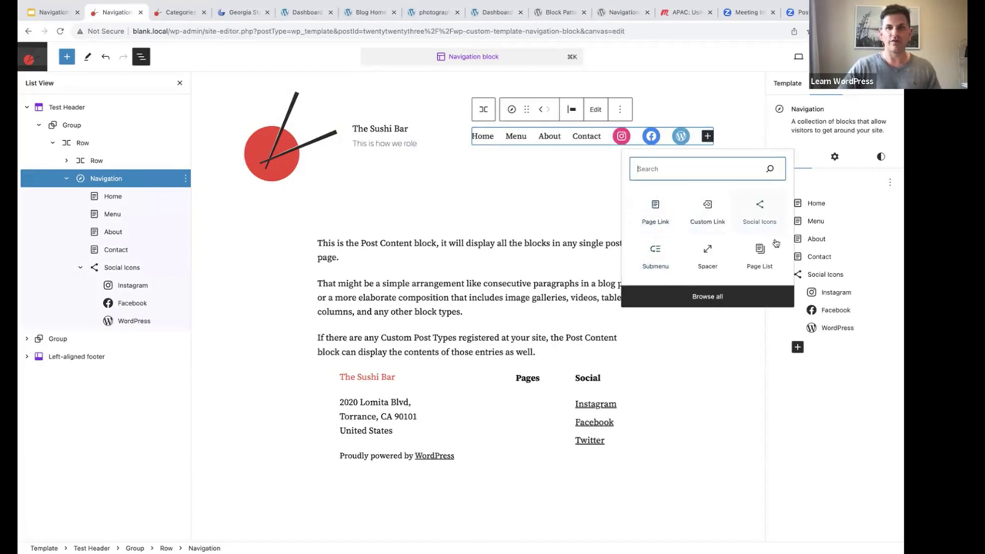
click(705, 298)
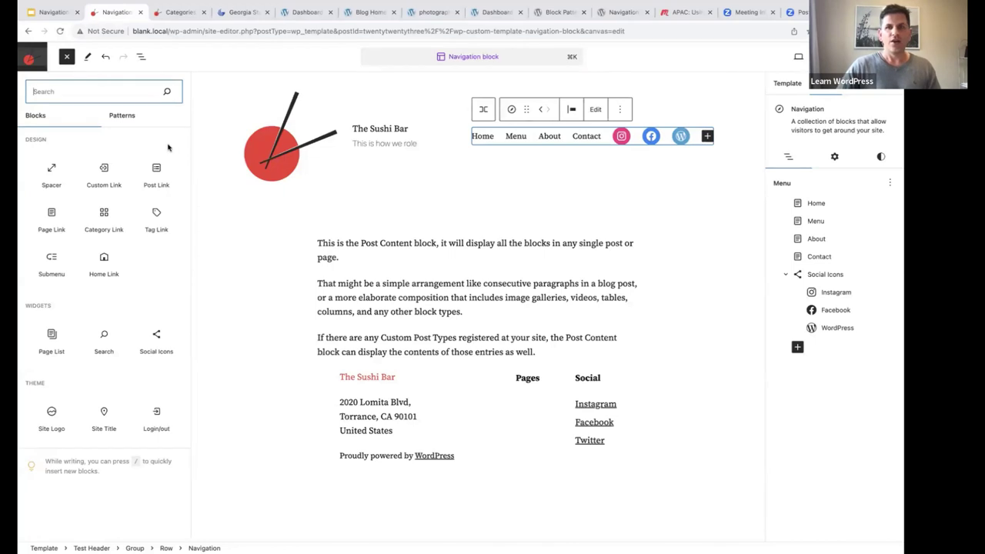
click(706, 136)
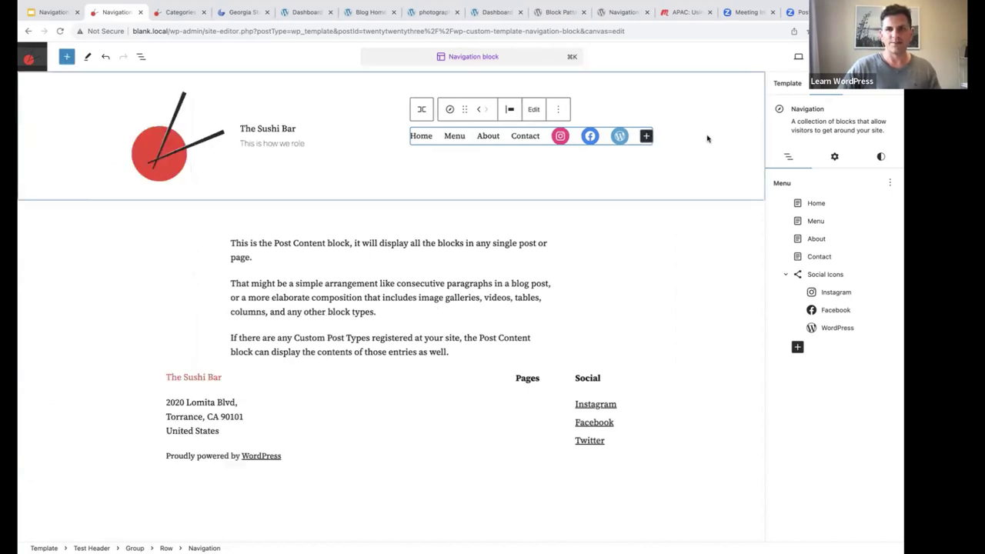
- Add a Page Link after the social icons, check the existing pages list, and create a draft page "Blog" as its target
click(647, 136)
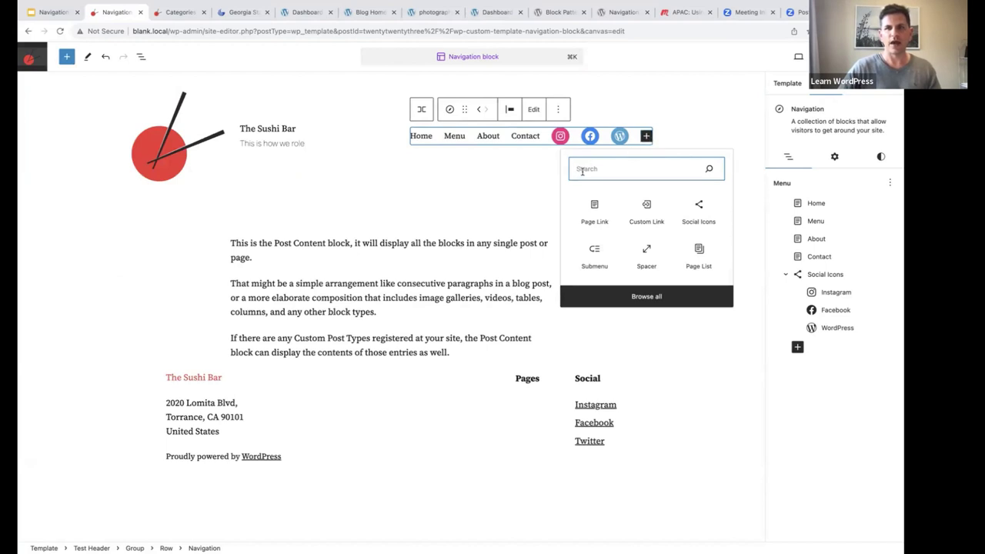
click(592, 210)
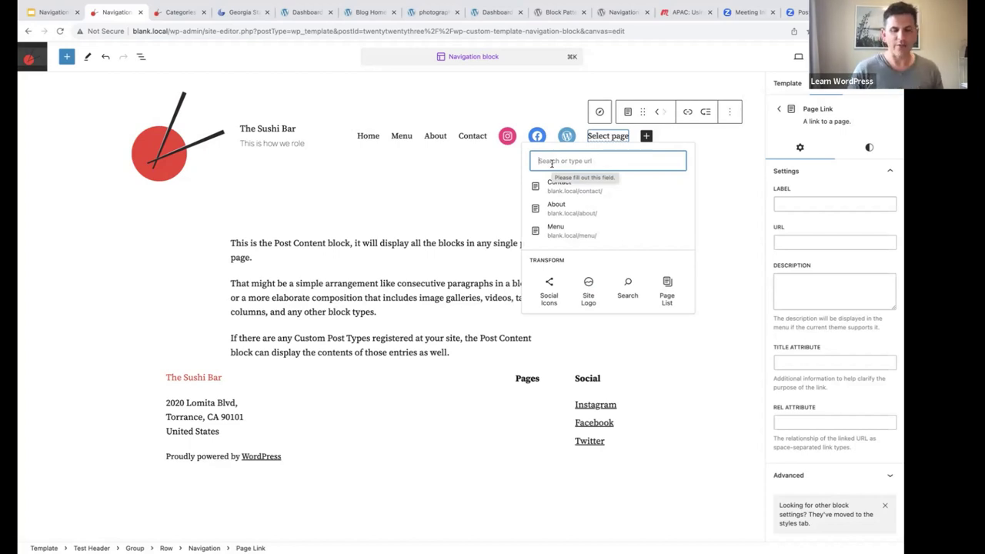
text(Blog)
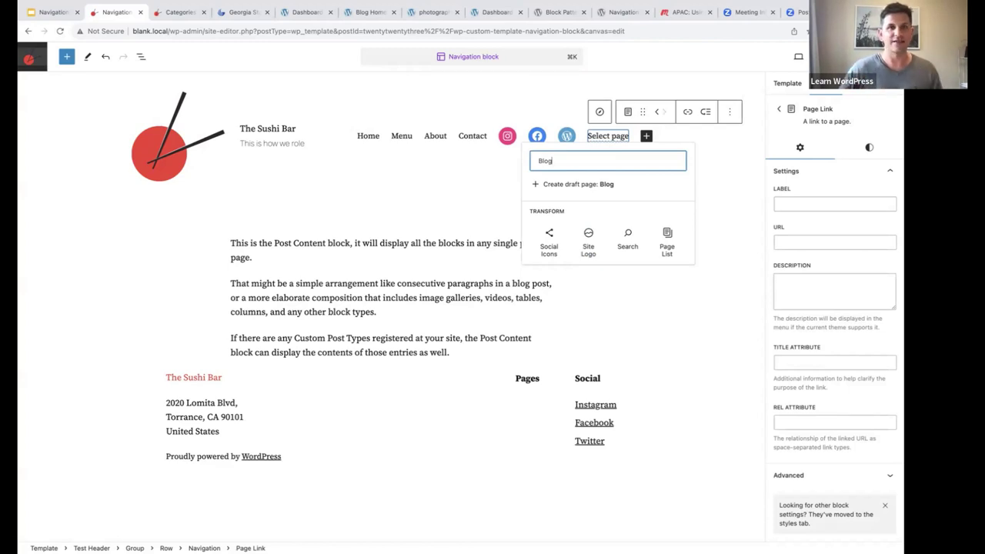
click(181, 12)
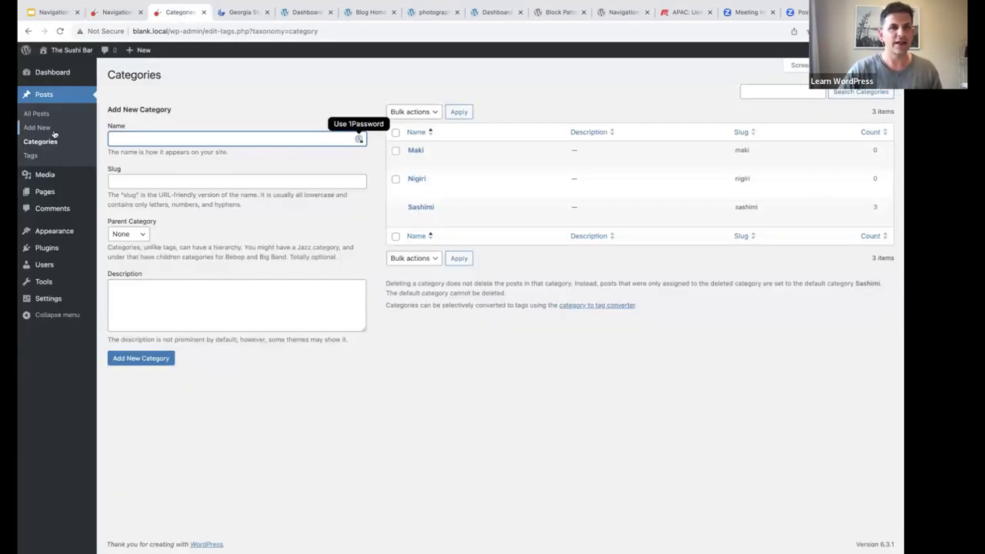
click(42, 192)
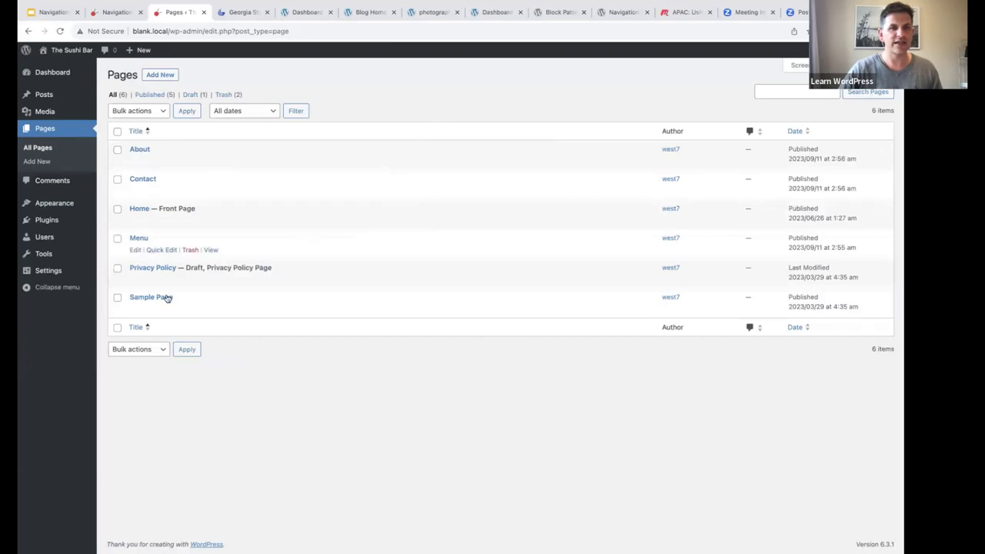
click(113, 13)
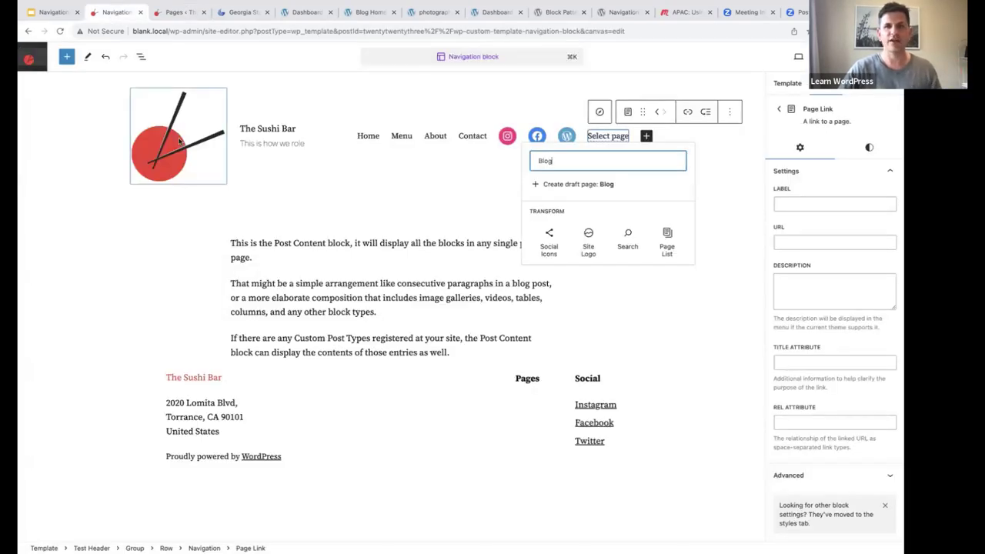
click(577, 184)
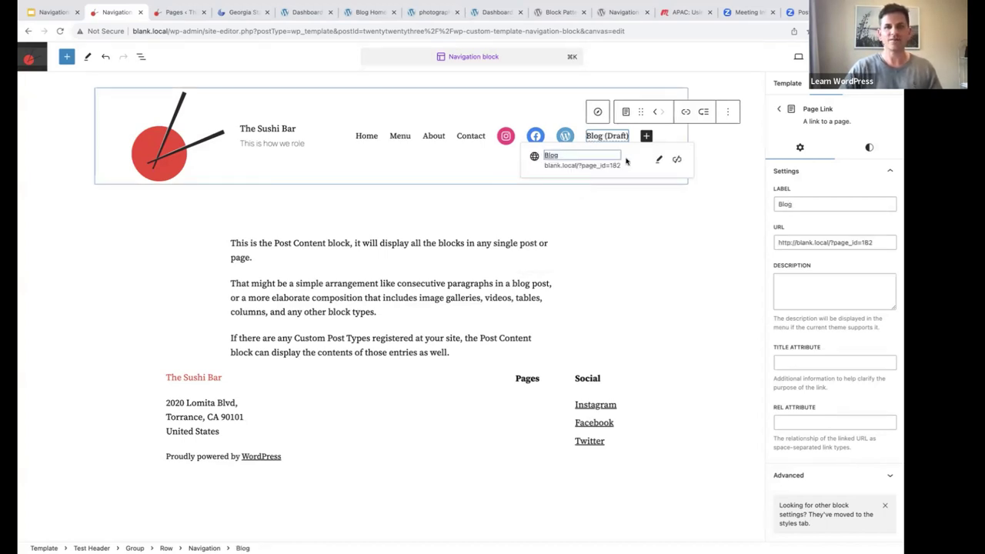
- Save the changes to the Test Header template part and the Header navigation 3 menu
key(super+s)
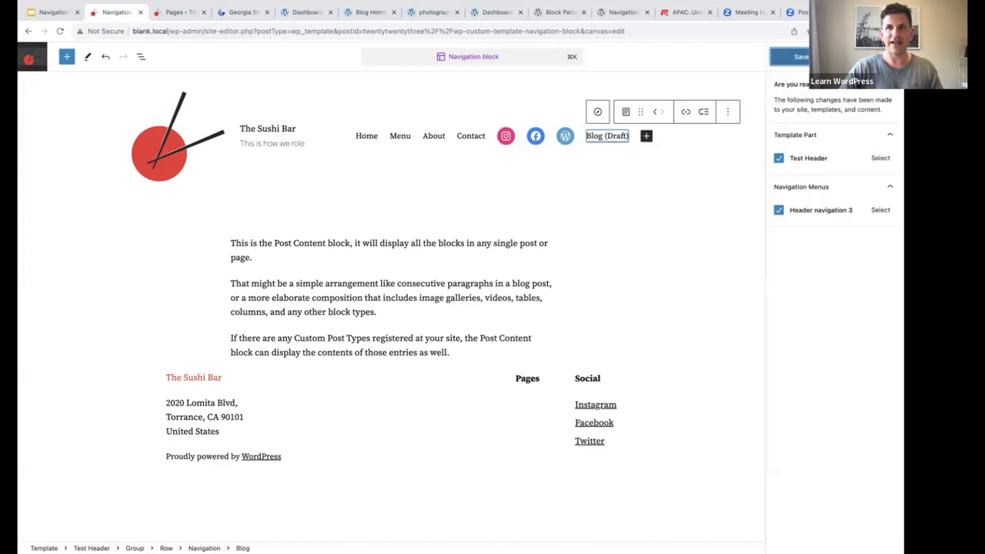
click(804, 58)
click(638, 132)
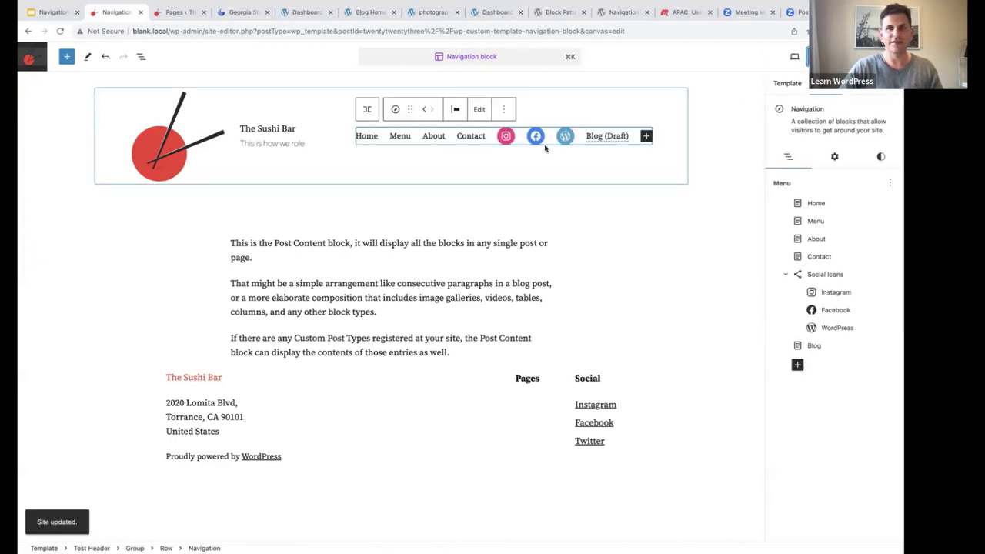
- Open the draft Blog page from the refreshed pages list, add a paragraph reading "Content", and publish the page
click(169, 13)
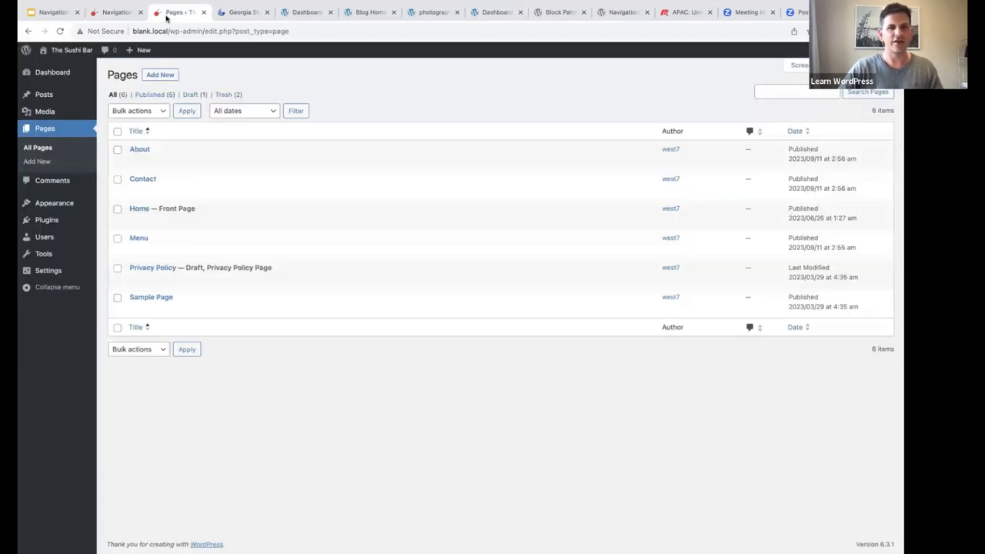
click(60, 31)
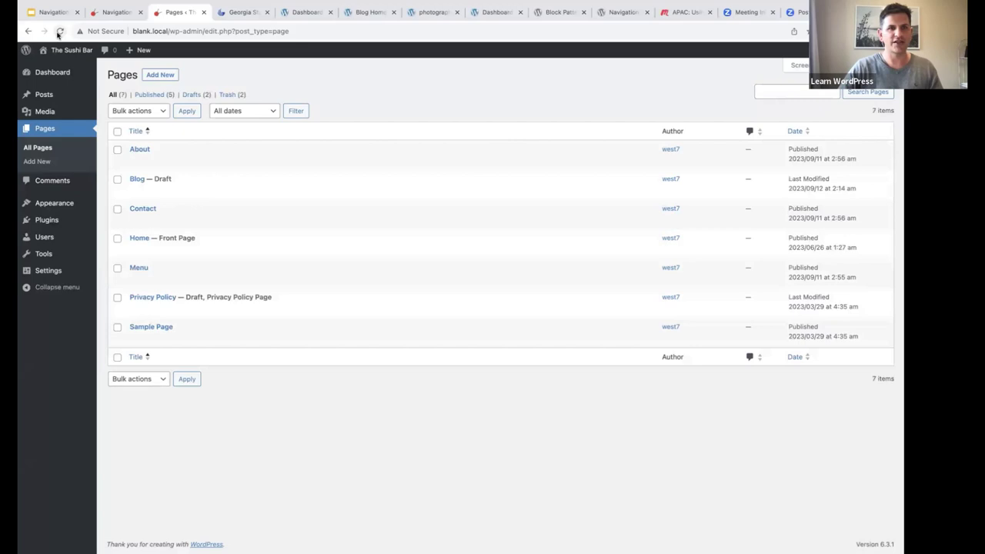
click(134, 179)
click(242, 159)
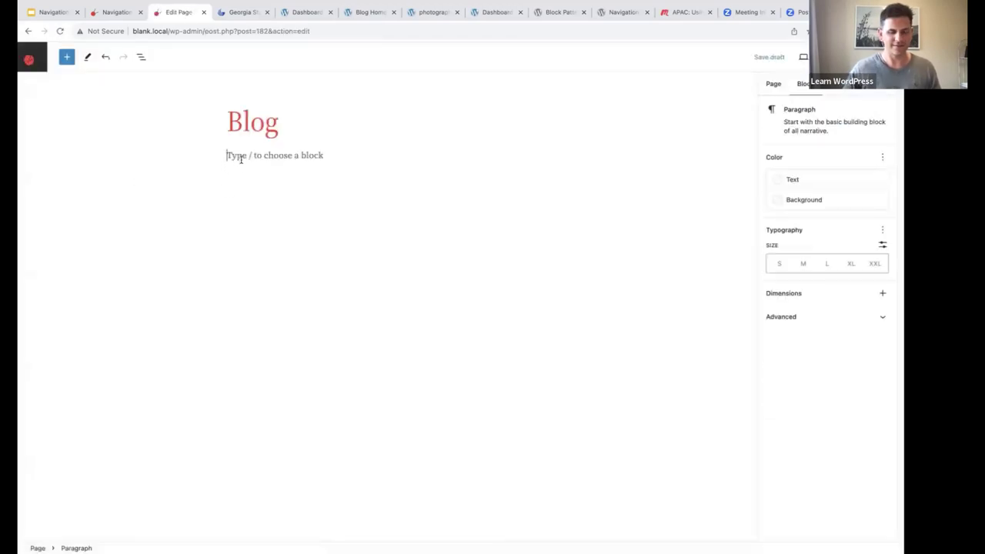
text(Content)
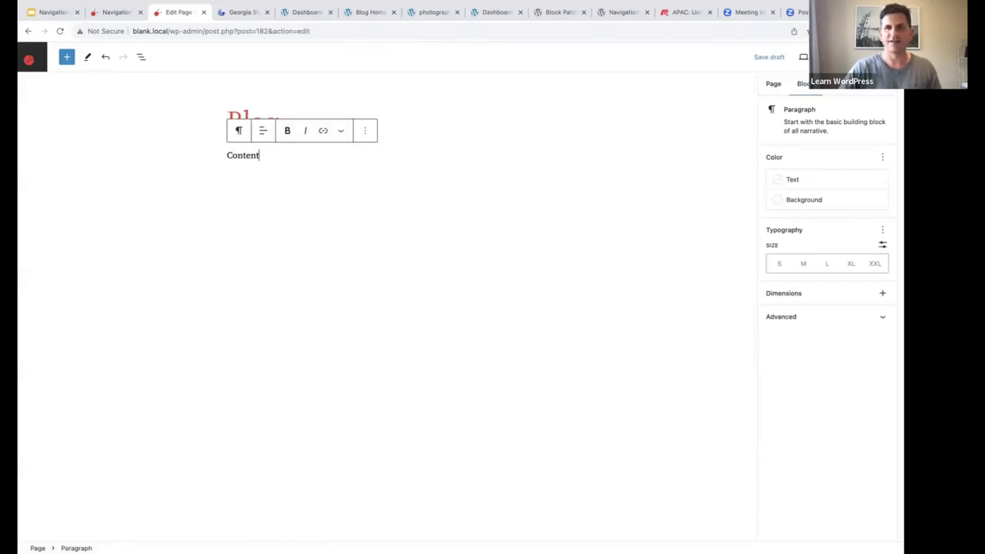
click(835, 56)
click(792, 56)
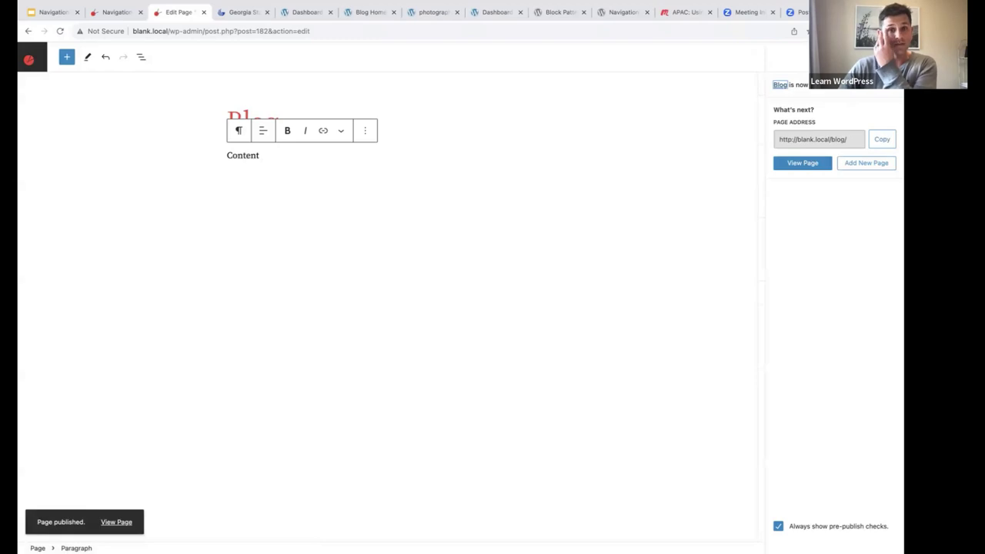
- Reload the template in the site editor and check the Blog link in the header's Navigation block
click(115, 12)
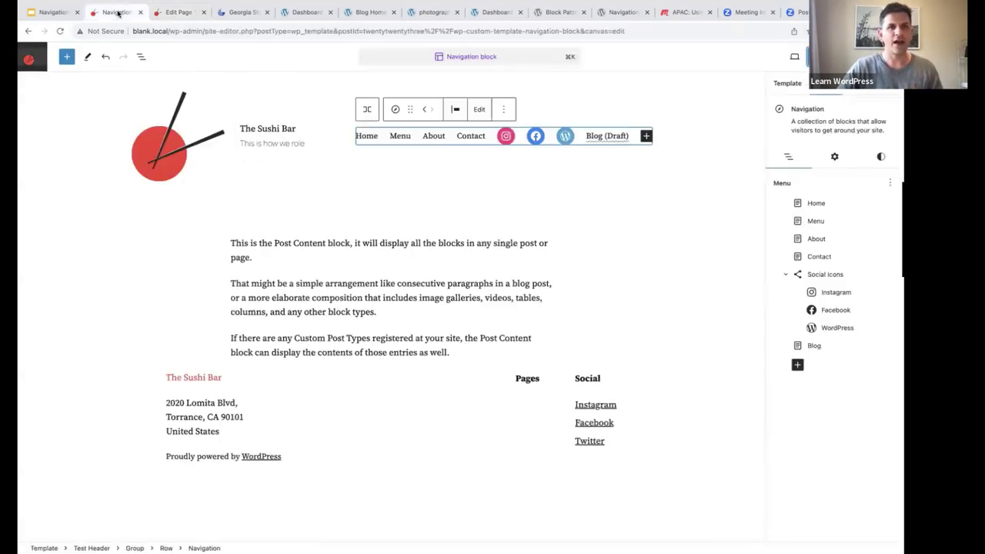
click(60, 31)
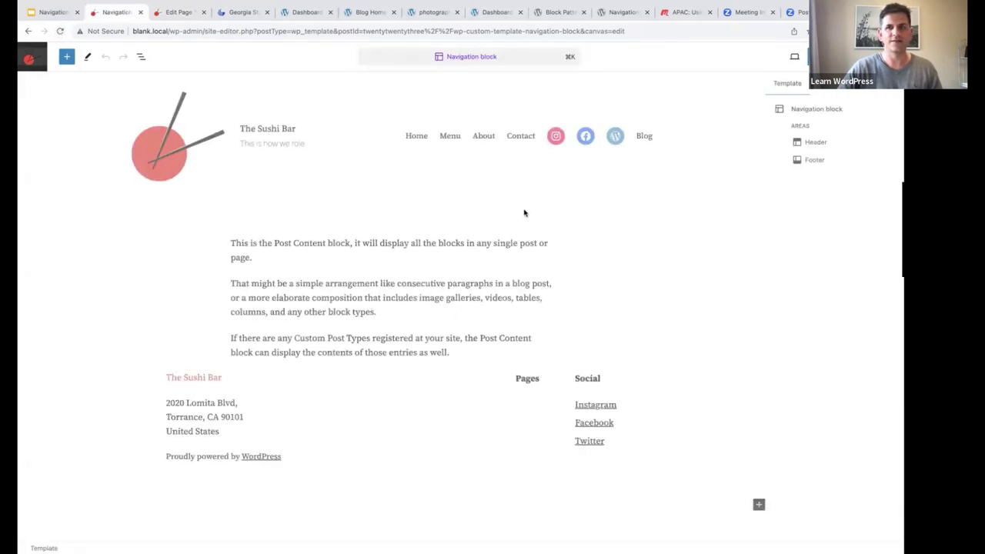
click(646, 139)
click(647, 135)
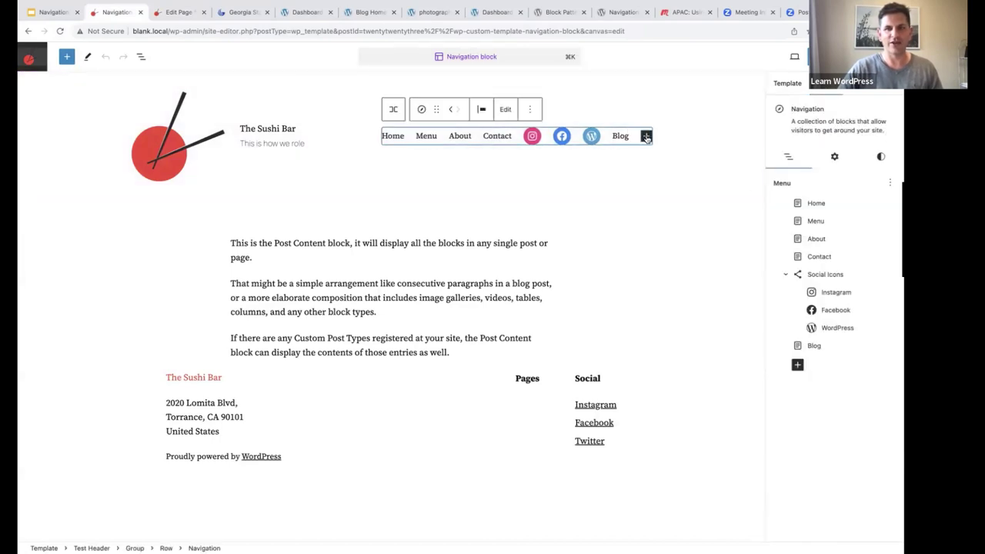
- Show the template's block structure from the Blog link and examine the Contact and About links in it
click(620, 135)
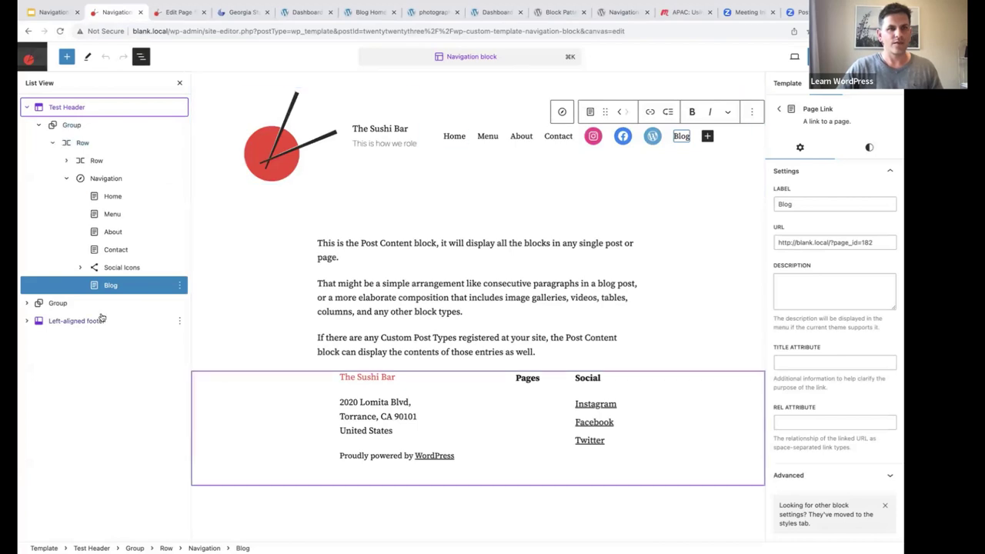
click(108, 249)
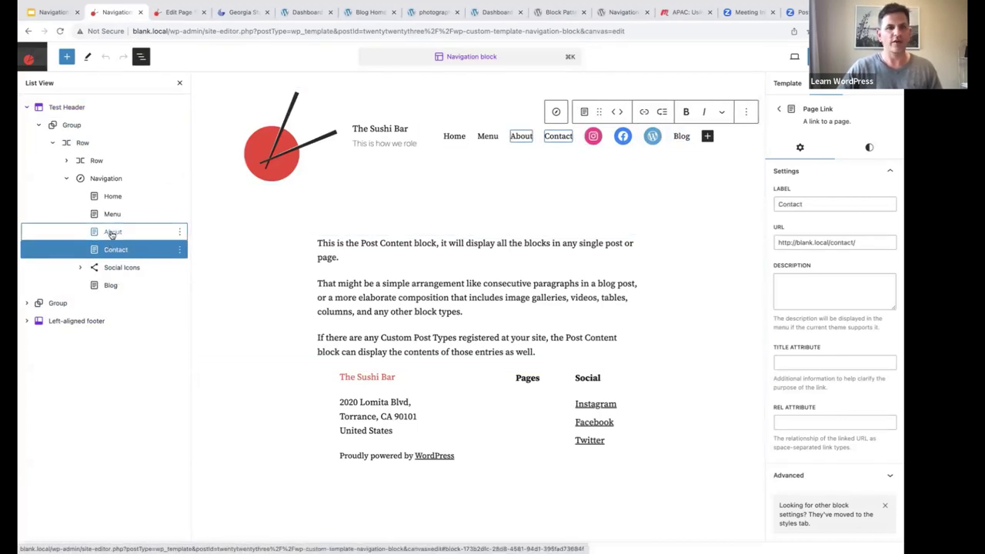
click(112, 234)
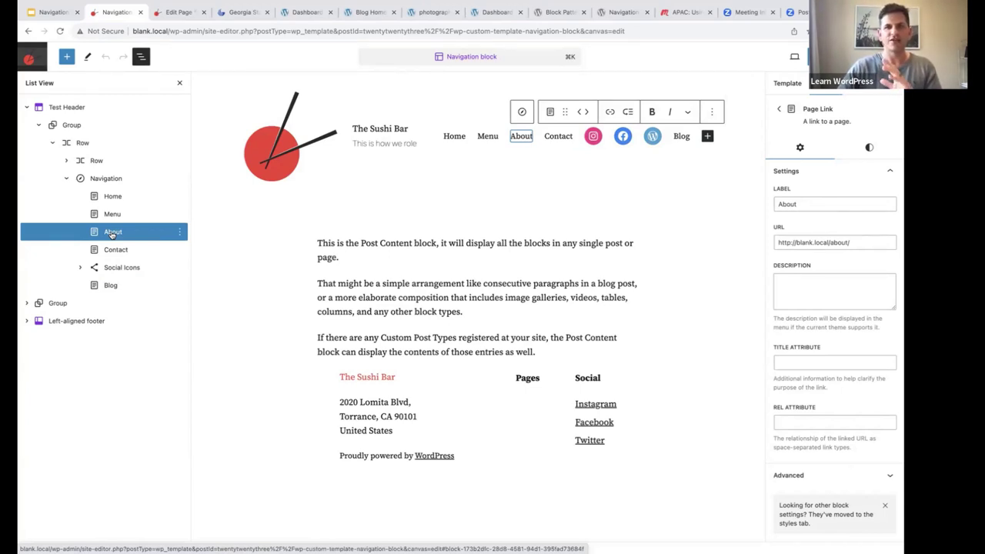
- Move the Blog link forward in the navigation menu so it sits between Menu and About
click(681, 136)
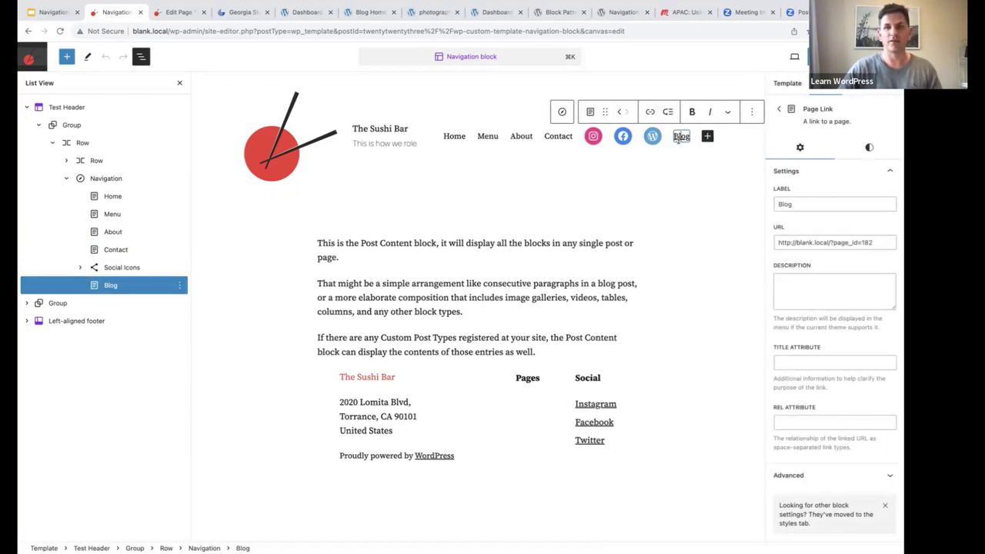
click(617, 112)
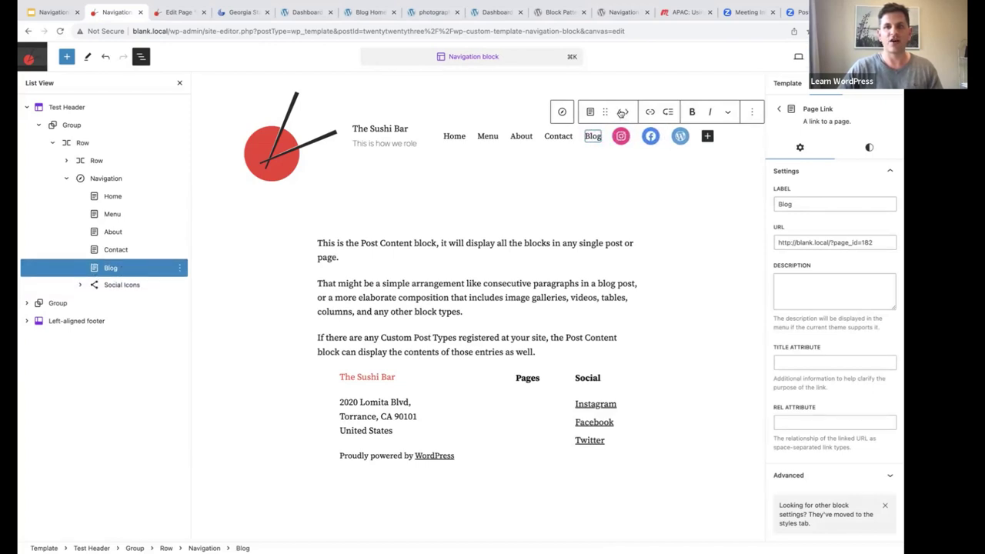
click(620, 112)
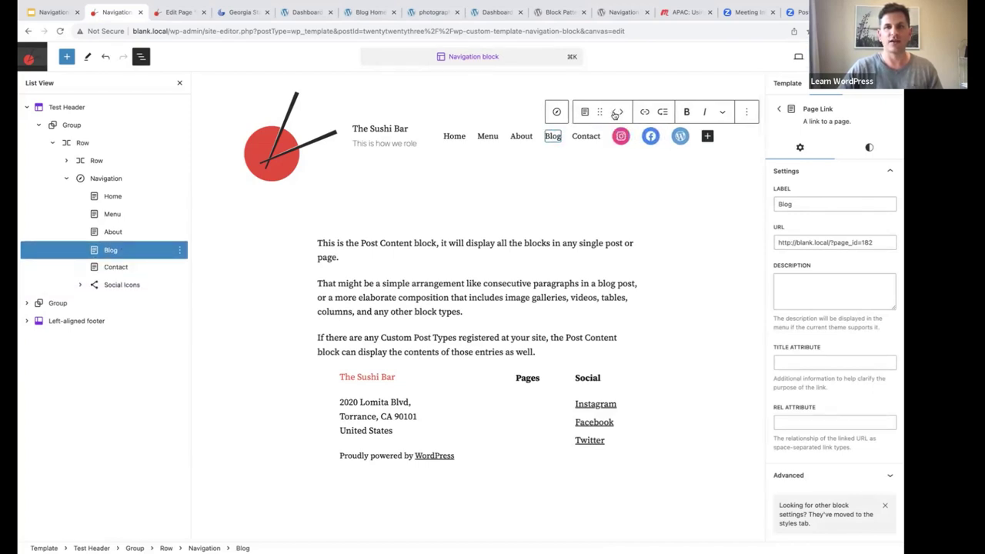
click(615, 113)
click(589, 114)
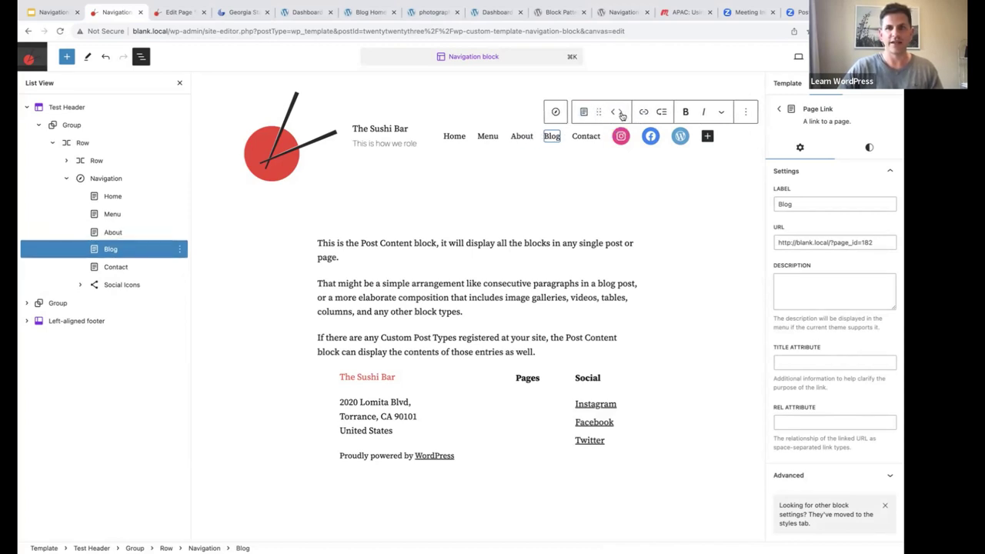
click(622, 114)
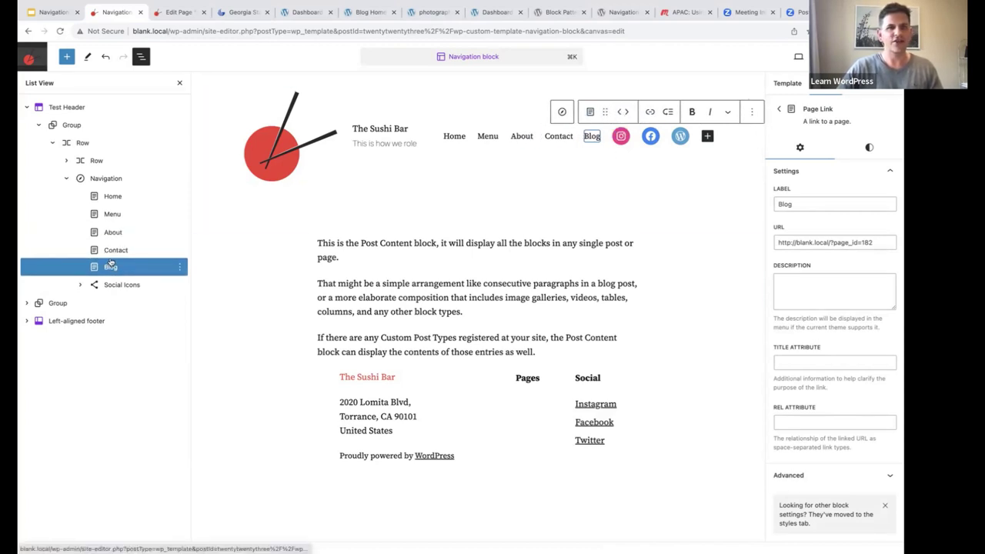
drag(110, 269, 102, 228)
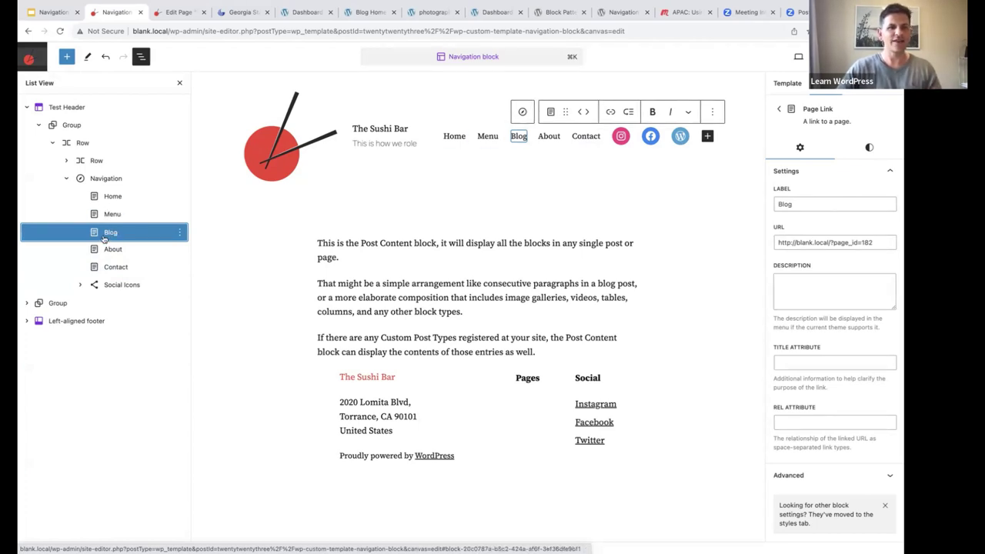
- Reorder the Blog link to between About and Contact, and undo a move of the whole Navigation block ahead of the logo row
click(93, 178)
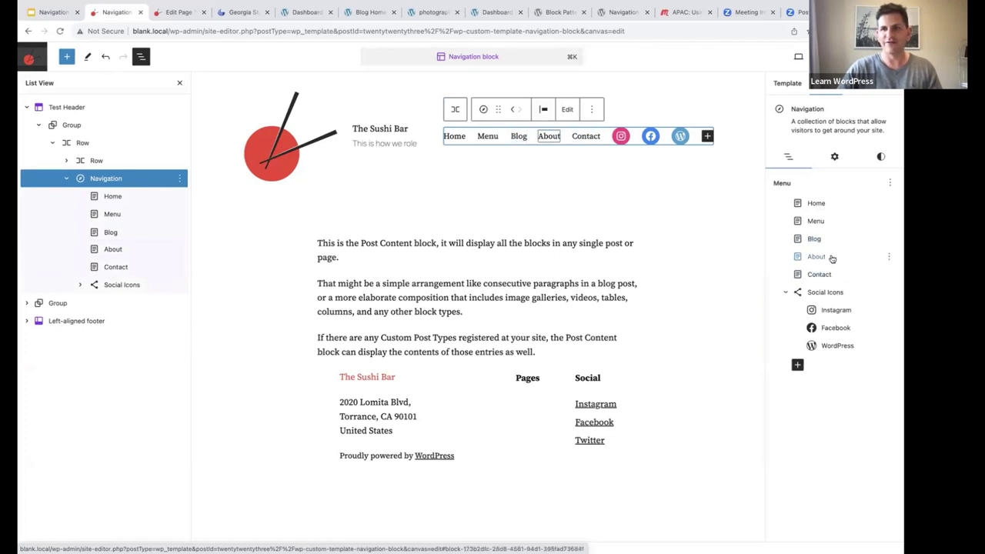
drag(815, 239, 804, 264)
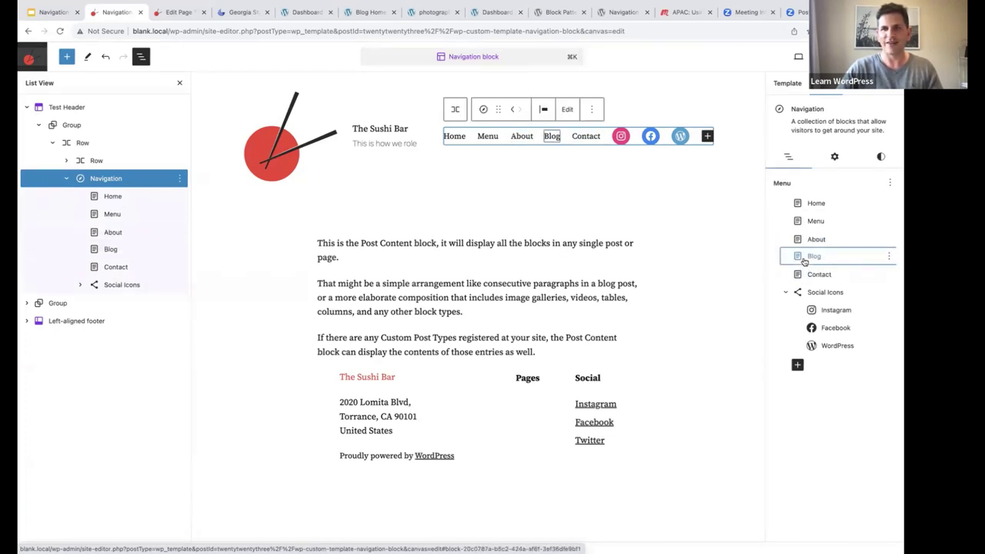
click(512, 110)
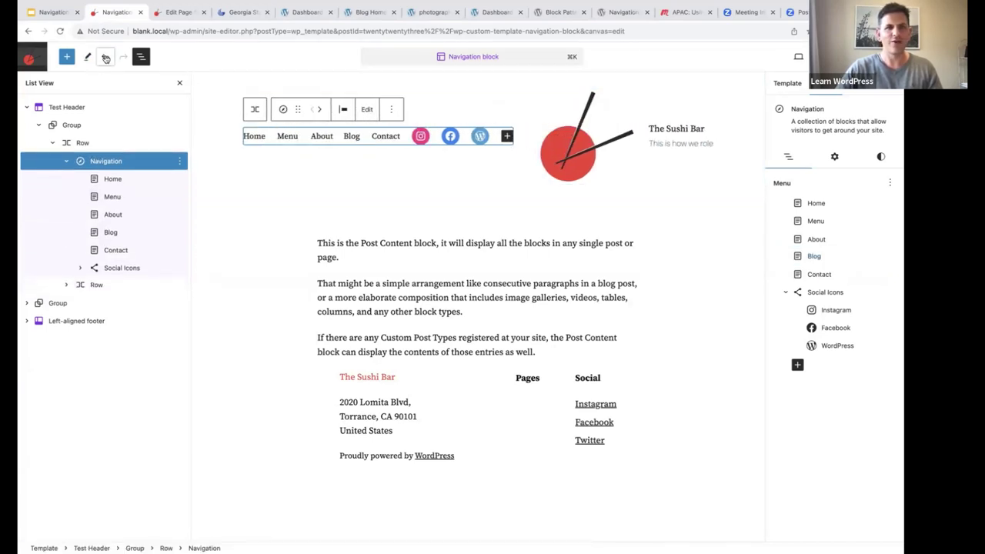
click(106, 56)
- Select the Blog link in the header navigation and move it one place forward, ahead of About
click(509, 138)
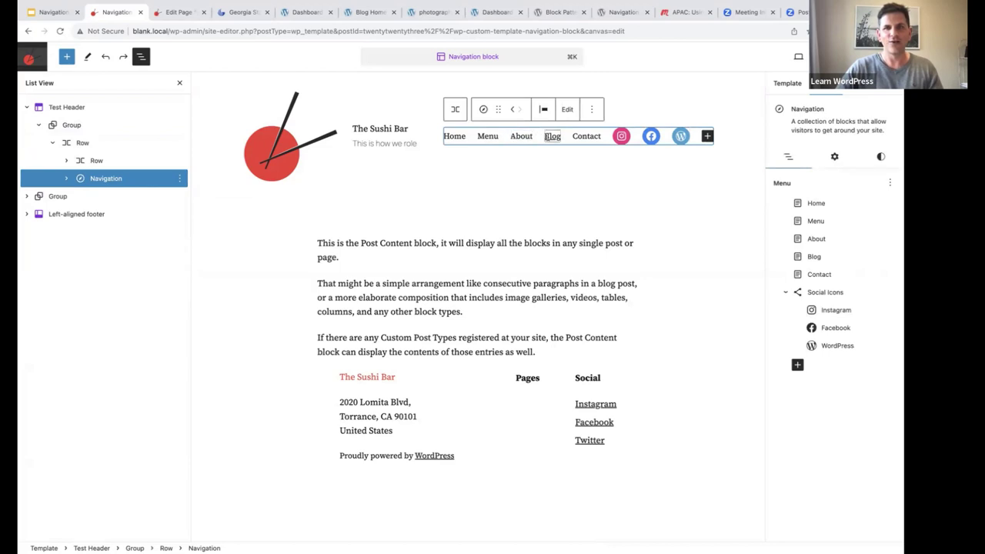
click(552, 137)
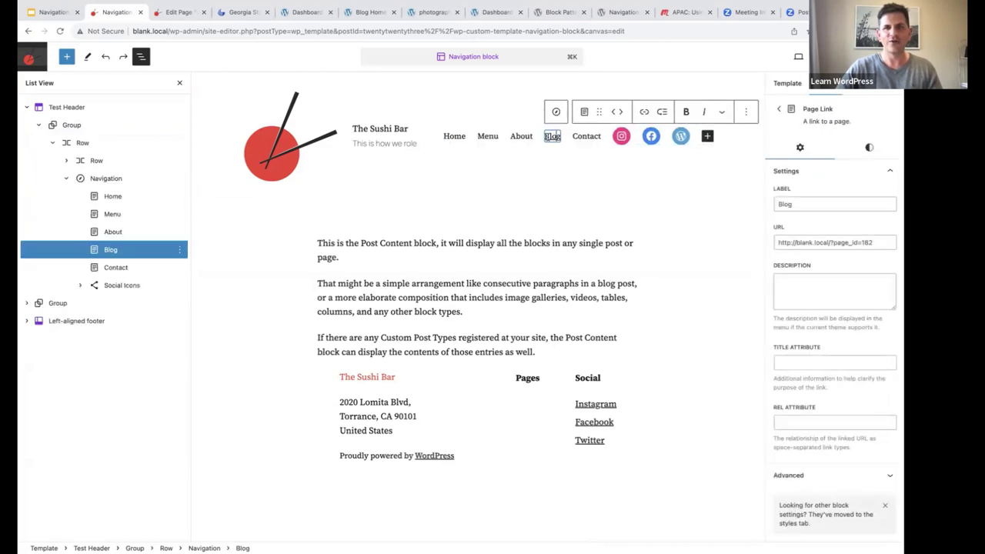
click(613, 113)
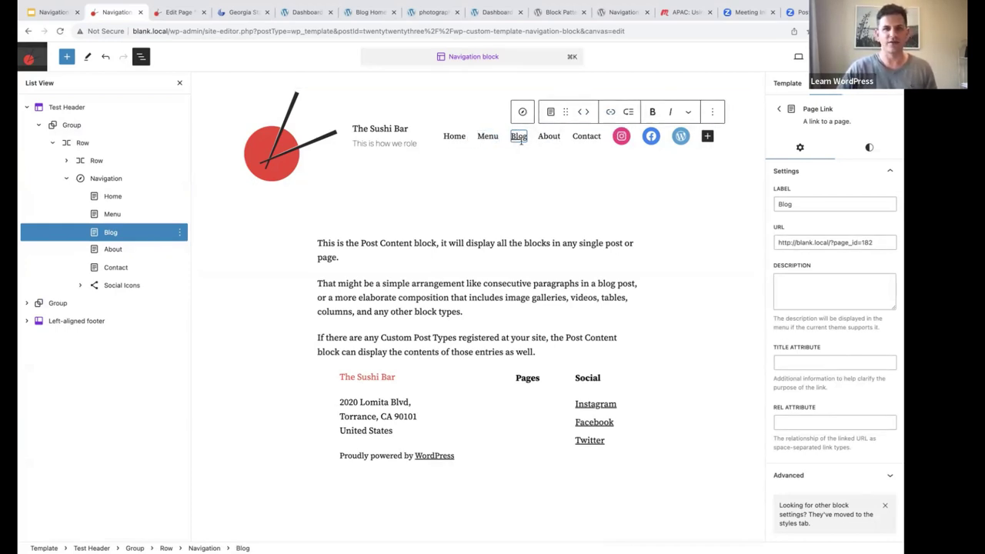
- Convert the Blog page link in the header navigation into a submenu
click(487, 136)
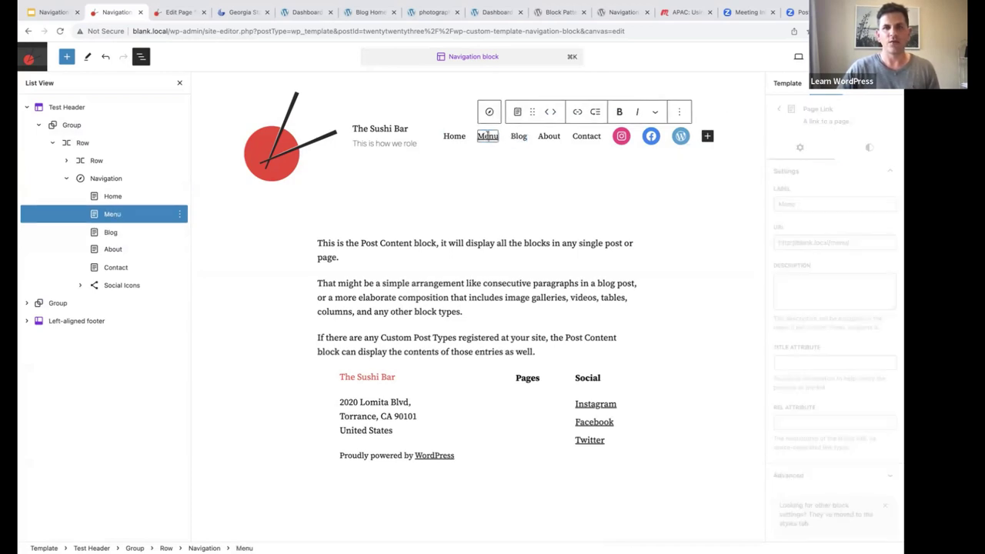
click(519, 137)
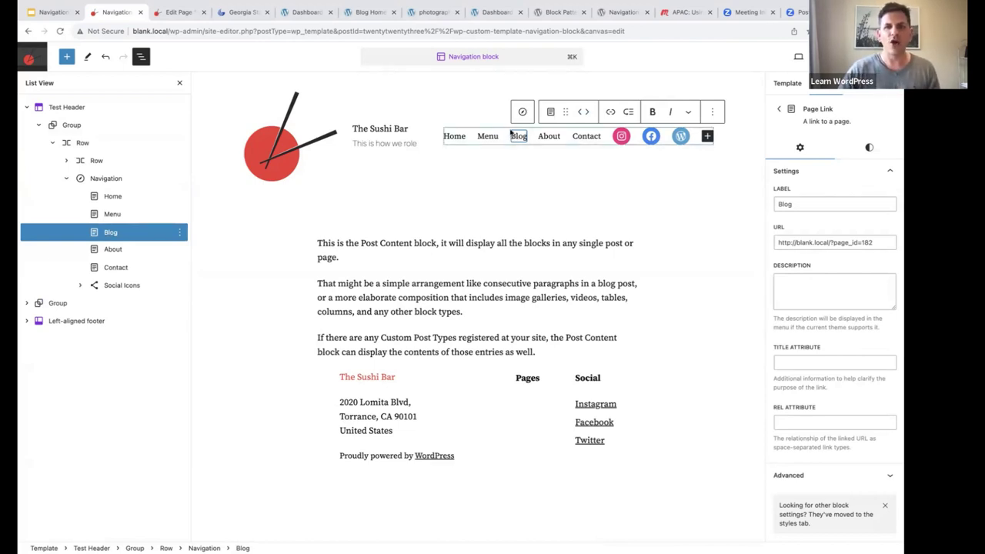
click(629, 113)
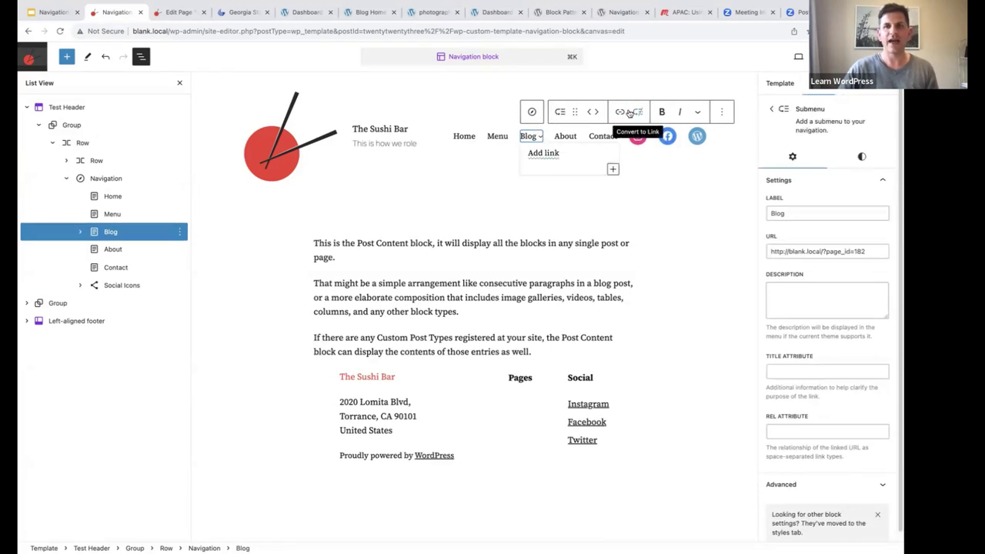
- Search for sushi posts and add the Sushi Etiquette post as the first link in the Blog submenu
click(535, 155)
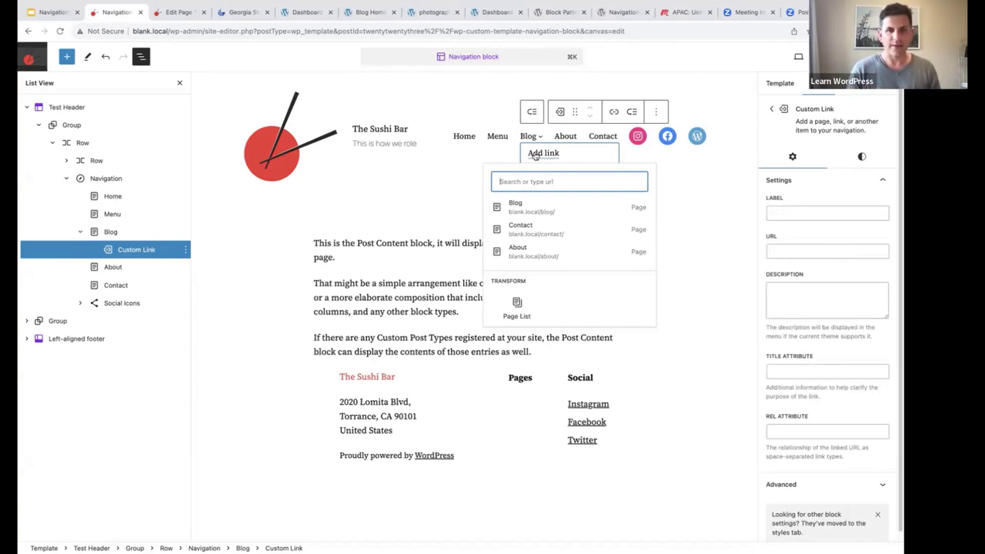
text(sushi)
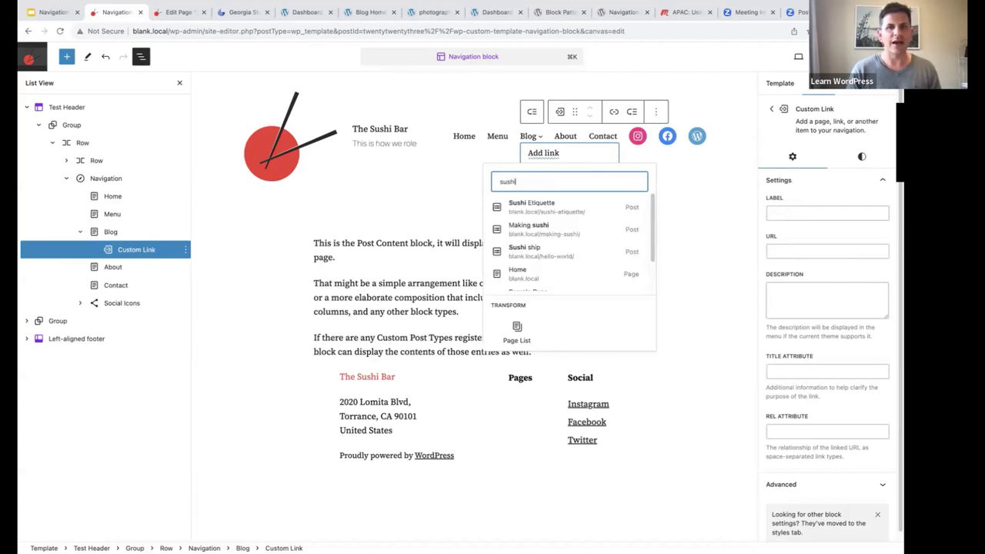
key(BackSpace)
text(post)
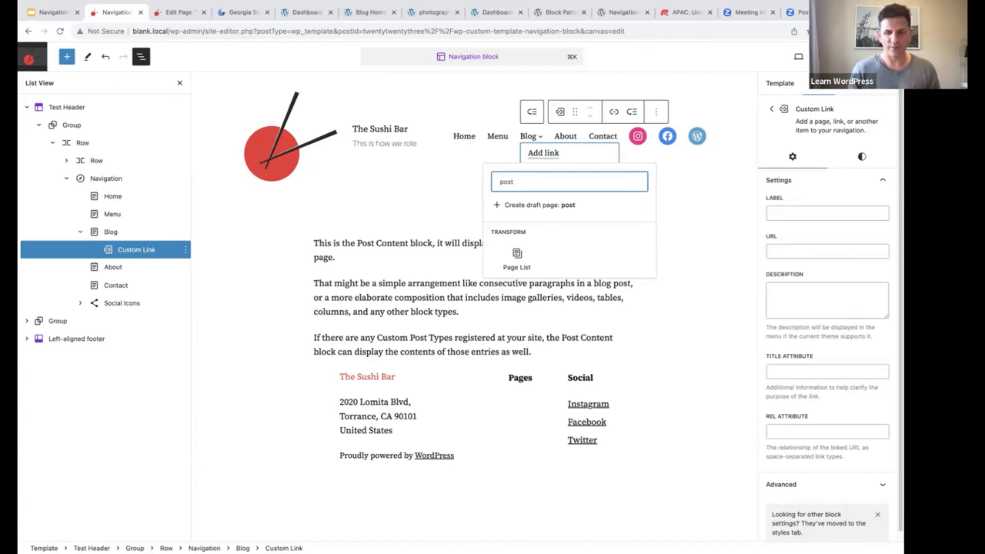
key(BackSpace)
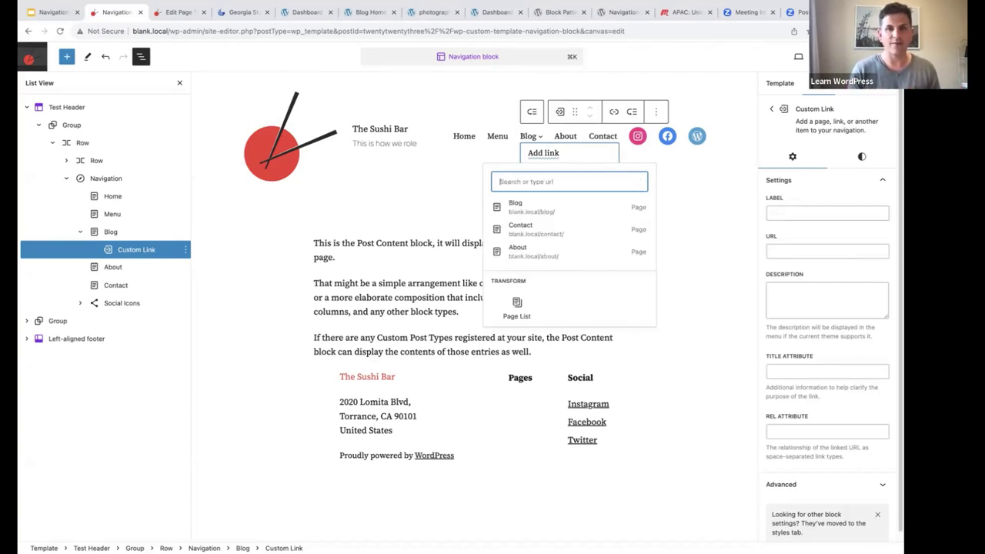
text(sushi)
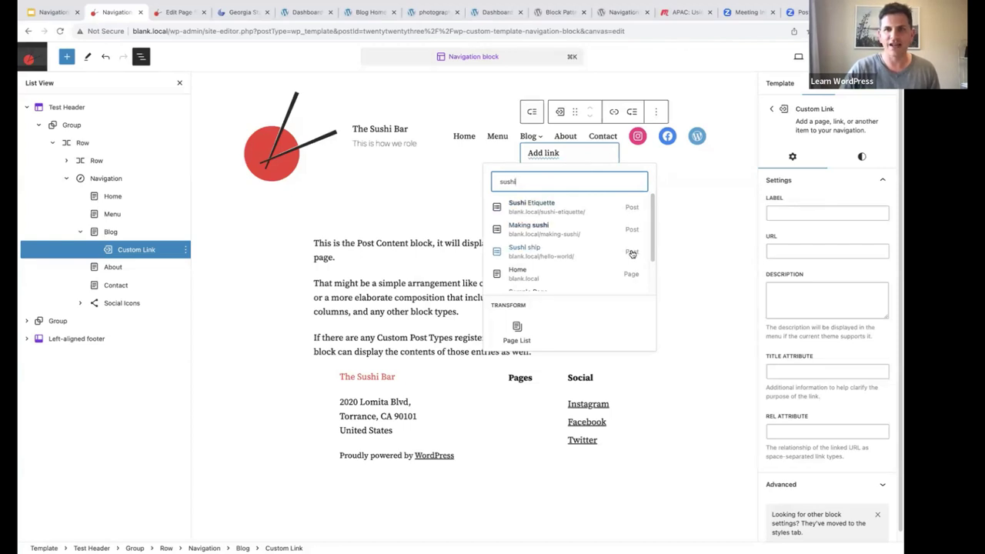
click(523, 207)
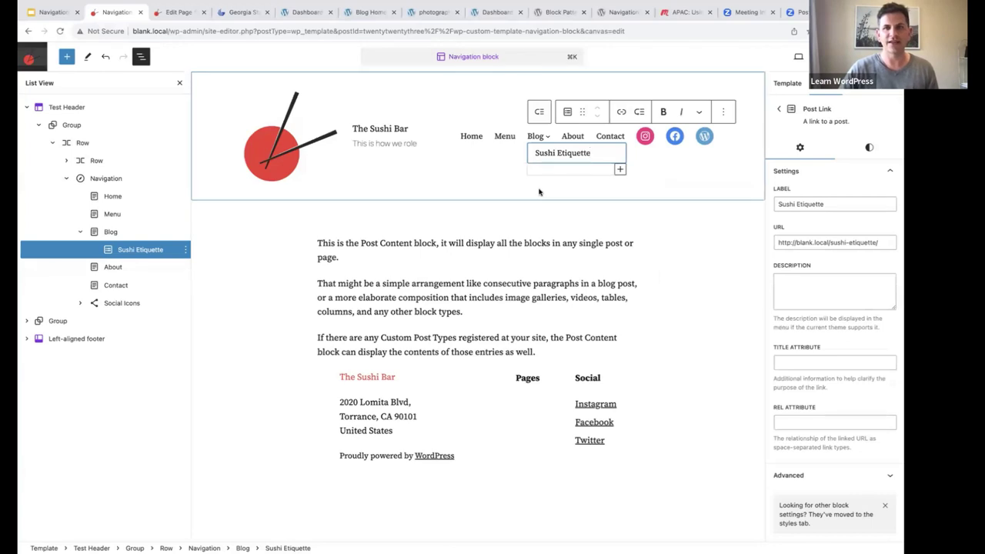
- Add the Making sushi and Sushi ship posts as the second and third links in the Blog submenu
key(Return)
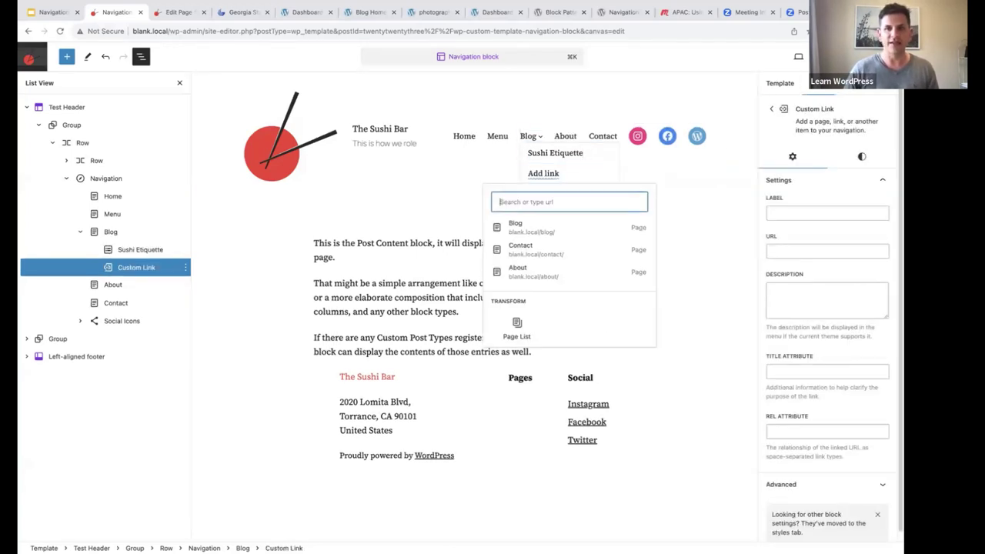
text(sushi)
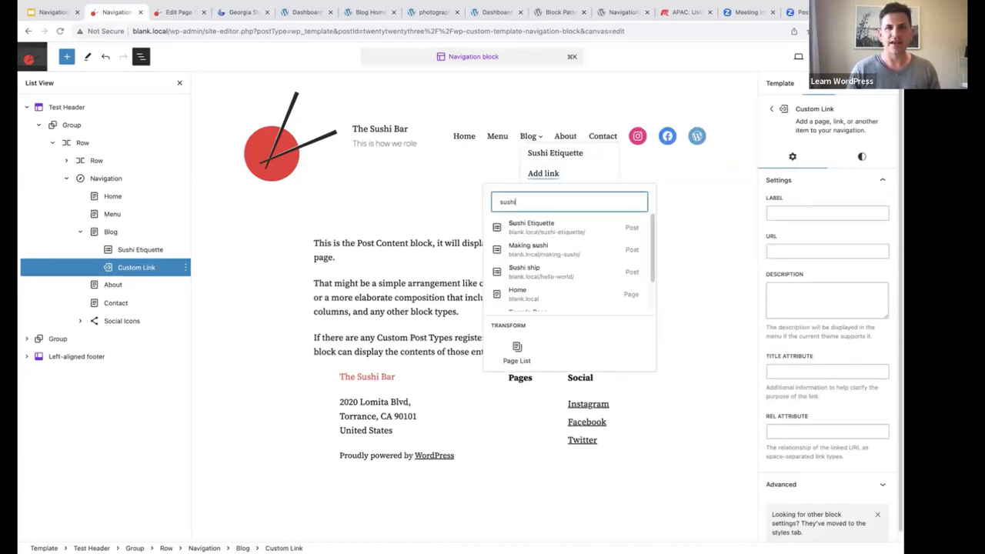
click(543, 248)
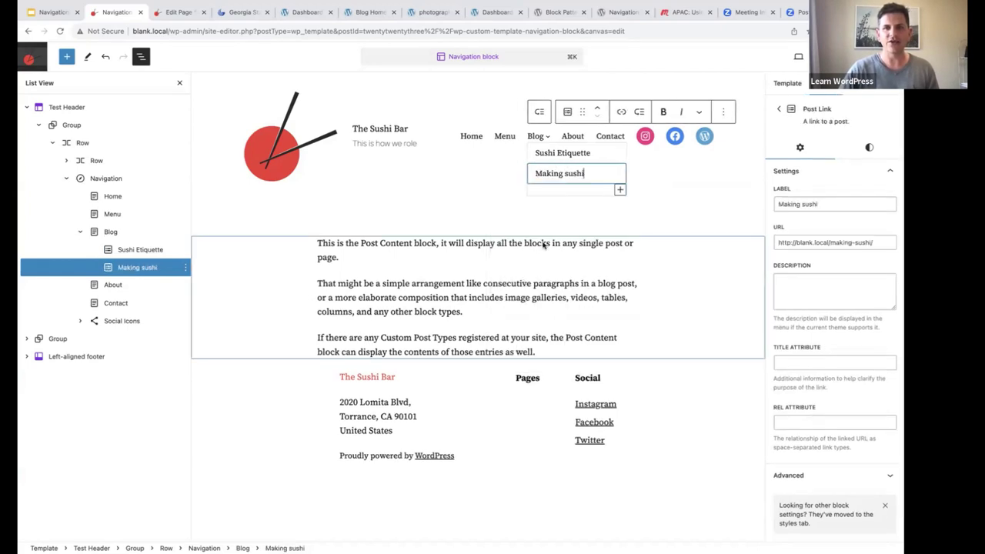
key(Return)
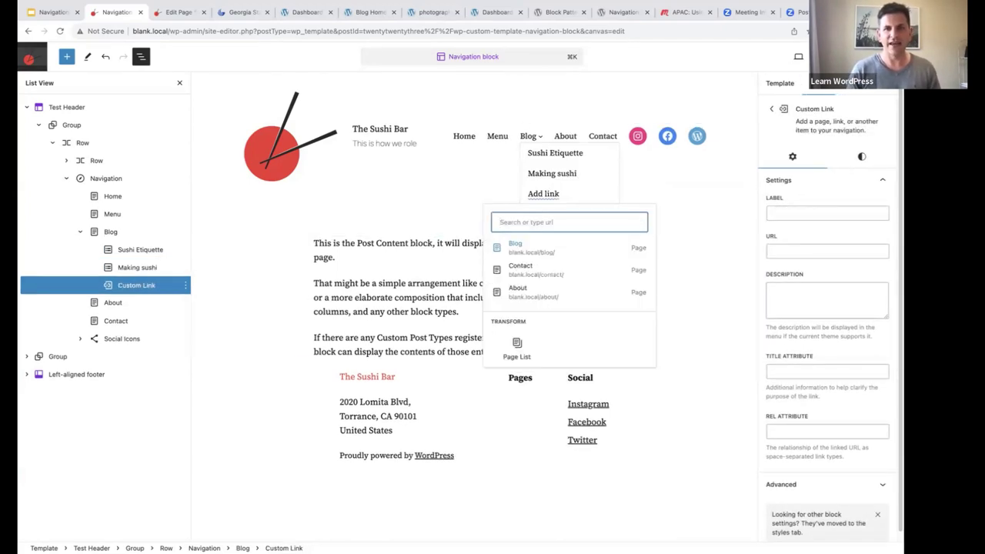
text(sushi)
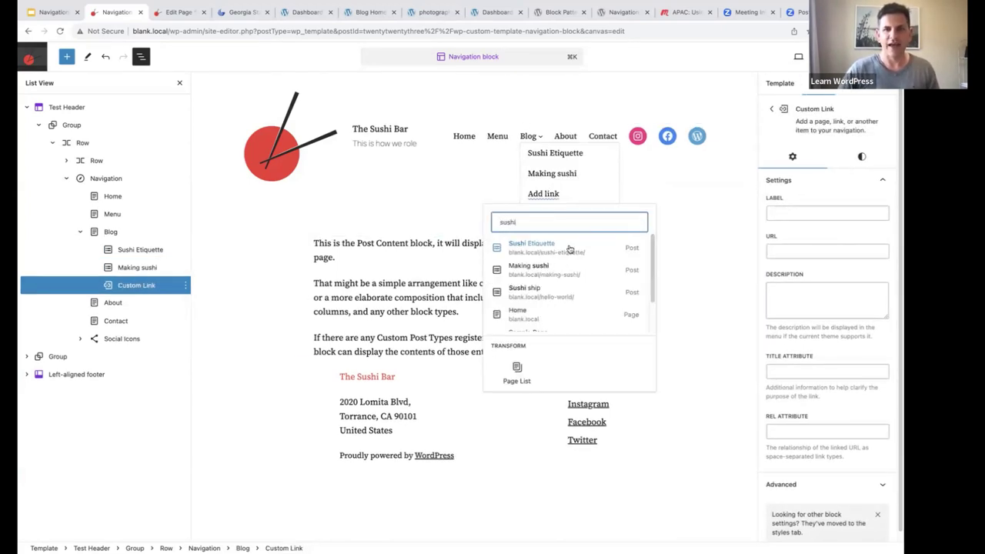
click(530, 290)
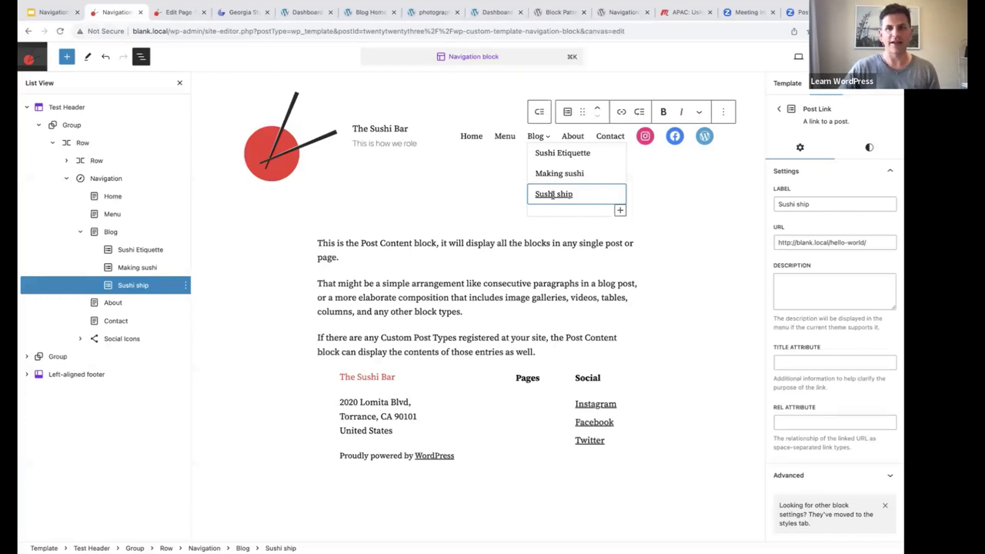
- Try converting the Sushi ship link into a nested submenu, then undo the conversion and check the Blog submenu
click(638, 112)
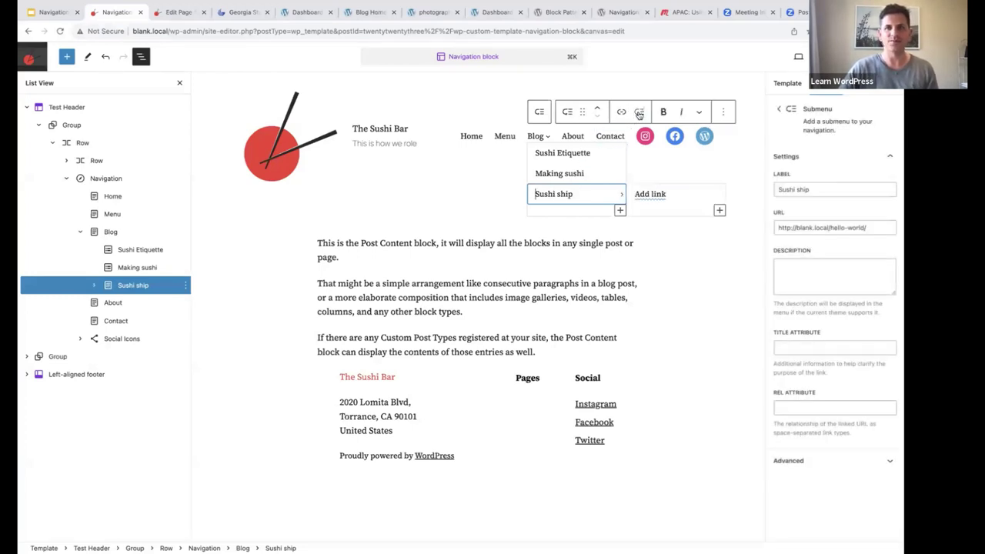
click(650, 195)
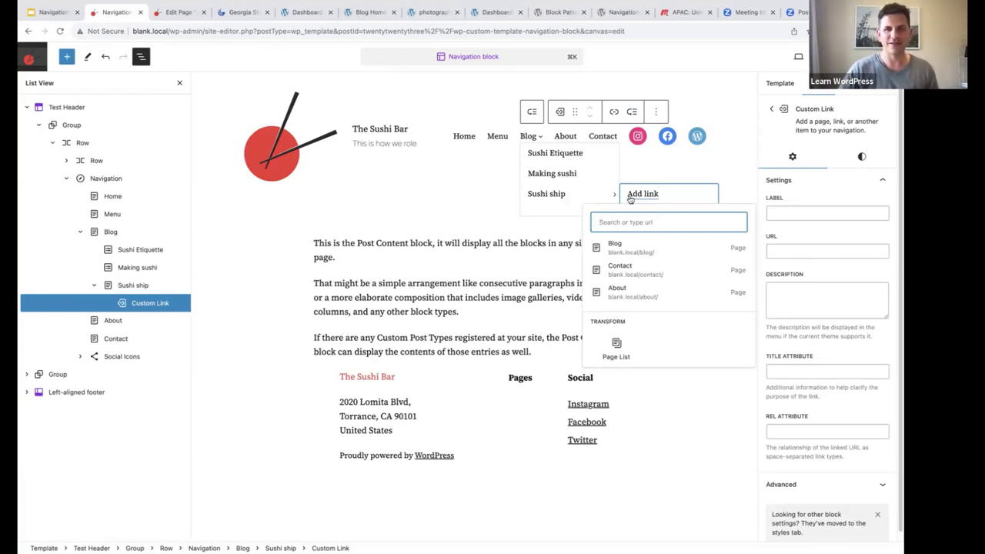
click(577, 195)
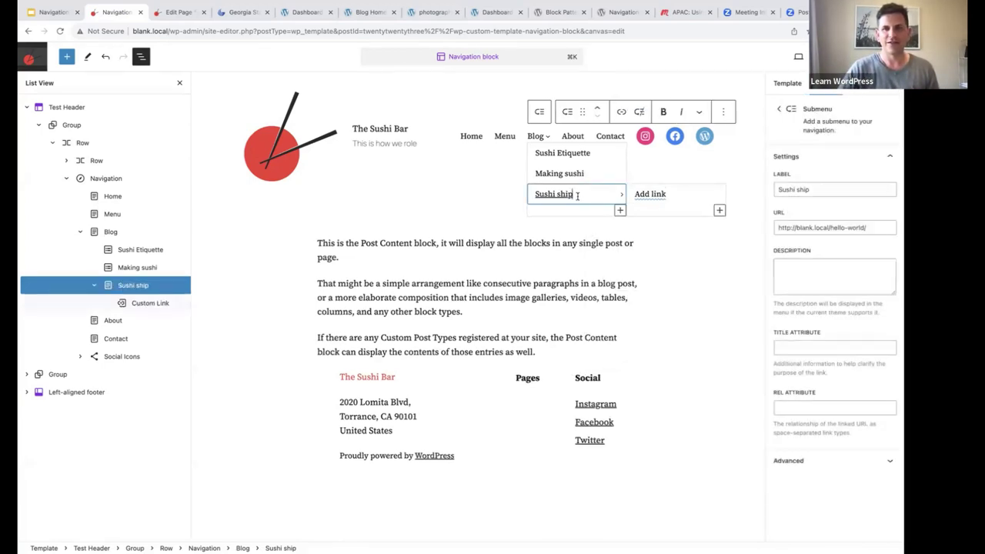
click(105, 57)
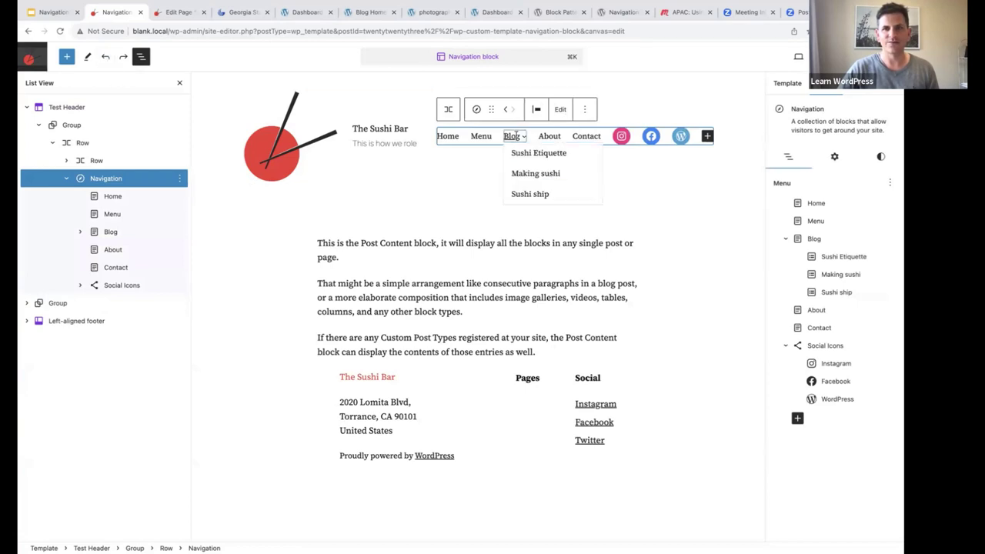
click(518, 136)
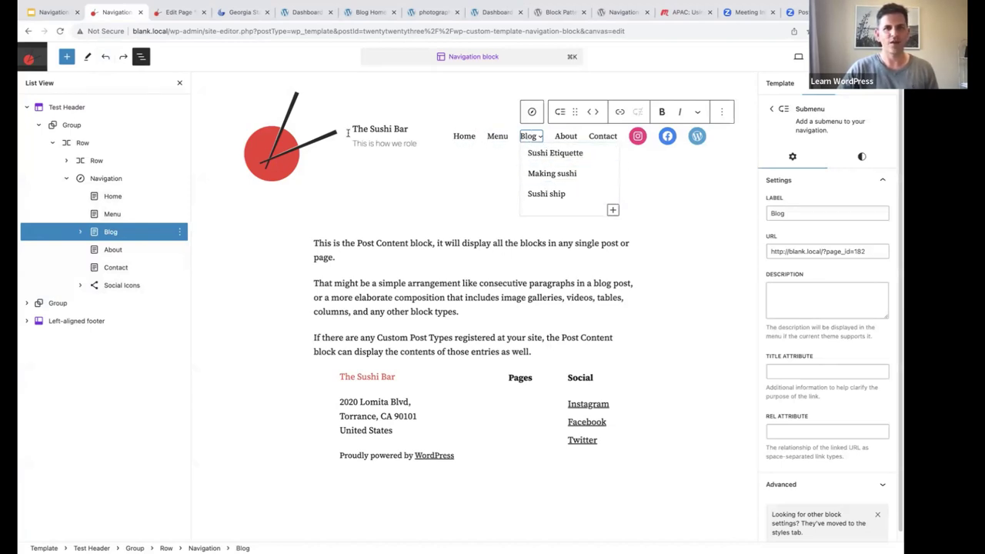
click(226, 115)
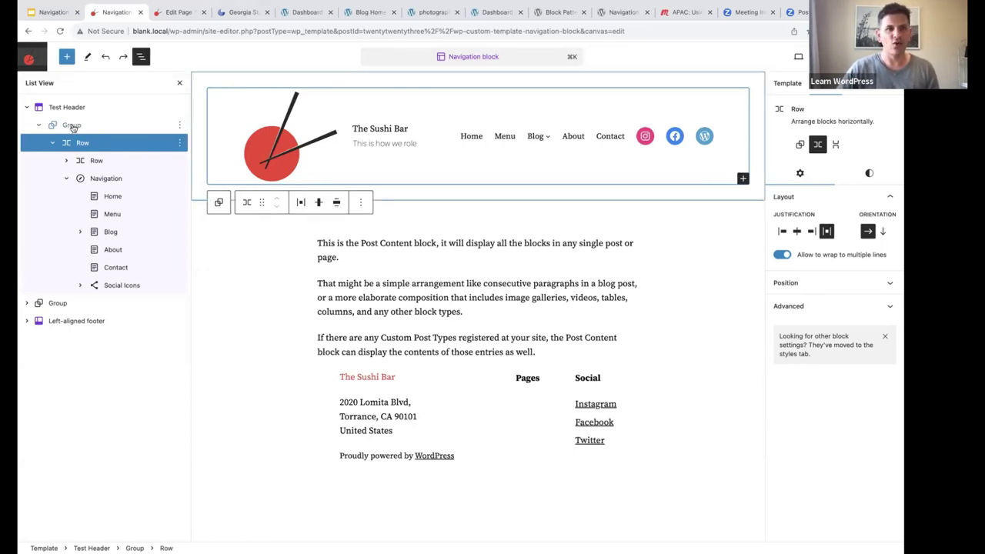
- Try the Always overlay menu on the header Navigation block, return it to Mobile, and choose the three-line menu icon
click(101, 179)
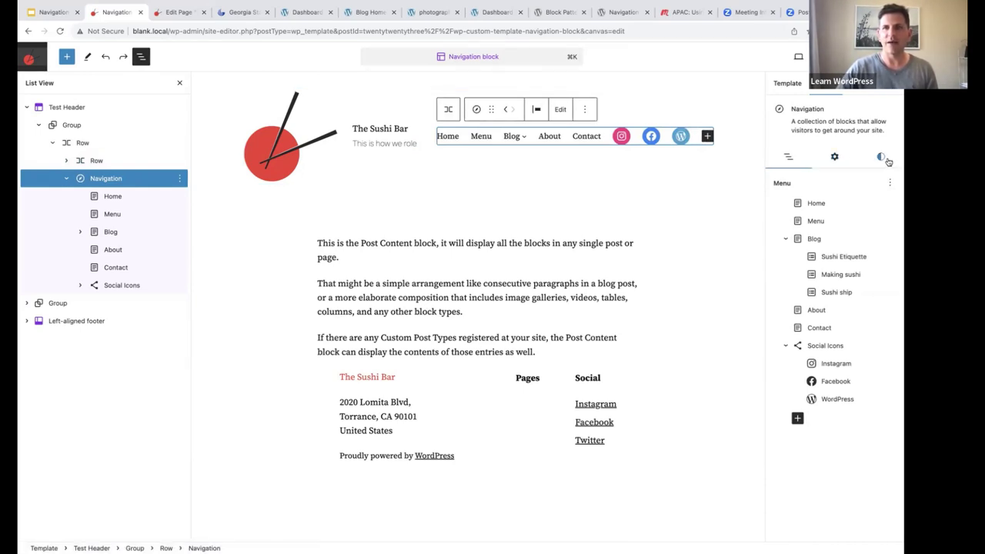
click(836, 157)
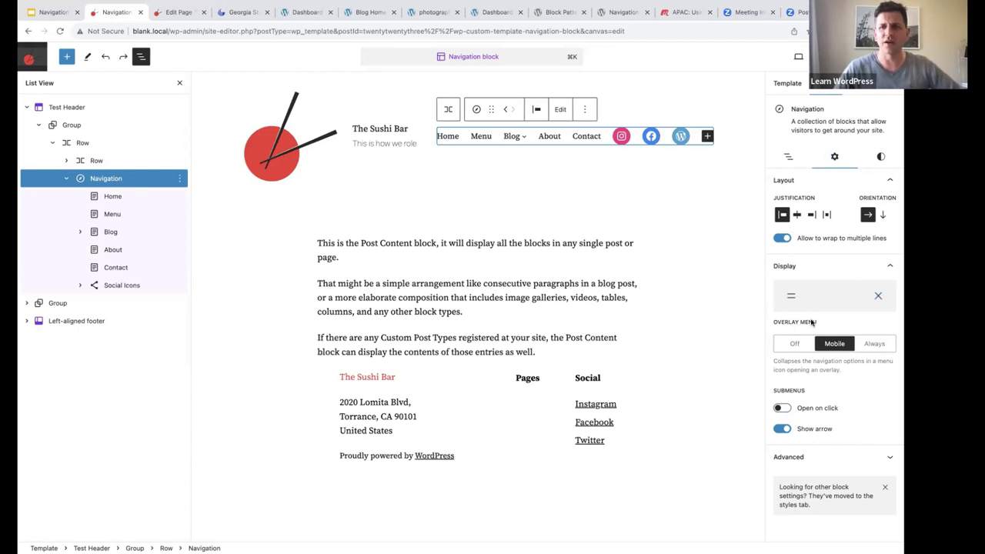
click(874, 344)
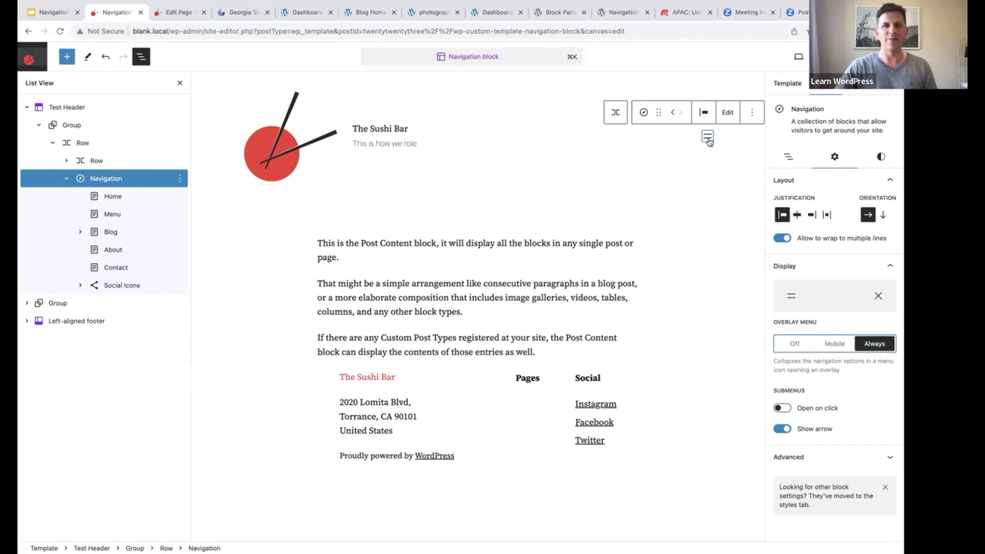
click(833, 343)
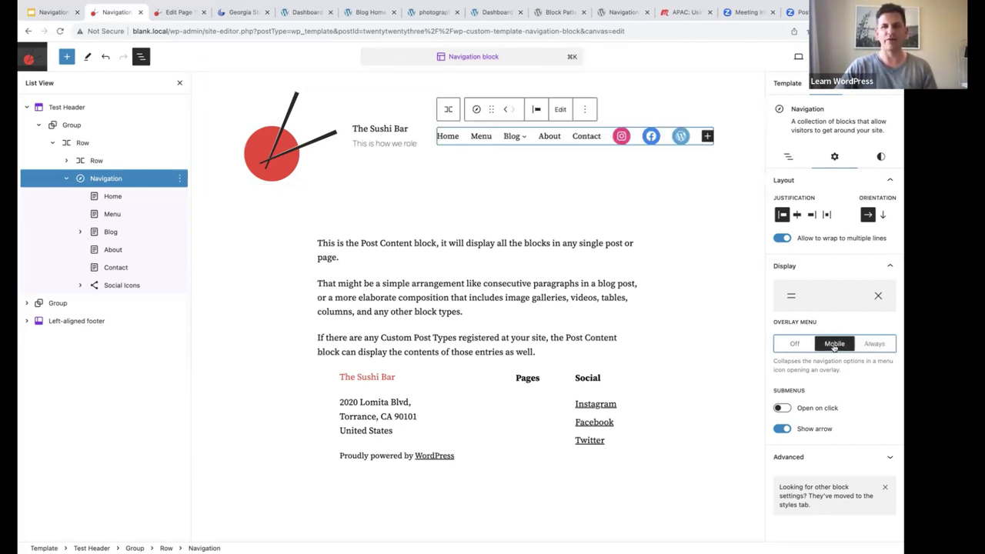
click(791, 298)
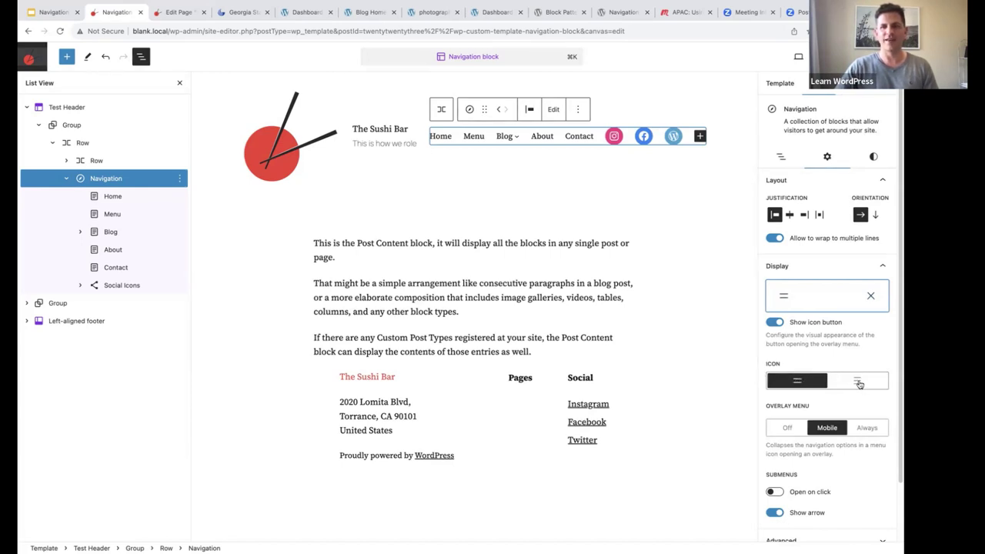
click(860, 384)
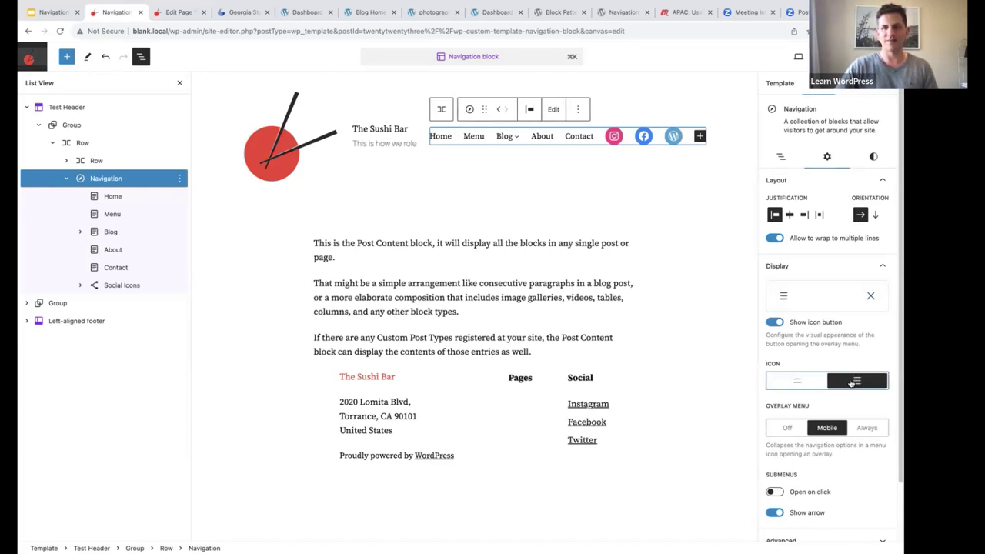
- Enable the Open on click option for submenus, close the List View, and test it on the Blog submenu
scroll(846, 344, down, 2)
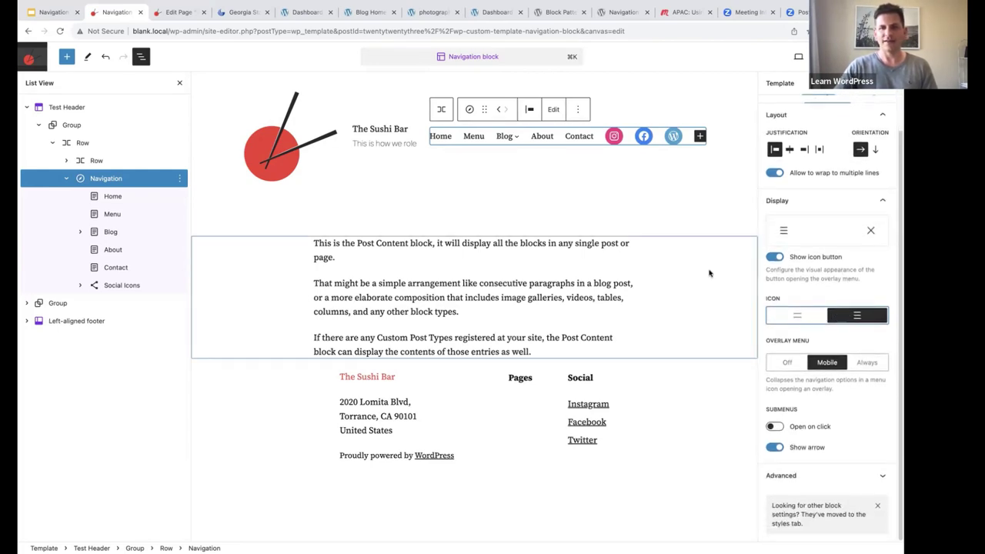
mouse_move(504, 136)
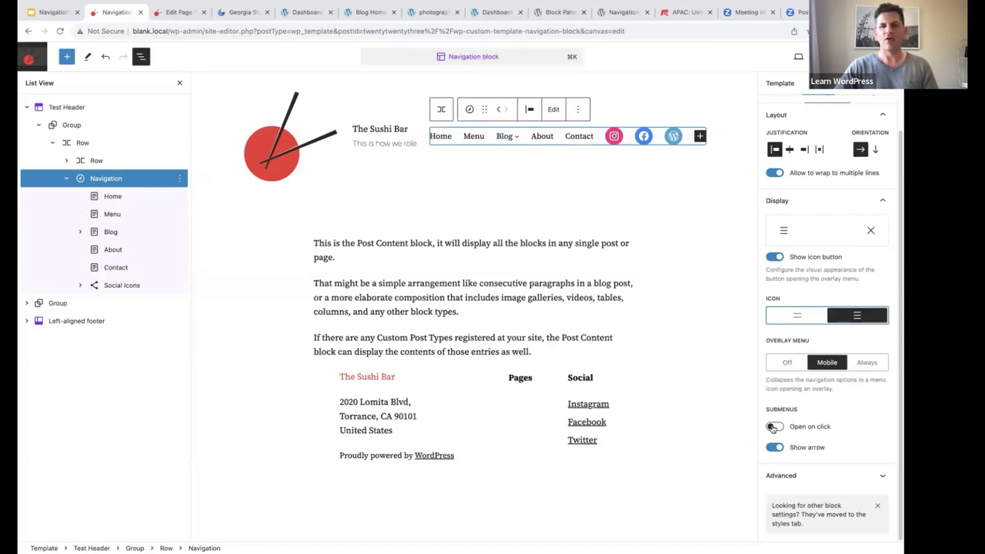
click(772, 427)
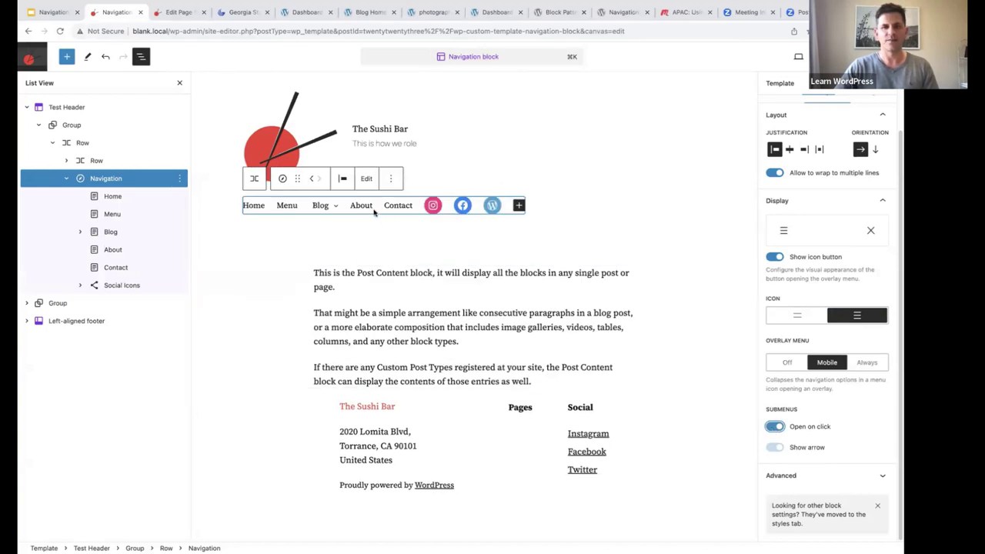
click(179, 83)
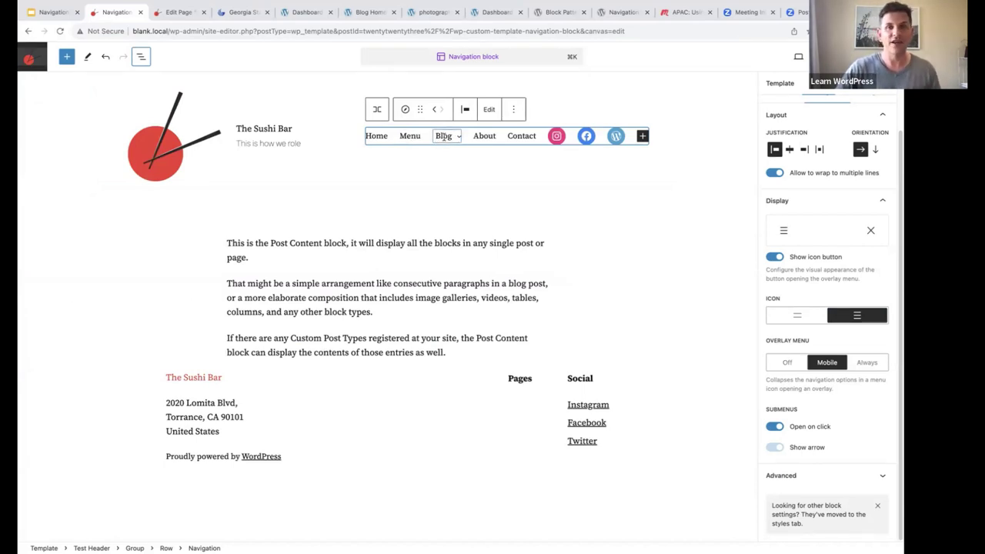
click(444, 136)
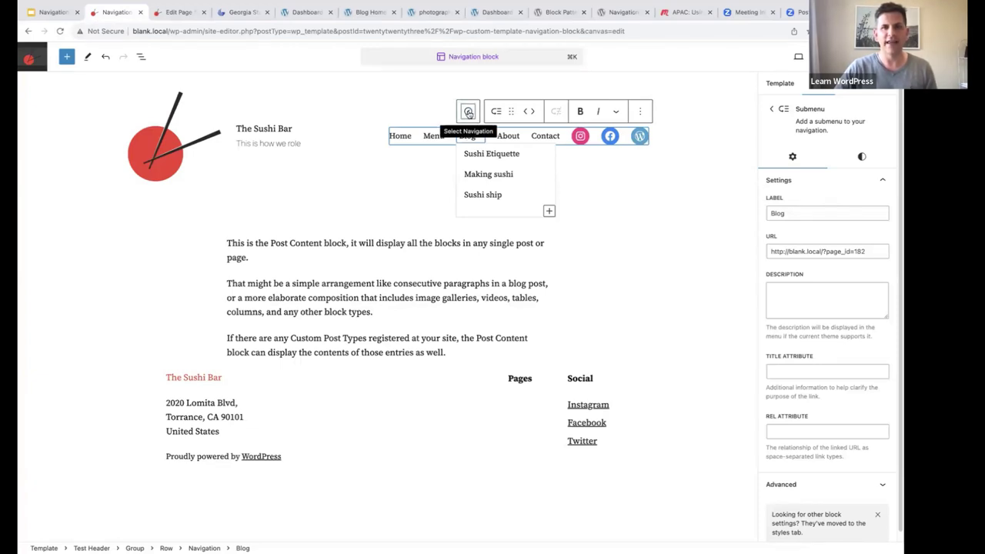
click(469, 113)
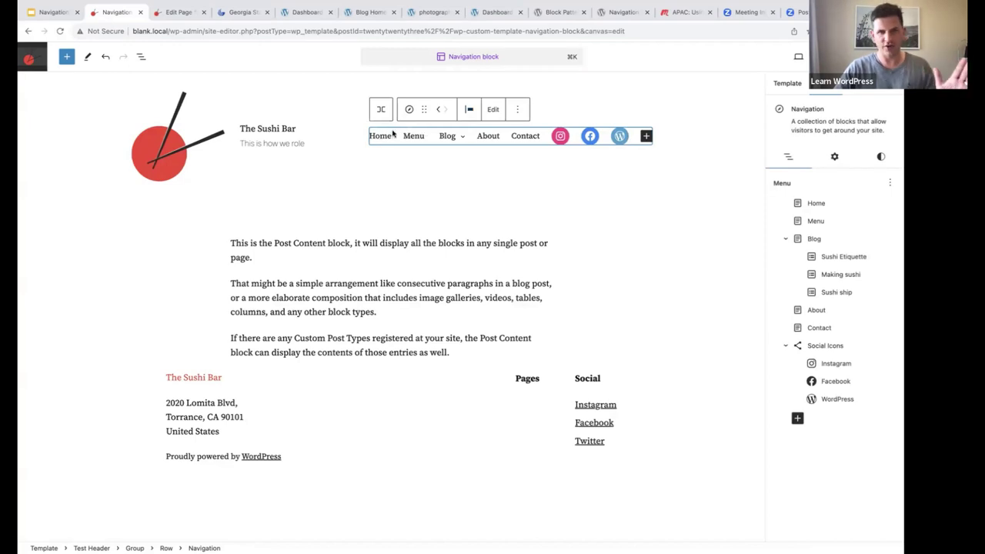
- Turn off the Open on click option for submenus in the Navigation block's settings
click(834, 156)
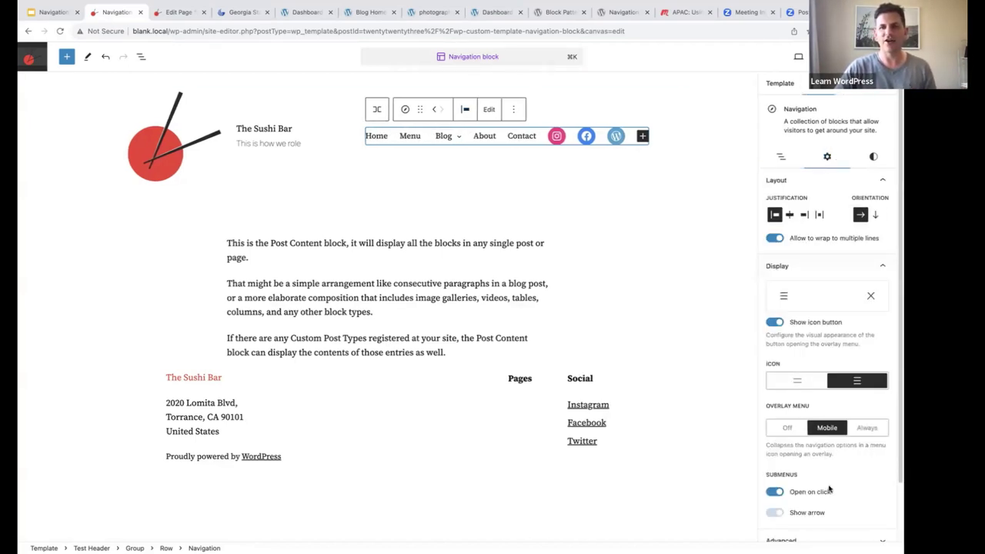
scroll(826, 488, down, 2)
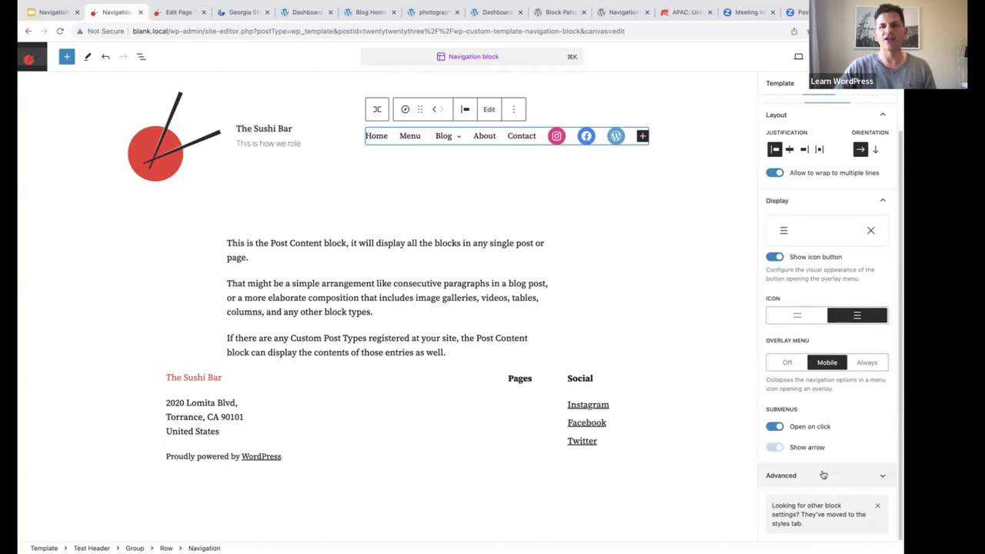
click(778, 430)
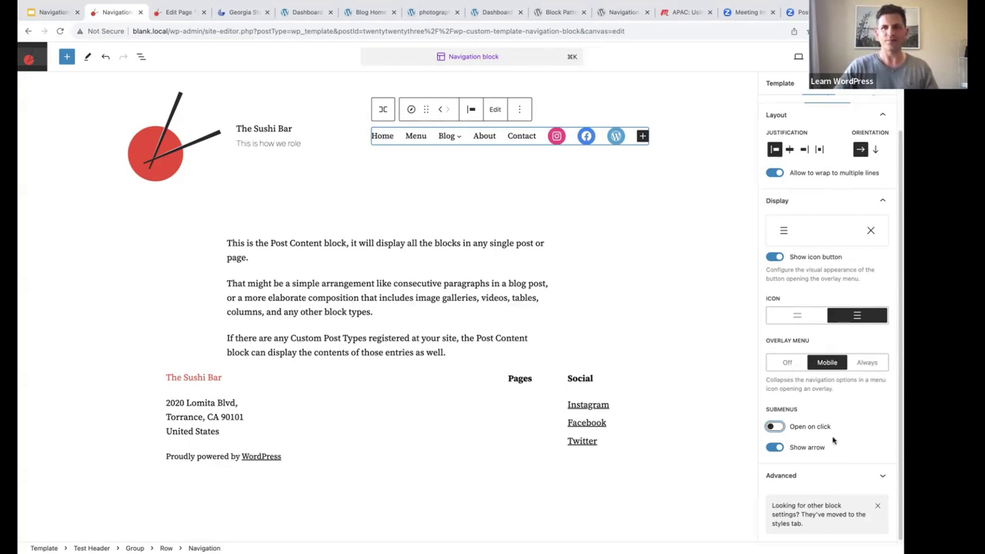
- Add the Appearance option to the header Navigation block's typography styles and set it to Light
scroll(833, 440, up, 3)
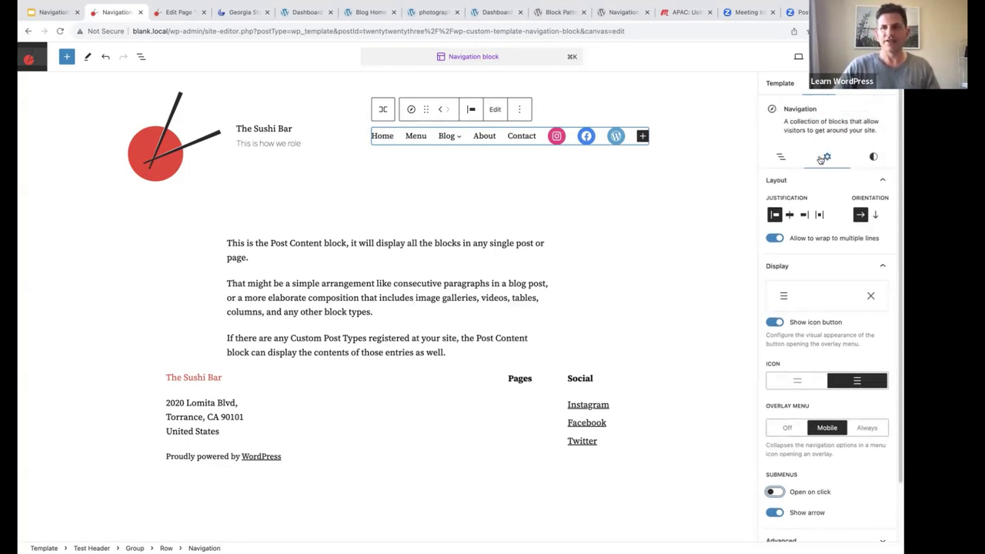
click(872, 158)
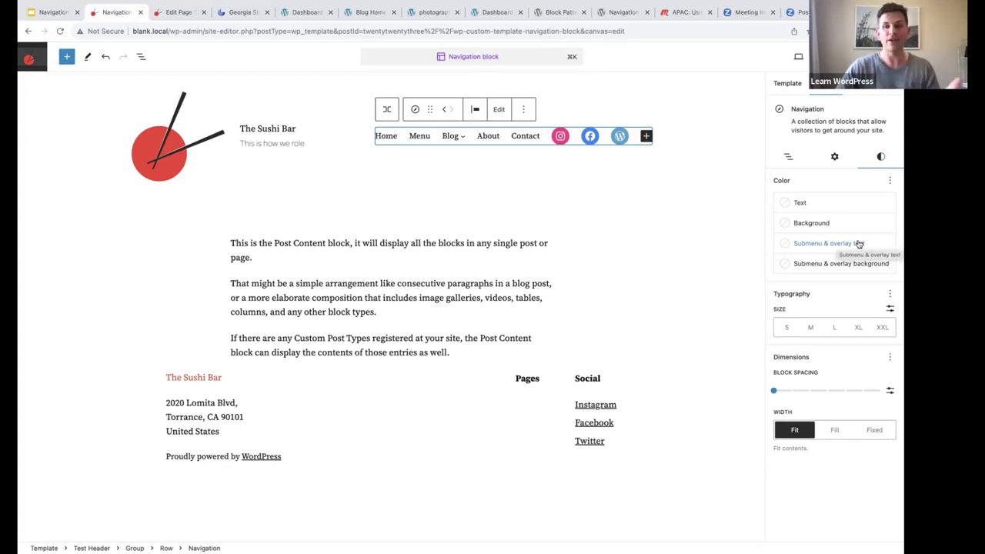
click(890, 295)
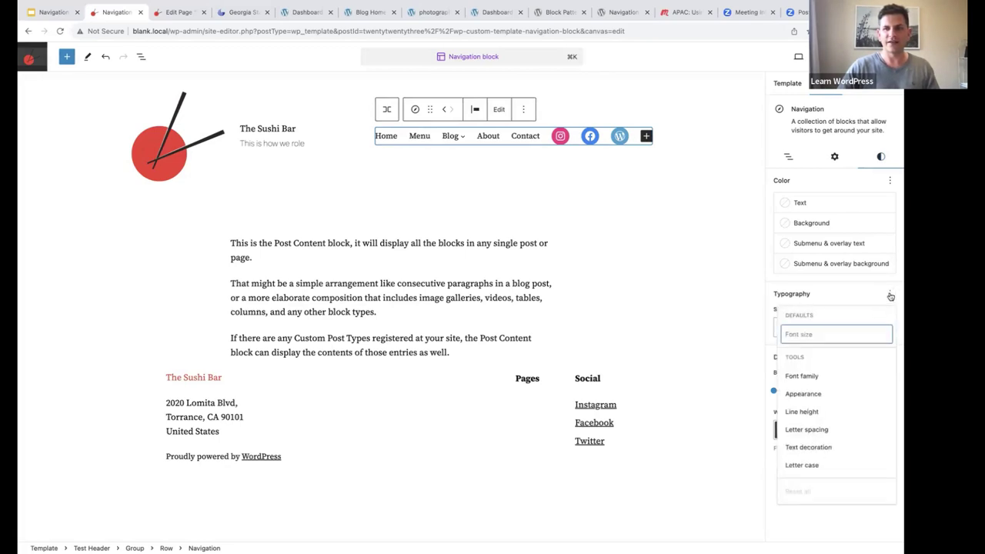
click(813, 394)
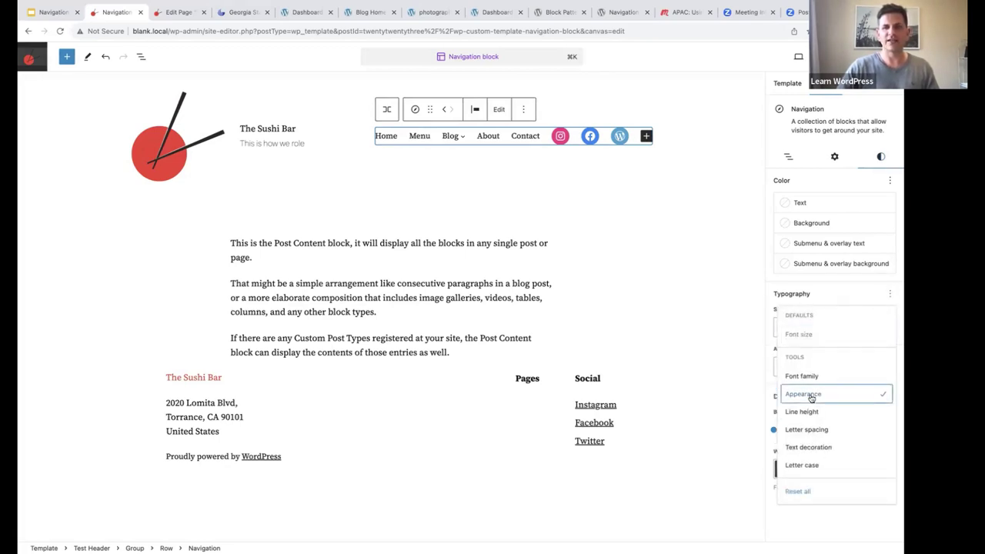
click(772, 352)
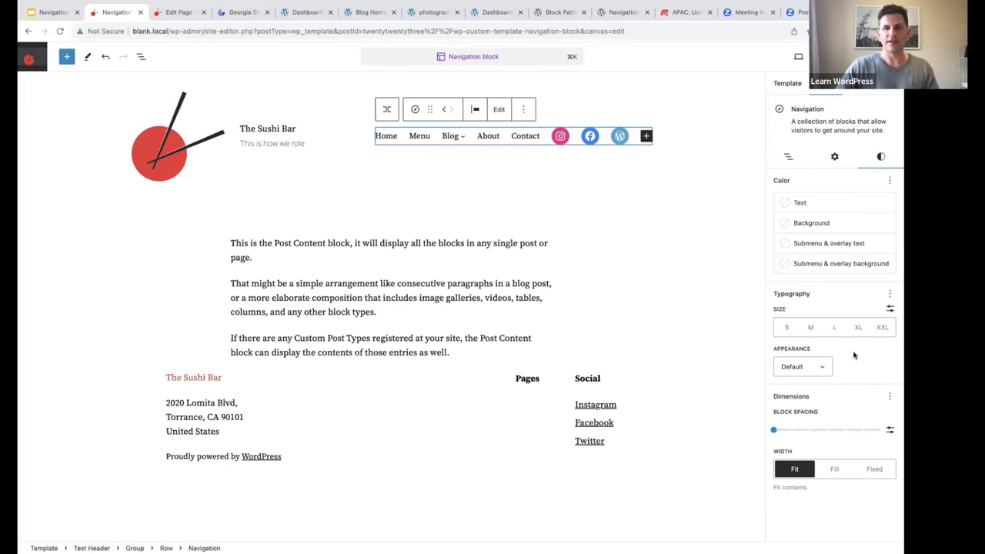
click(806, 368)
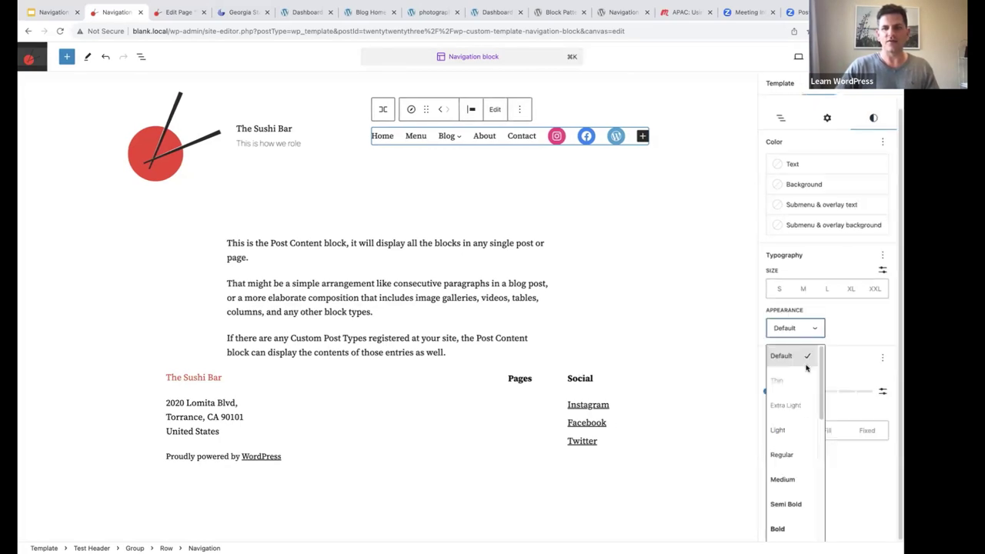
click(787, 432)
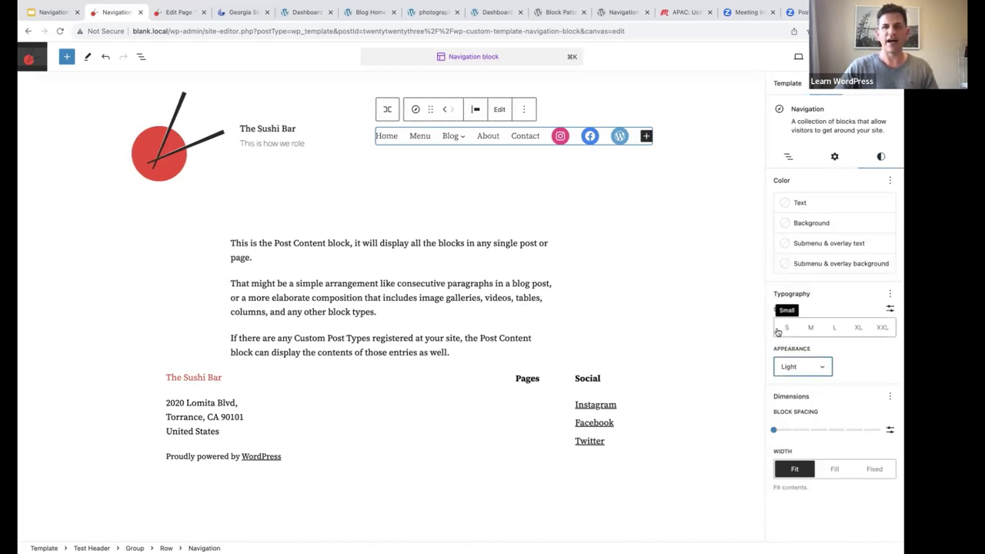
- Try the Large font size on the Navigation block's text, then set the size to Medium
click(810, 328)
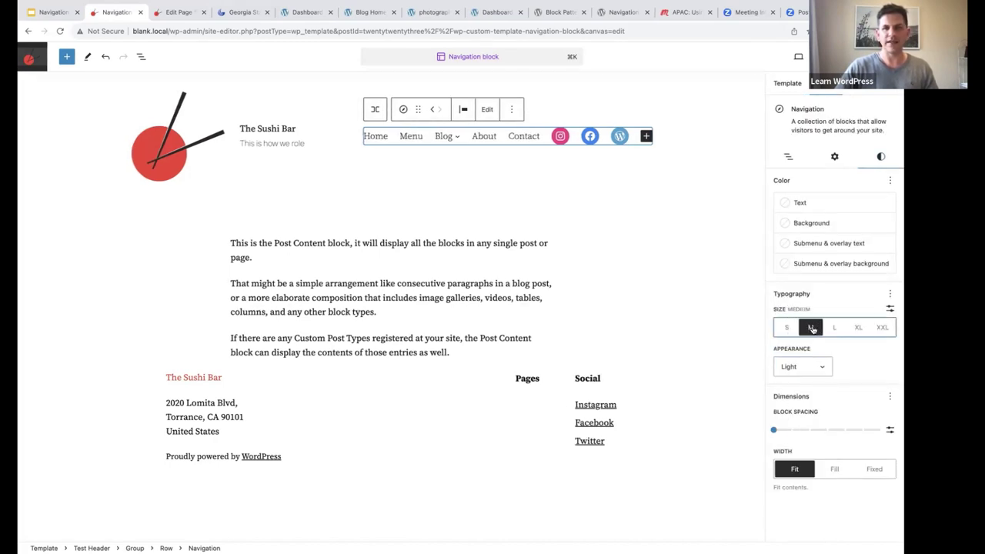
click(833, 328)
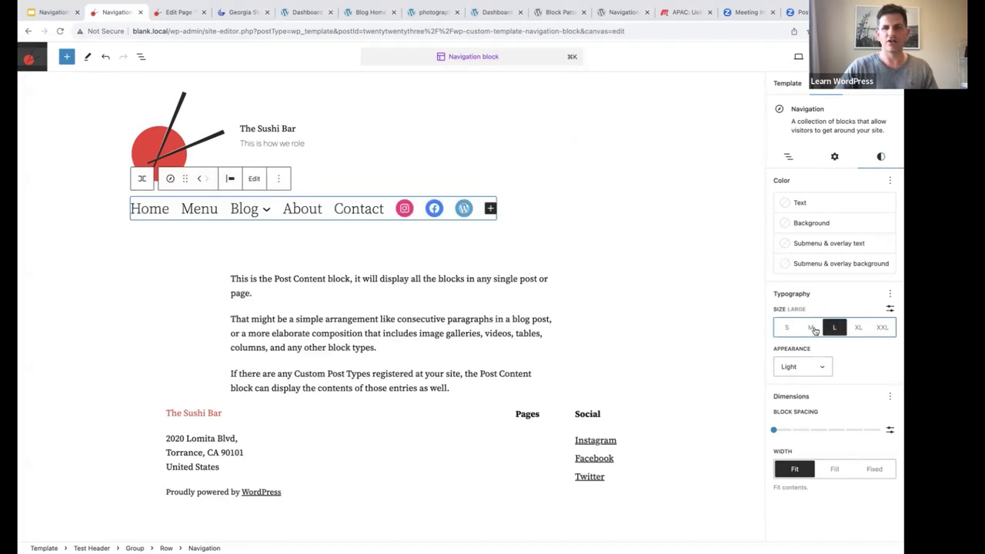
click(812, 328)
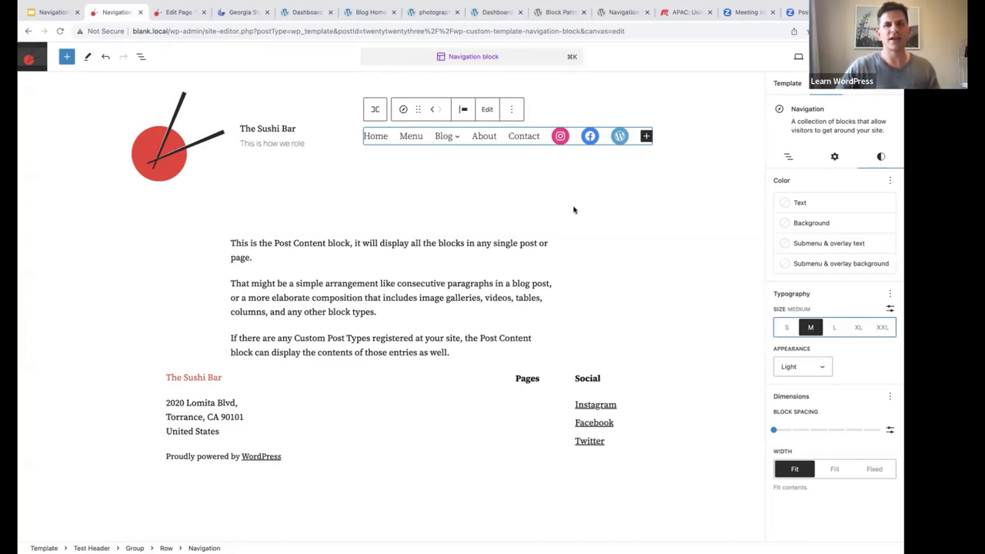
- Set the Navigation block's submenu and overlay text to custom colour #EB1D27 and check it on the Blog submenu
click(442, 139)
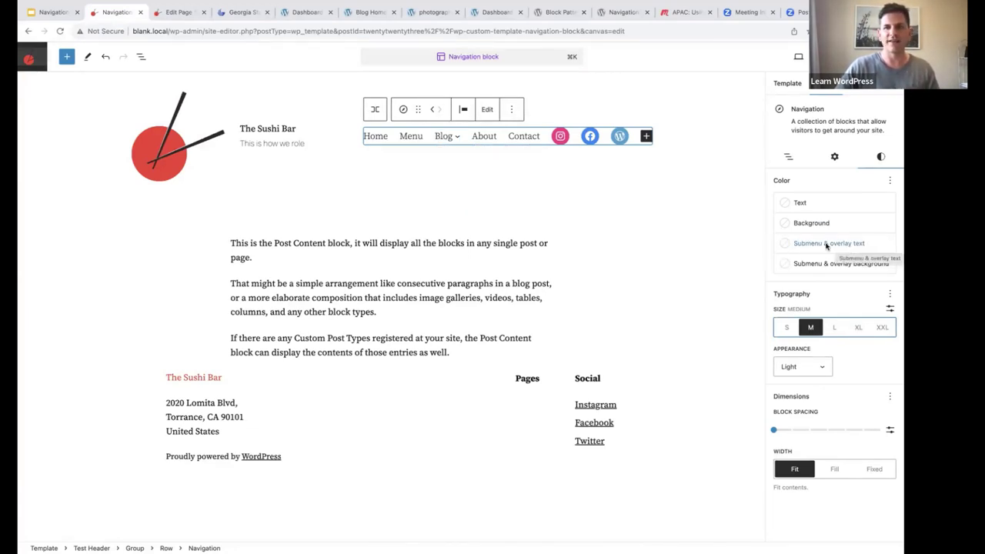
click(823, 245)
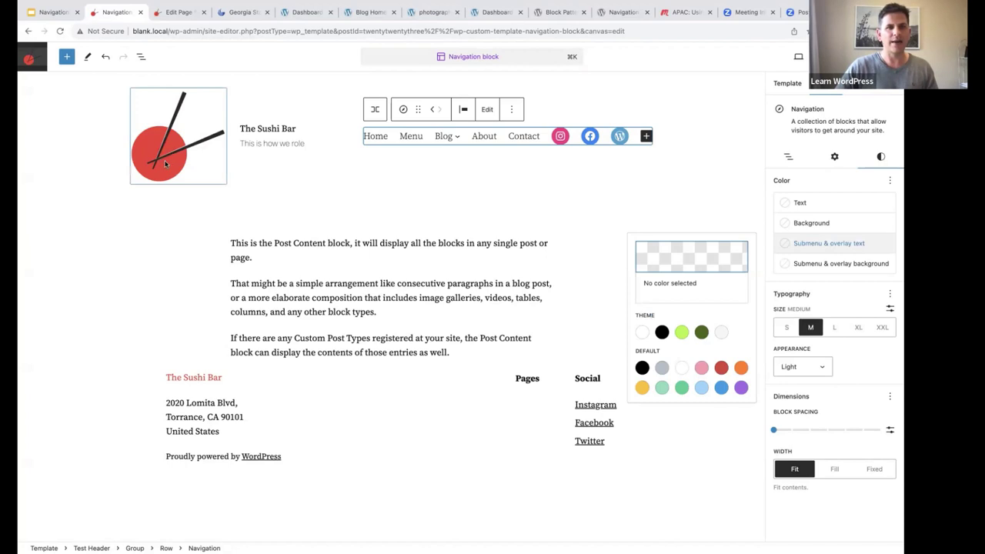
click(689, 261)
click(538, 402)
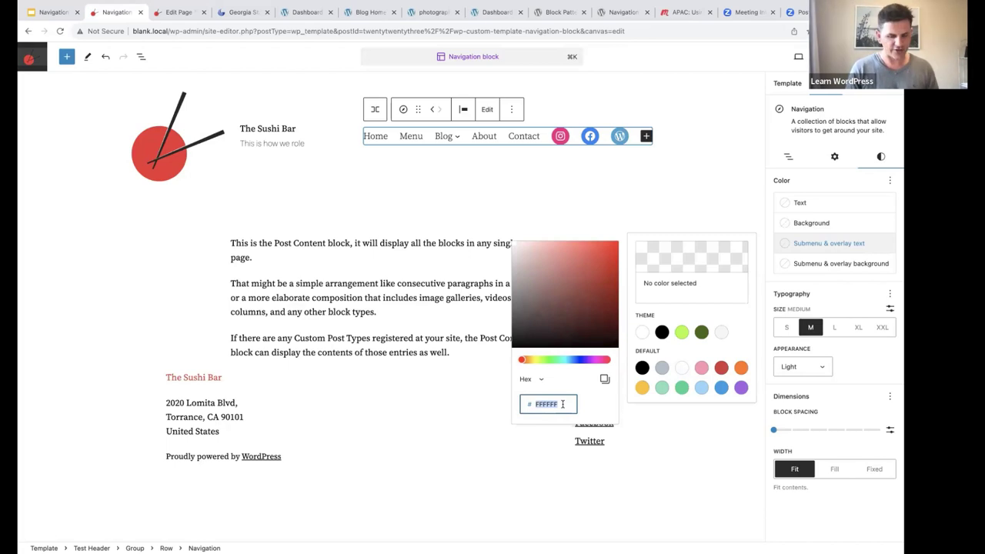
text(0)
text(EB)
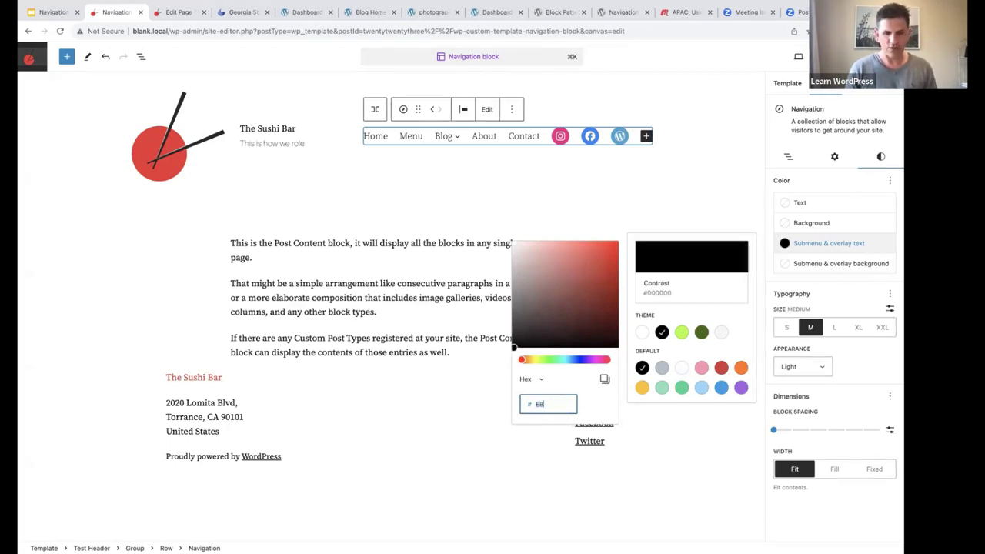
text(1D2)
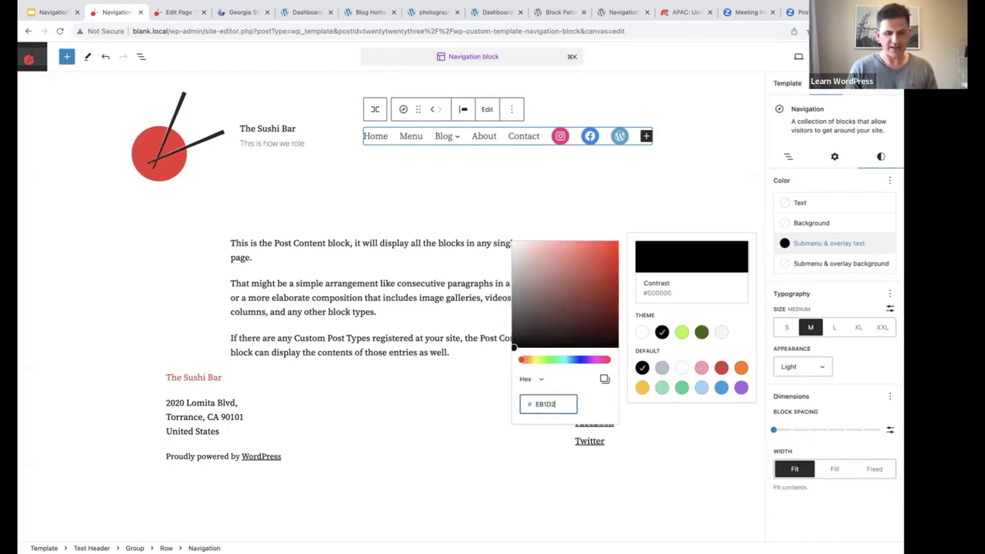
text(7)
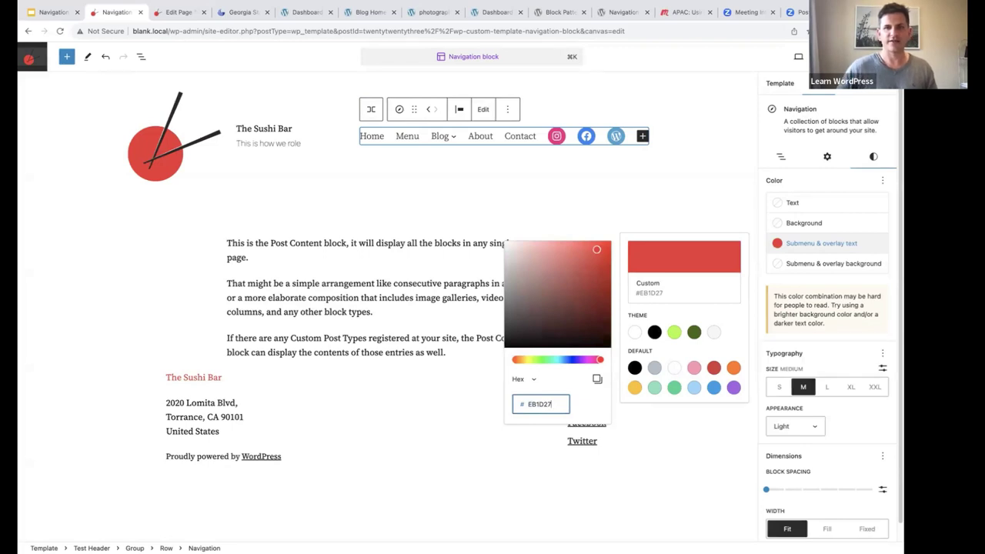
click(766, 143)
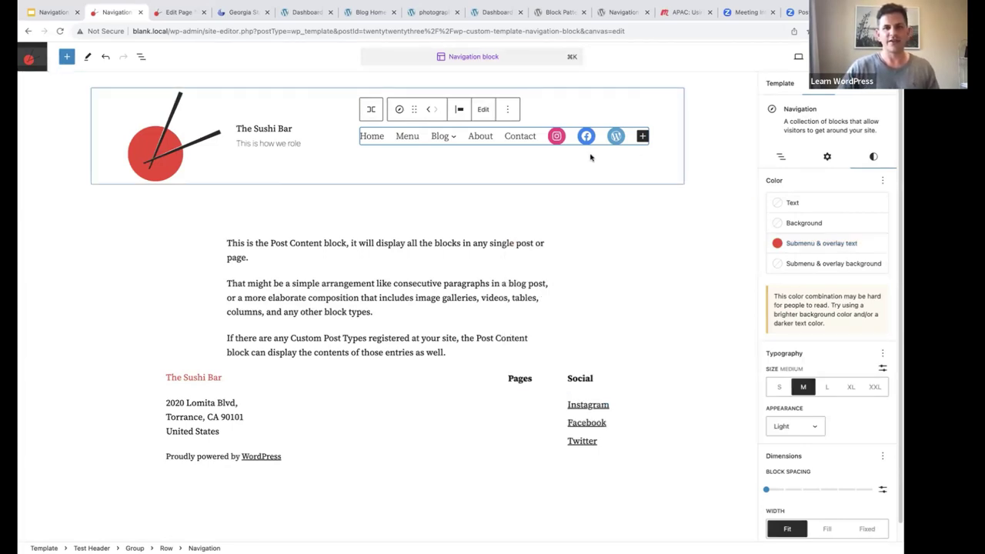
mouse_move(446, 137)
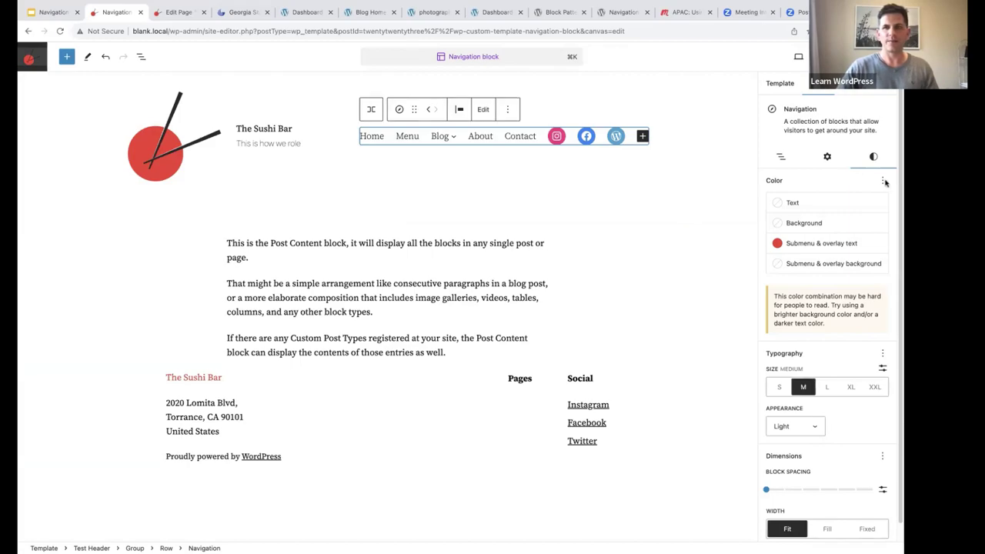
- Save the changes made to the template and its header
scroll(879, 203, down, 2)
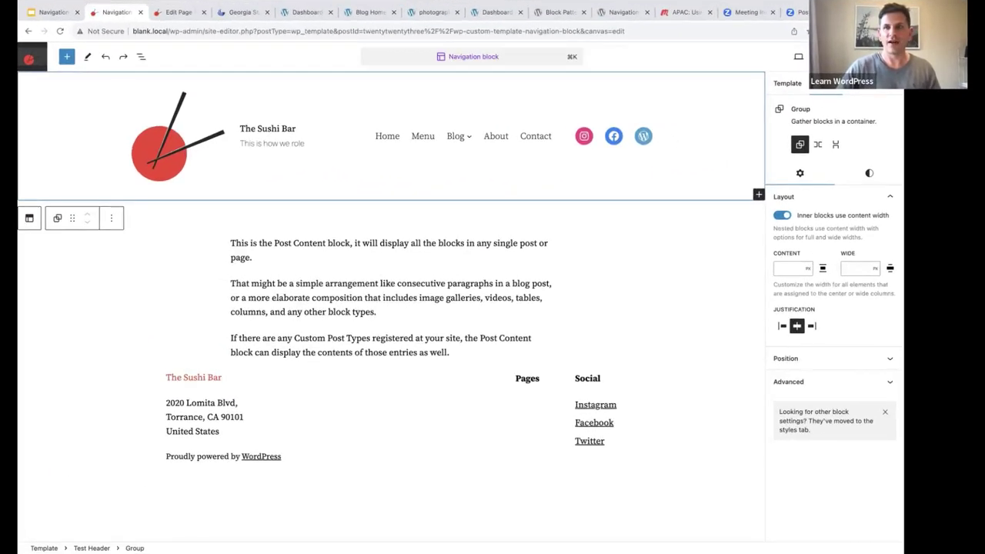
click(812, 56)
click(789, 57)
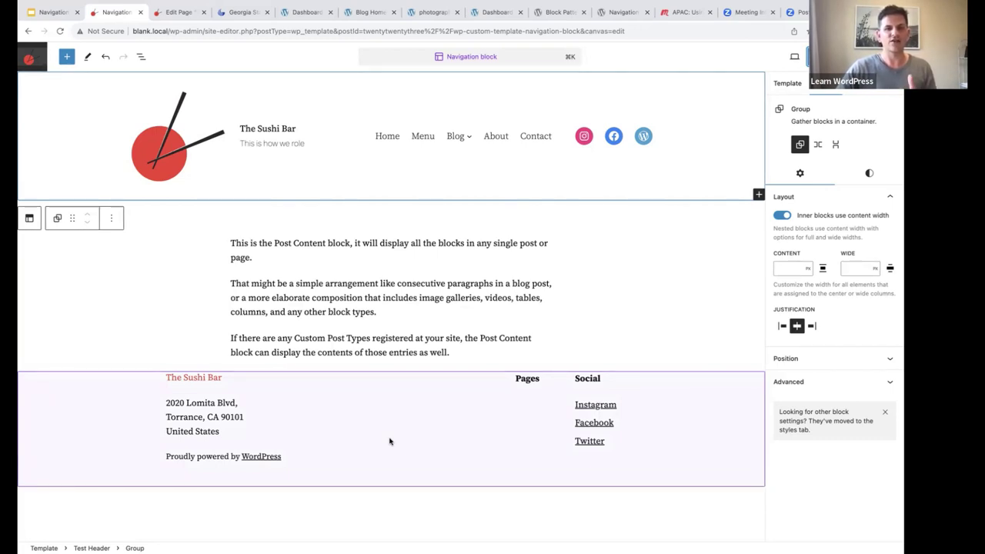
- Open the List View and expand the Left-aligned footer, its Row and the first Stack inside it
click(140, 57)
click(63, 162)
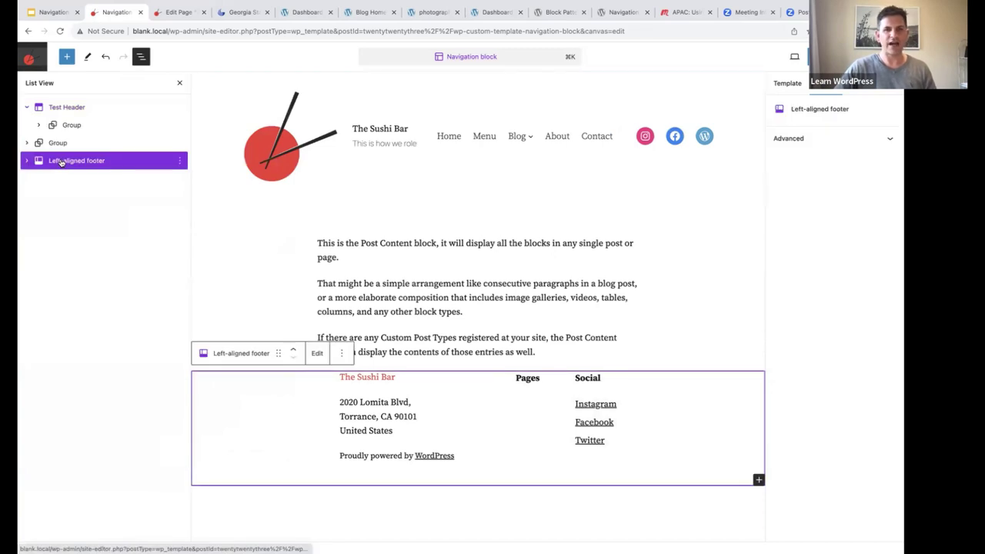
click(26, 161)
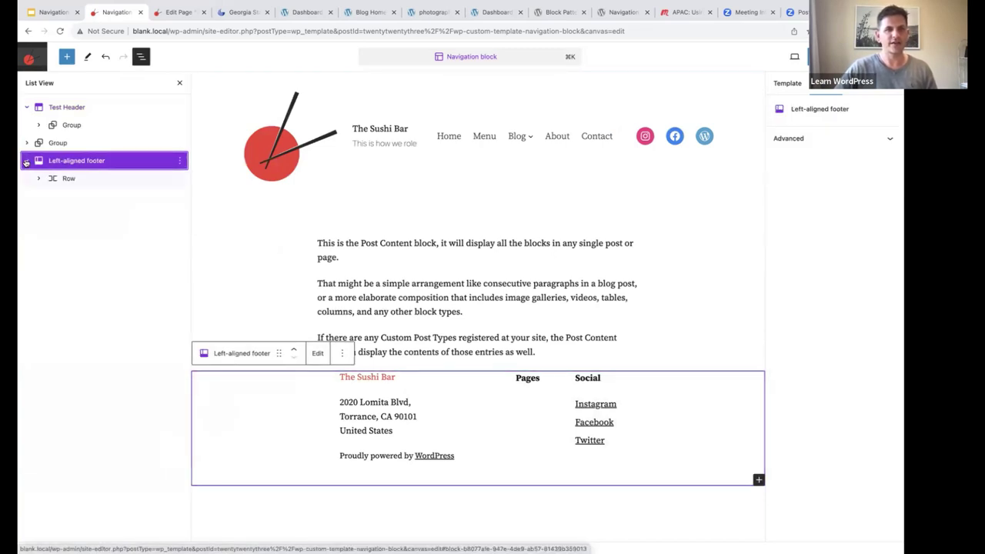
click(53, 179)
click(38, 179)
click(70, 198)
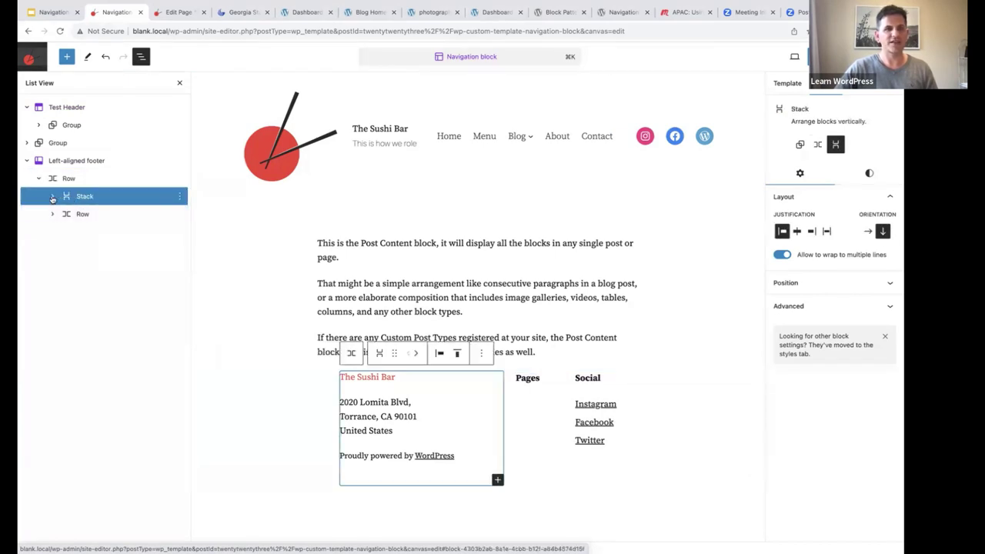
click(53, 196)
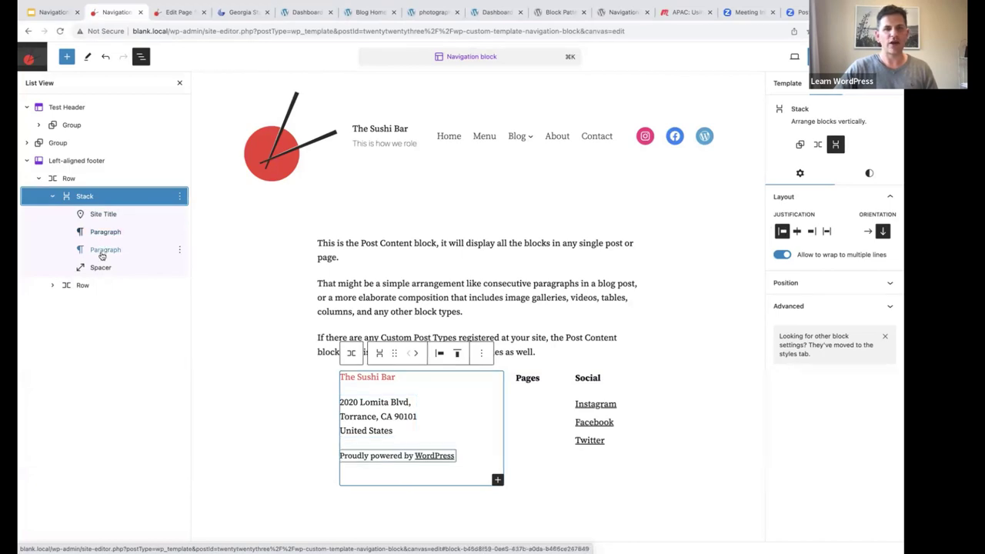
- Expand the footer's nested Row and its first Stack to locate the Pages paragraph beside the Social stack
click(74, 288)
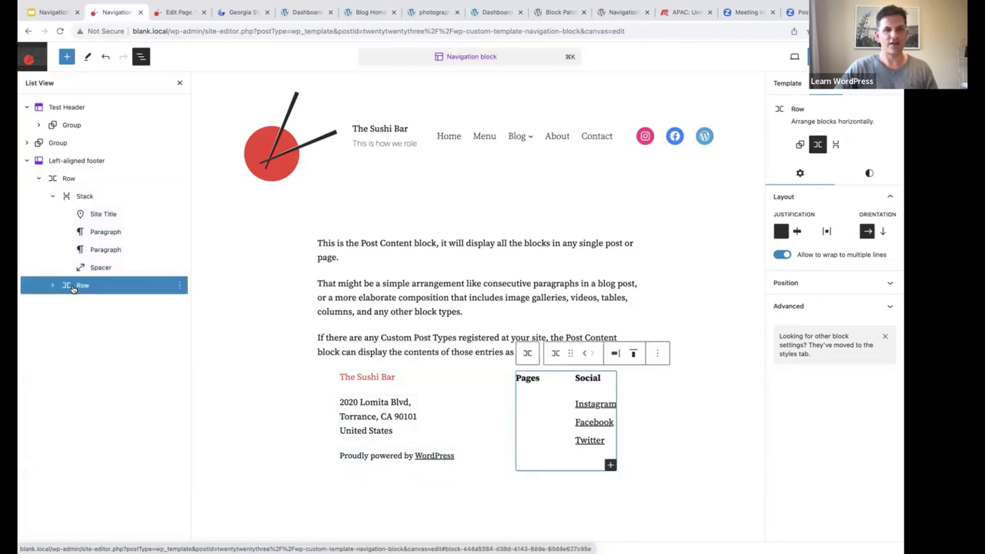
click(52, 286)
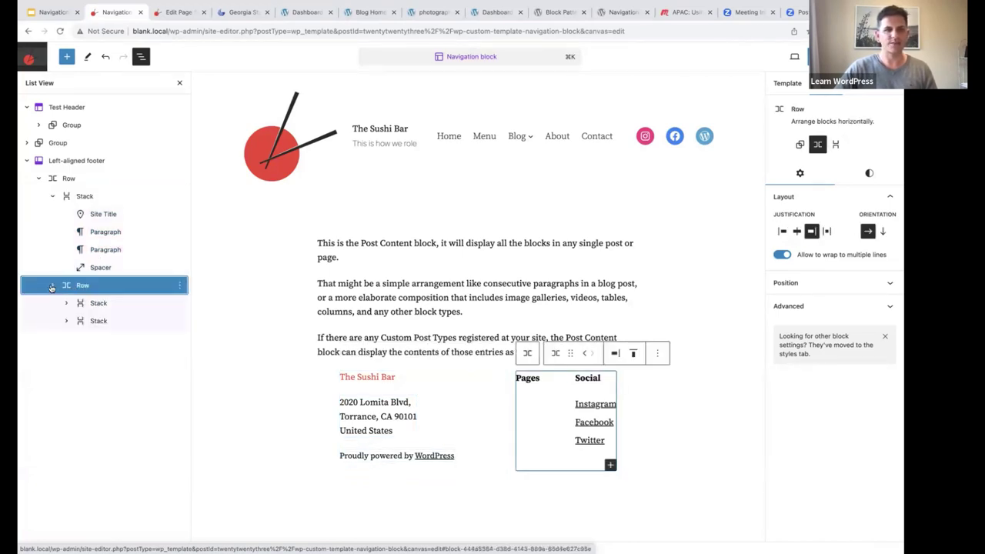
click(92, 303)
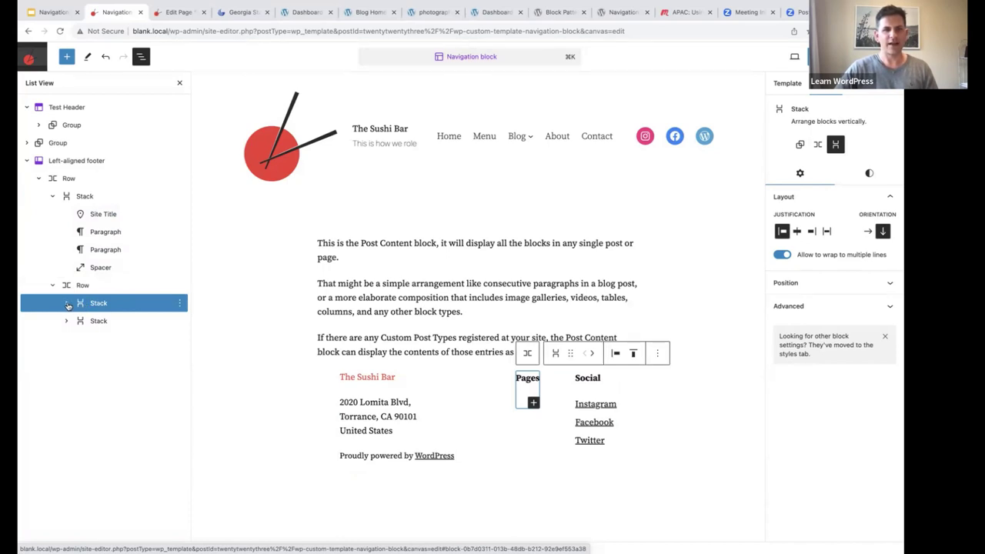
click(66, 304)
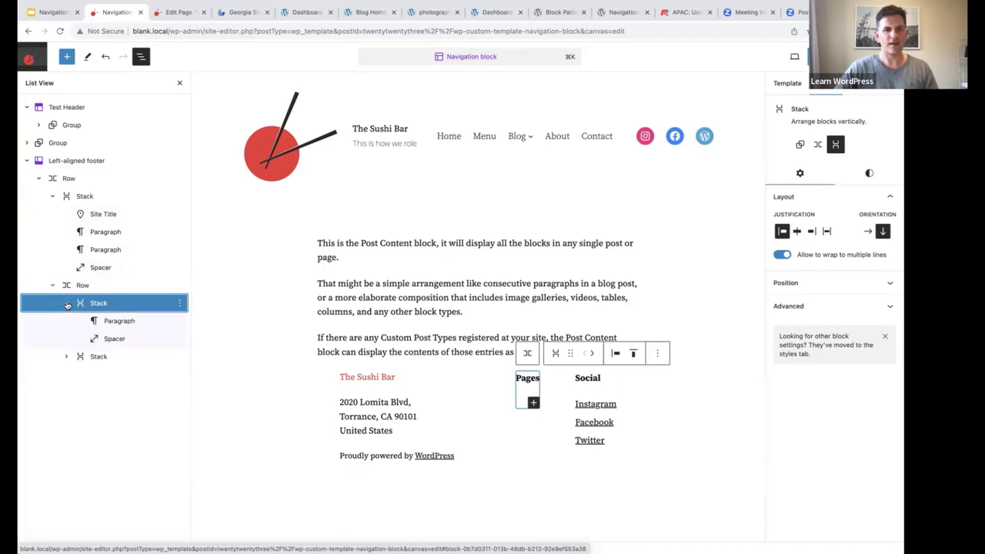
click(117, 322)
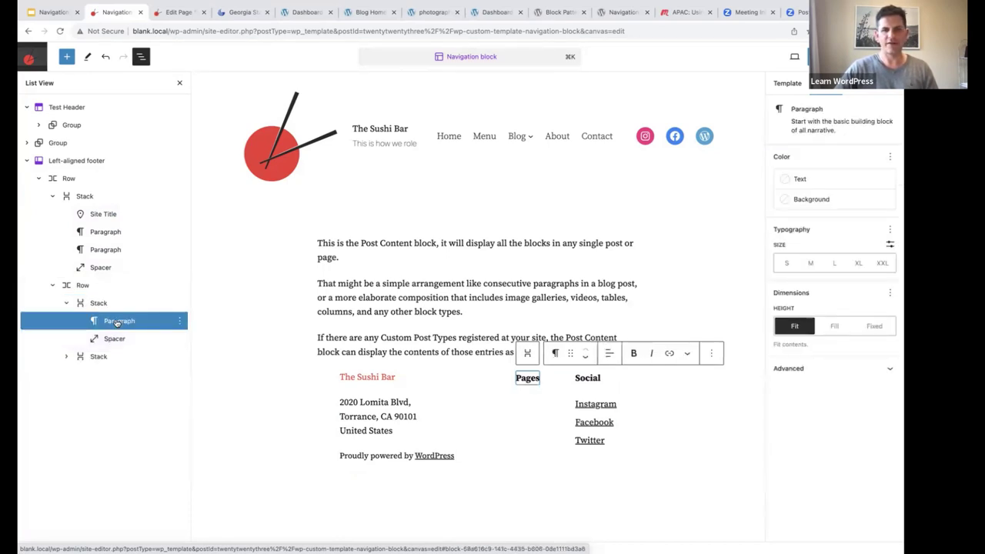
click(83, 357)
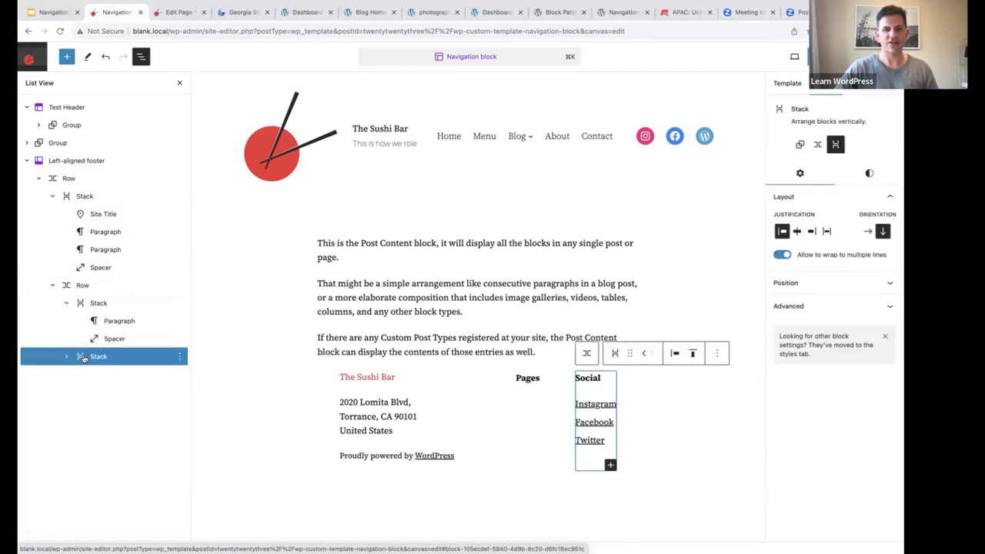
- Insert a Navigation block directly after the Pages paragraph in the footer's nested Stack
click(112, 324)
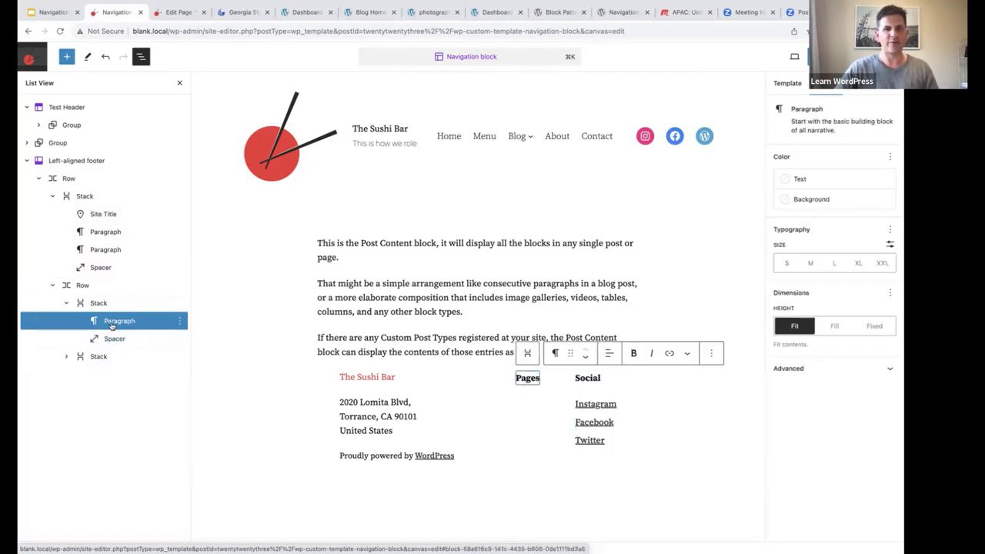
click(179, 322)
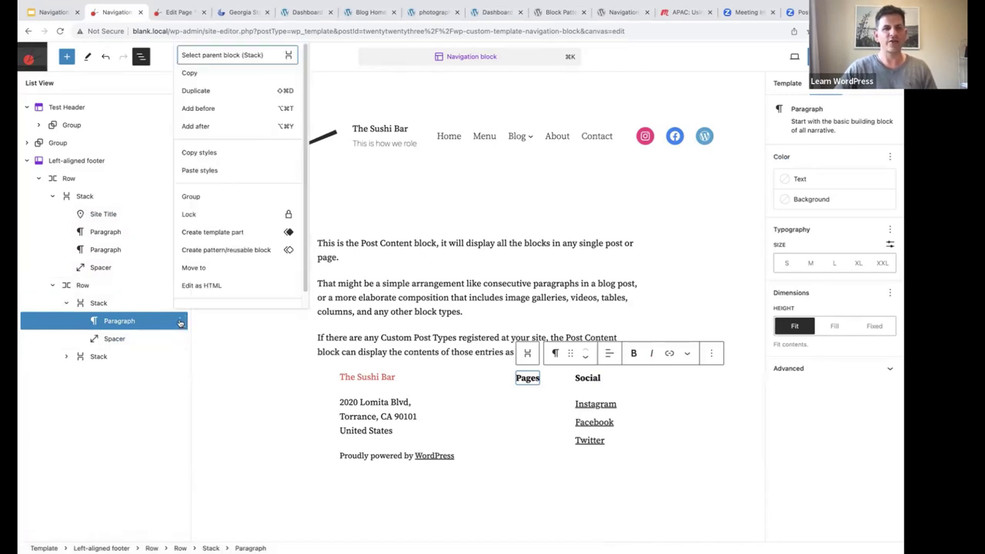
click(197, 127)
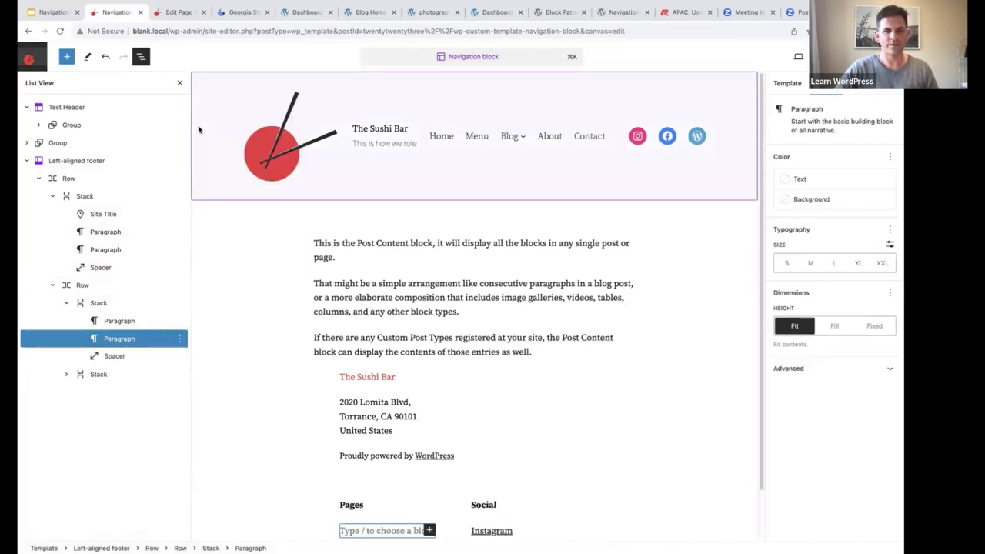
scroll(401, 394, down, 2)
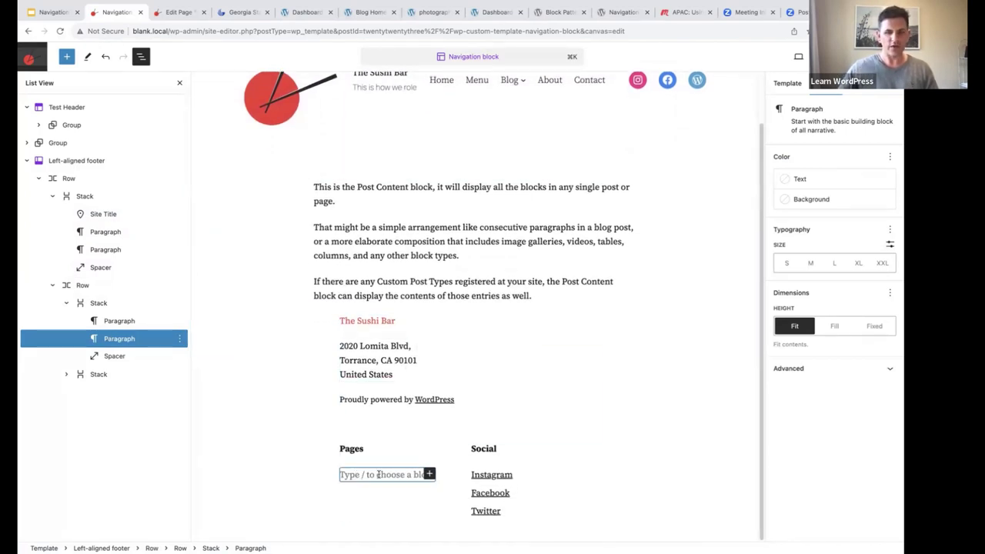
text(/)
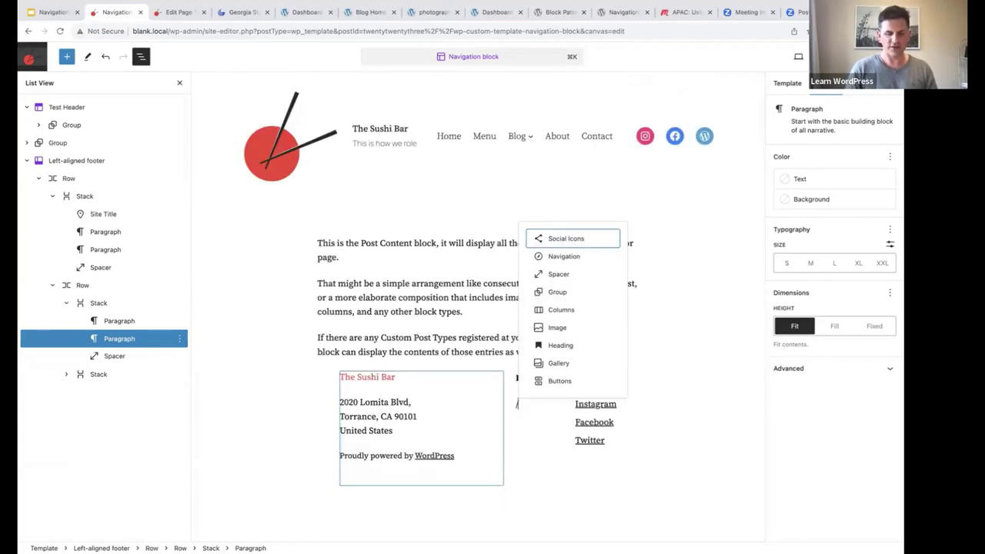
text(nav)
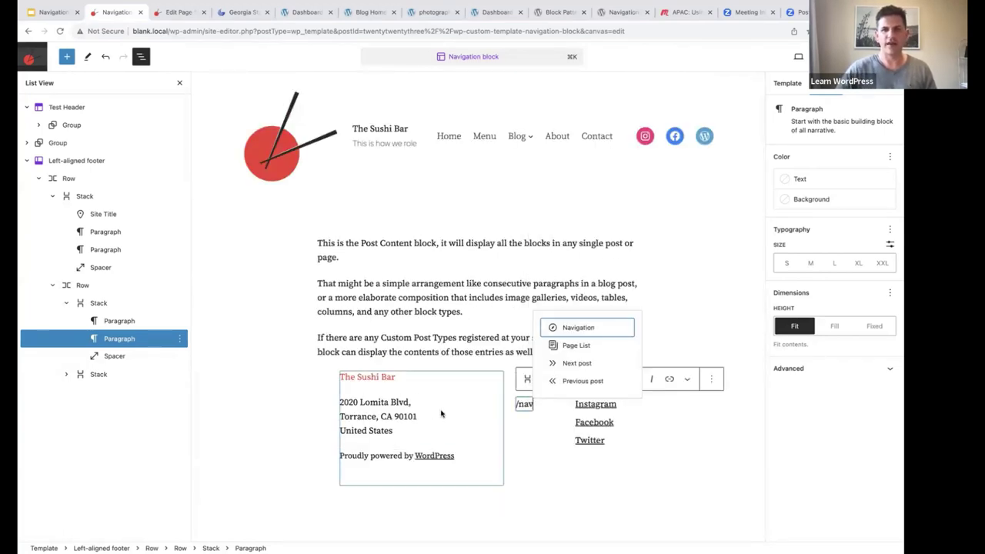
click(579, 329)
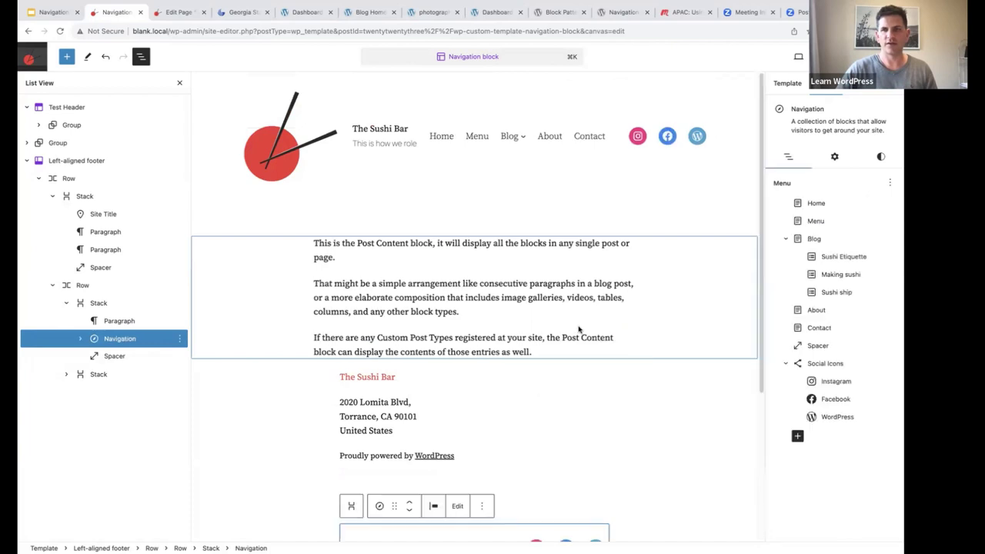
- Assign the existing Footer navigation menu to the new footer Navigation block
scroll(543, 433, down, 5)
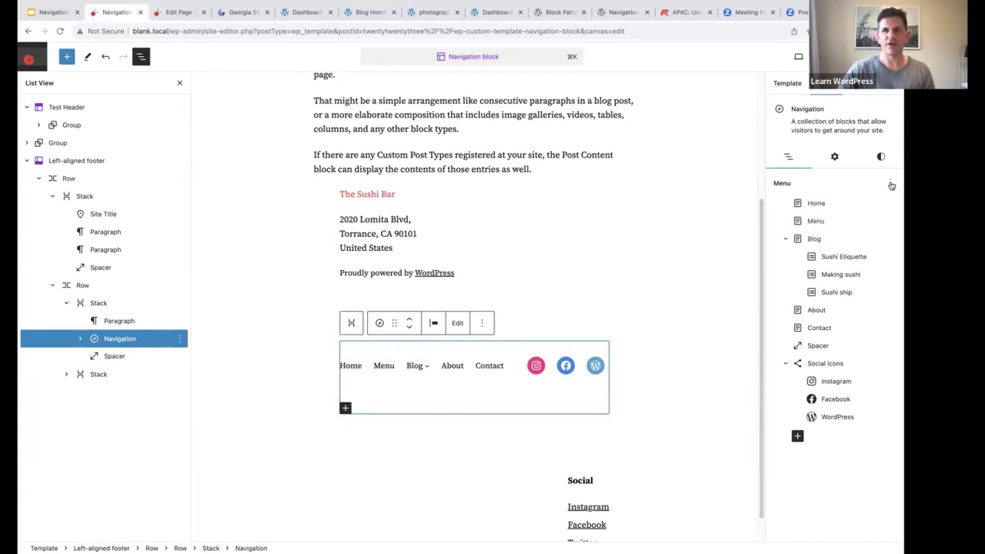
click(890, 183)
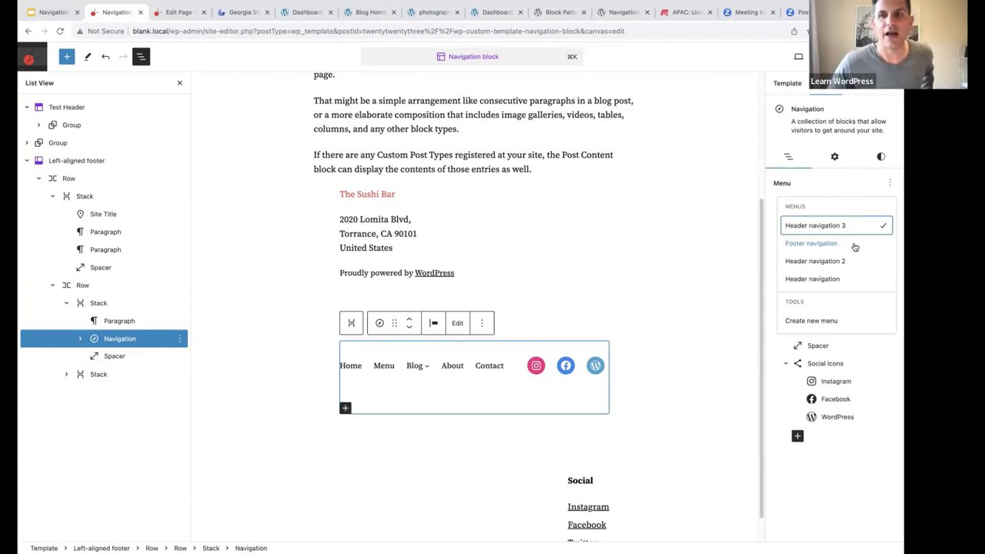
click(803, 245)
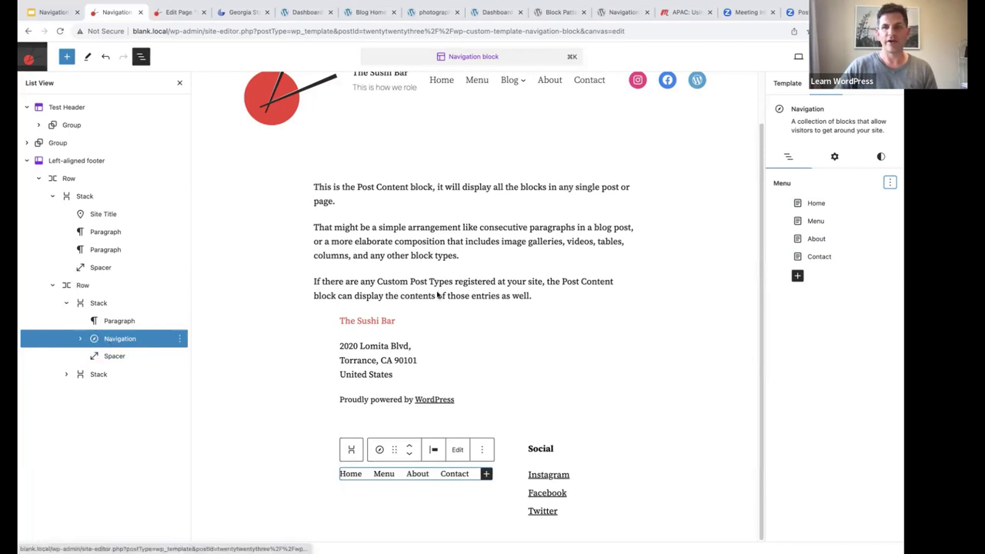
- Set the footer Navigation block's orientation to vertical and close the List View
click(836, 158)
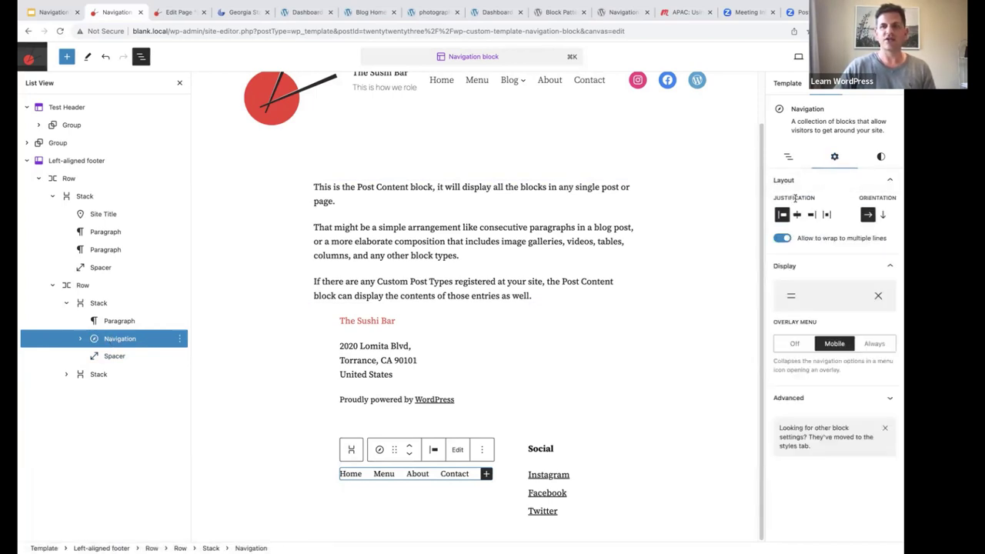
click(884, 215)
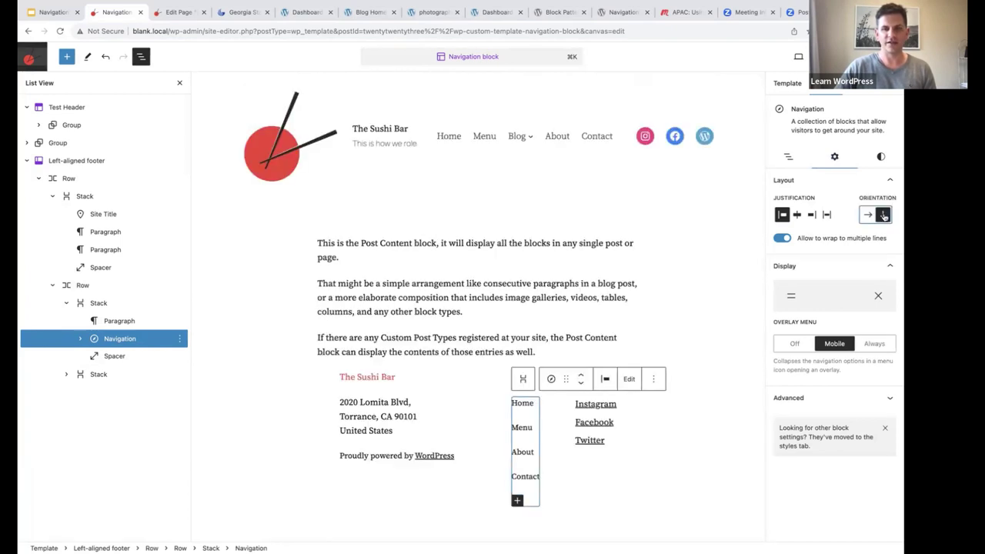
click(180, 86)
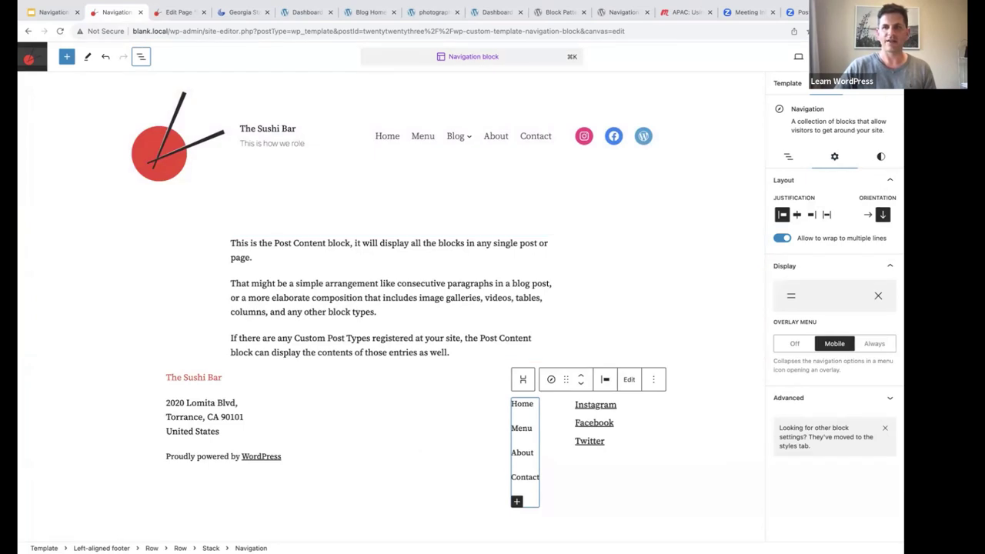
- Deselect the footer navigation, examine the Georgia State University site's footer as a layout example, and return to the template editor
click(85, 431)
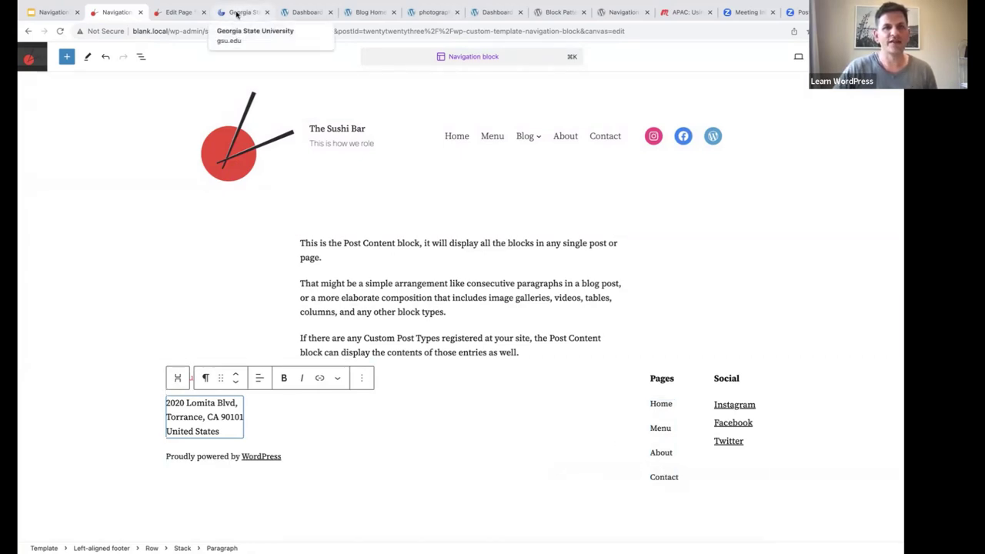
click(238, 13)
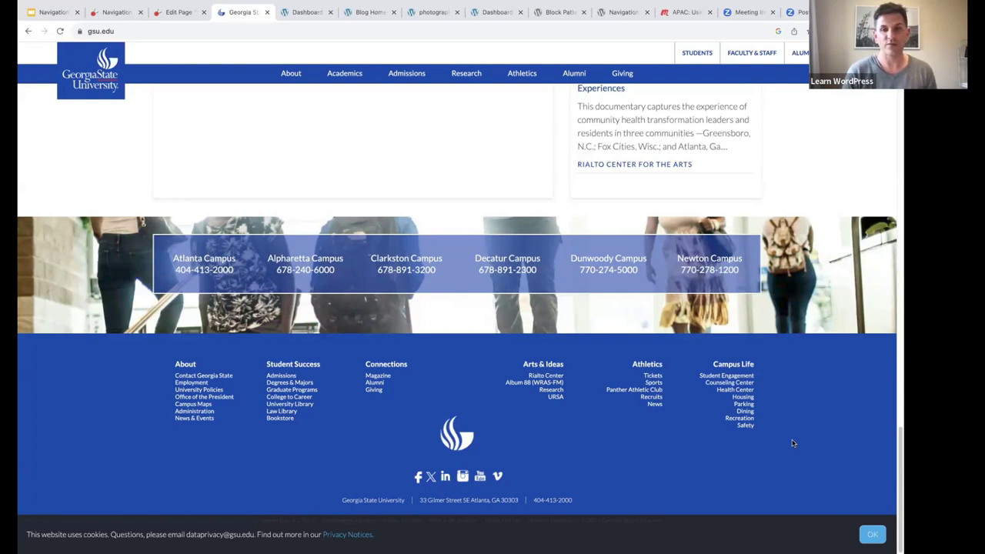
click(115, 11)
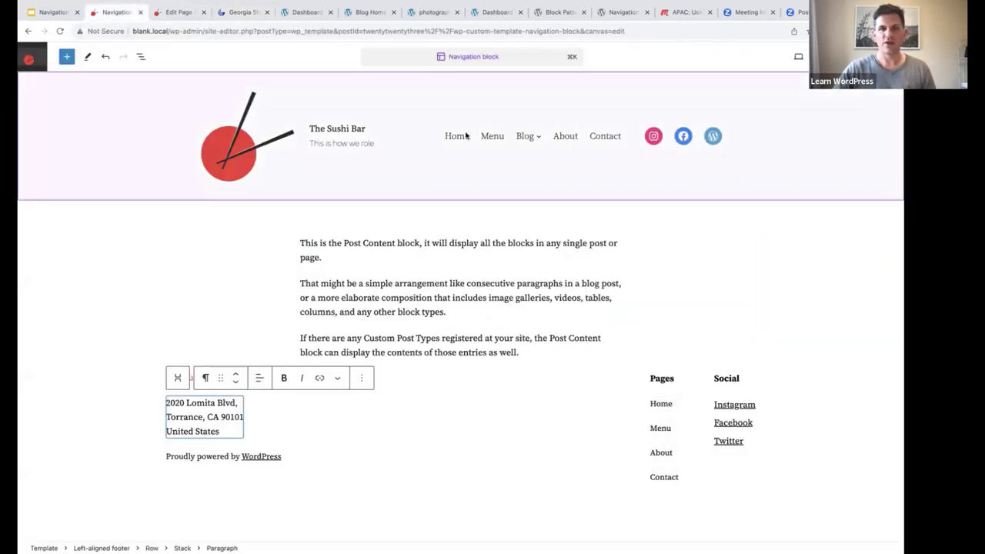
- Select the footer Navigation block and show its colour, typography and dimension style options
click(668, 421)
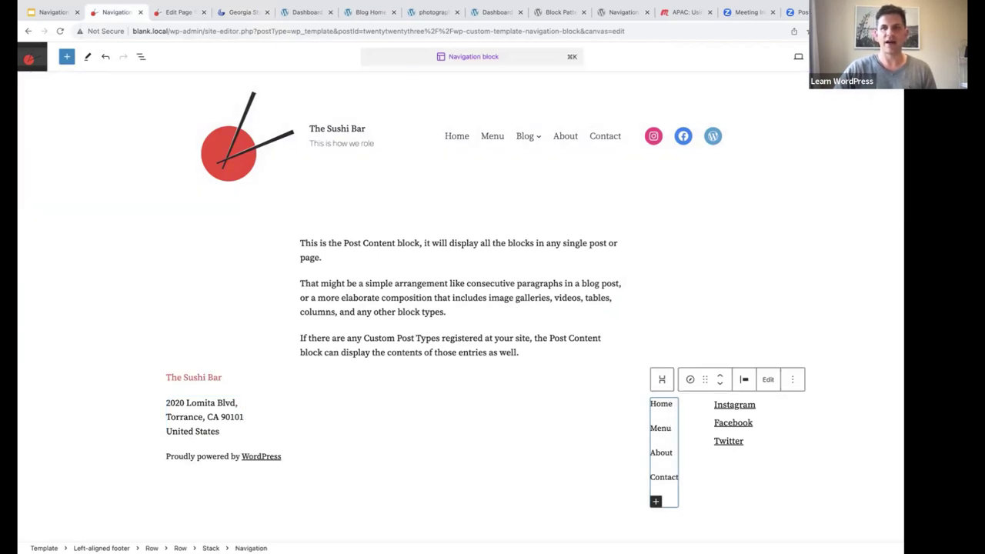
click(798, 57)
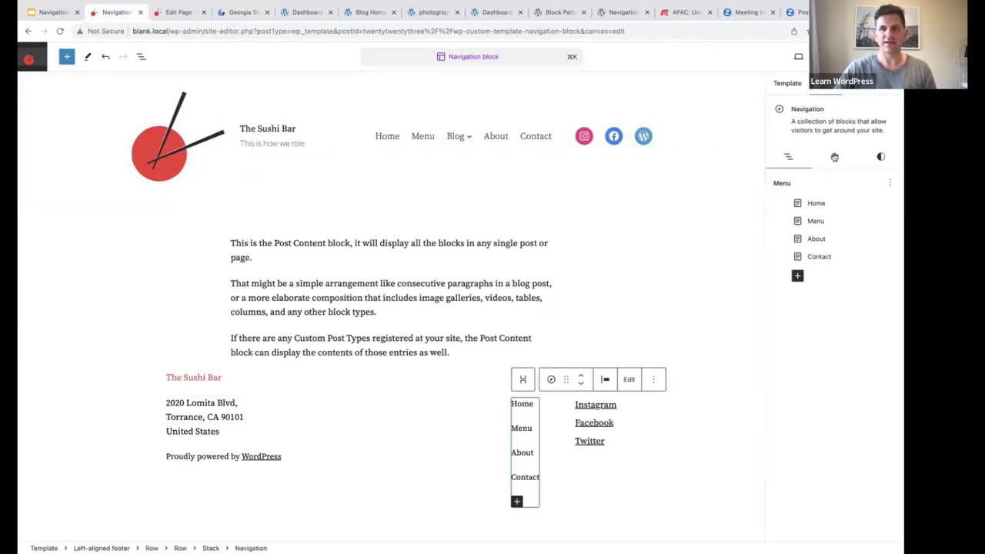
click(834, 156)
click(881, 156)
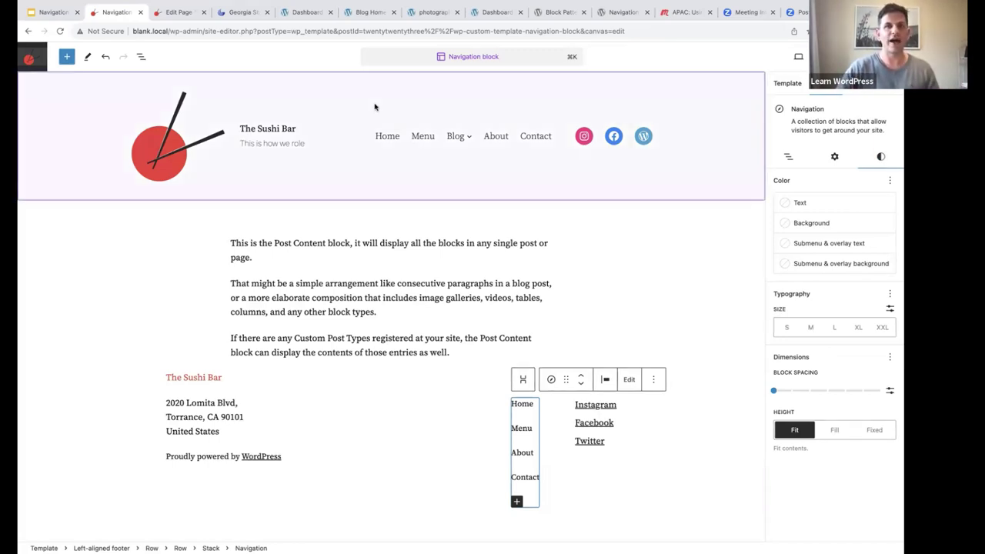
- Switch to the support site's dashboard and open its Pages template for editing in the Site Editor
click(305, 14)
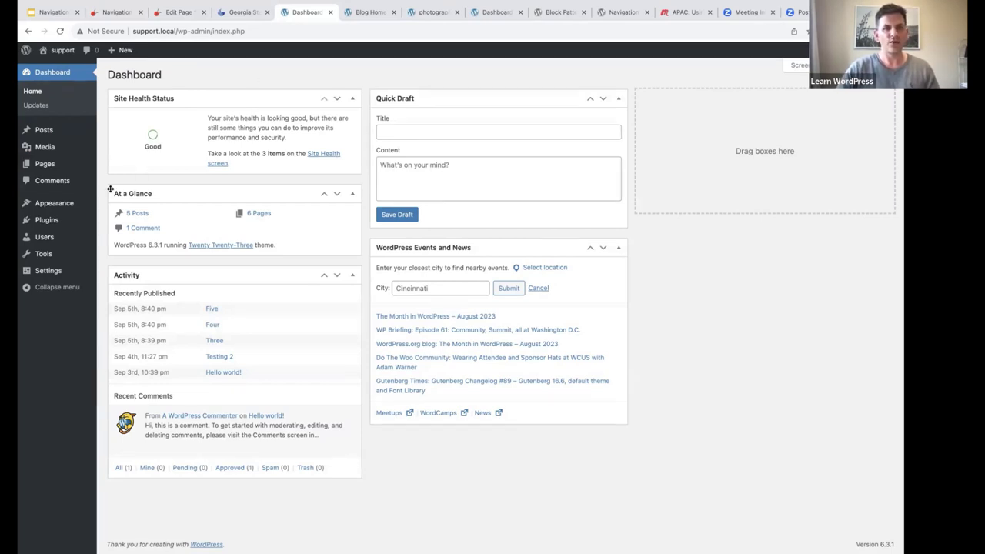
click(58, 208)
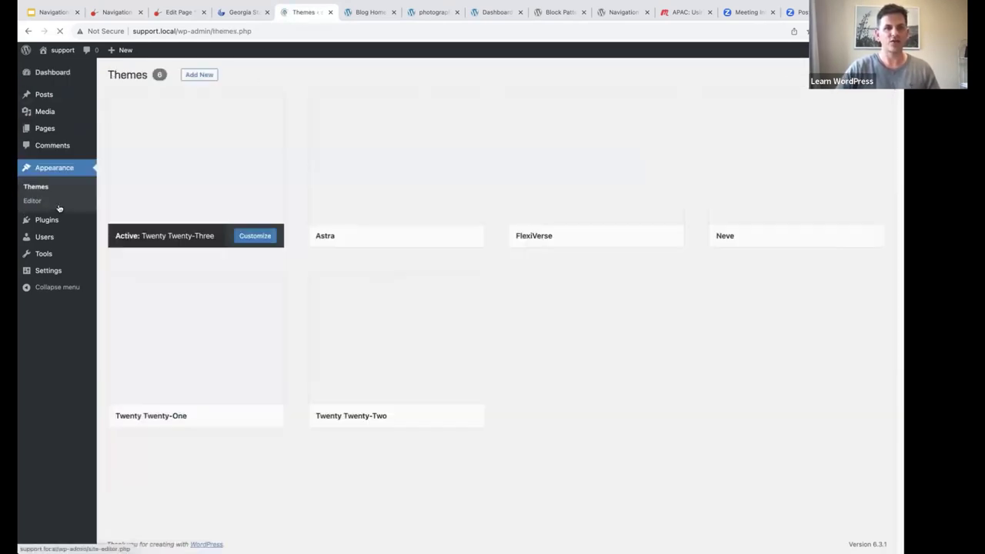
mouse_move(169, 207)
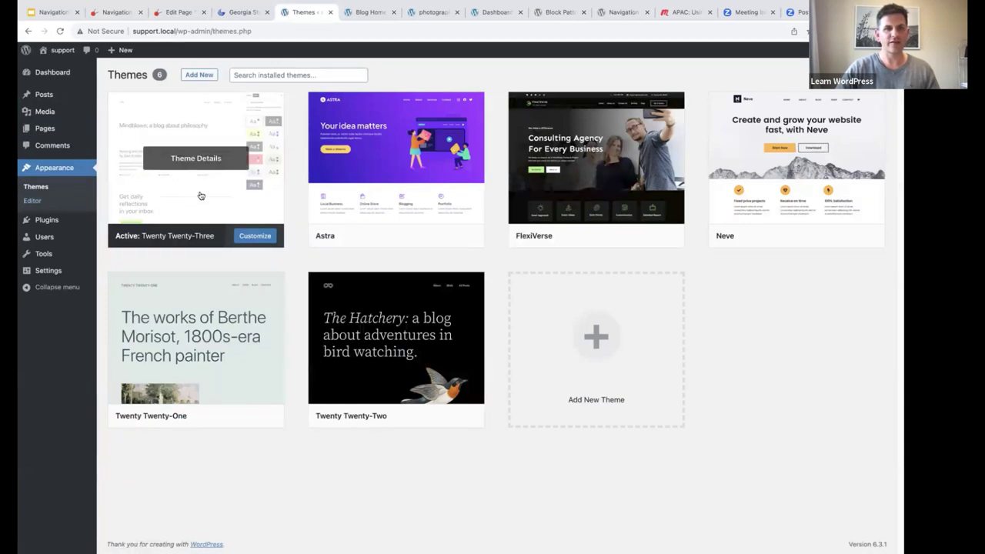
click(32, 201)
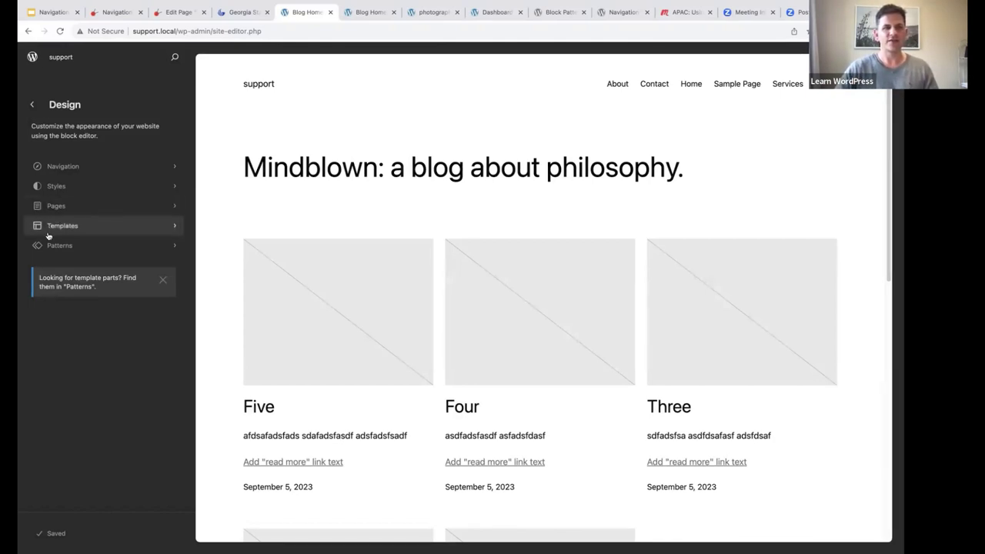
click(51, 227)
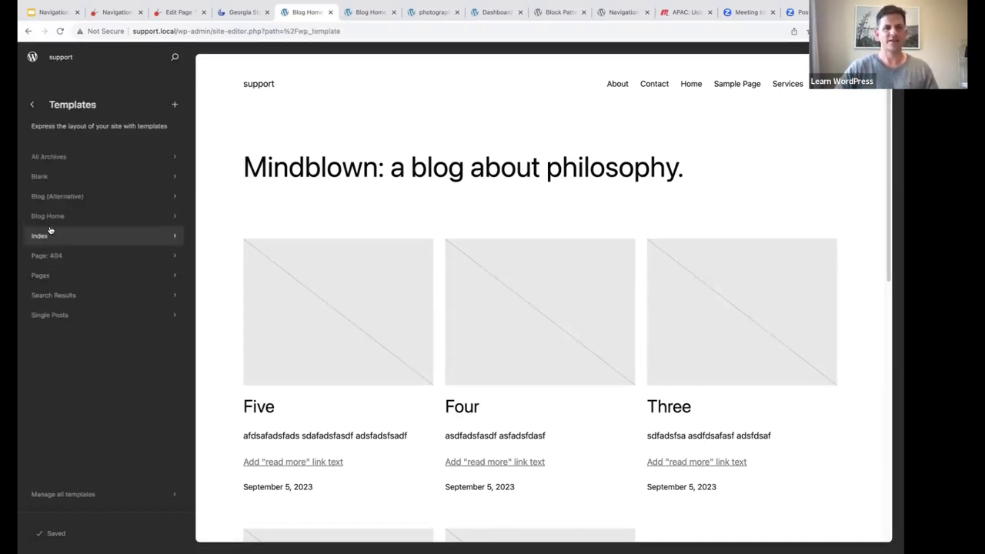
click(42, 277)
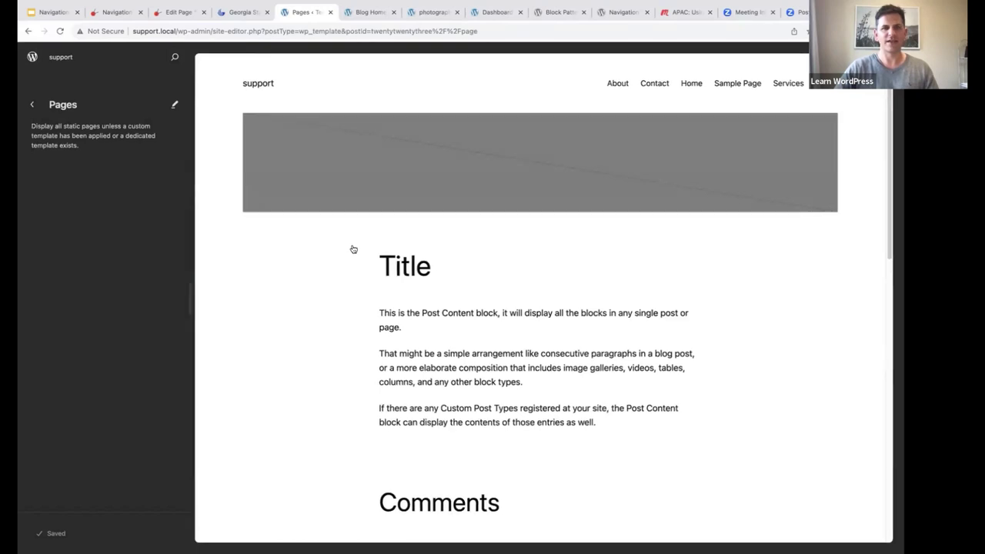
click(301, 262)
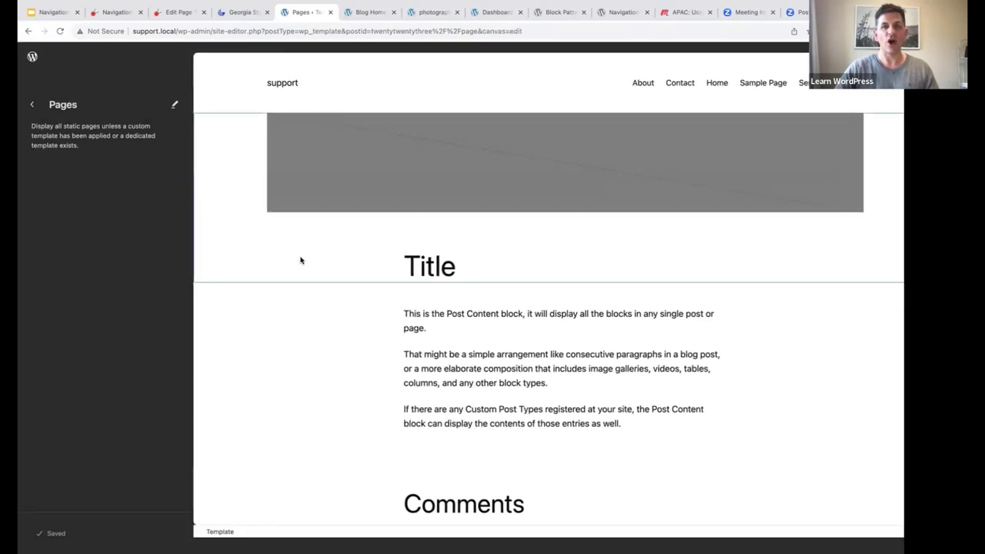
- Expand the Header's nested blocks in the List View and select the Navigation block inside its Row
scroll(84, 233, down, 10)
scroll(83, 237, up, 10)
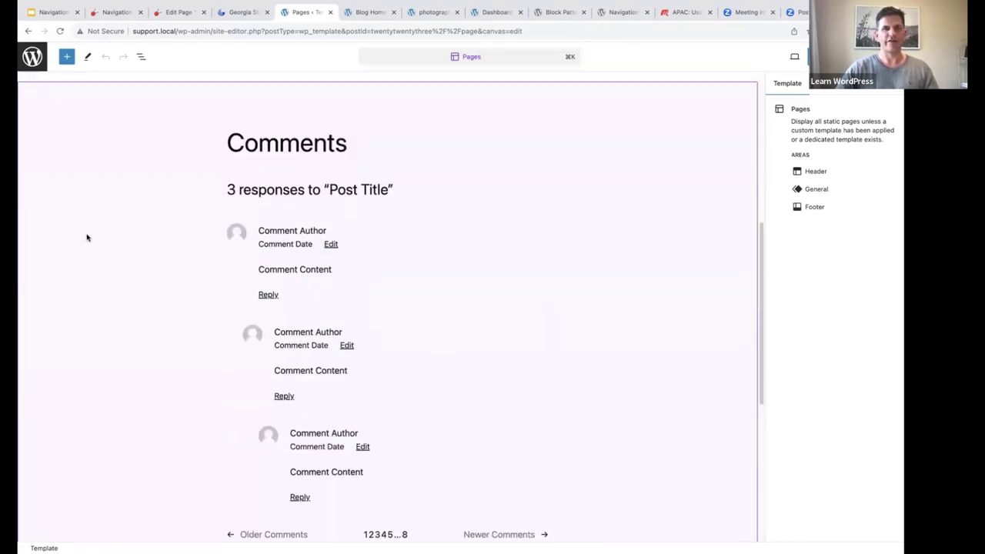
scroll(74, 180, down, 10)
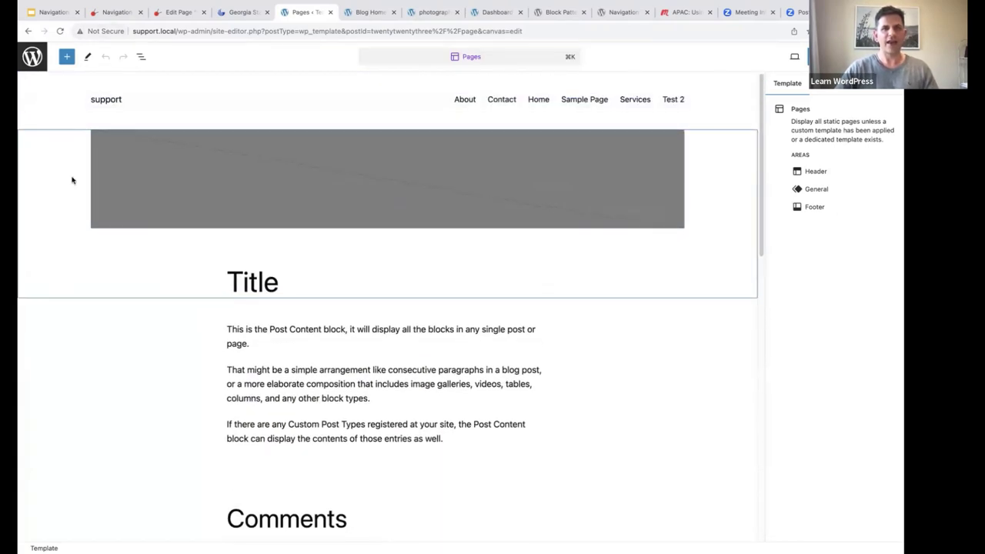
scroll(149, 371, up, 10)
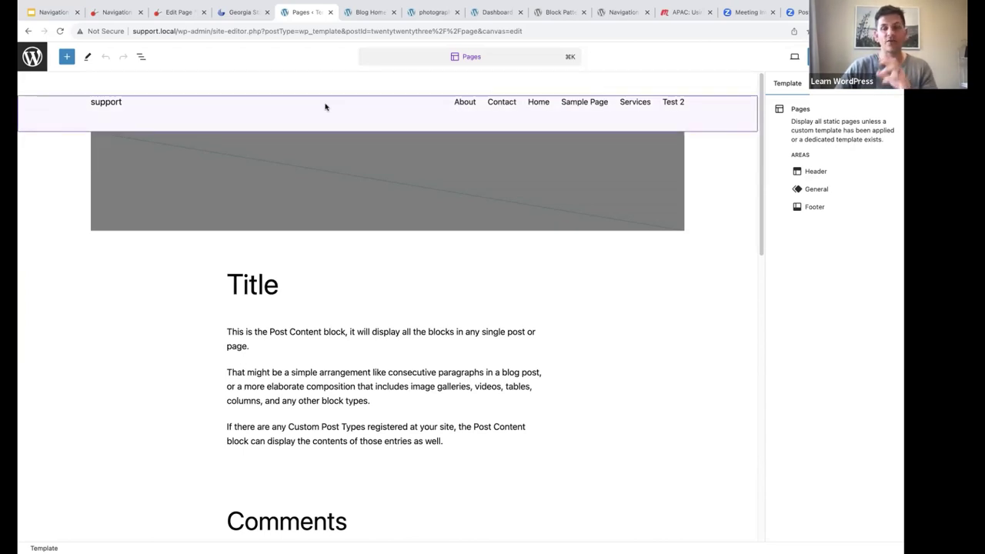
click(142, 59)
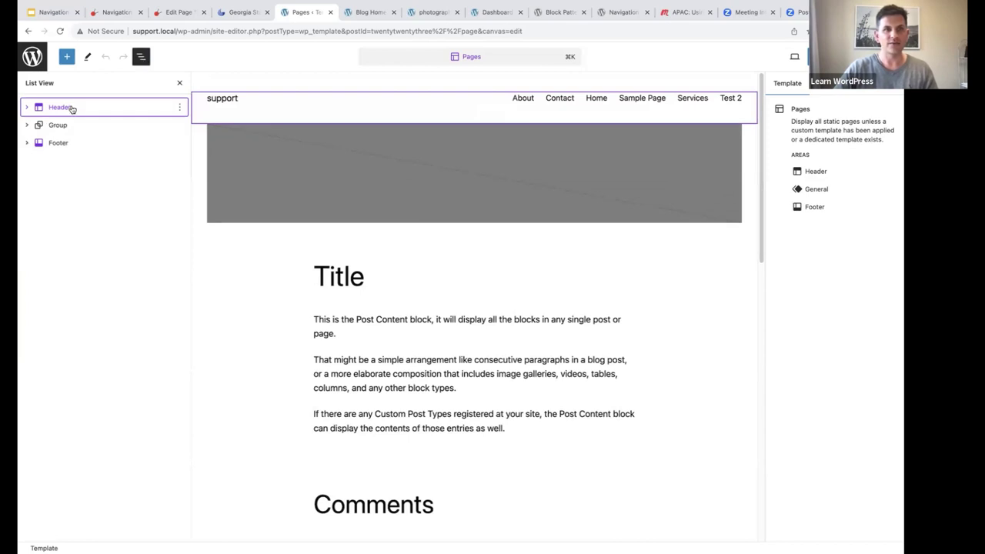
click(27, 107)
click(40, 126)
click(49, 145)
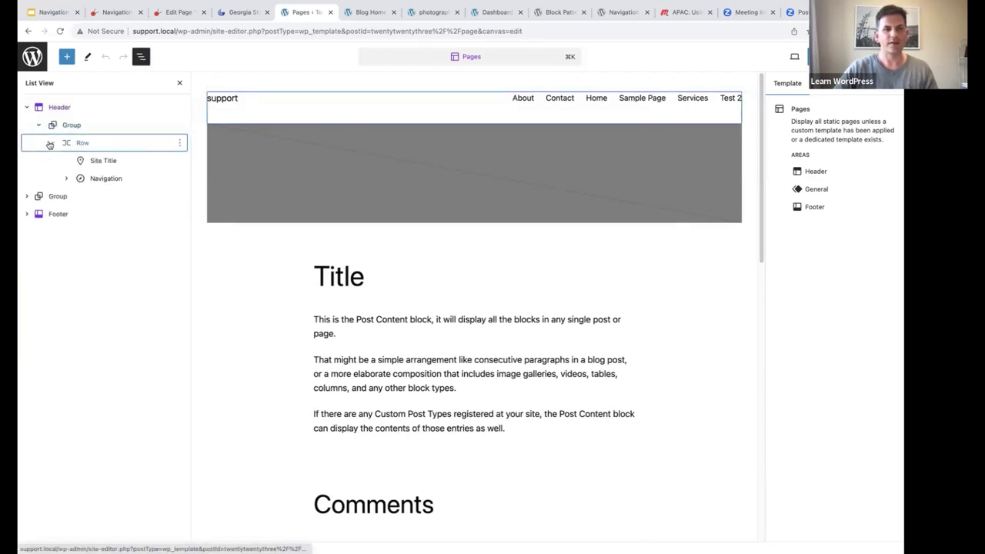
click(101, 179)
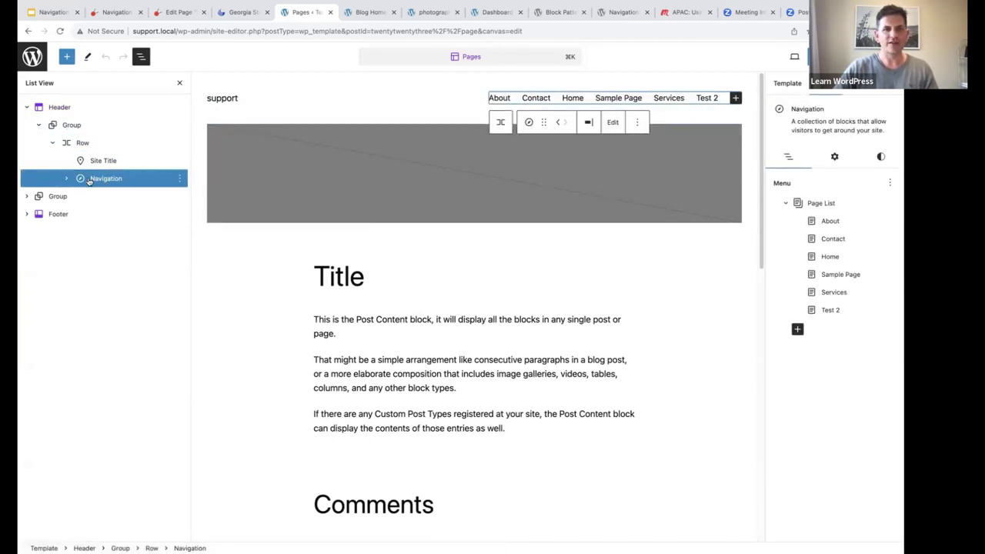
- Convert the Page List inside the header's Navigation block into individually editable page links
click(66, 178)
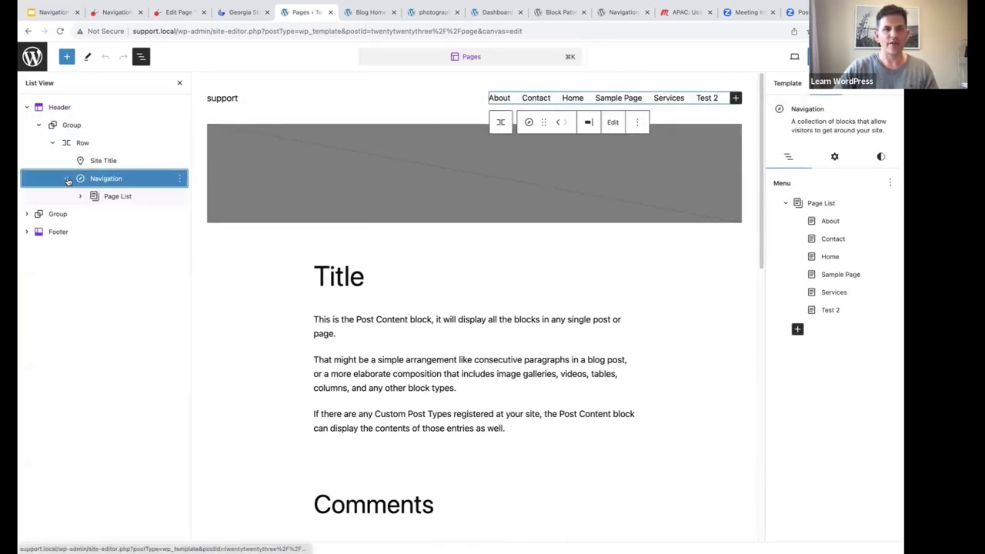
click(111, 197)
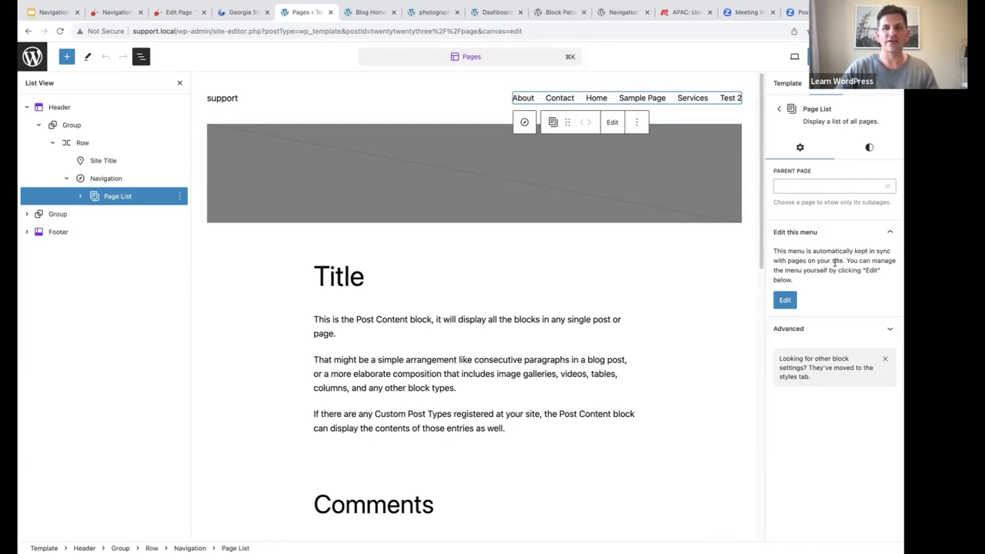
click(784, 300)
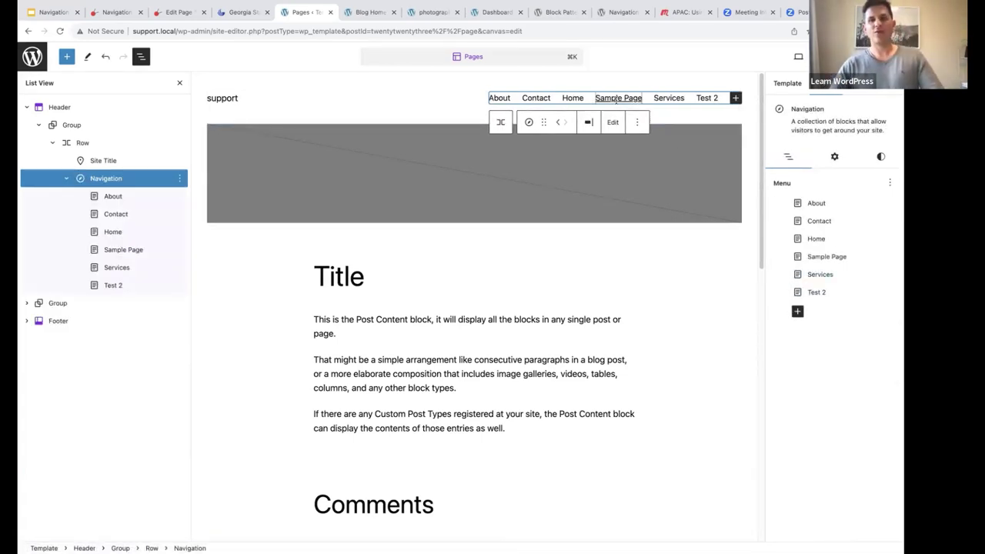
- Move the Sample Page link ahead of Home in the header menu and return it to its original place
click(615, 99)
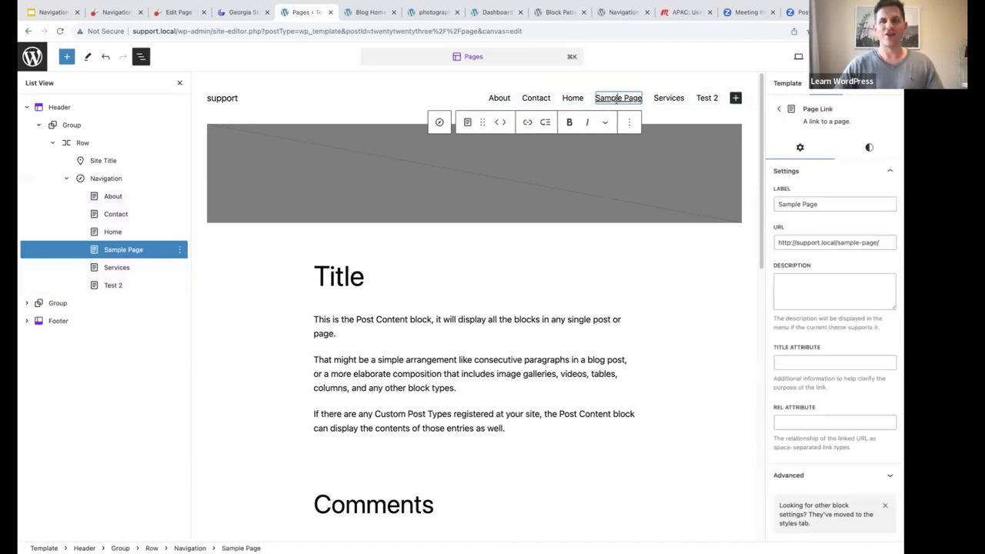
click(497, 122)
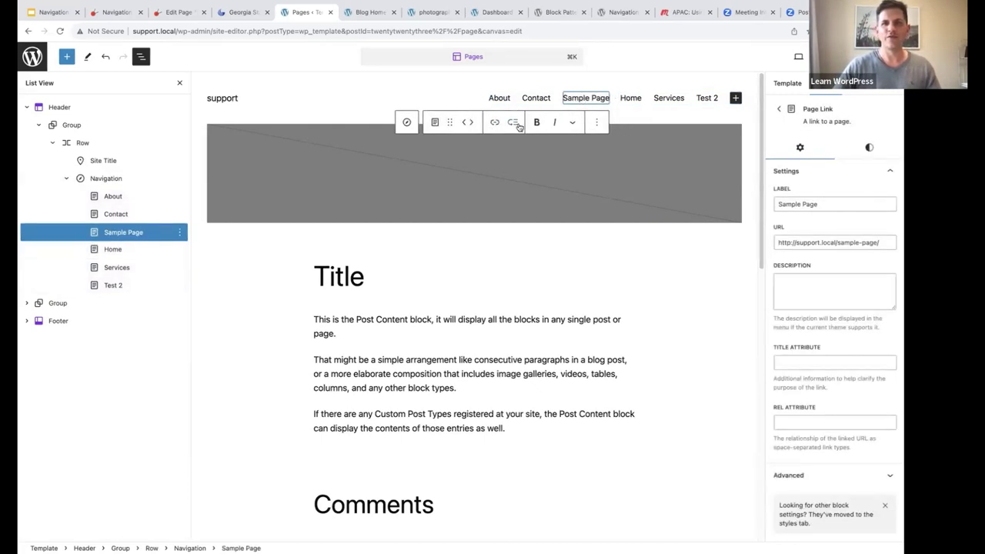
click(470, 123)
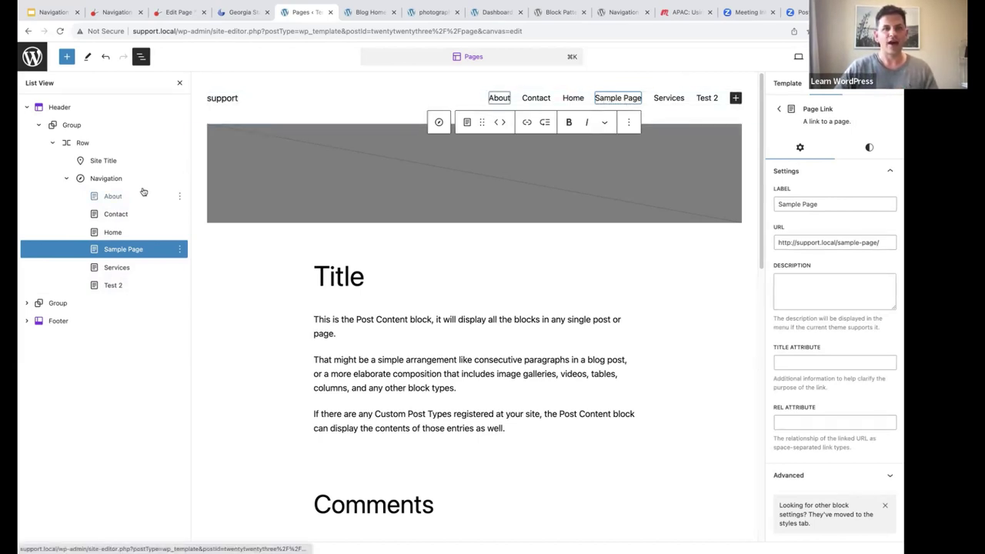
- Replace the Pages template's Header with the "Fullwidth header with hero image" pattern
click(53, 107)
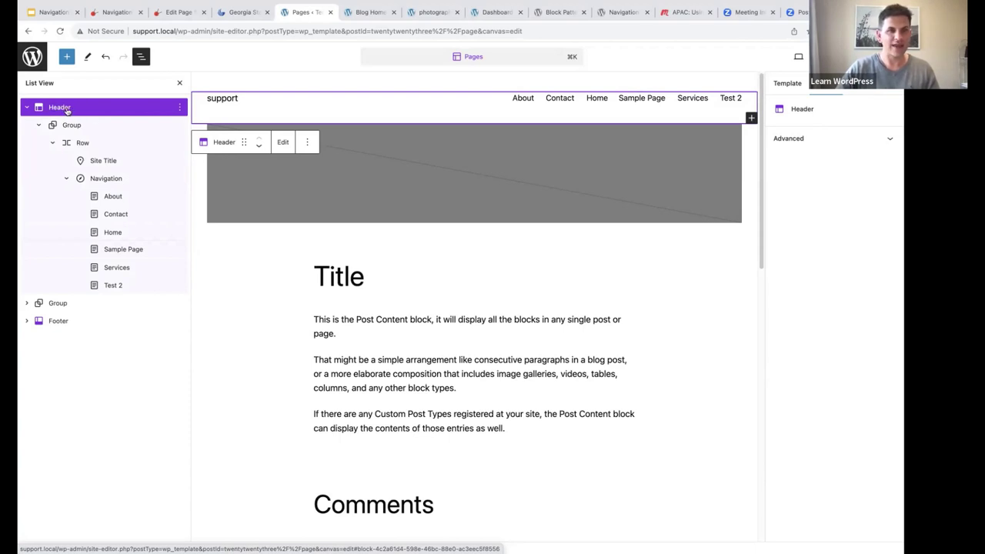
click(308, 144)
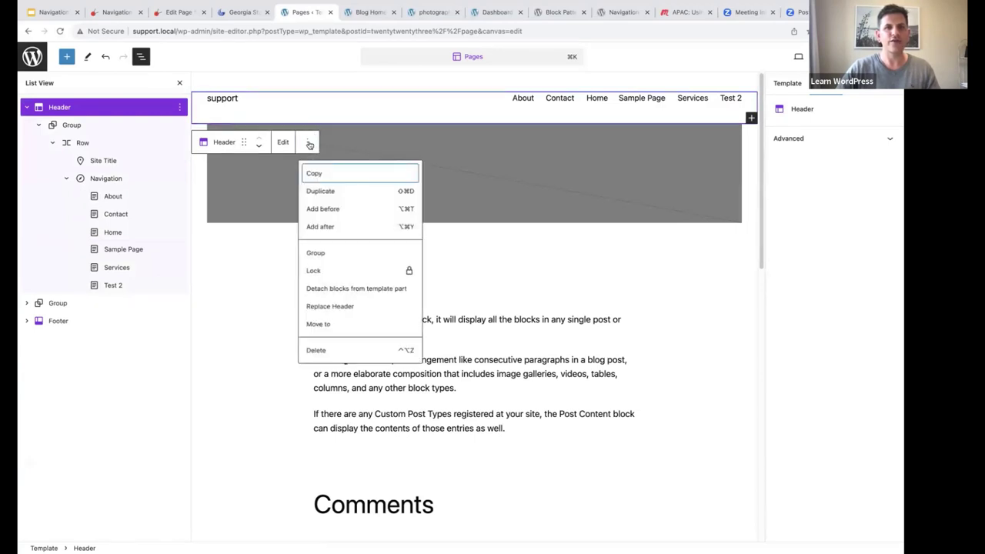
click(333, 307)
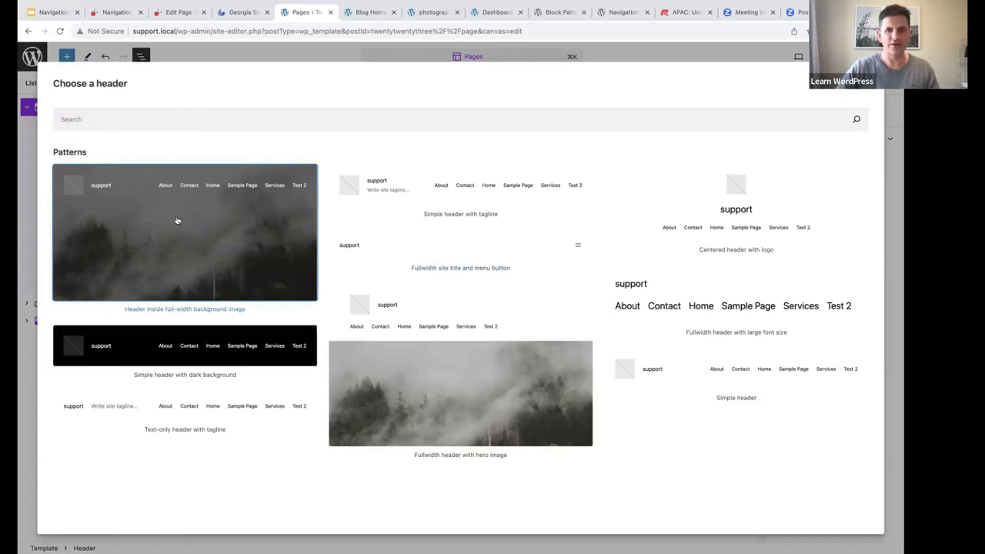
click(451, 374)
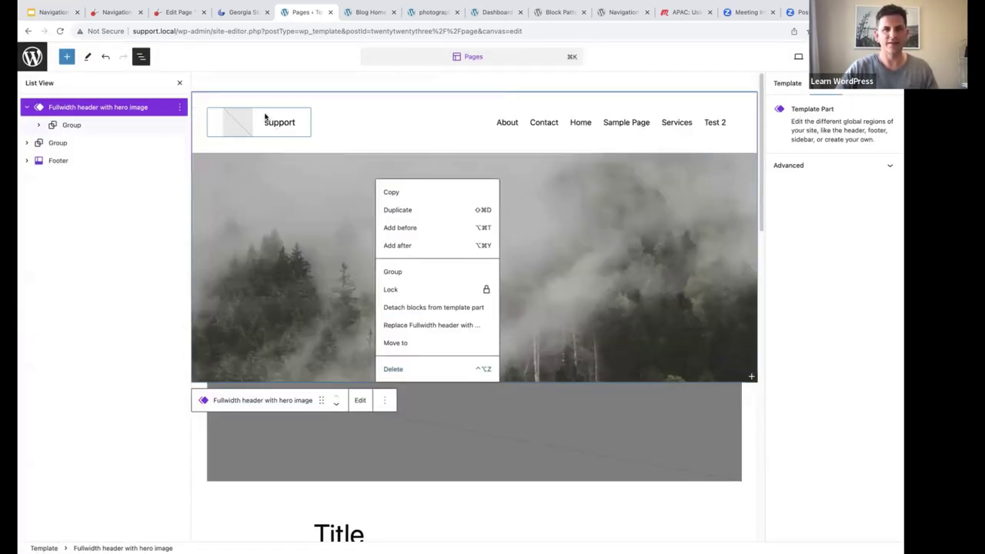
- Select the "Fullwidth header with hero image" template part and open it in its own editing view
click(73, 110)
click(283, 186)
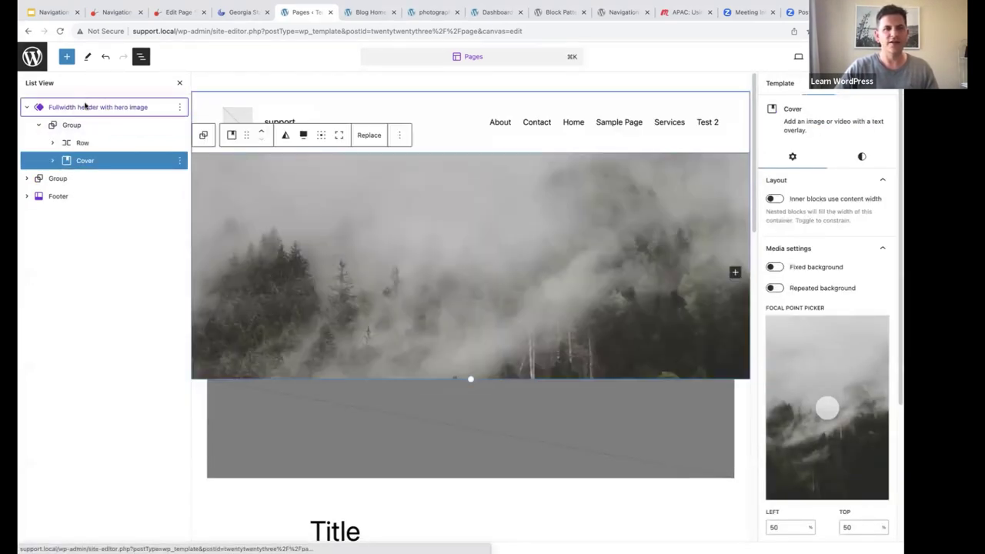
click(44, 110)
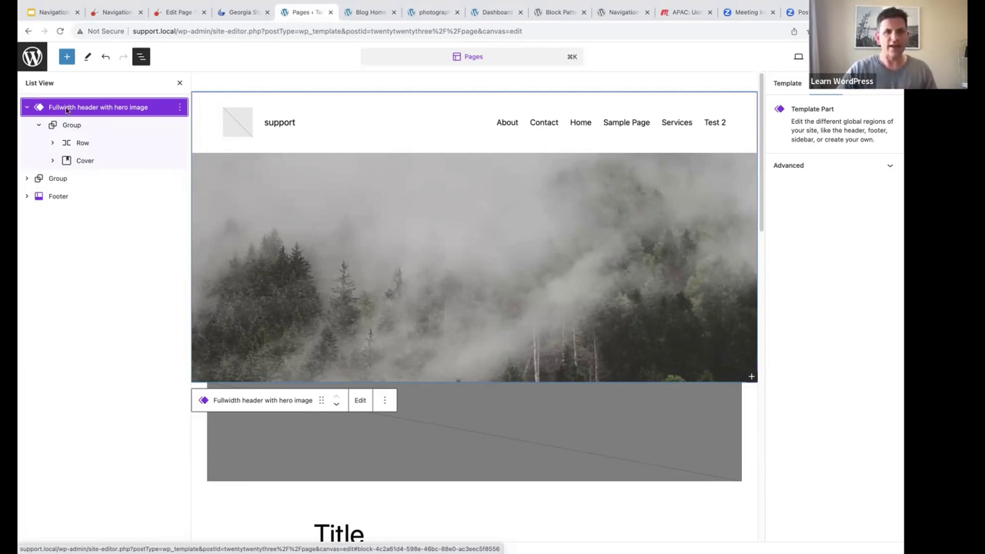
click(361, 400)
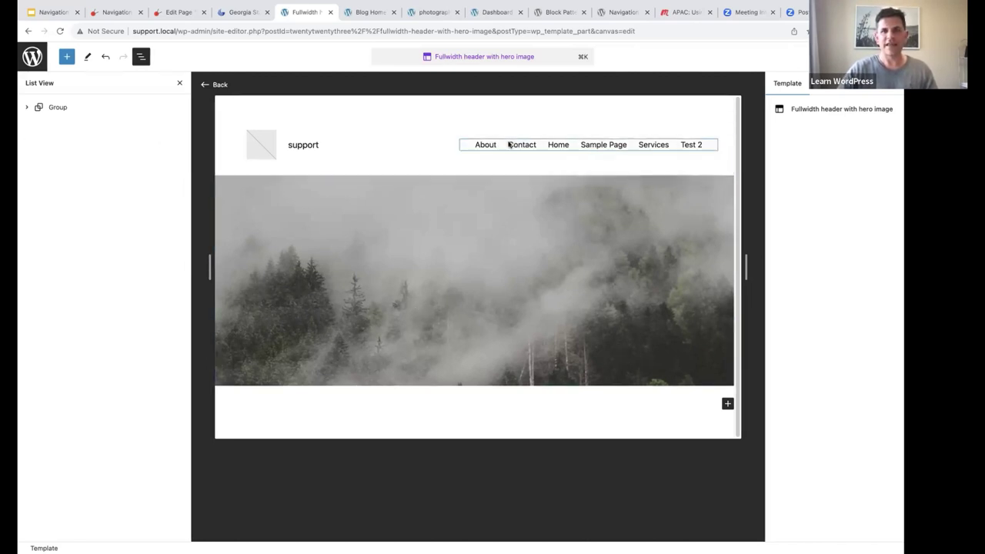
- Delete the Test 2 and Sample Page links from the header's Navigation block
click(482, 146)
click(461, 145)
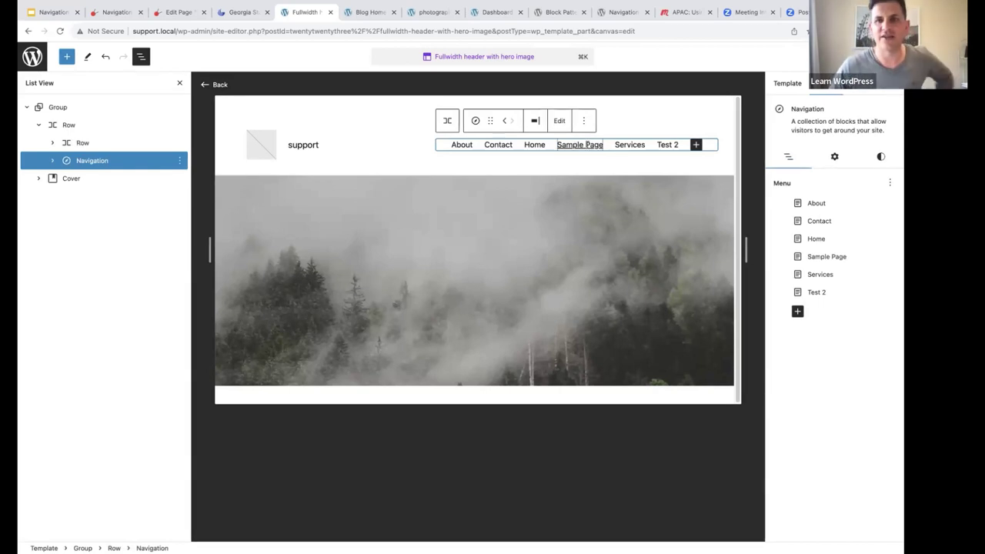
click(666, 144)
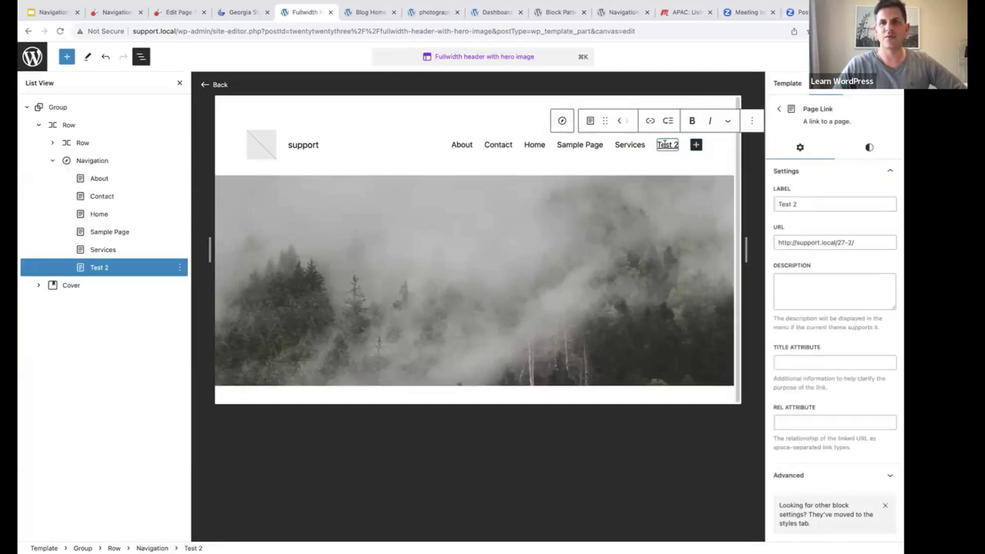
click(751, 121)
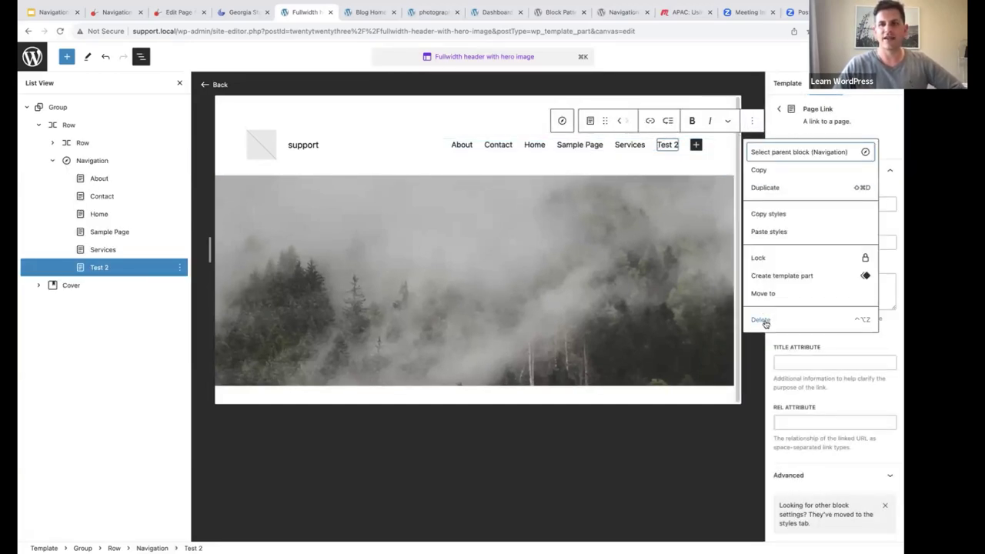
click(765, 320)
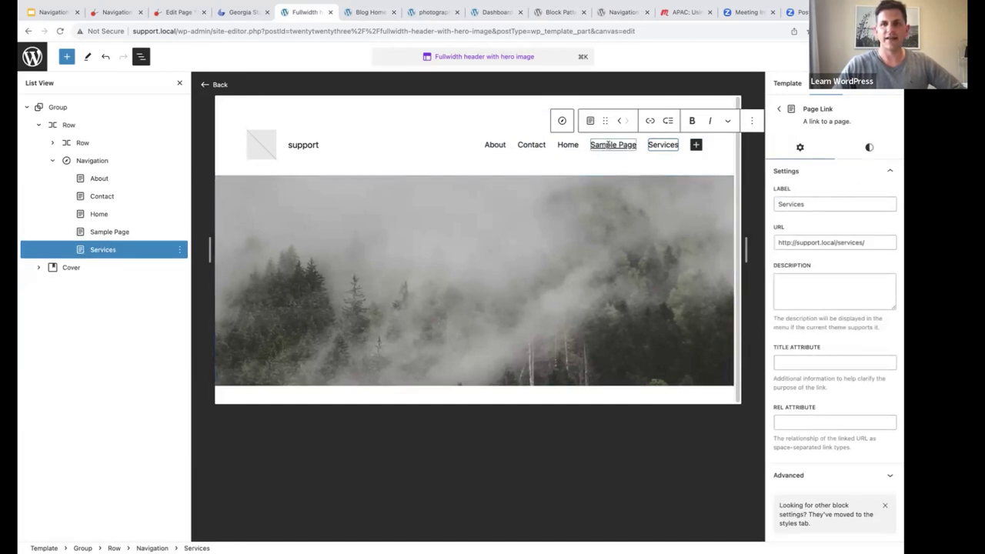
click(606, 145)
click(752, 121)
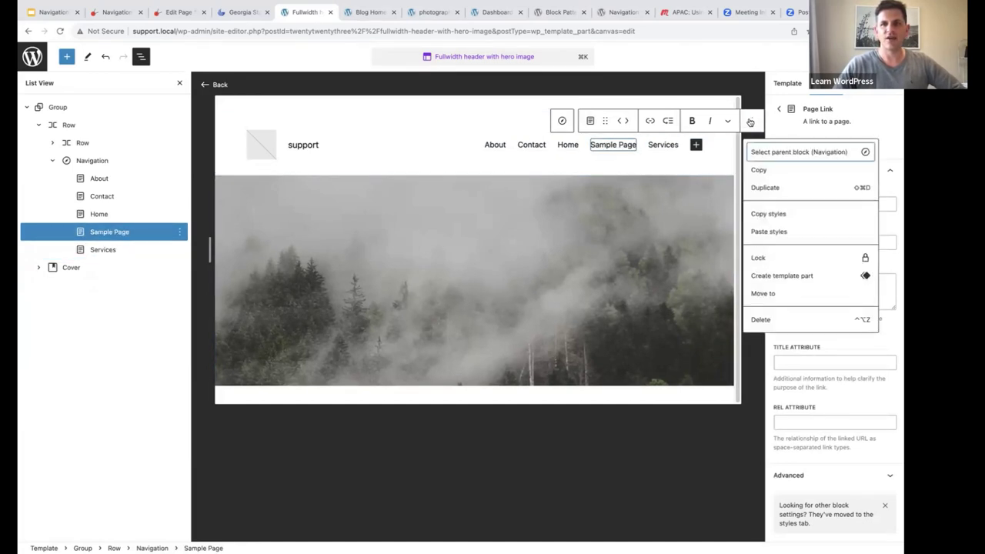
click(774, 319)
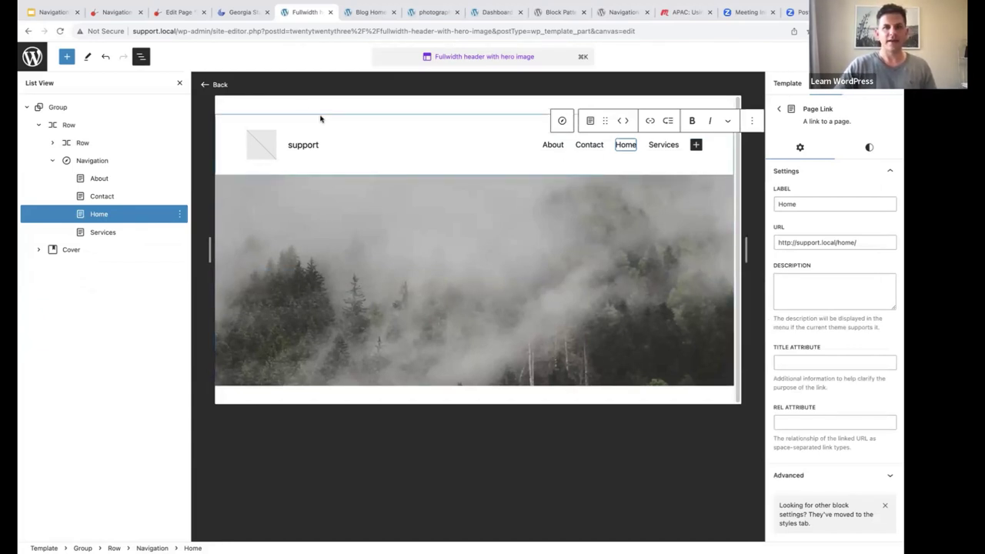
click(279, 110)
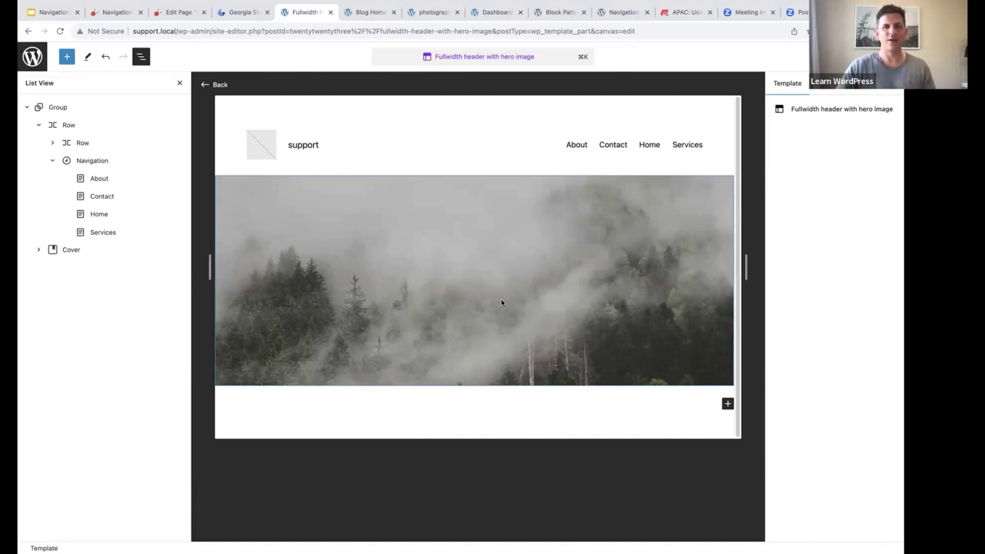
- Set the black-and-white penguin drawing from the Media Library as the header's Site Logo
click(261, 145)
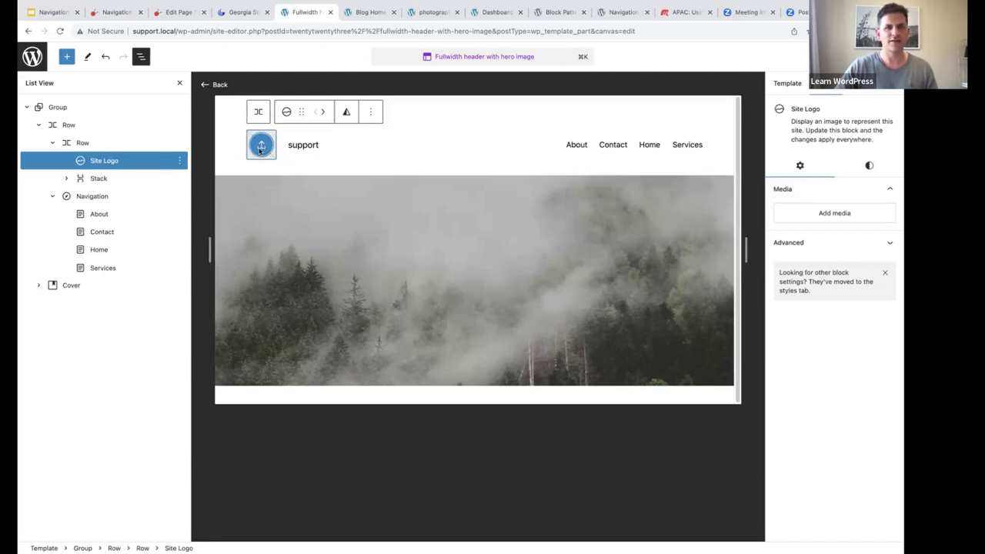
click(262, 144)
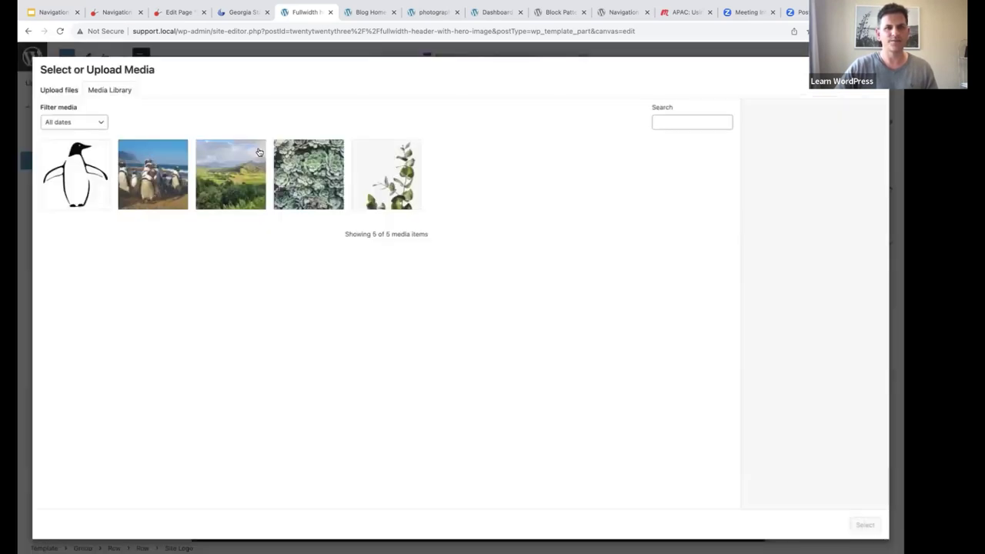
click(83, 176)
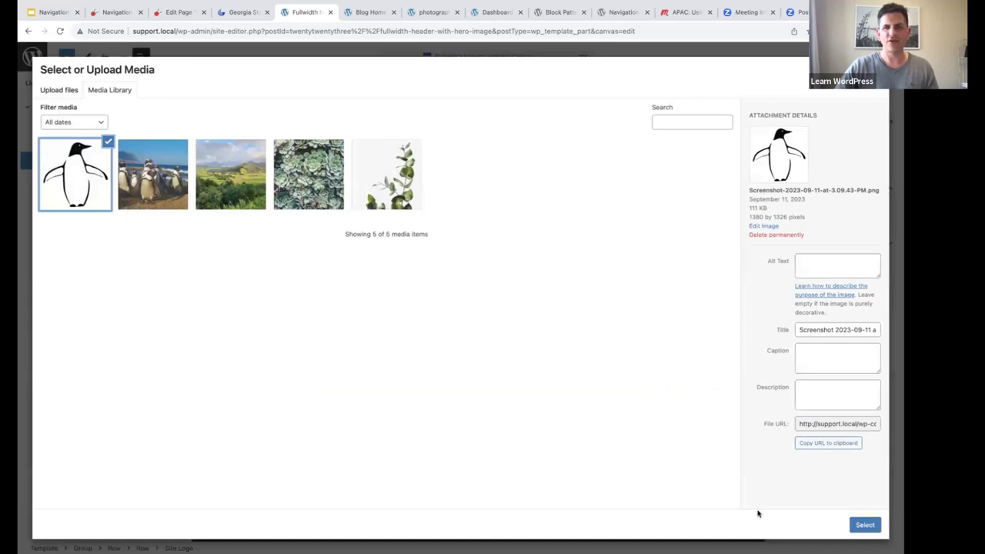
click(864, 526)
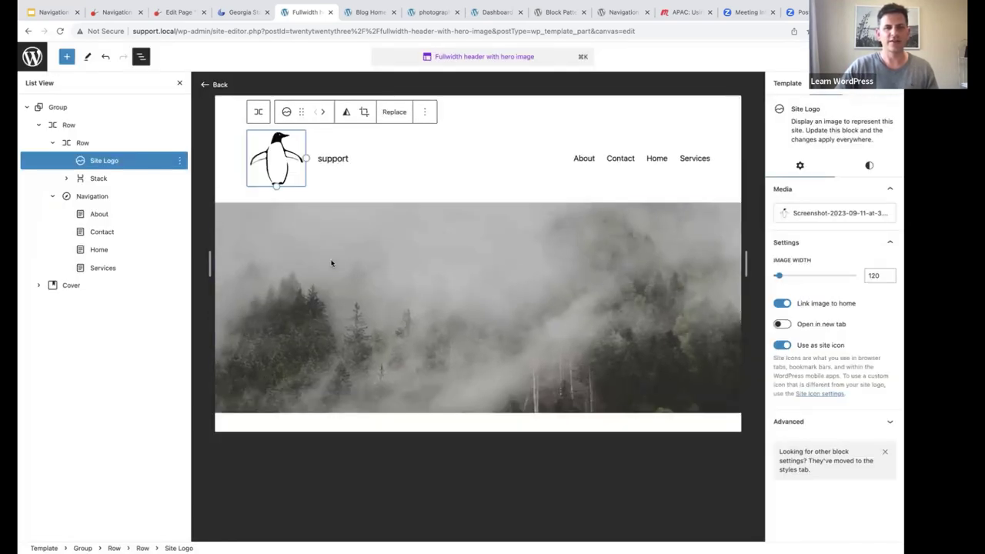
- Replace the header Cover block's background with the Media Library photo of penguins on the beach
click(382, 257)
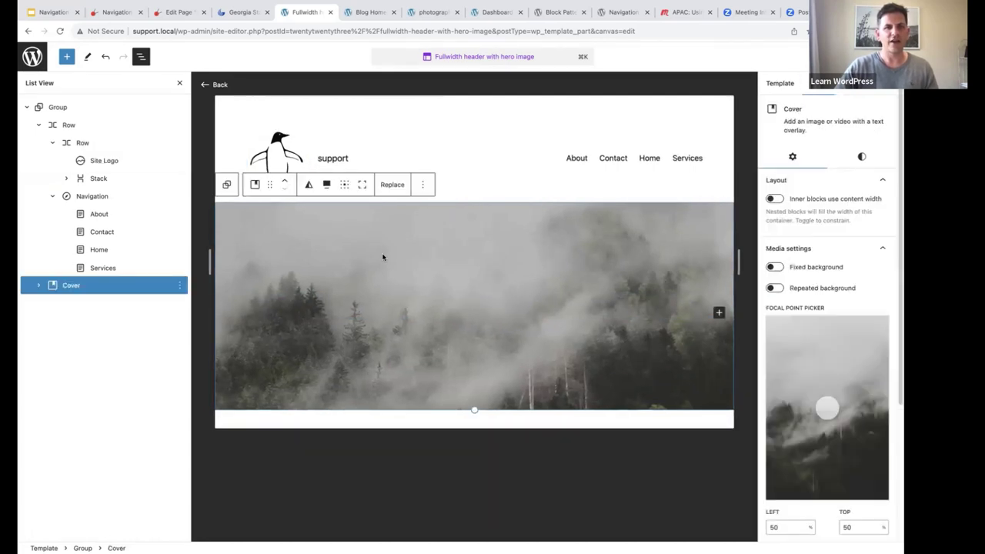
click(392, 187)
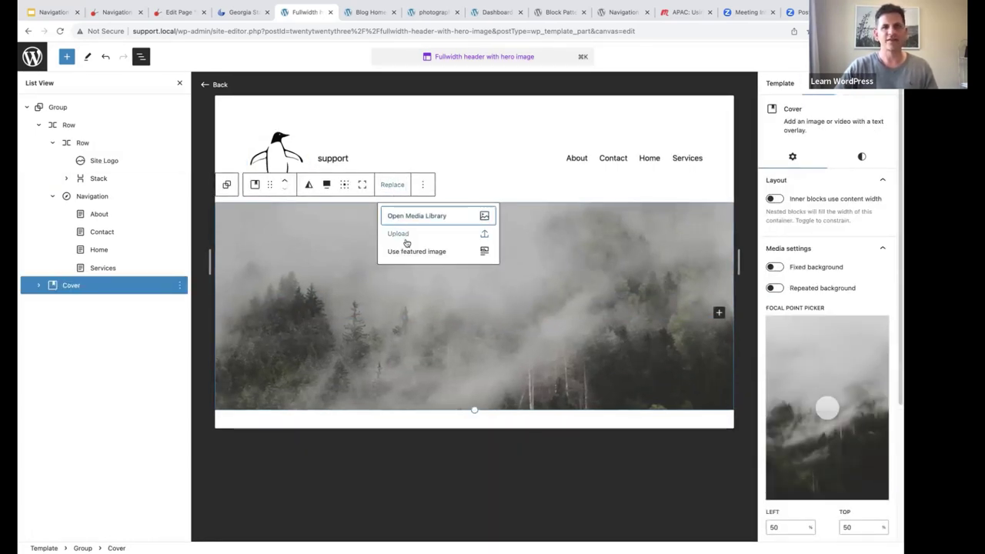
click(407, 218)
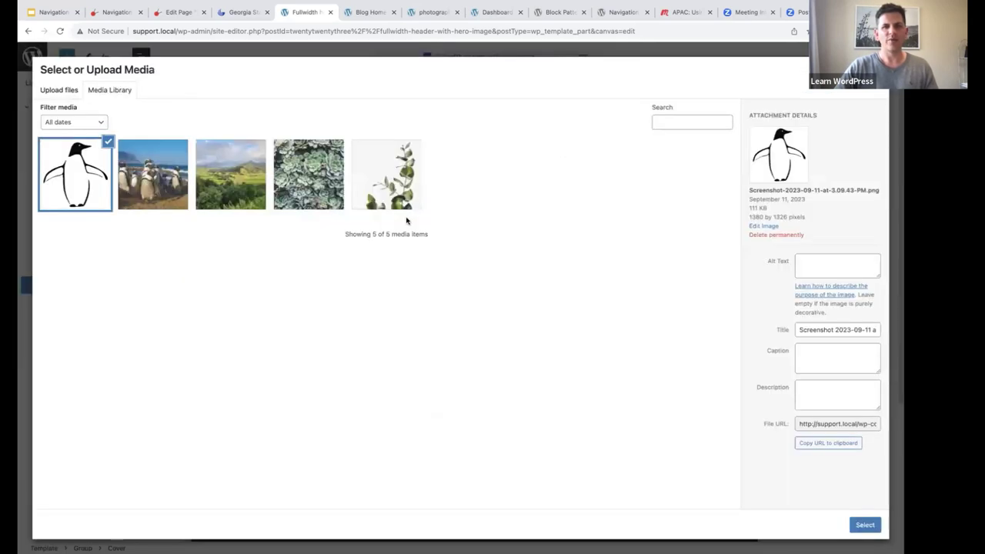
click(154, 173)
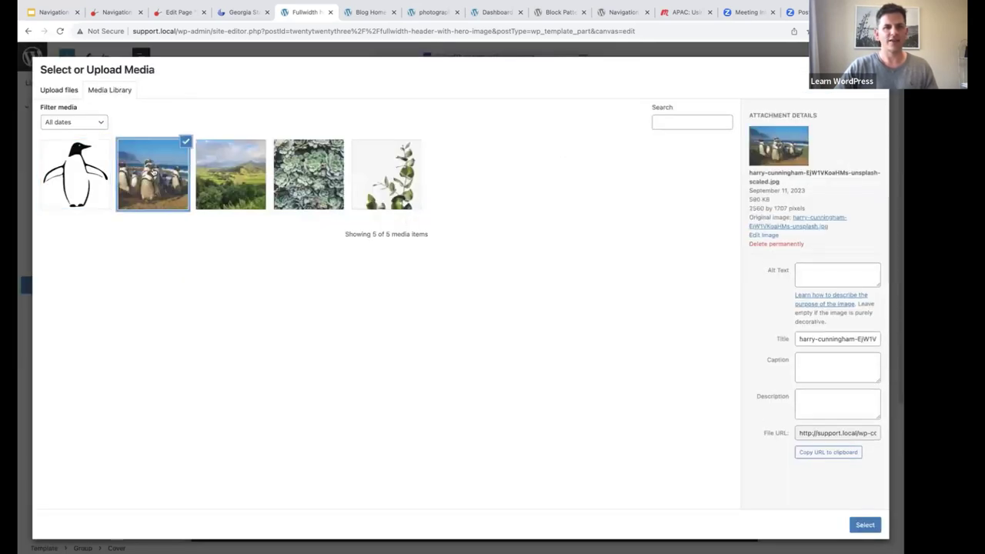
click(864, 525)
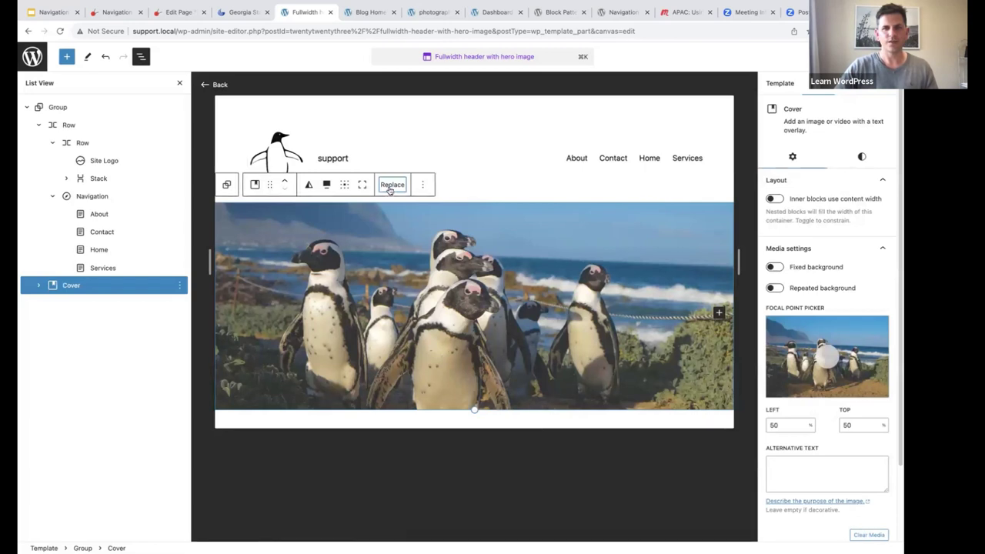
- Change the Site Title in the header to "Penguin Palace"
click(332, 159)
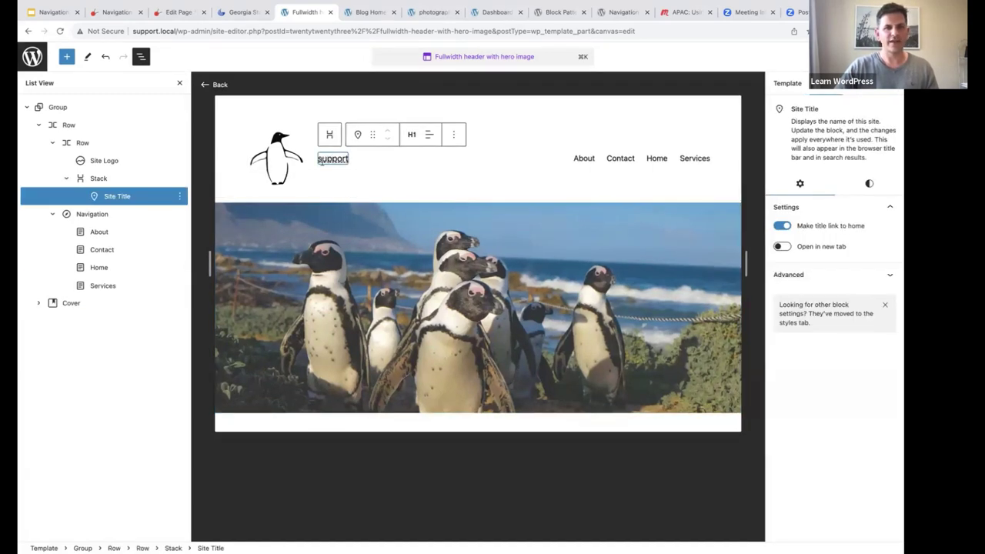
drag(317, 160, 349, 159)
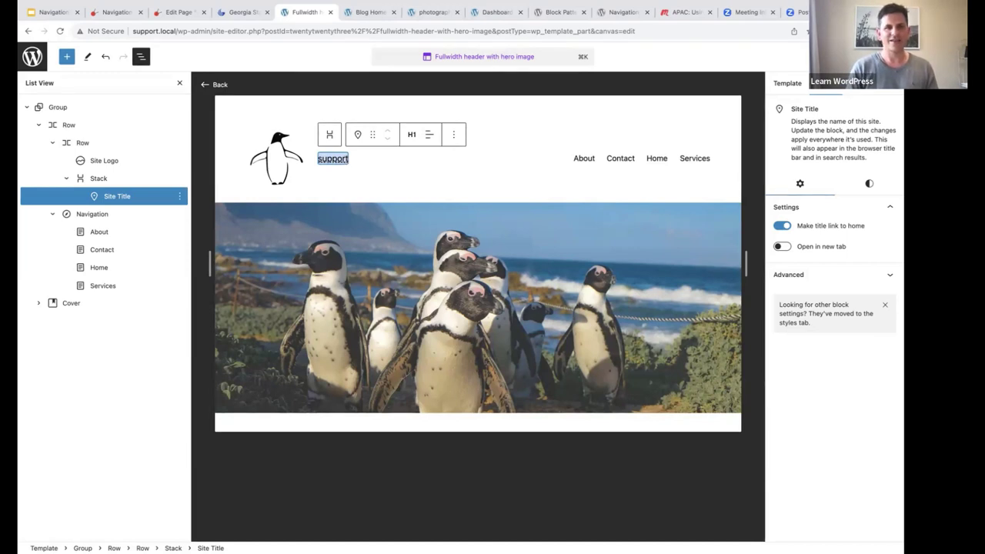
text(Penguin Palace)
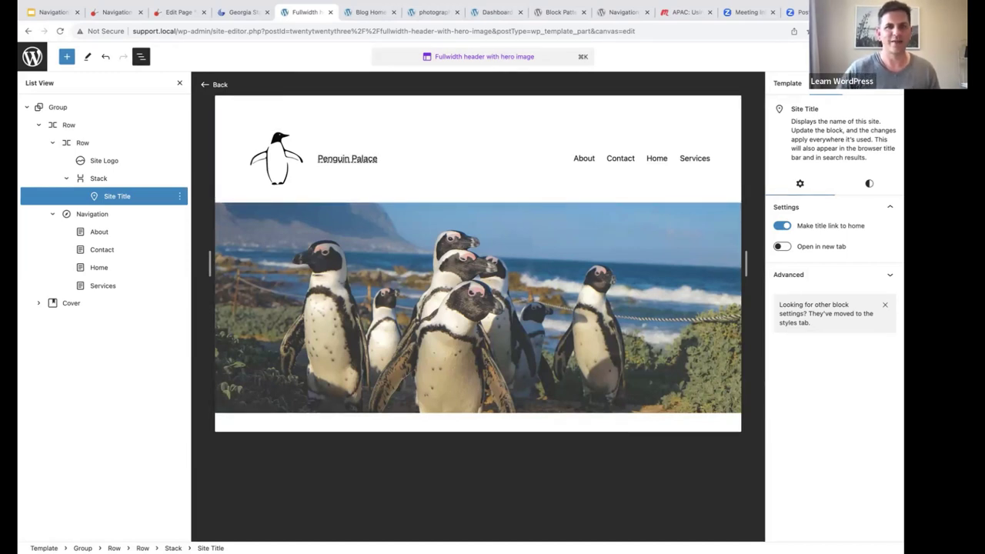
- Close the List View and save the changes to the header template part and site
click(180, 84)
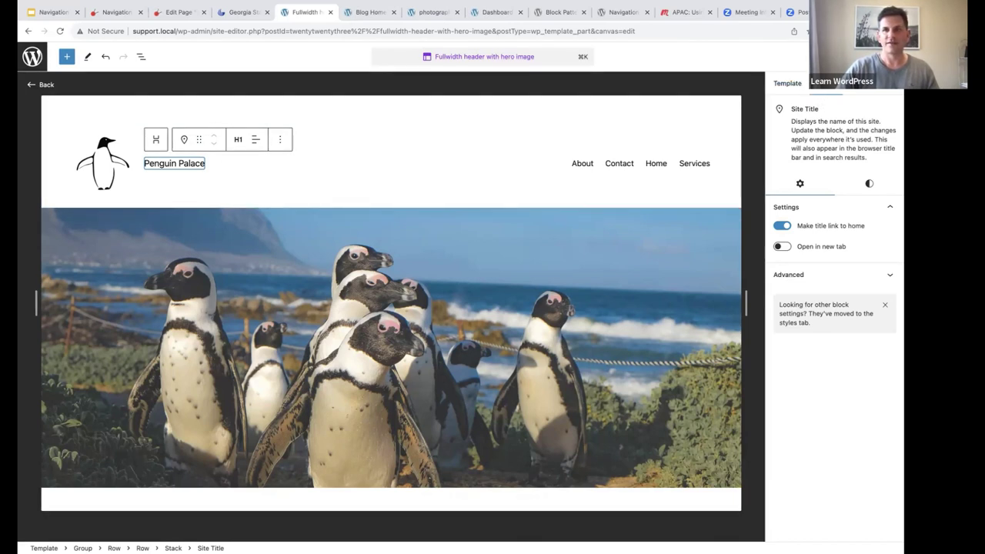
key(super+s)
click(800, 56)
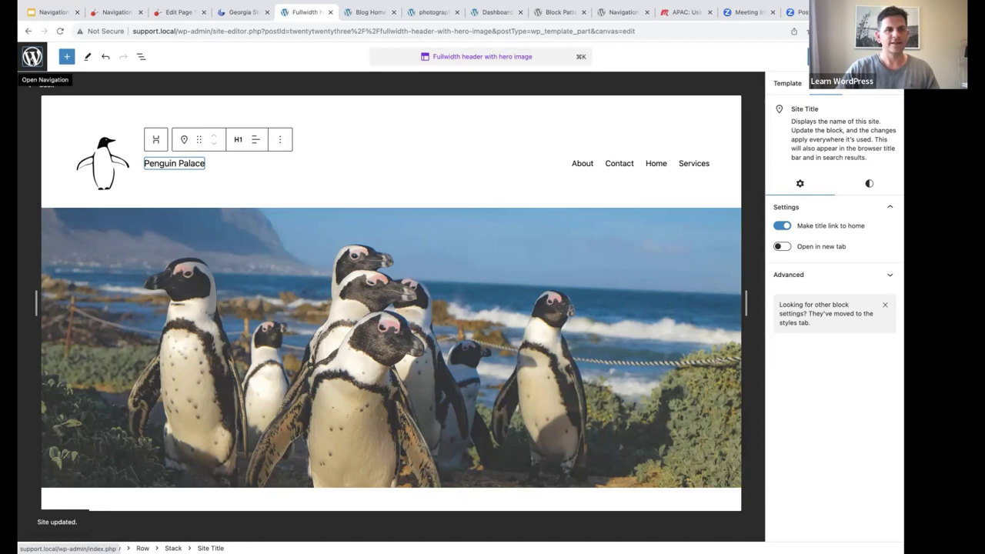
- Leave the template part's editing view and go back through All template parts to the Patterns overview
click(31, 60)
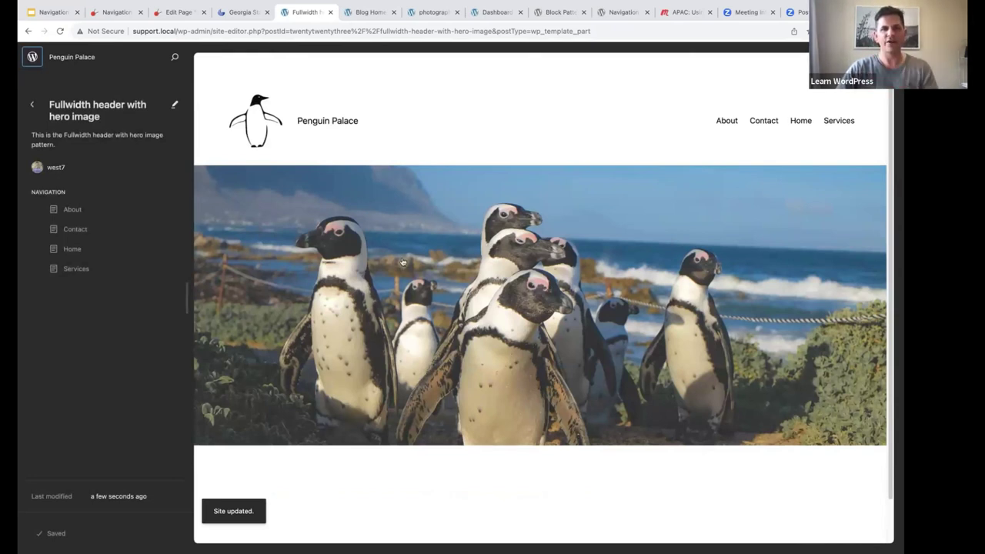
click(32, 105)
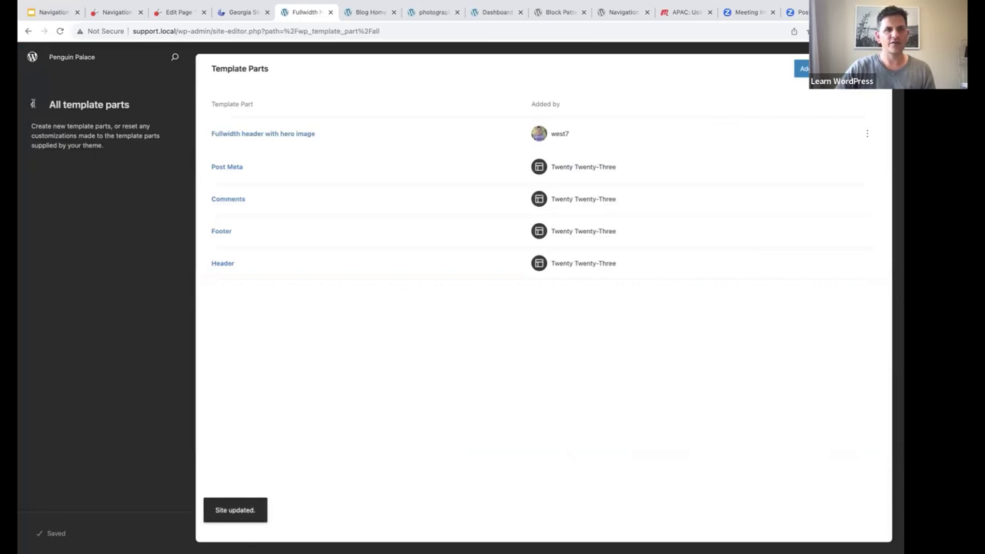
click(34, 106)
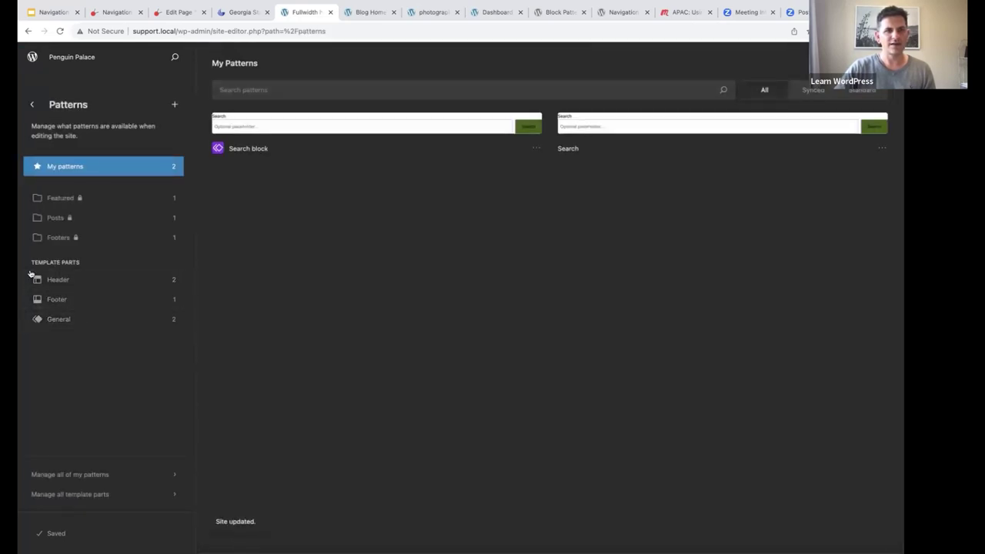
- List the Header template parts and preview "Fullwidth header with hero image", then return to the list
click(55, 283)
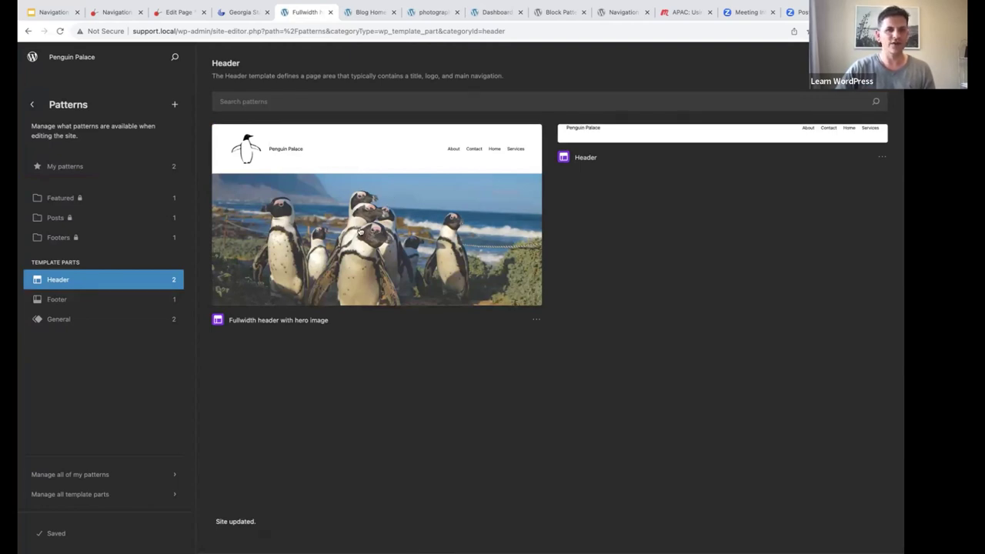
click(359, 231)
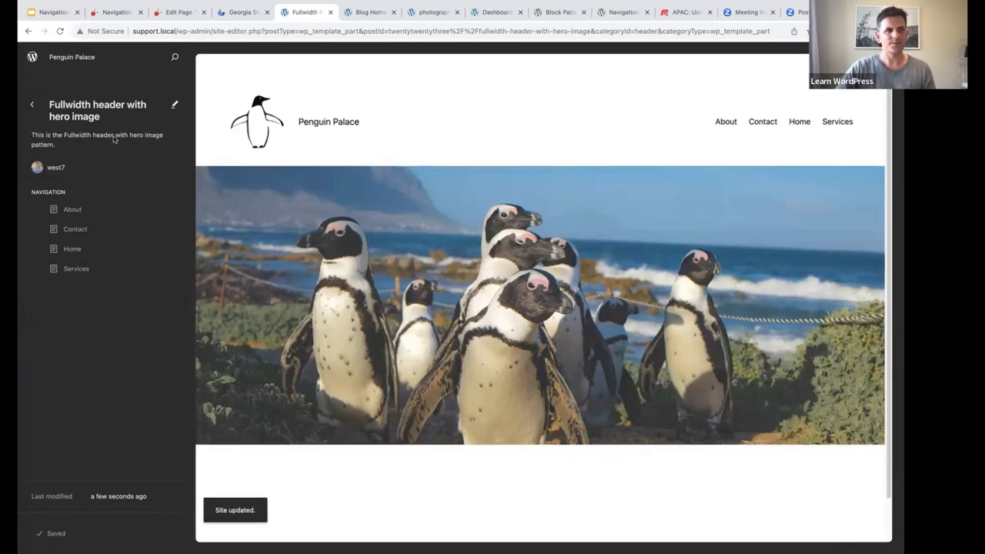
click(32, 106)
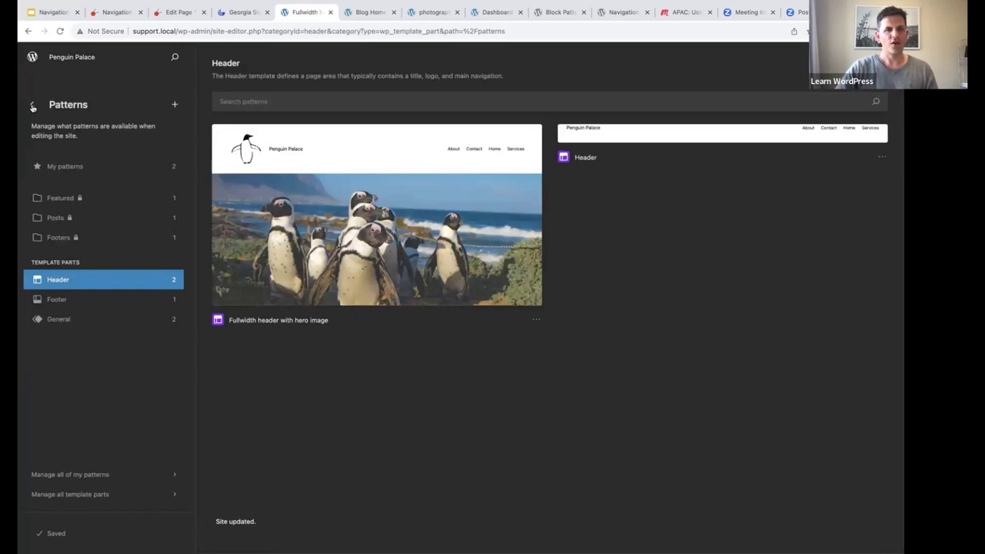
- Create a new template part named "Test Footer" in the Footer area
click(61, 300)
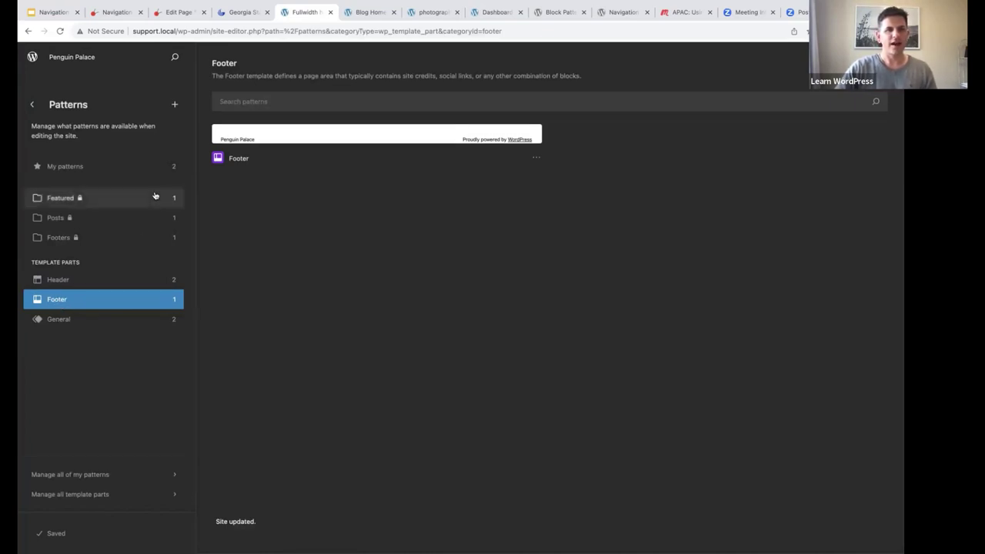
click(174, 106)
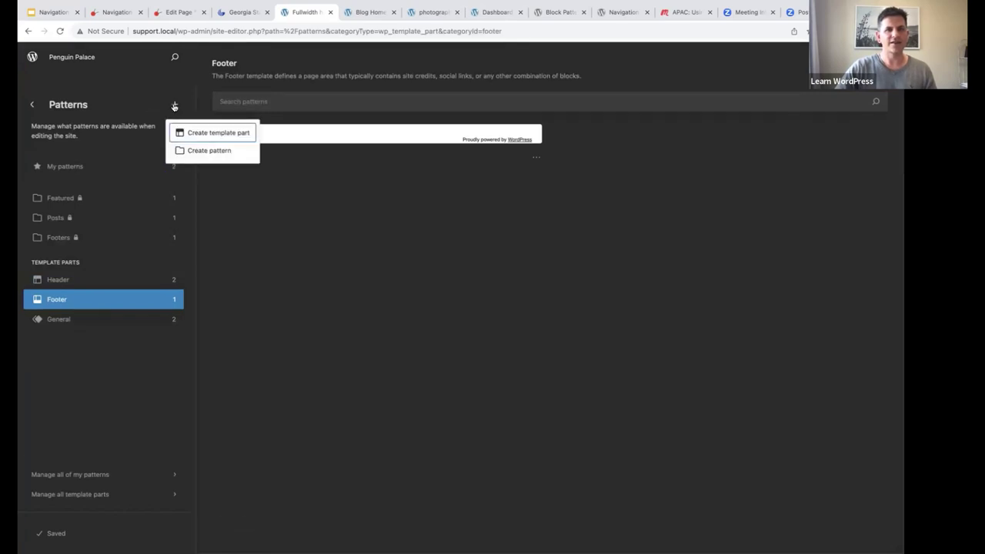
click(229, 135)
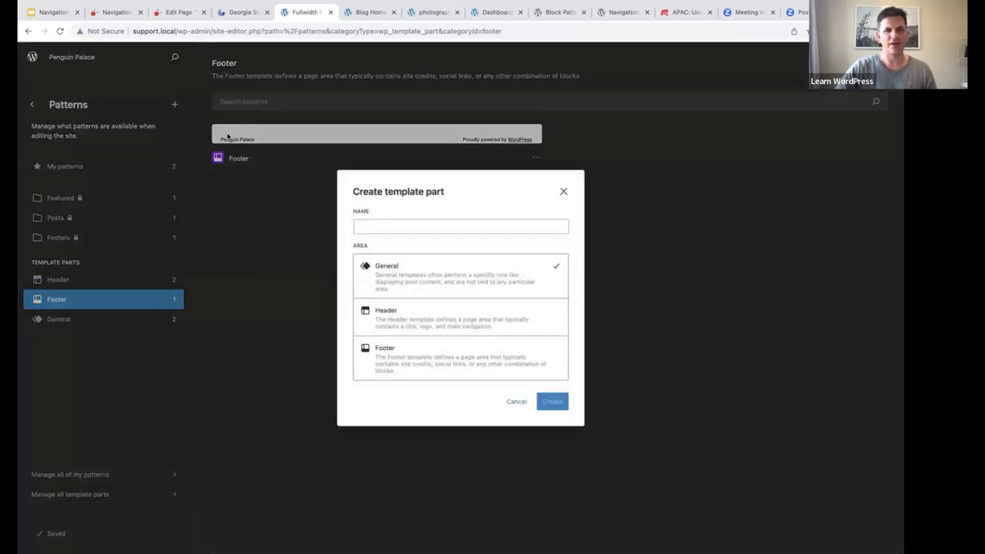
click(429, 362)
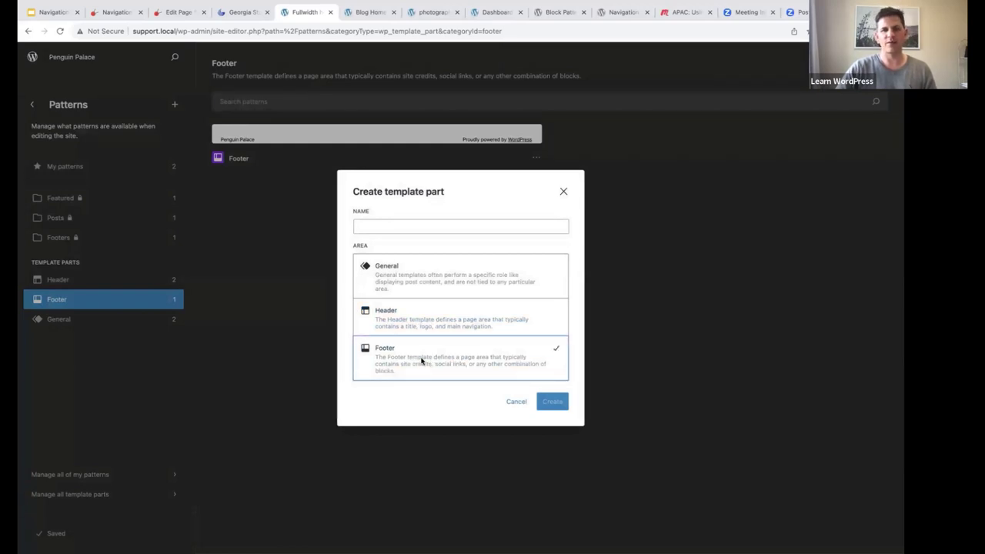
click(376, 229)
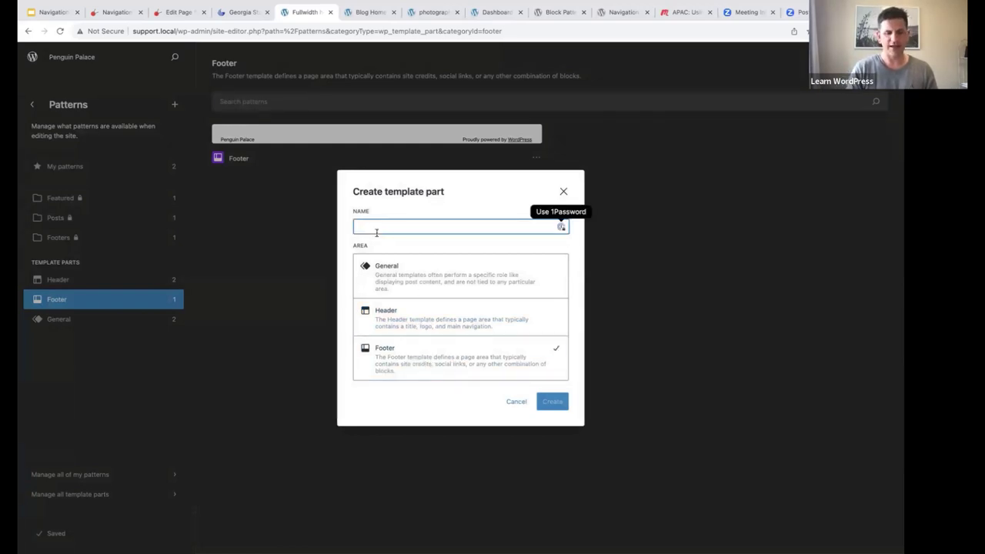
text(Test Footer)
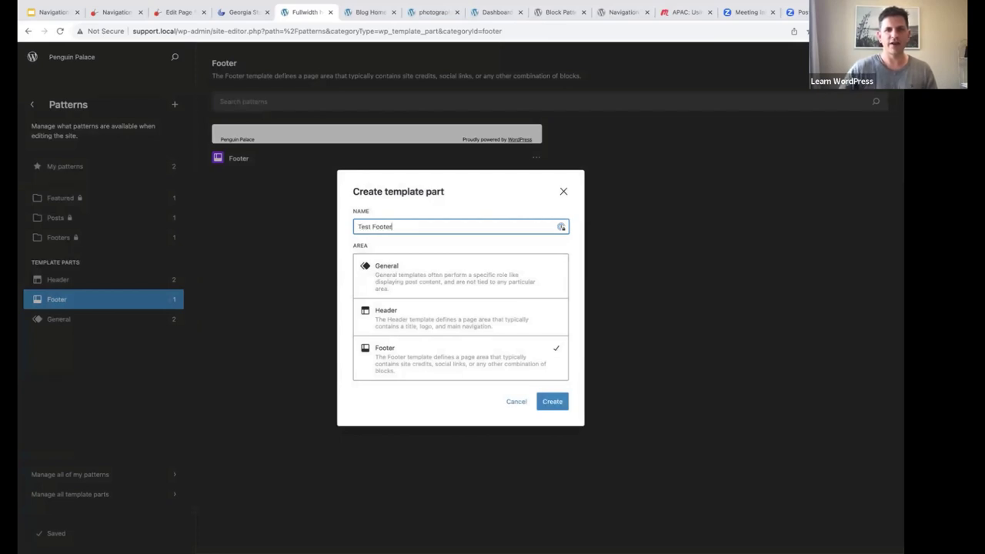
click(551, 401)
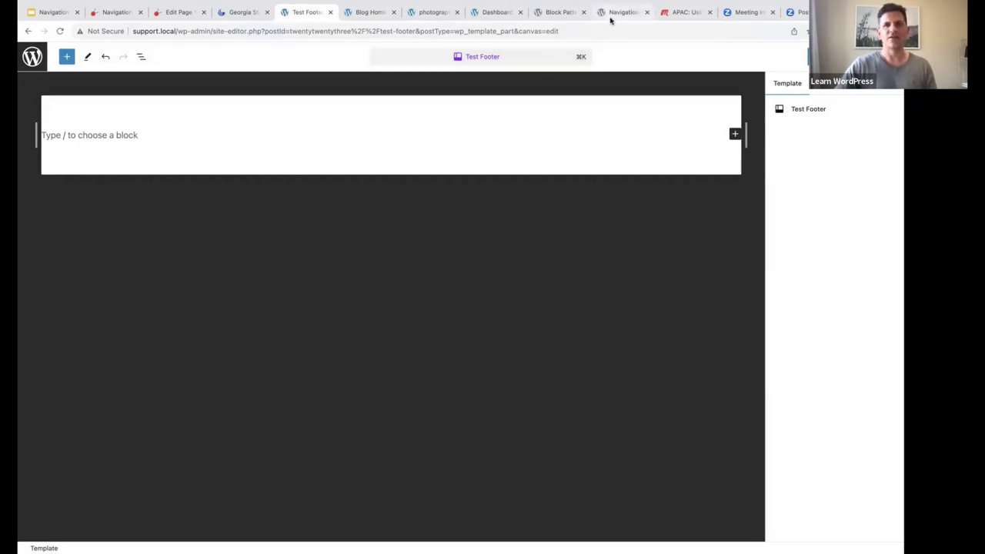
- Switch to WordPress.org in the browser, open its Patterns directory and filter it to the Footers category
click(560, 12)
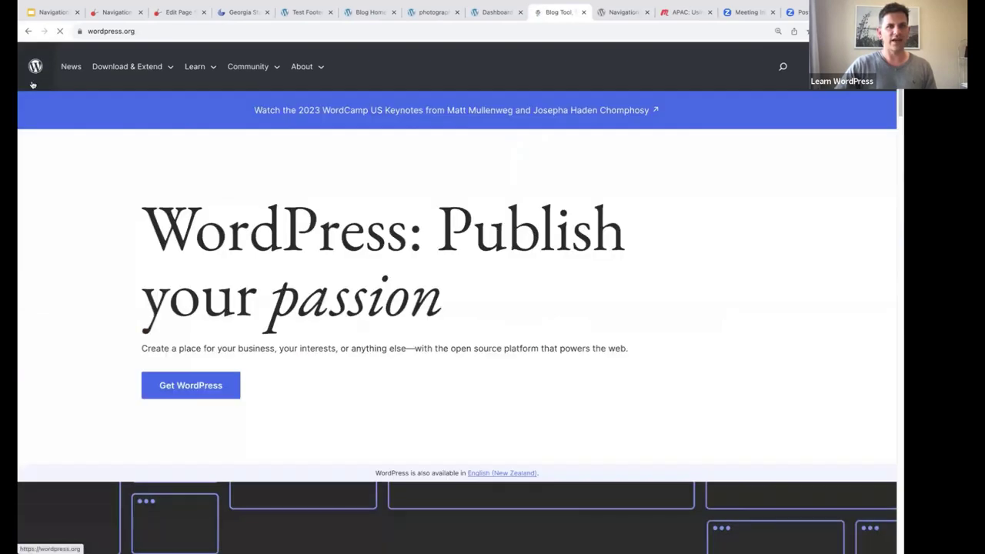
mouse_move(127, 69)
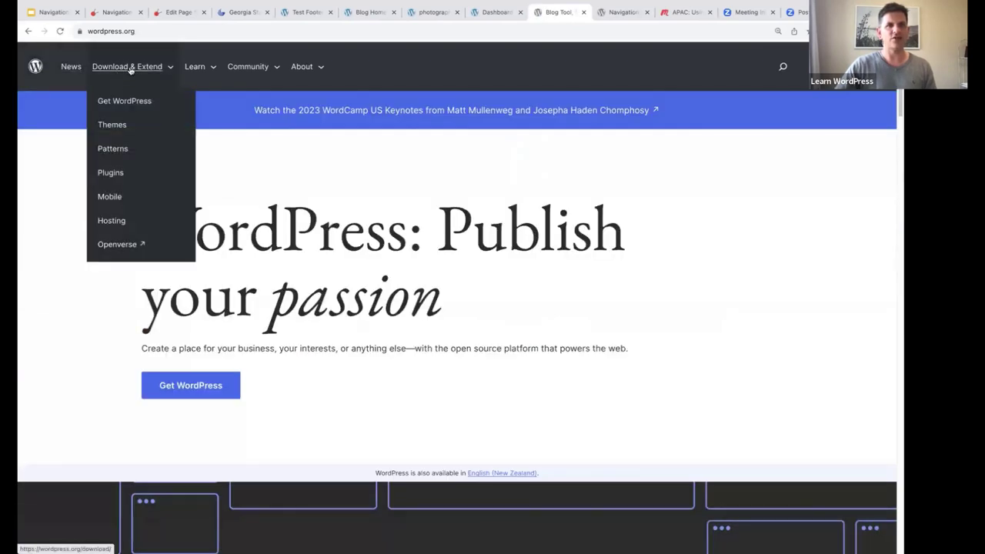
click(113, 149)
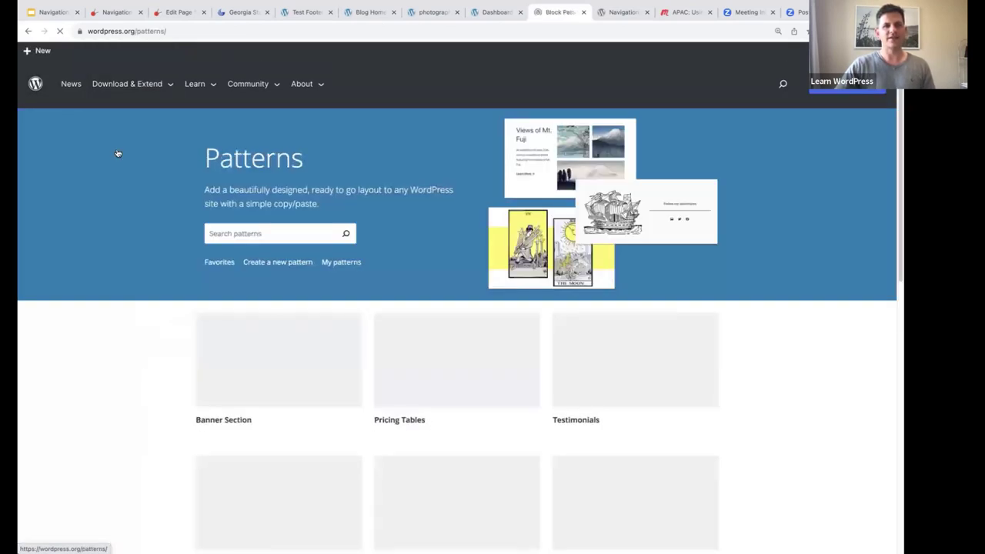
scroll(120, 205, down, 3)
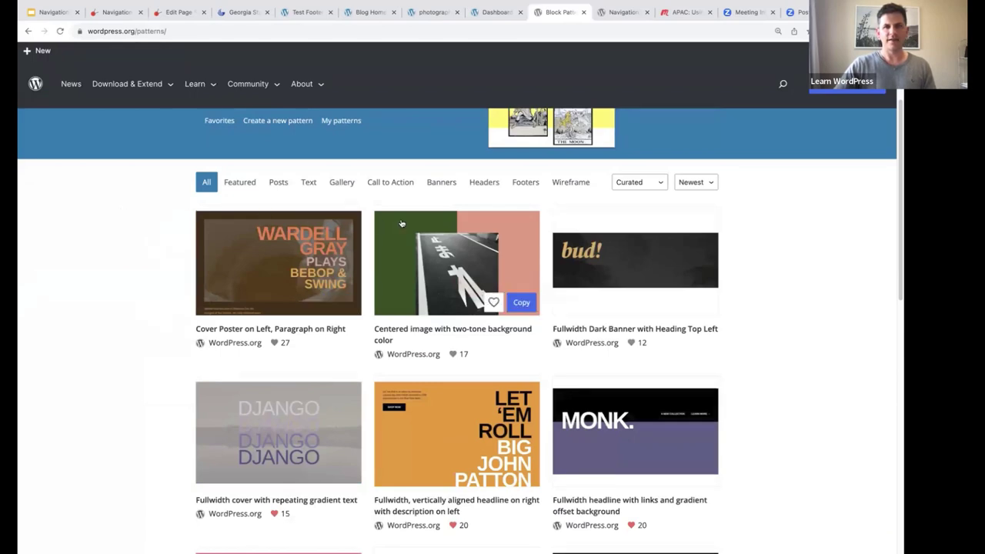
click(523, 184)
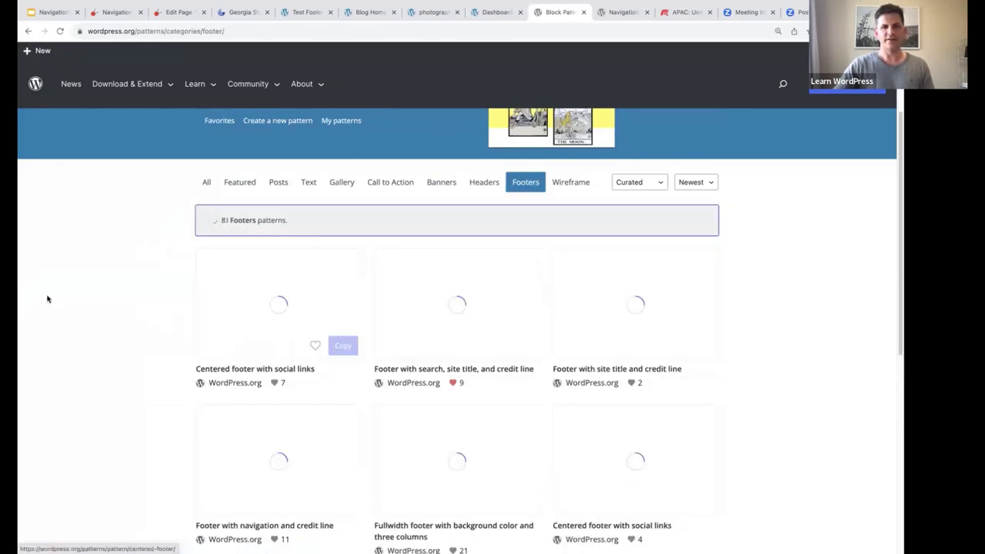
- Look through the curated footer patterns, then filter the Footers listing to Community patterns
scroll(46, 297, down, 5)
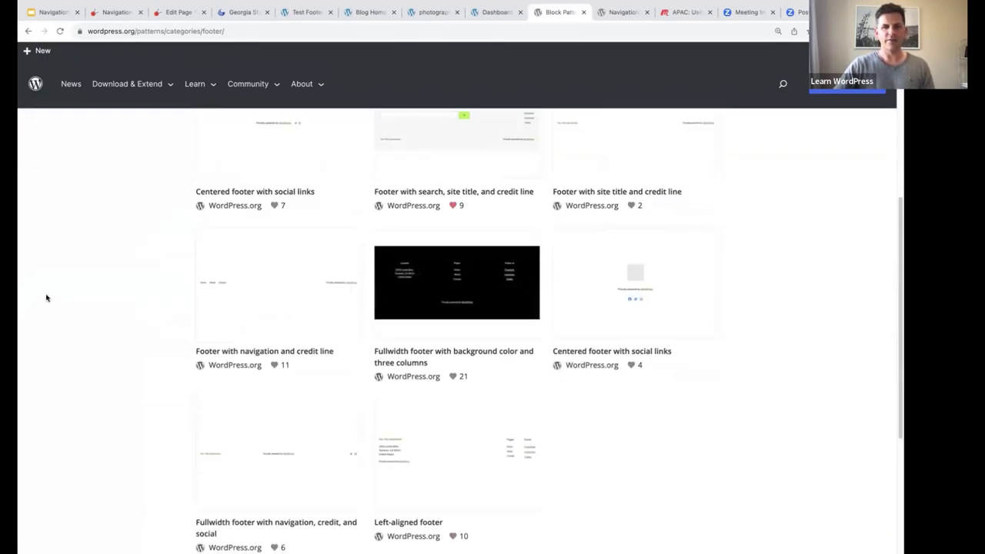
scroll(46, 298, up, 3)
scroll(46, 297, up, 2)
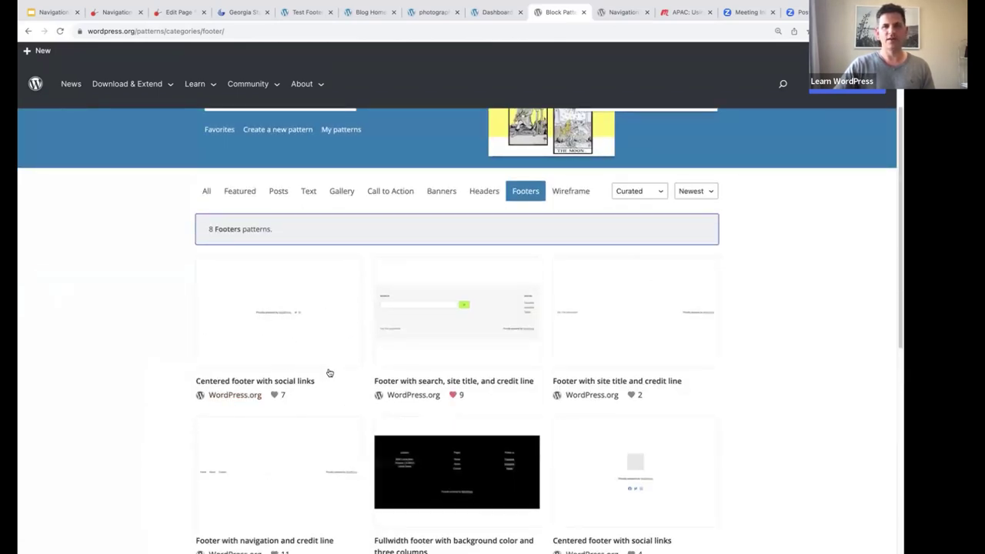
scroll(192, 296, up, 1)
click(636, 213)
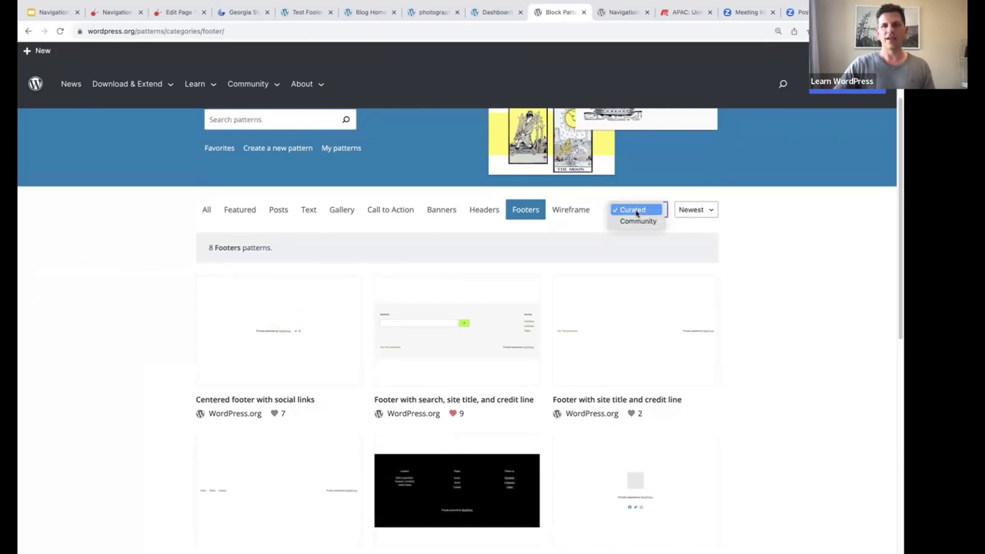
click(632, 222)
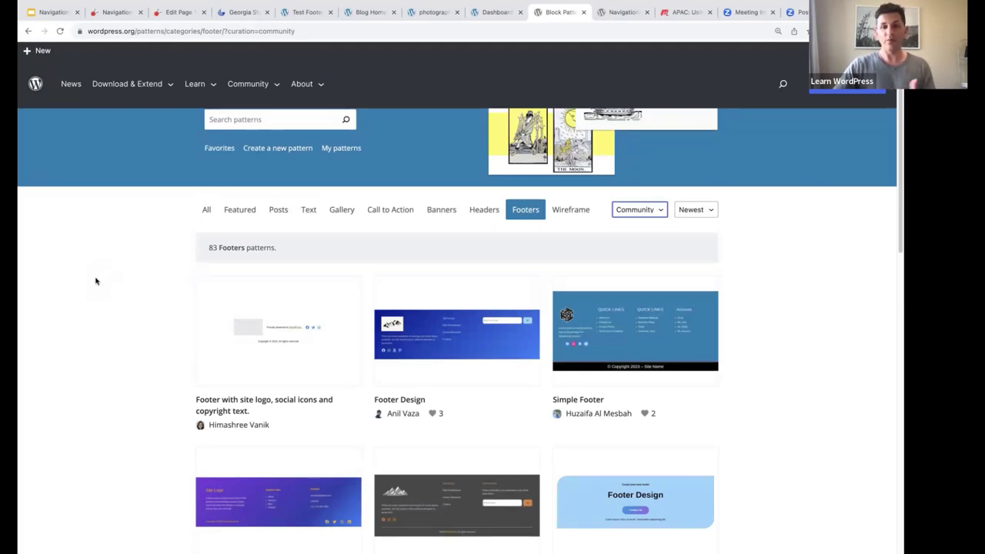
- Copy the dark grey "Footer Section" pattern with the mountain logo and paste it into the empty Test Footer template part
scroll(95, 281, down, 4)
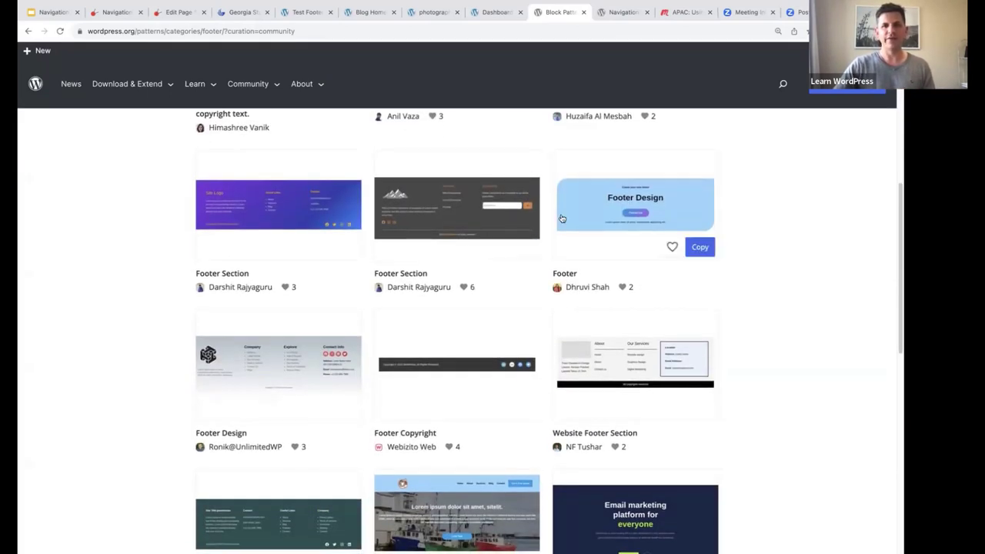
mouse_move(465, 207)
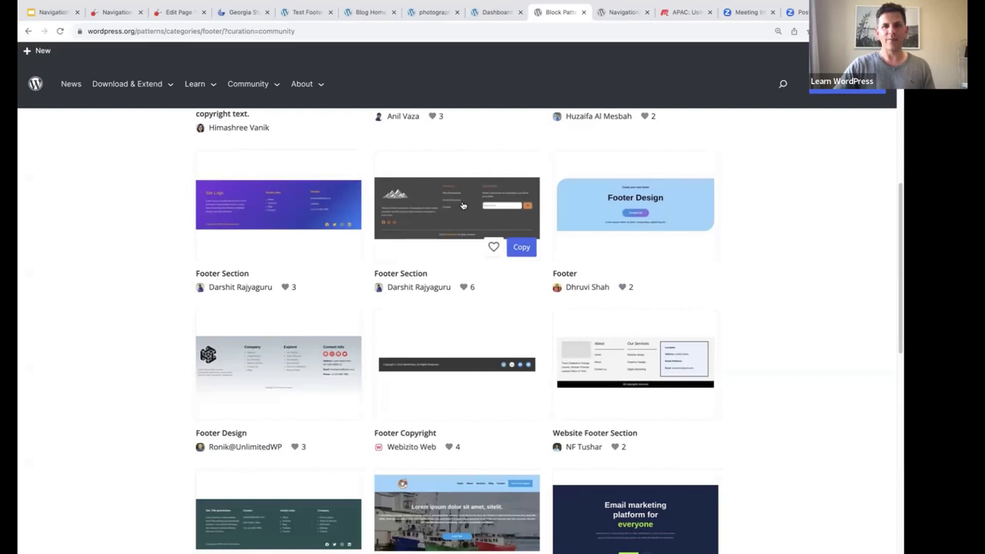
click(521, 248)
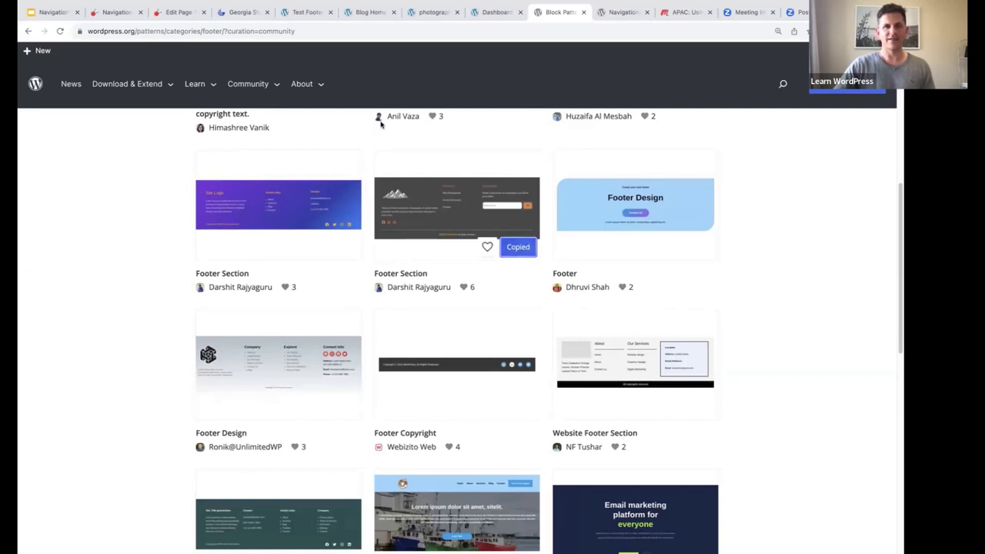
click(306, 13)
click(62, 136)
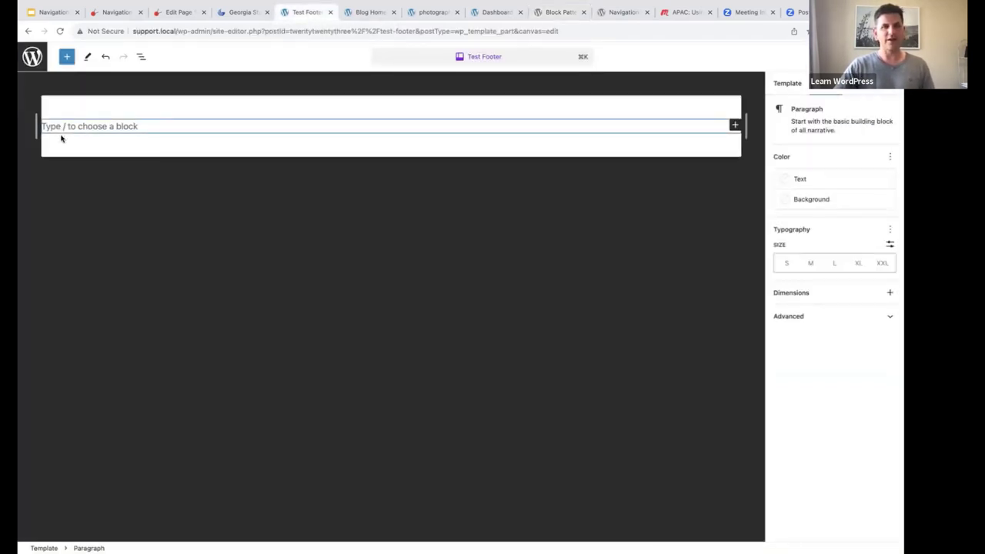
key(ctrl+v)
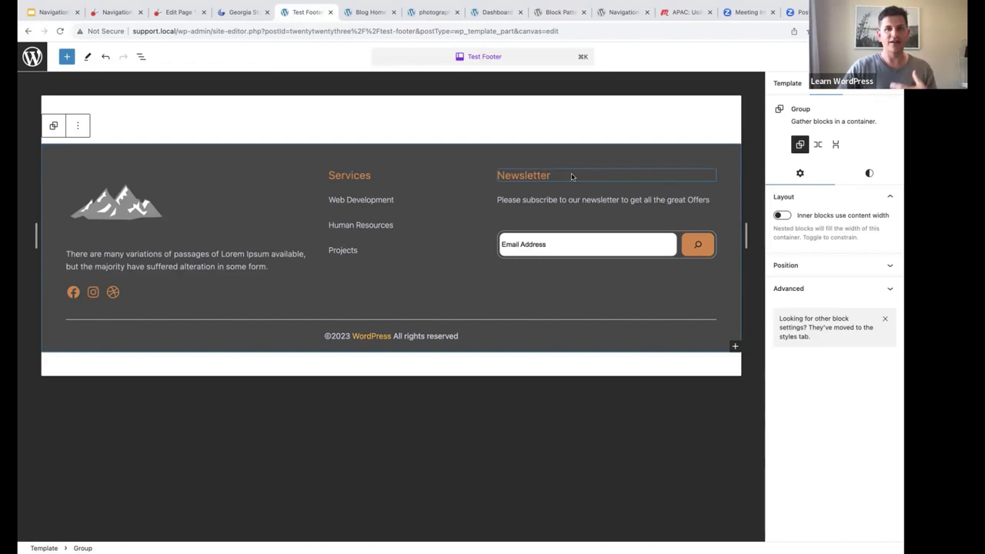
- Show the footer's block structure and delete the paragraph of service names beneath the Services heading
click(141, 59)
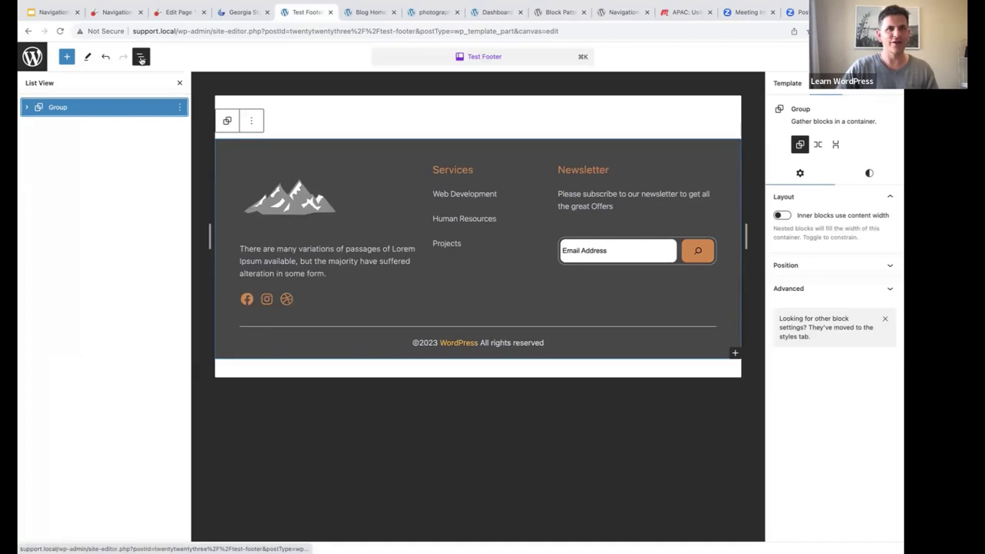
click(27, 107)
click(454, 190)
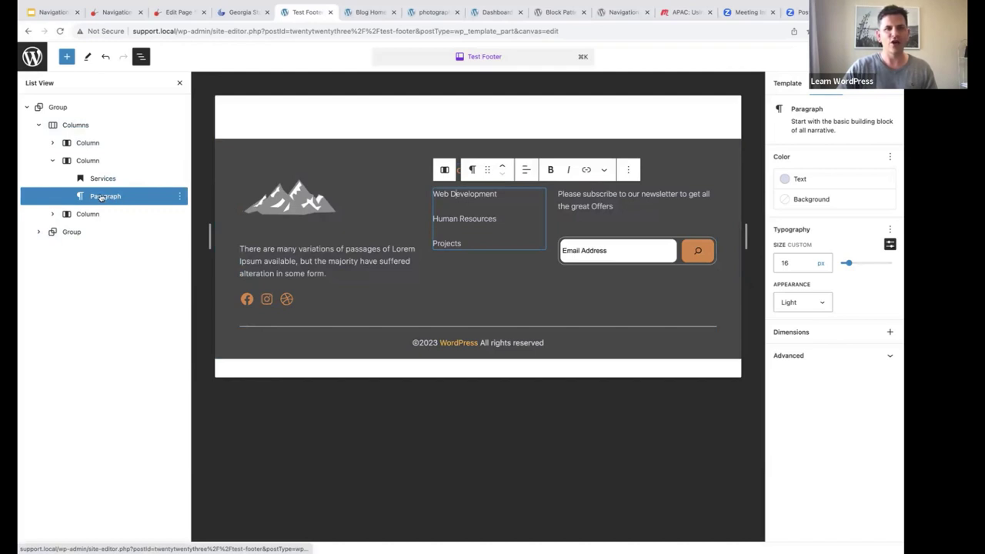
click(180, 197)
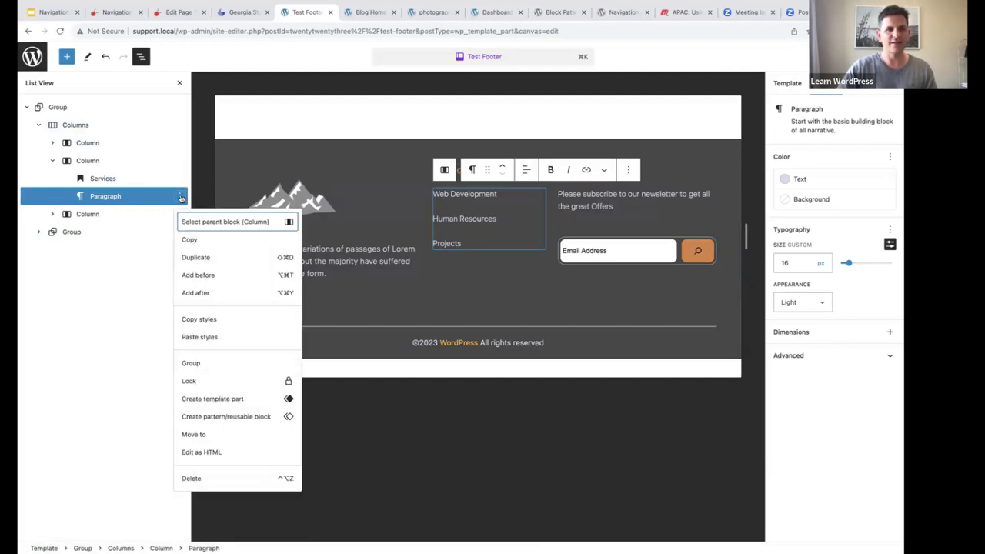
click(192, 477)
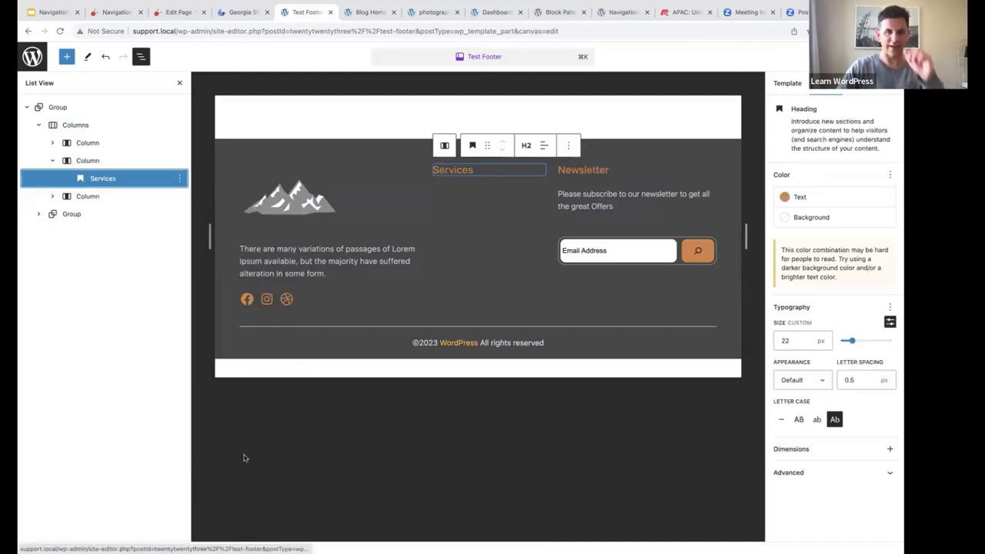
- Add a Navigation block directly after the Services heading in the footer's middle column
click(474, 171)
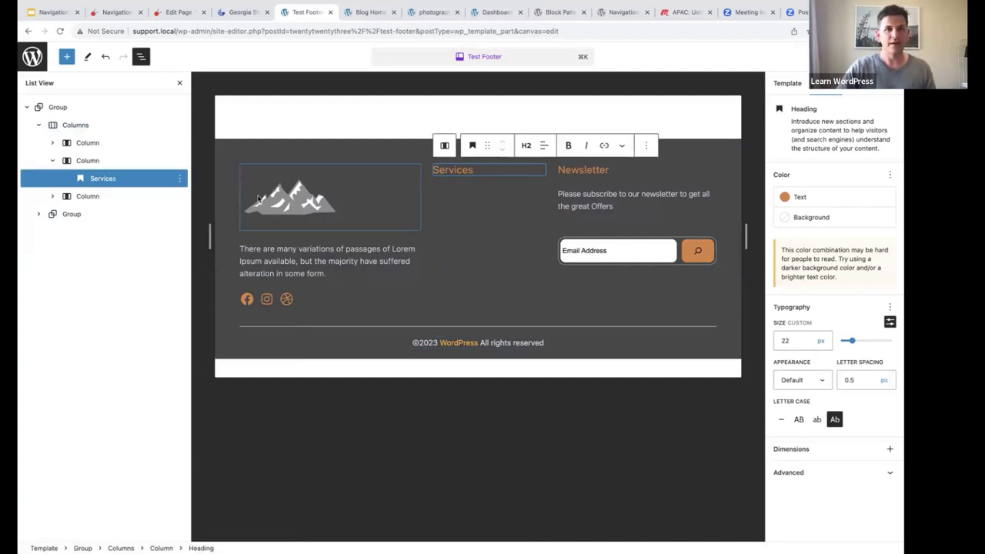
click(179, 178)
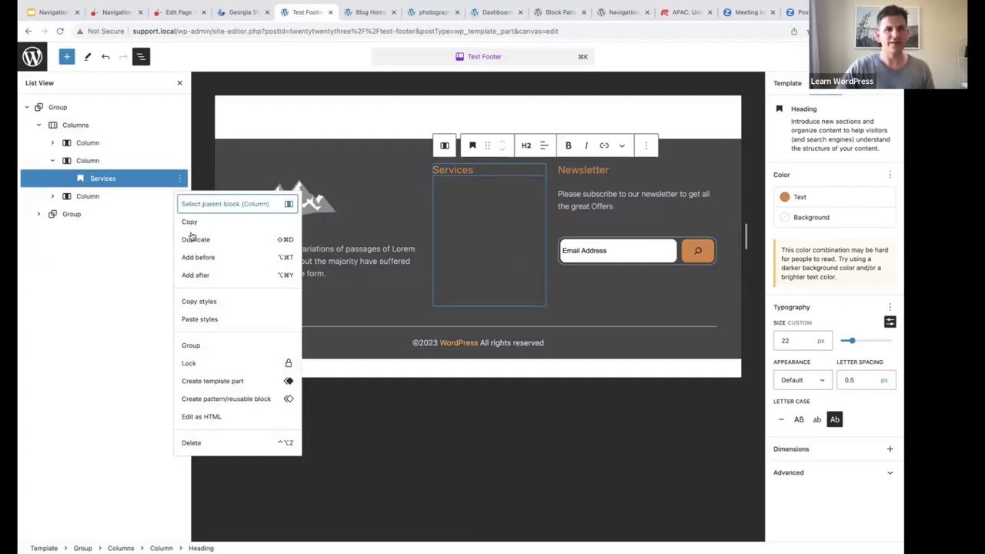
click(199, 276)
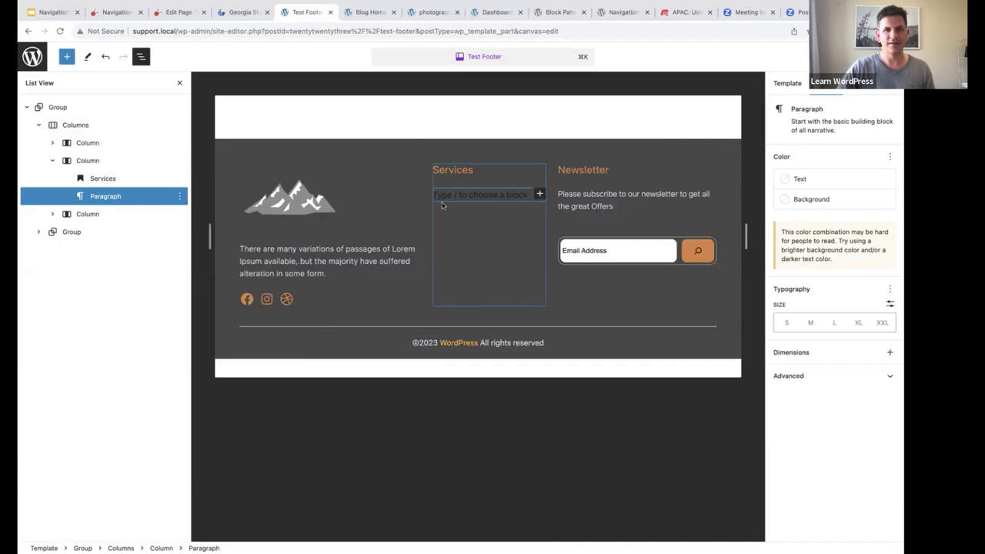
text(/)
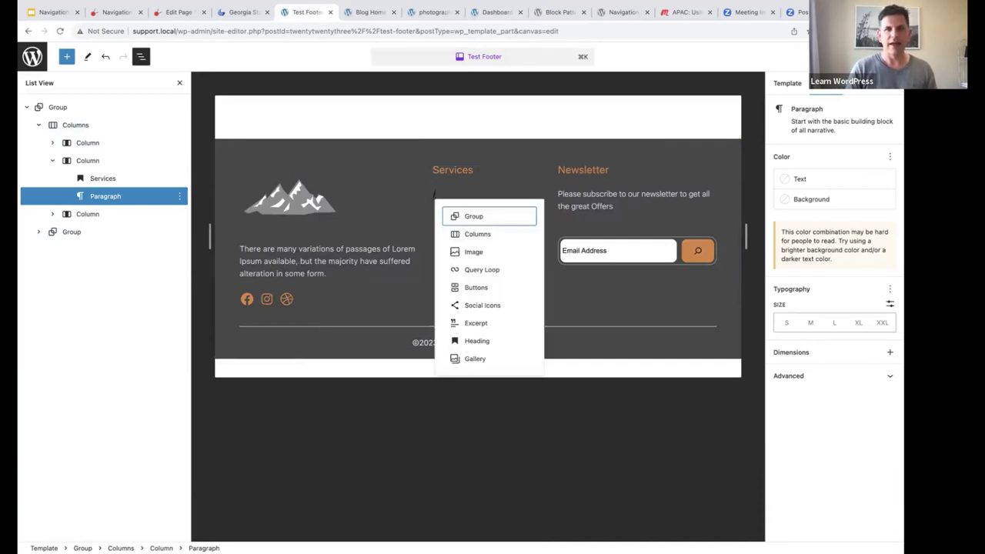
text(navil)
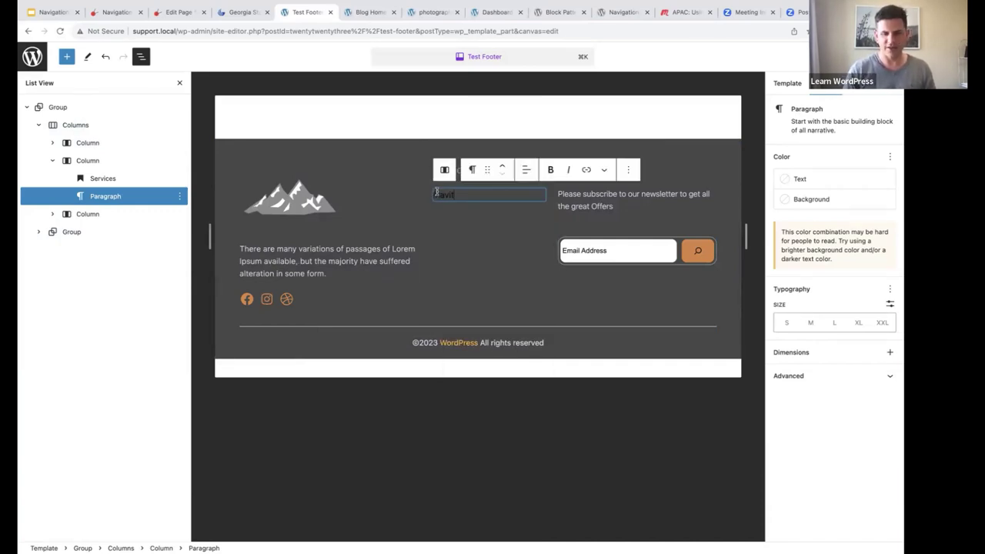
key(BackSpace)
text(g)
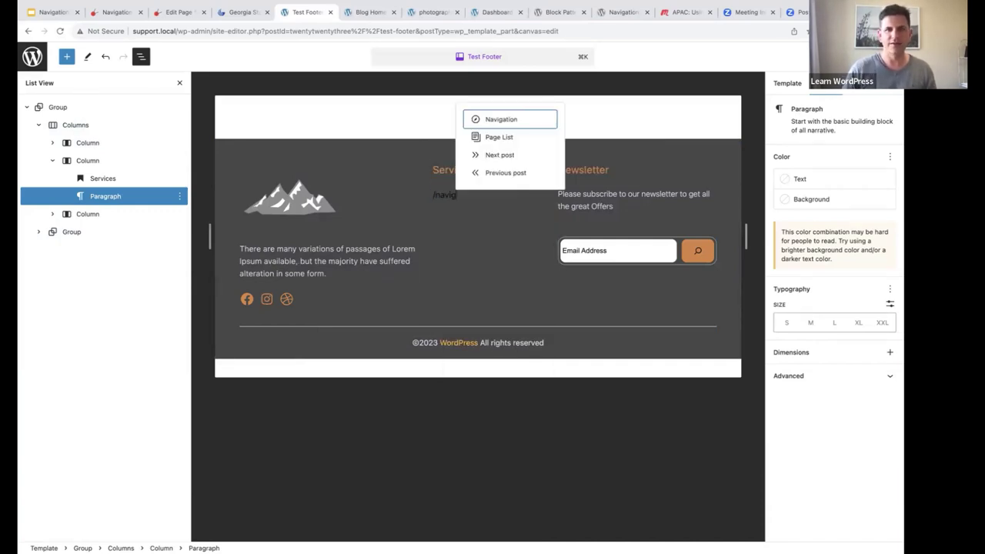
click(500, 120)
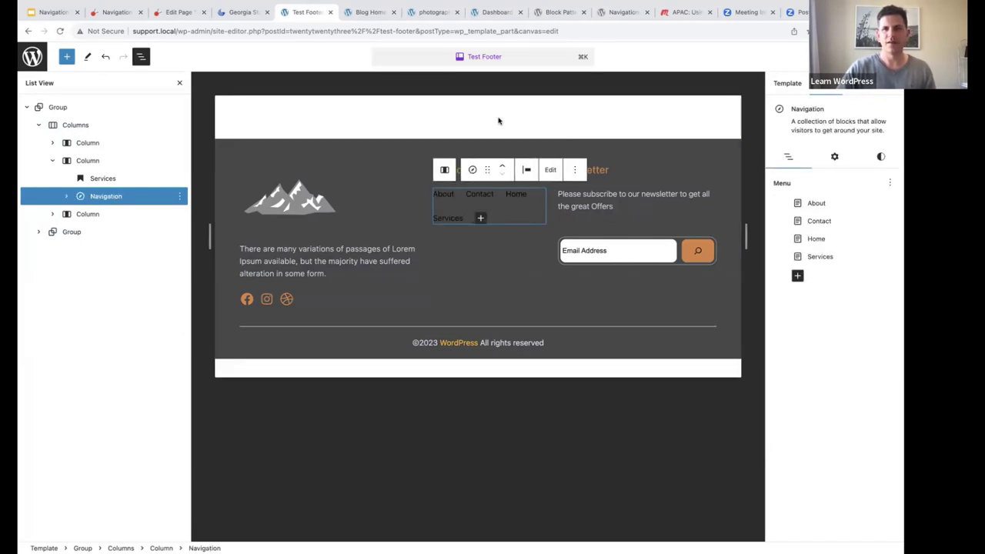
- Set the footer Navigation block's text color to white (Base, #FFFFFF) and its orientation to vertical
click(882, 157)
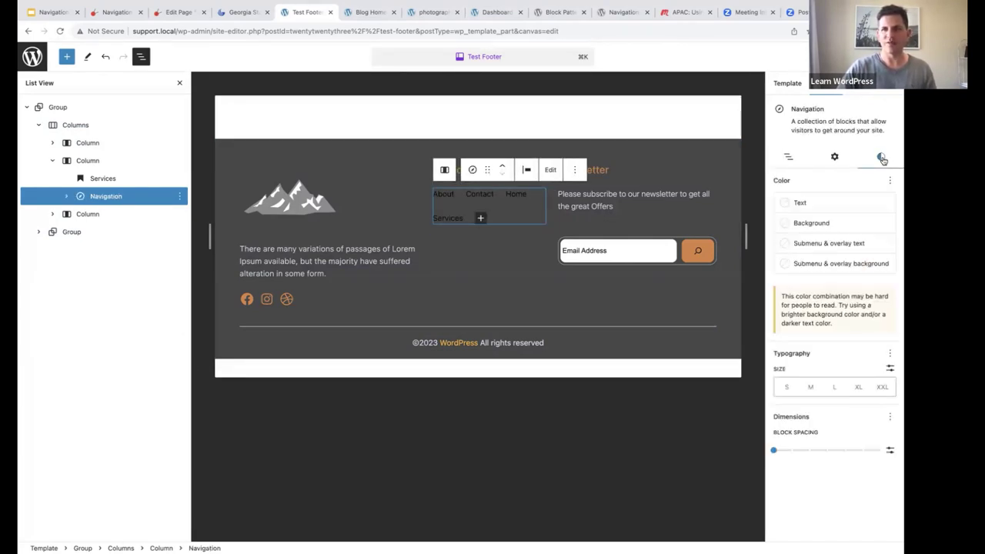
click(818, 204)
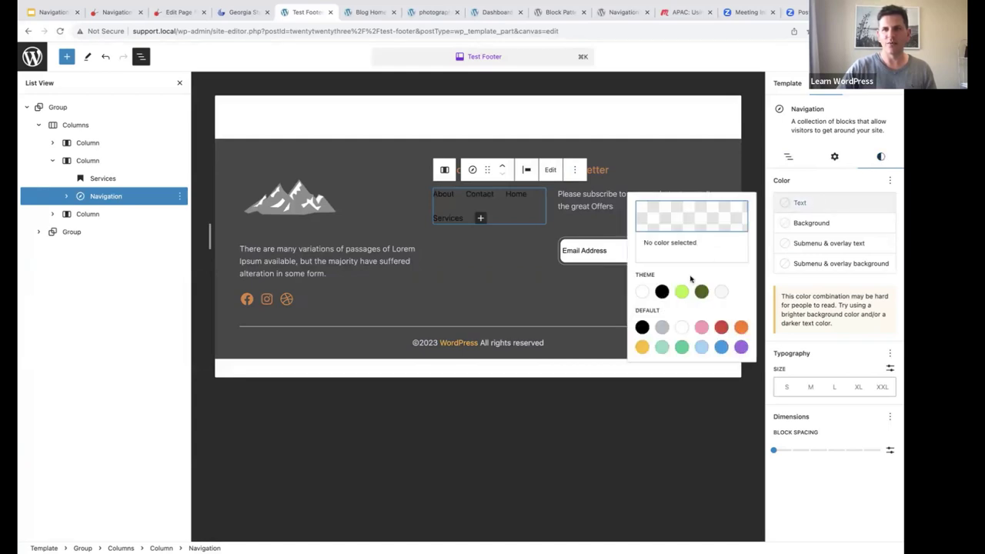
click(642, 291)
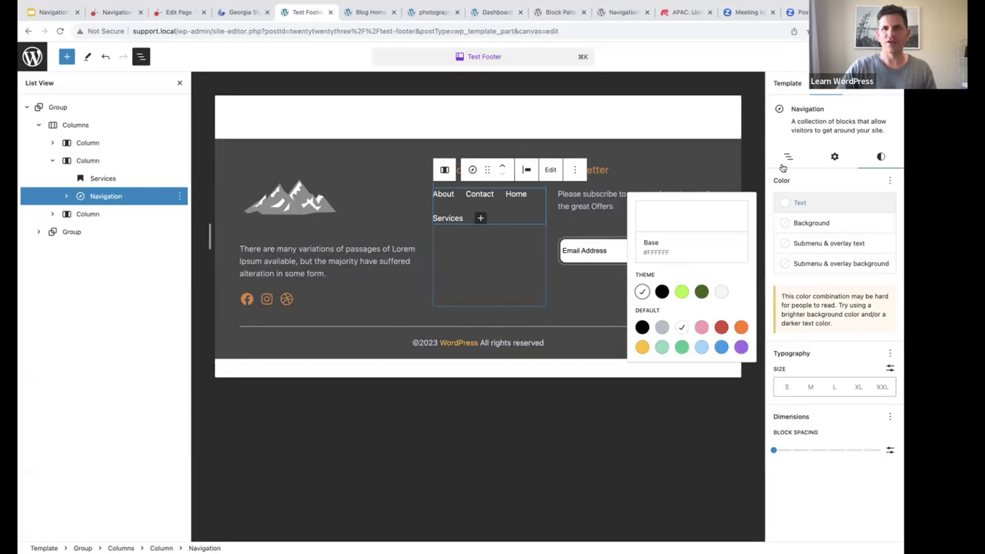
click(835, 157)
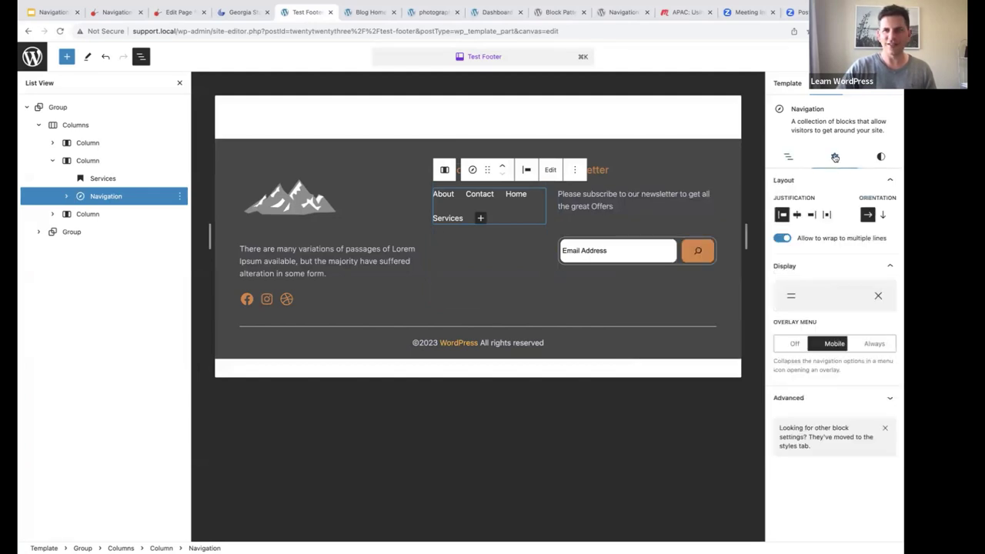
click(883, 215)
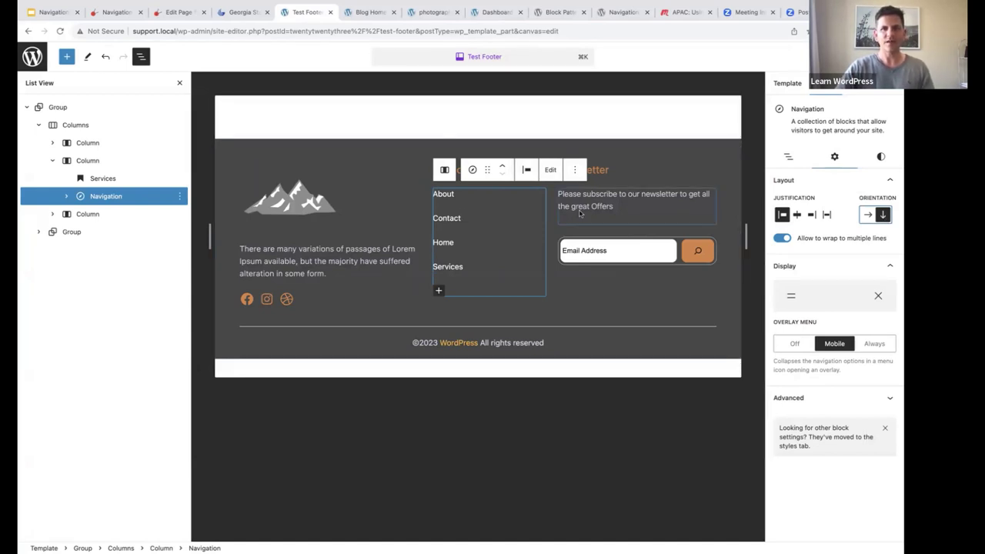
click(295, 152)
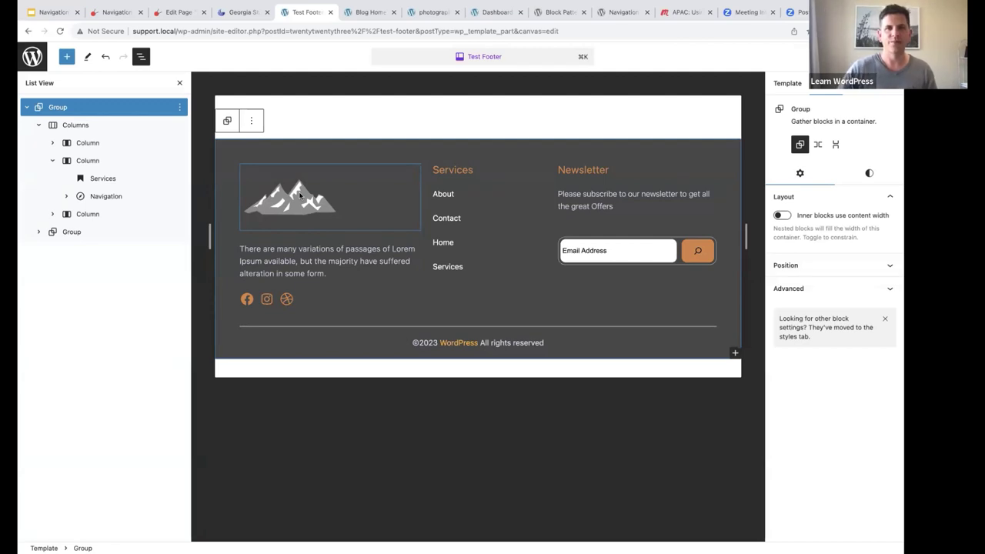
- Switch to the photography.local site and look over the home page's header with its logo, hero image and navigation
mouse_move(428, 6)
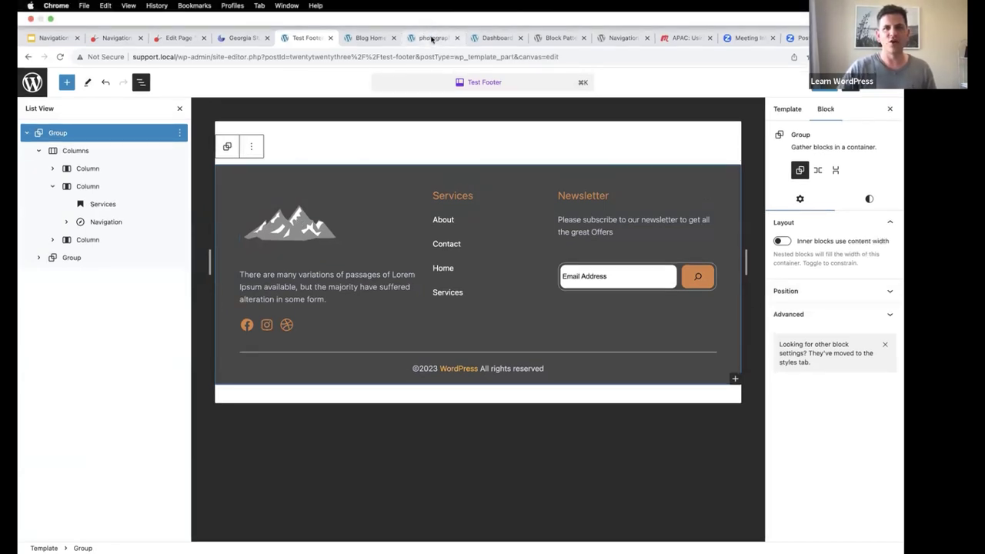
click(431, 38)
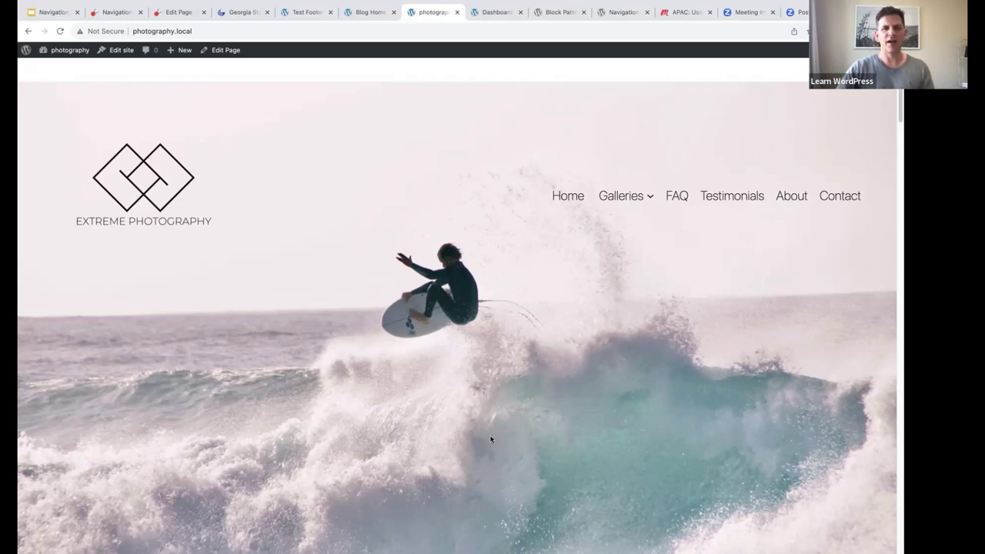
scroll(528, 395, down, 3)
scroll(526, 359, up, 2)
scroll(526, 360, down, 5)
scroll(526, 361, up, 6)
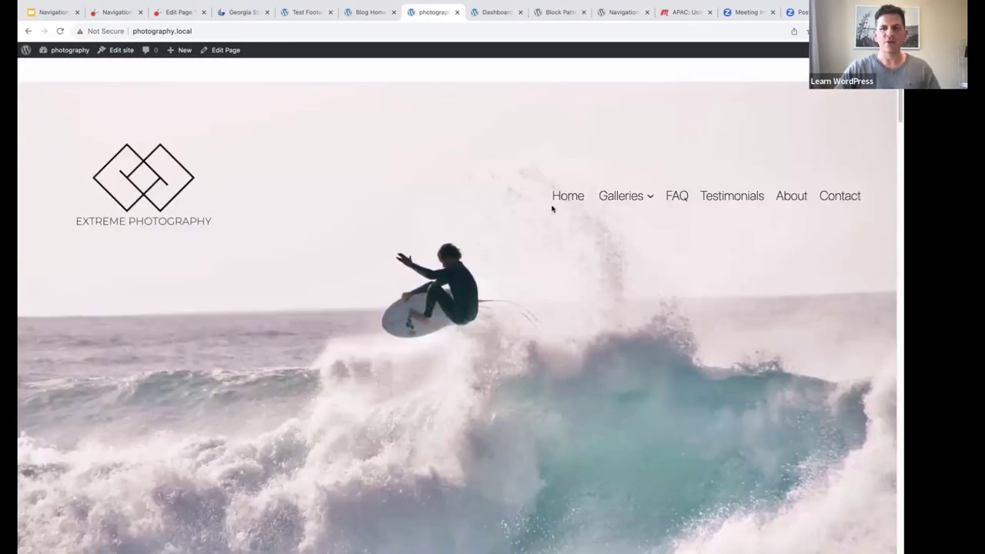
- Open the Action Sports page from the Galleries submenu and look through its header and posts down towards the footer
click(624, 198)
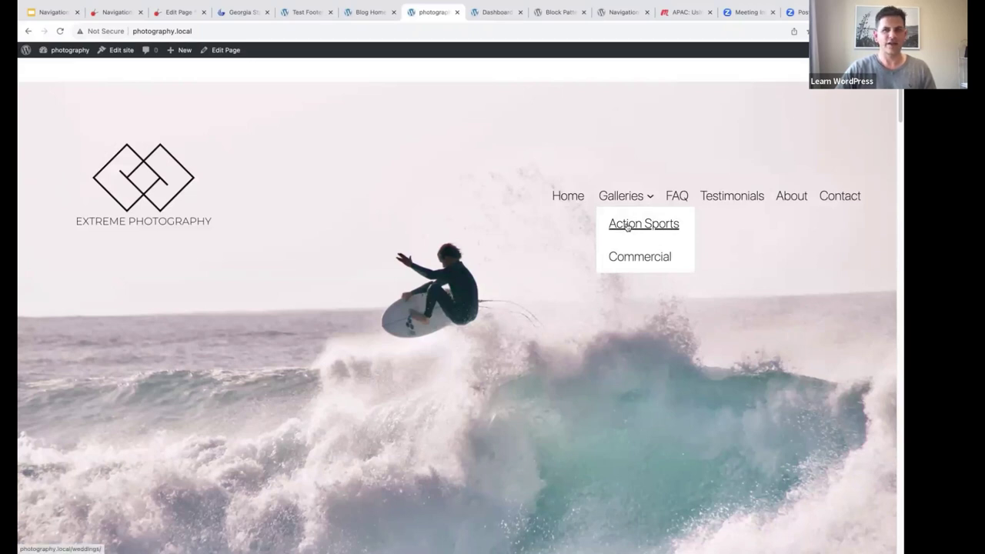
click(627, 227)
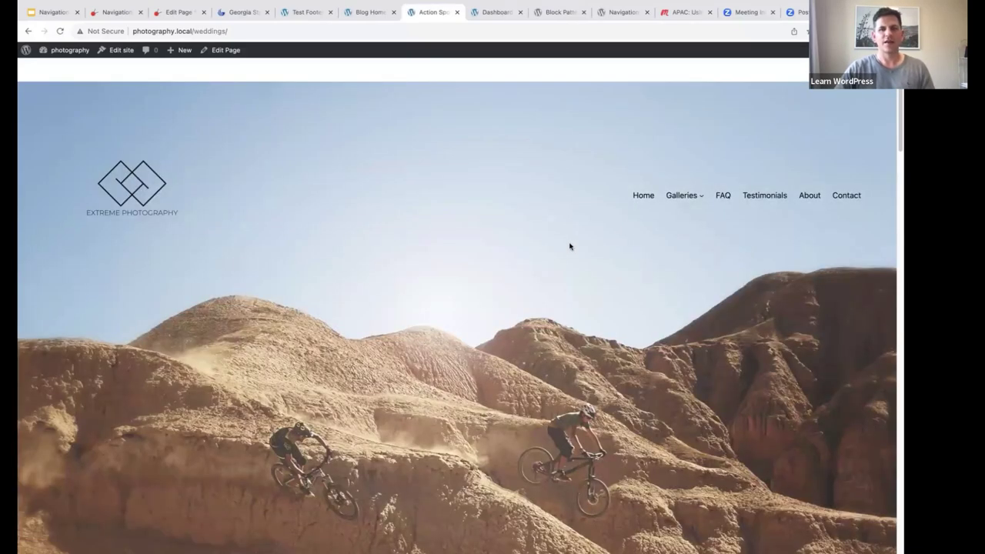
scroll(570, 247, down, 1)
scroll(569, 245, down, 4)
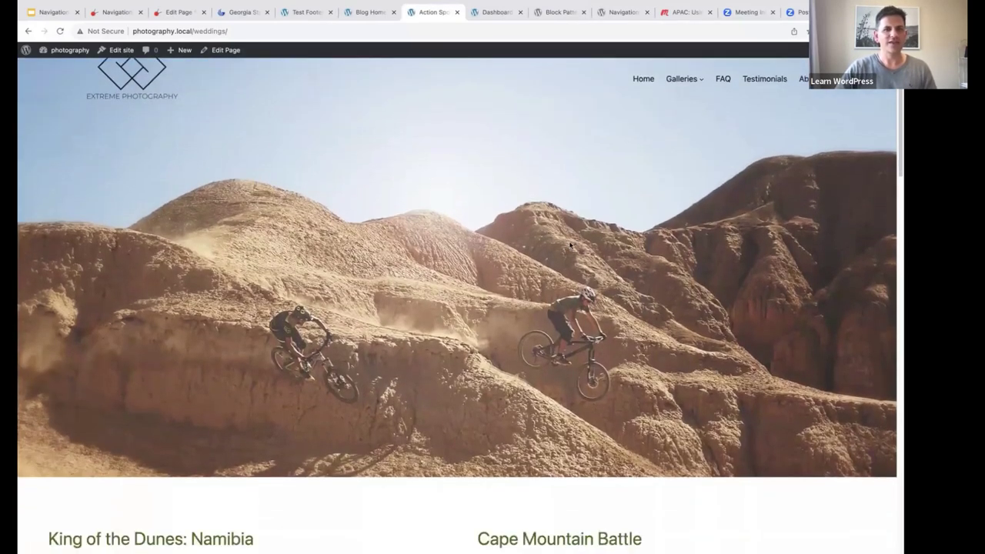
scroll(570, 245, down, 8)
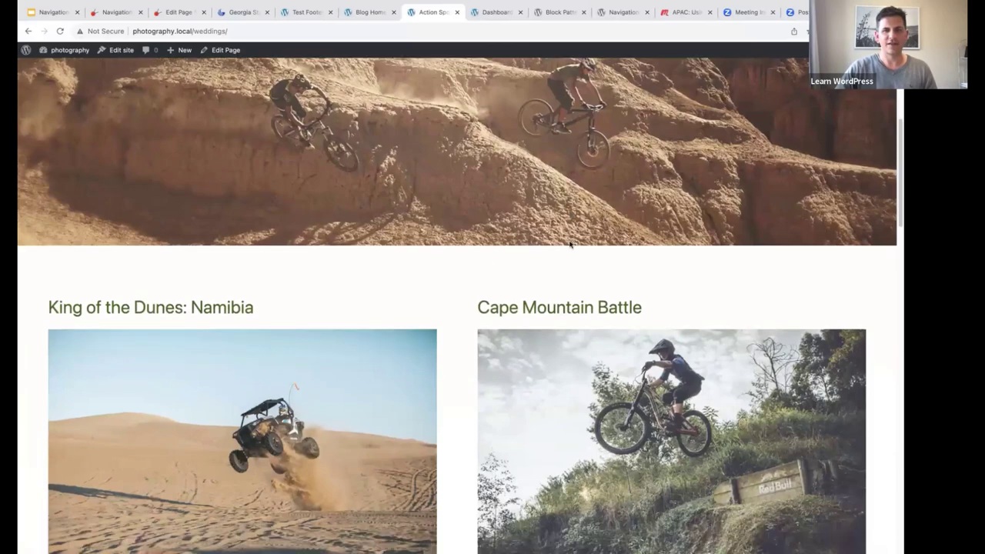
scroll(567, 244, down, 7)
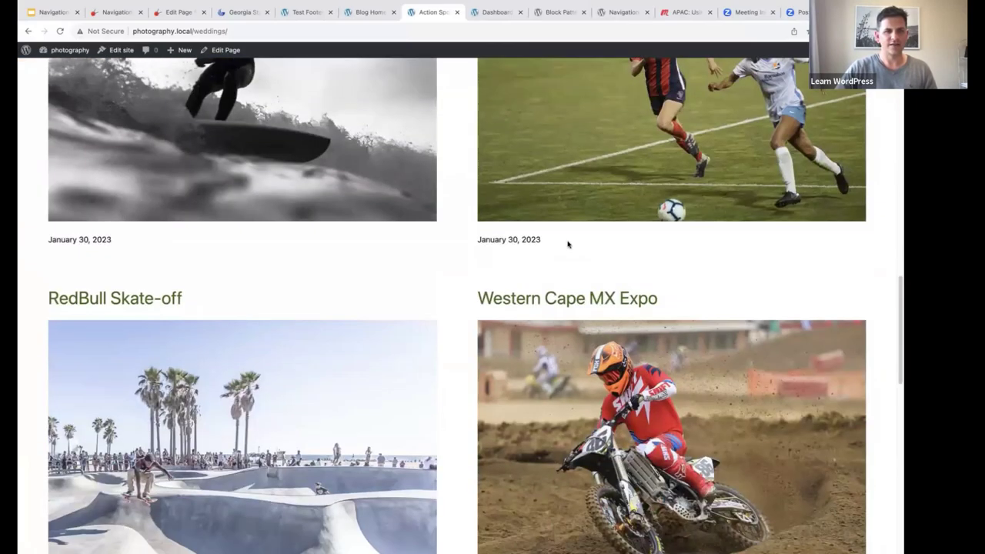
scroll(139, 210, down, 5)
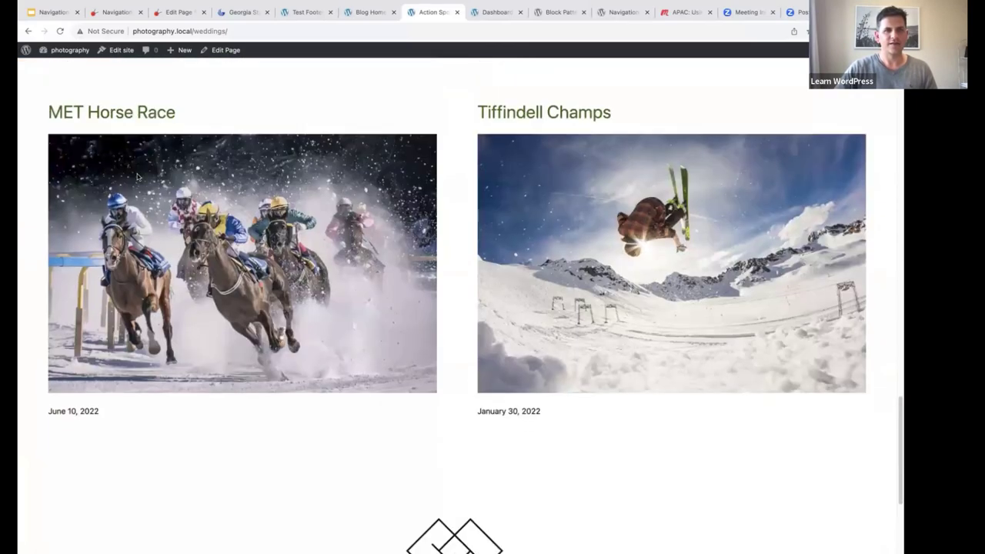
- Open the RedBull Skate-off post from the Action Sports gallery and look at its header
scroll(114, 88, up, 4)
click(355, 315)
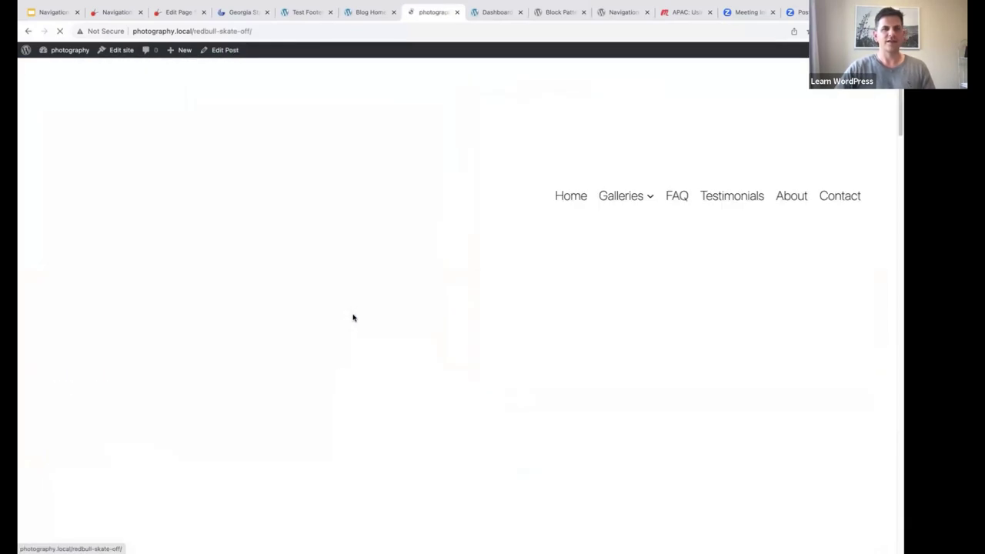
scroll(542, 178, down, 1)
scroll(465, 114, down, 1)
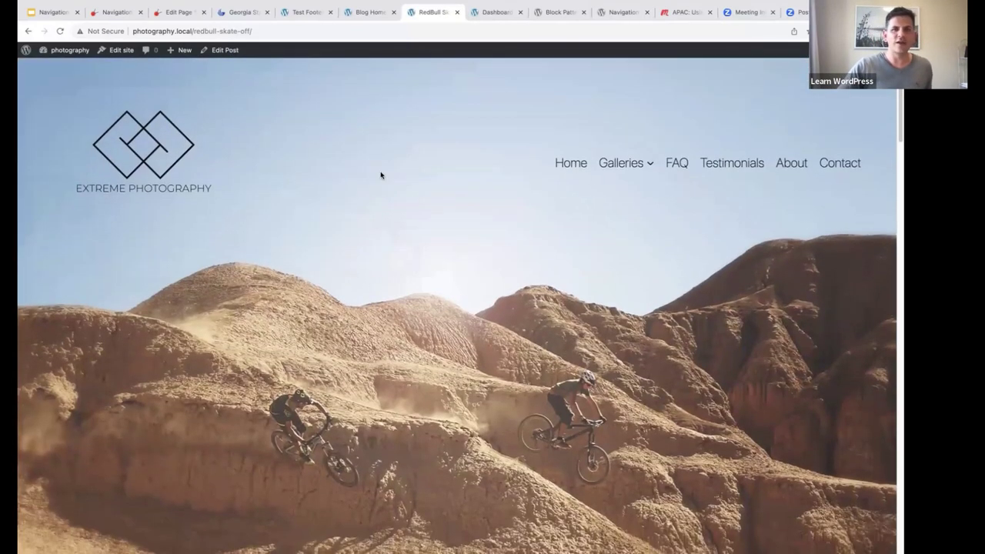
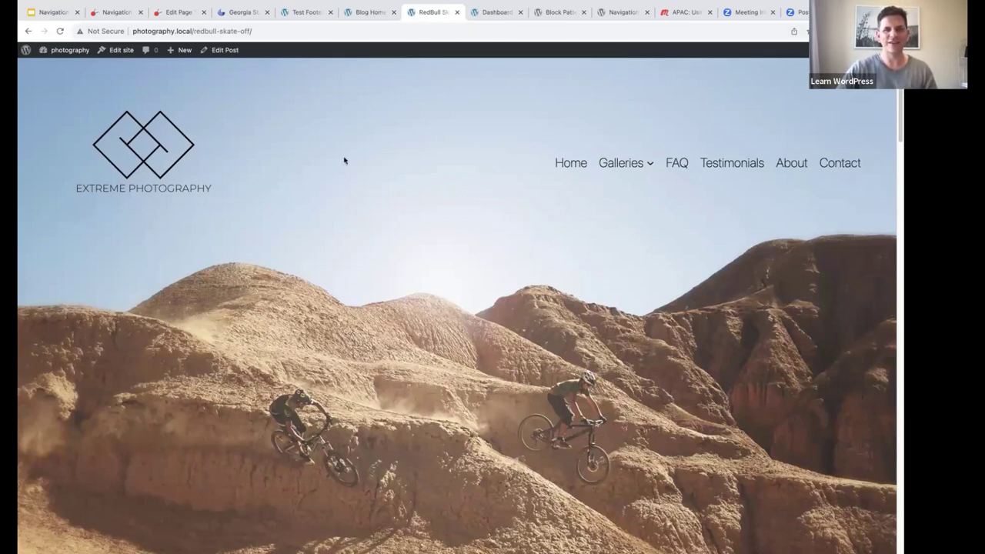
- From the photography site's dashboard, open the Site Editor and show the Header template parts under Patterns
click(486, 13)
mouse_move(53, 204)
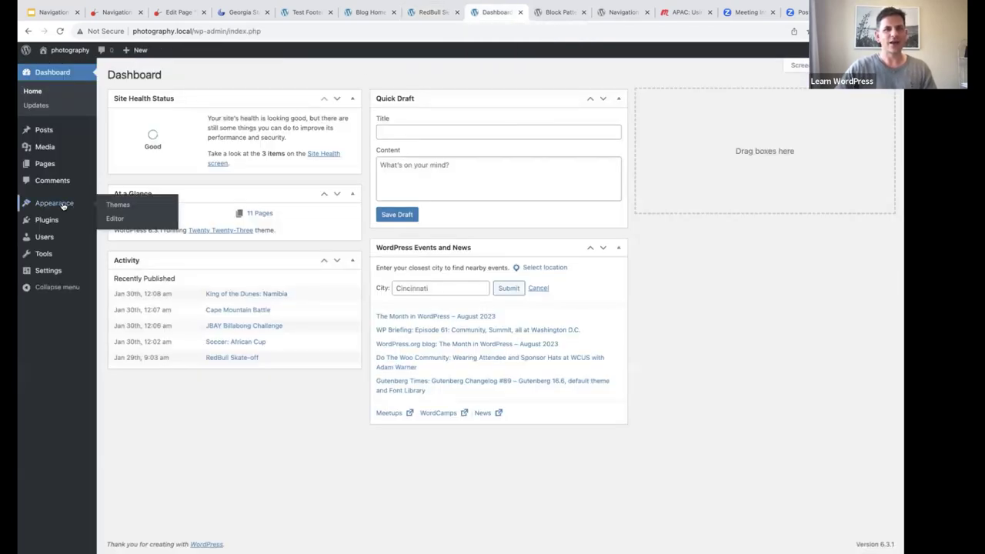
click(114, 220)
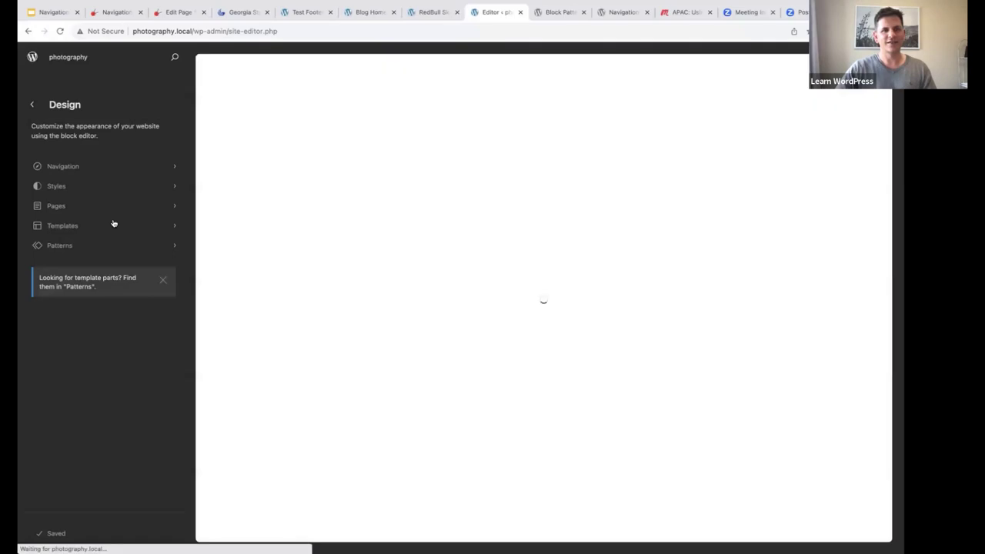
click(60, 245)
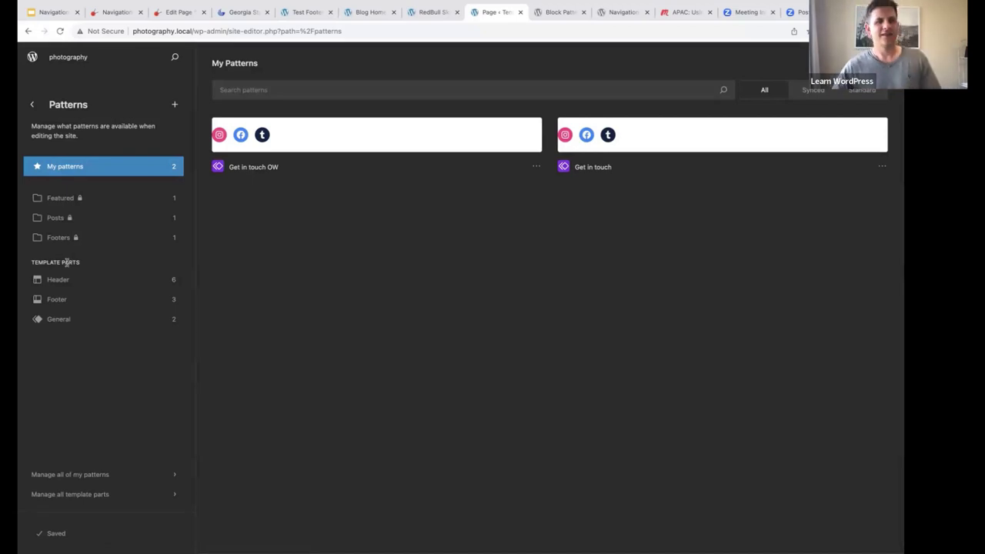
click(58, 280)
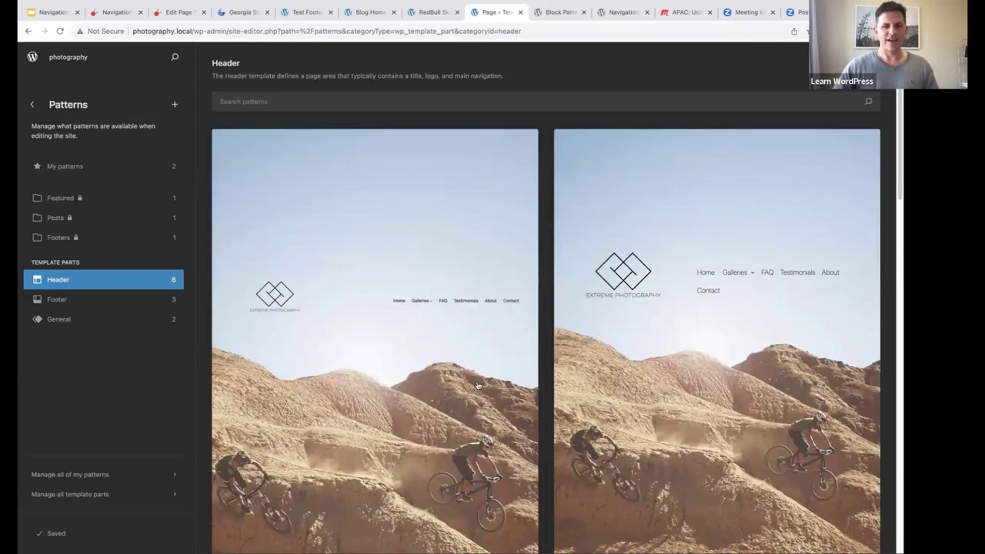
- Create a template part named "Navigation block example" in the Header area
click(173, 106)
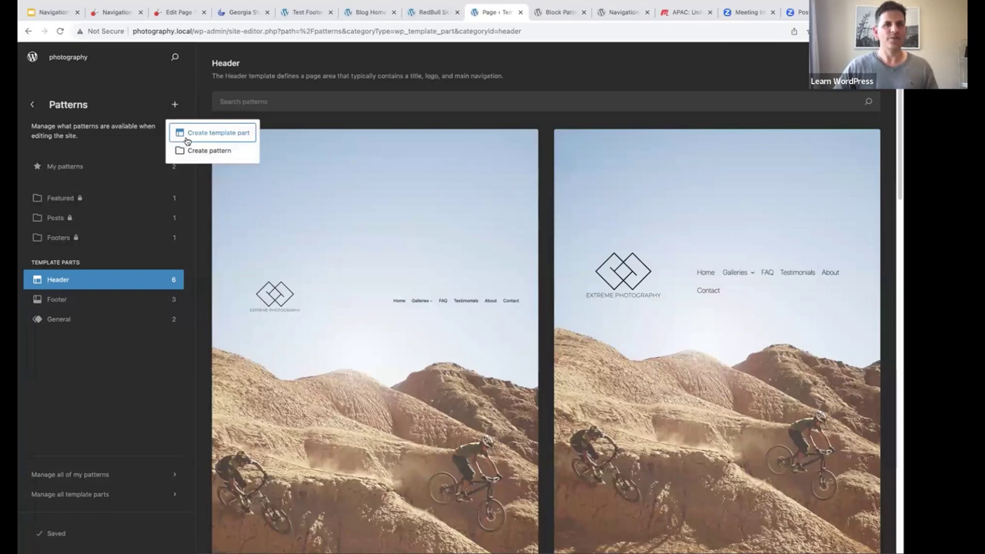
click(232, 136)
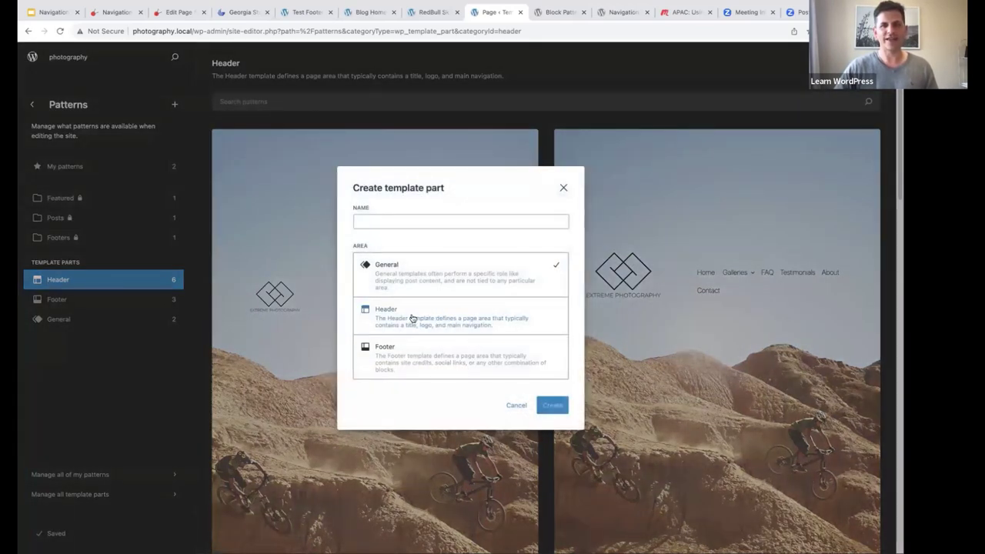
click(412, 318)
click(377, 220)
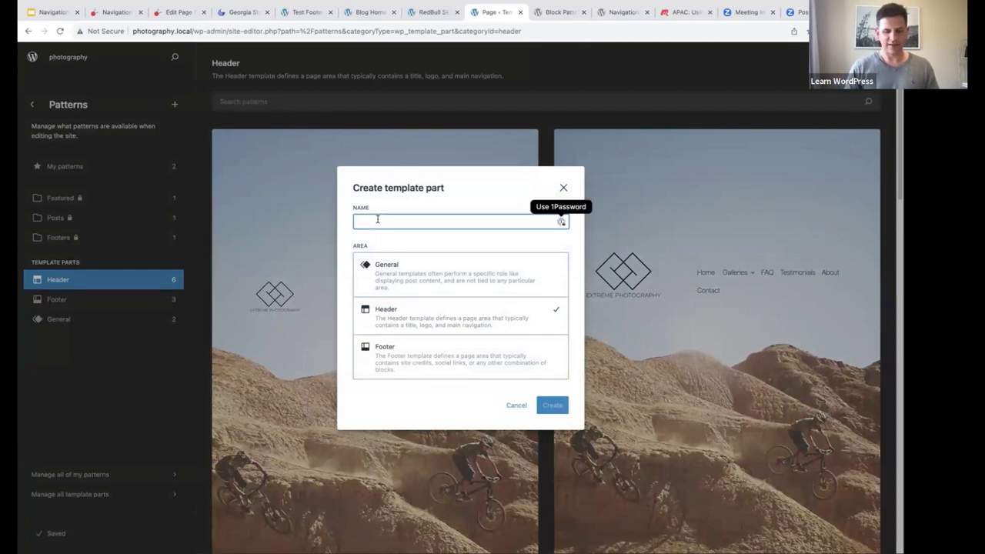
text(Navigat)
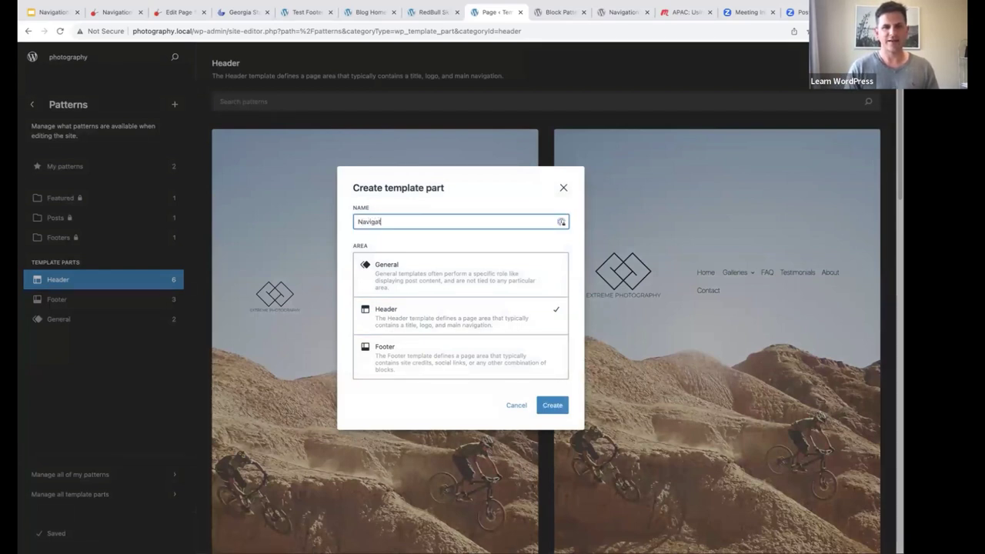
text(ion block example)
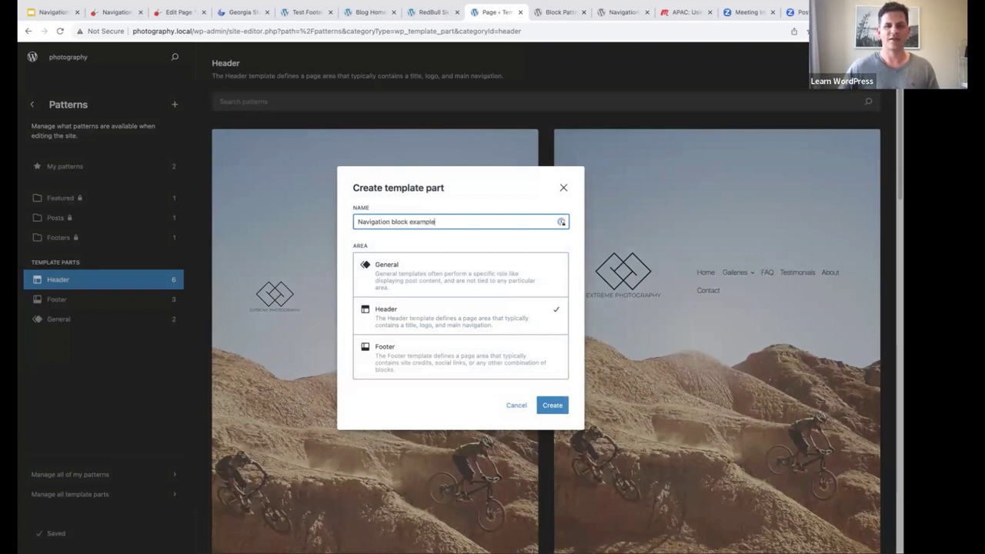
click(549, 406)
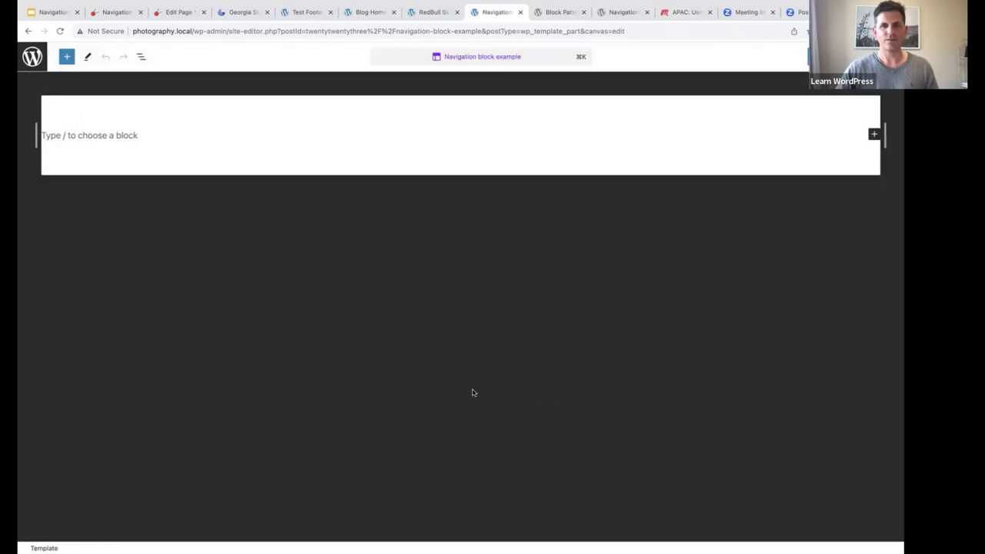
- Insert a Cover block in the empty header and fill it with the desert mountain-biking image from the Media Library
click(68, 132)
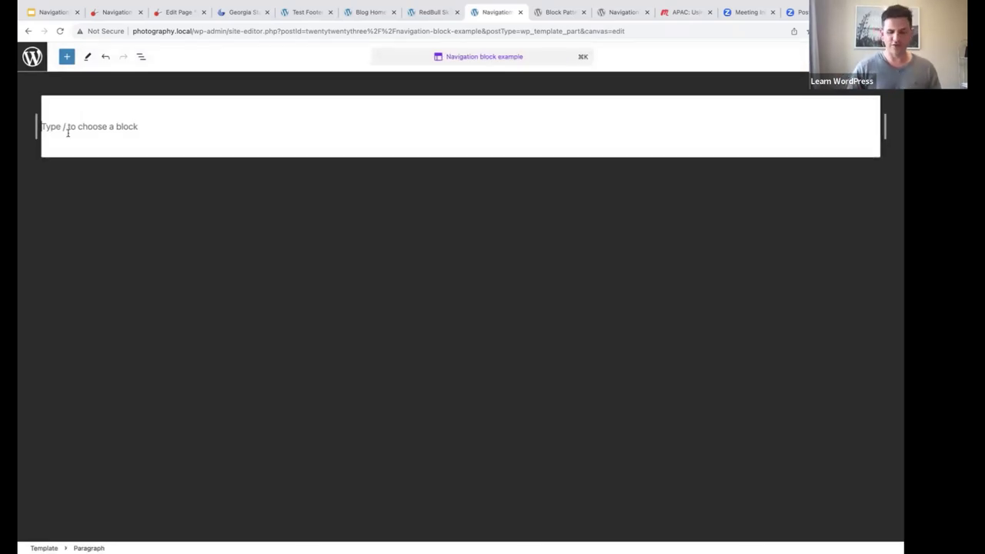
text(/cover)
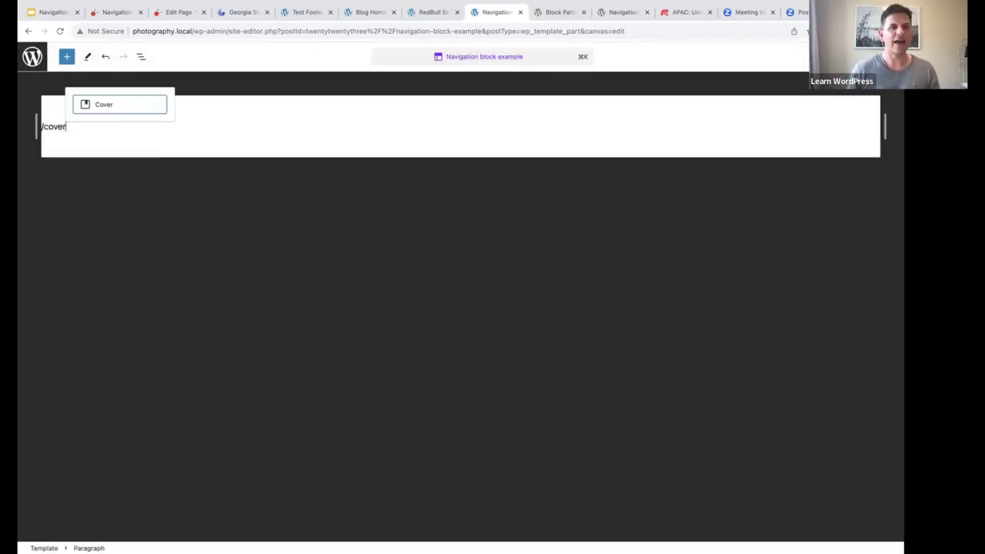
click(116, 106)
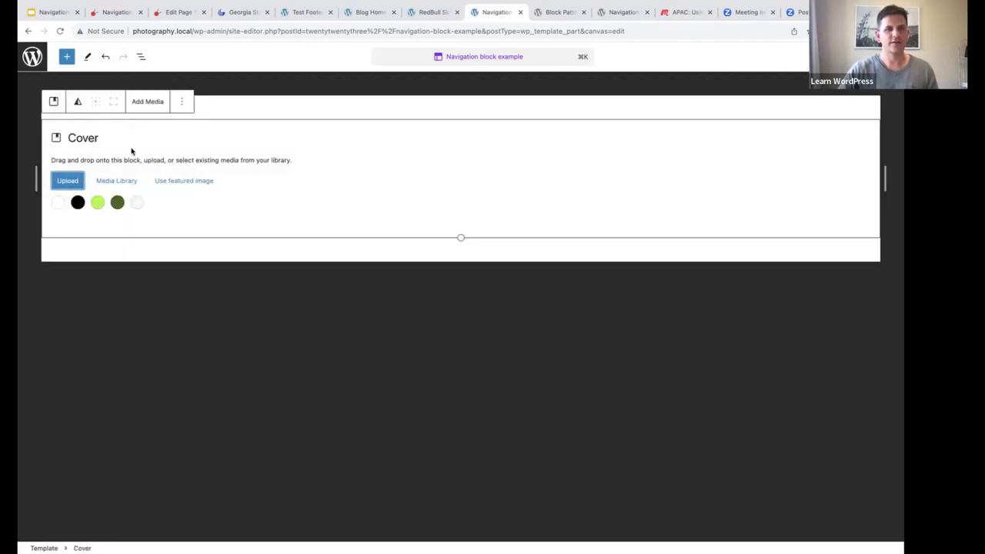
click(118, 181)
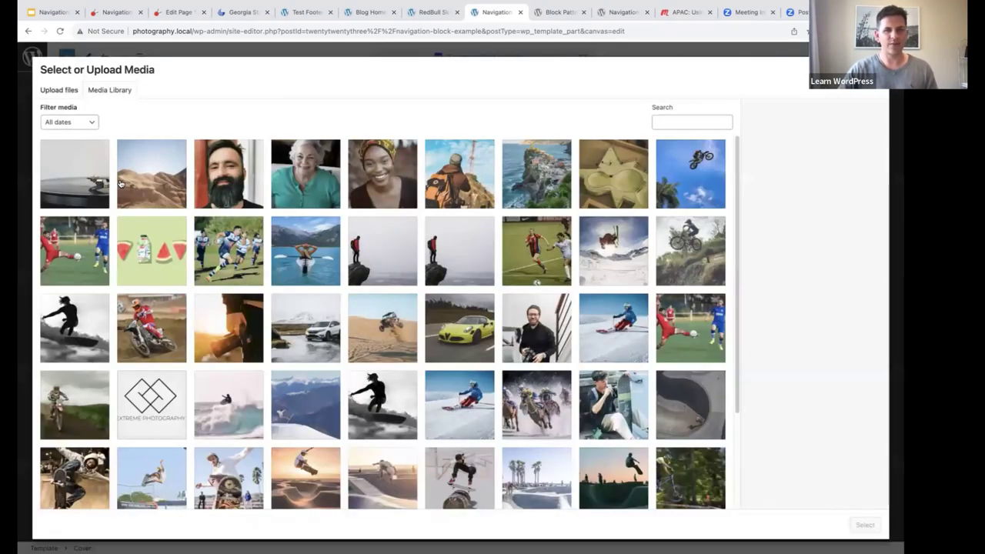
scroll(620, 284, down, 5)
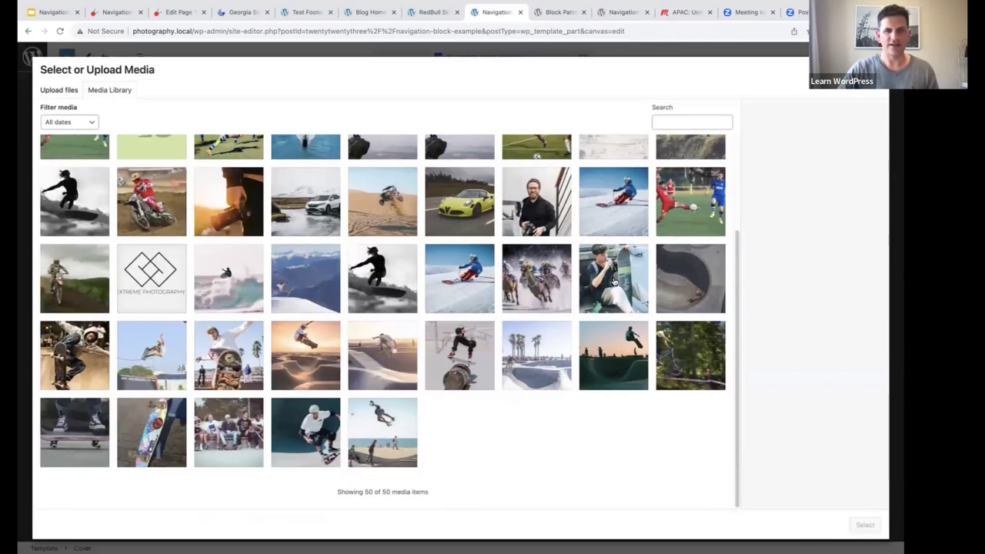
scroll(614, 282, up, 5)
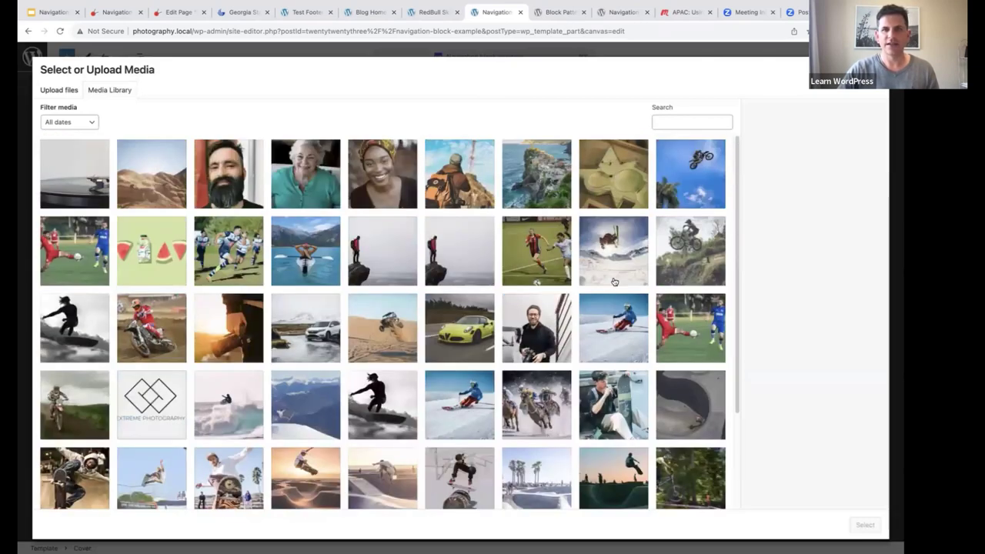
click(150, 181)
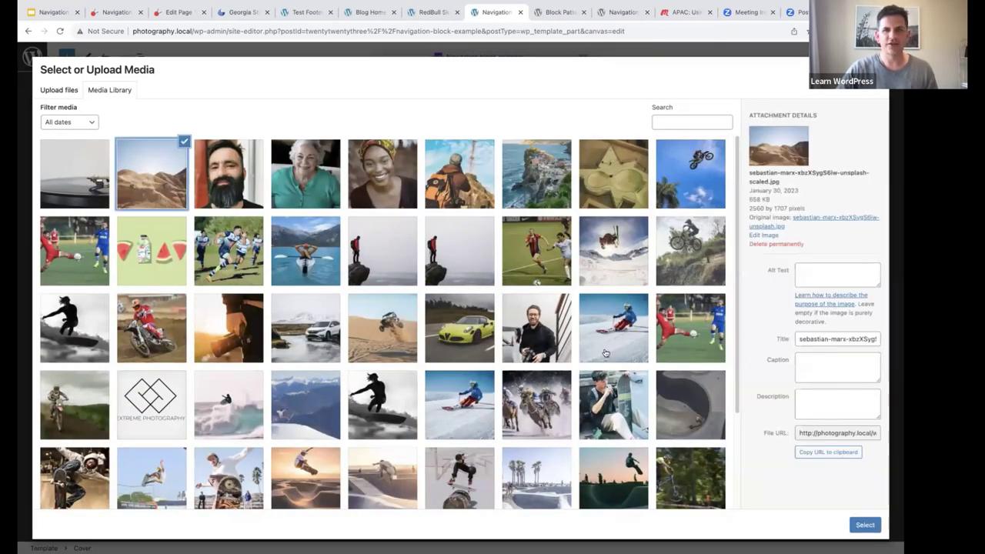
click(864, 525)
- Set the Cover block's overlay opacity to 0 in its style settings
click(110, 133)
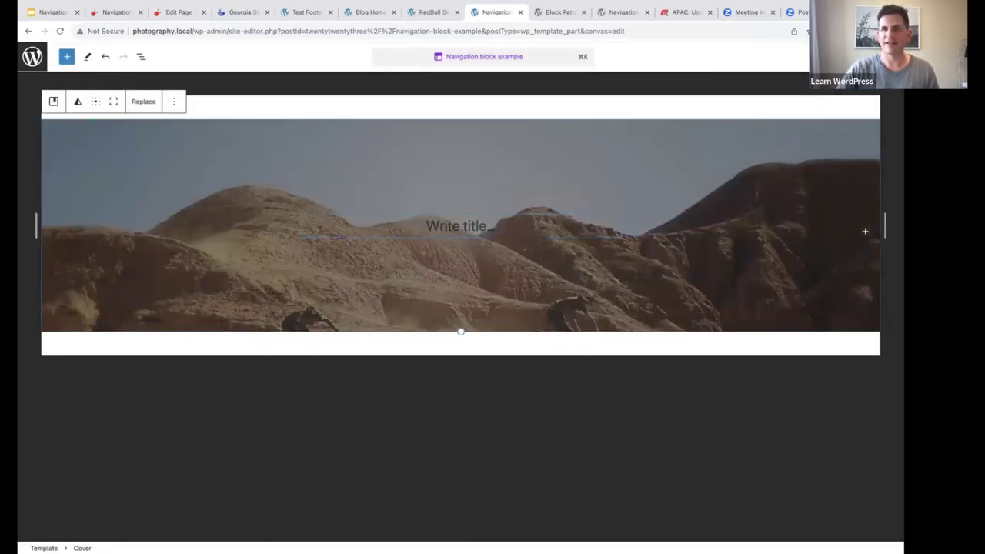
click(856, 56)
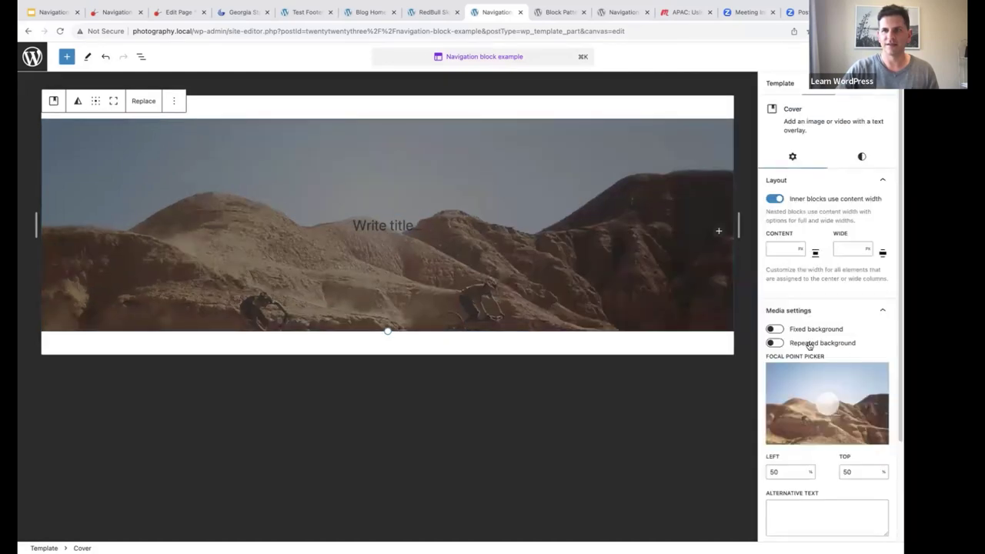
scroll(814, 446, down, 3)
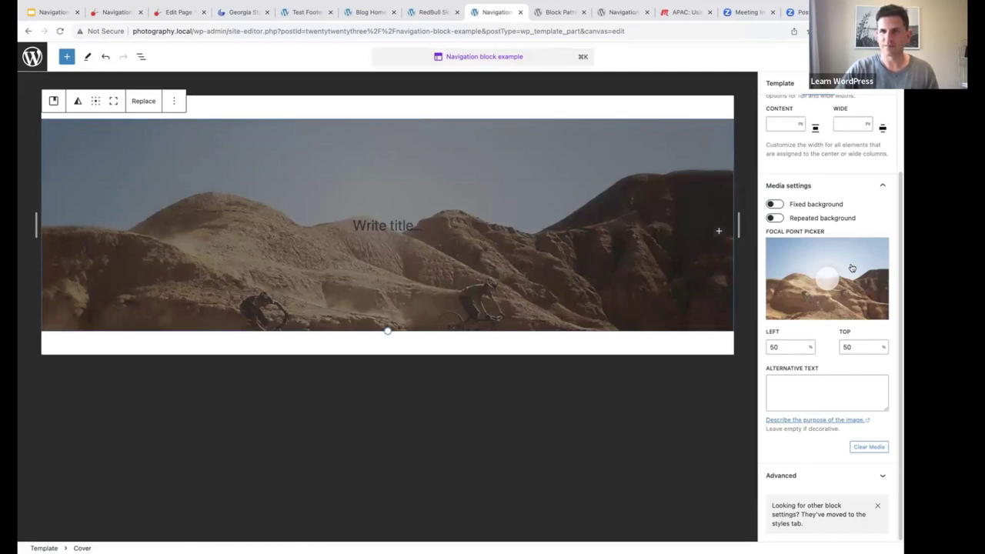
scroll(851, 268, up, 5)
click(860, 162)
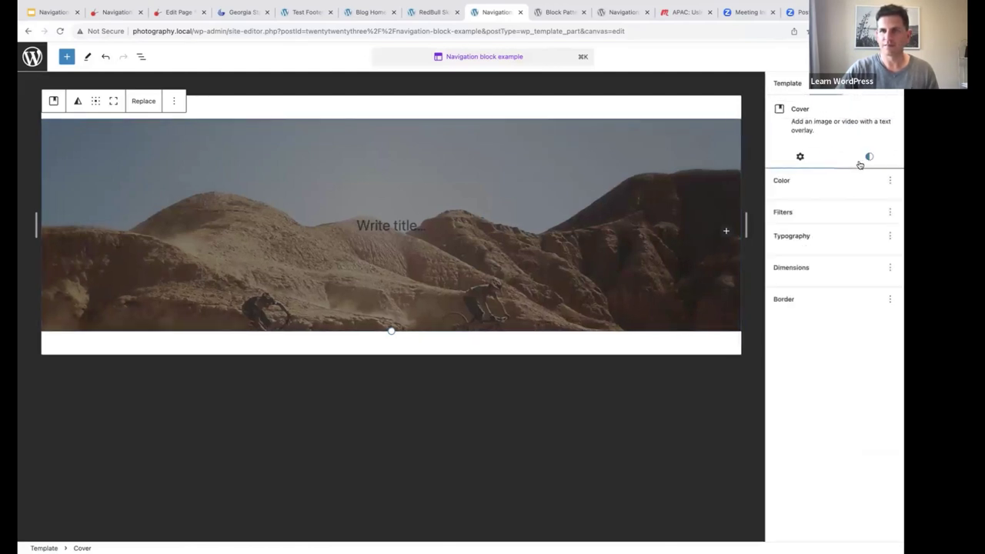
drag(807, 263, 761, 265)
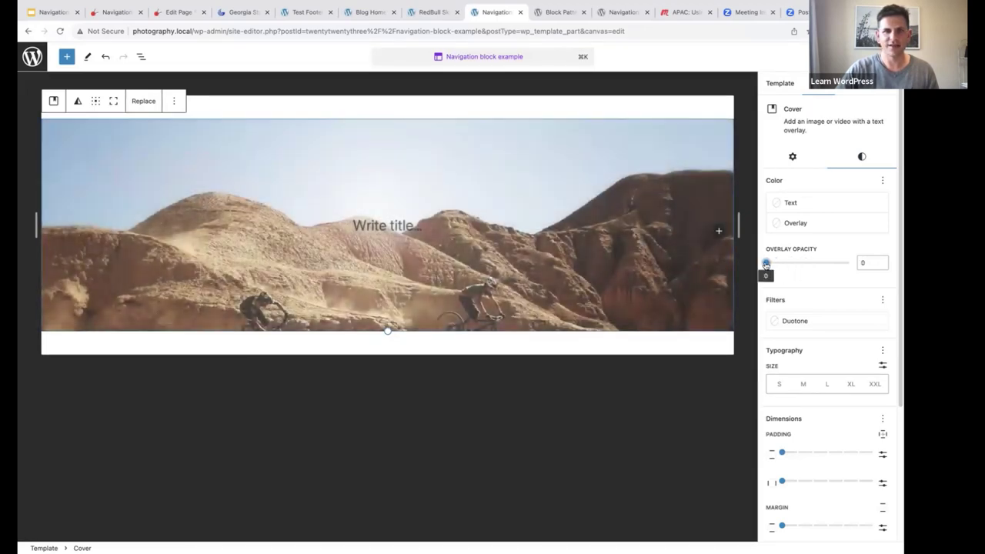
- Increase the Cover block's height until both cyclists and their bikes are fully visible in the image
click(387, 227)
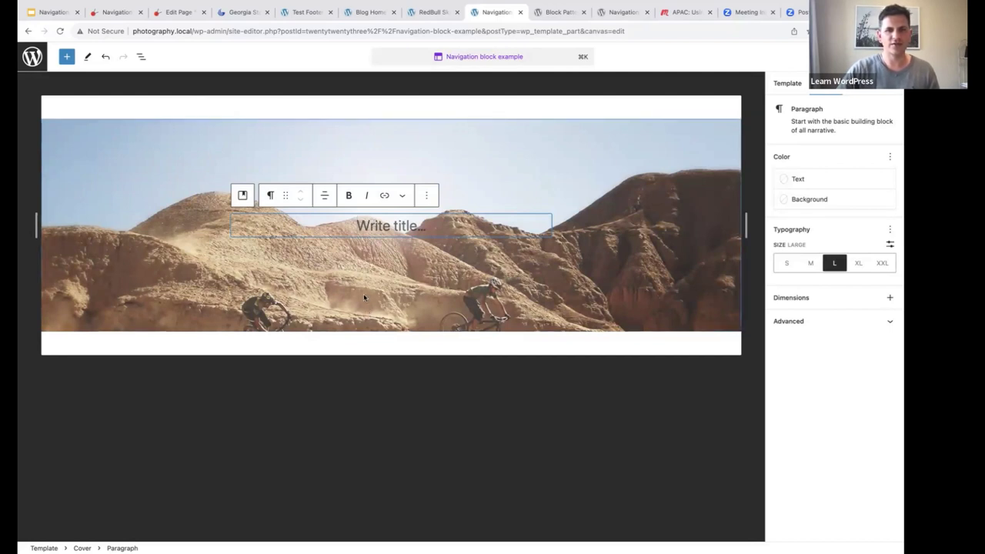
click(176, 139)
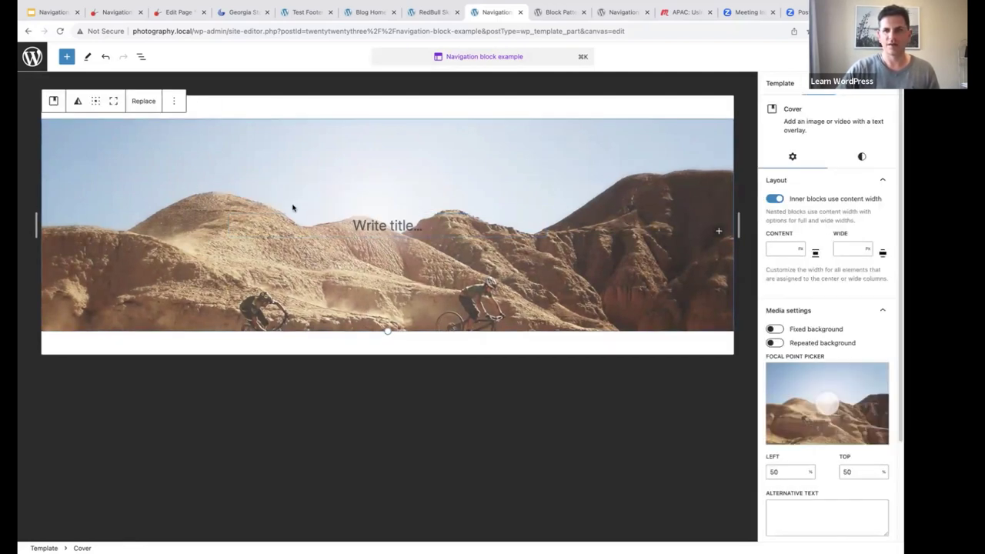
scroll(820, 280, down, 3)
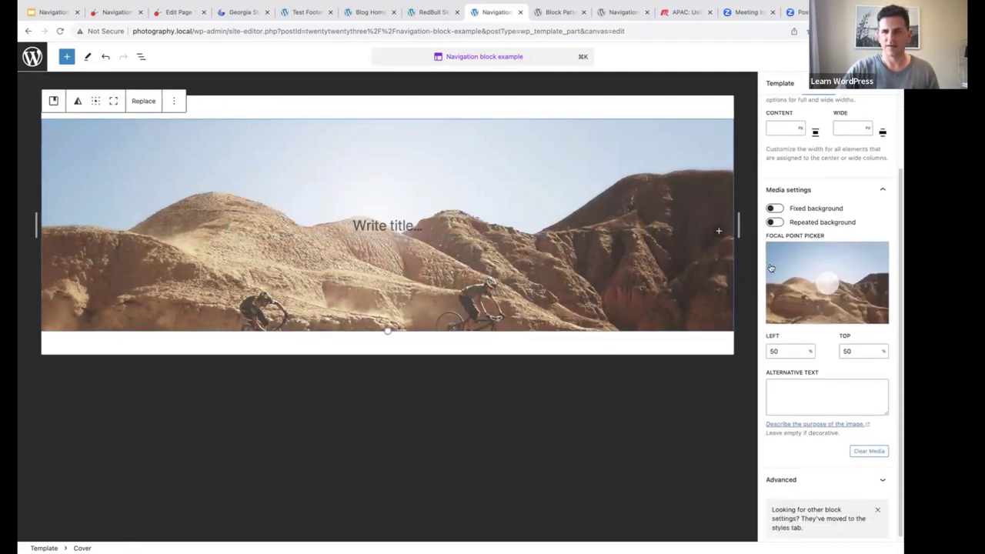
drag(397, 362, 396, 490)
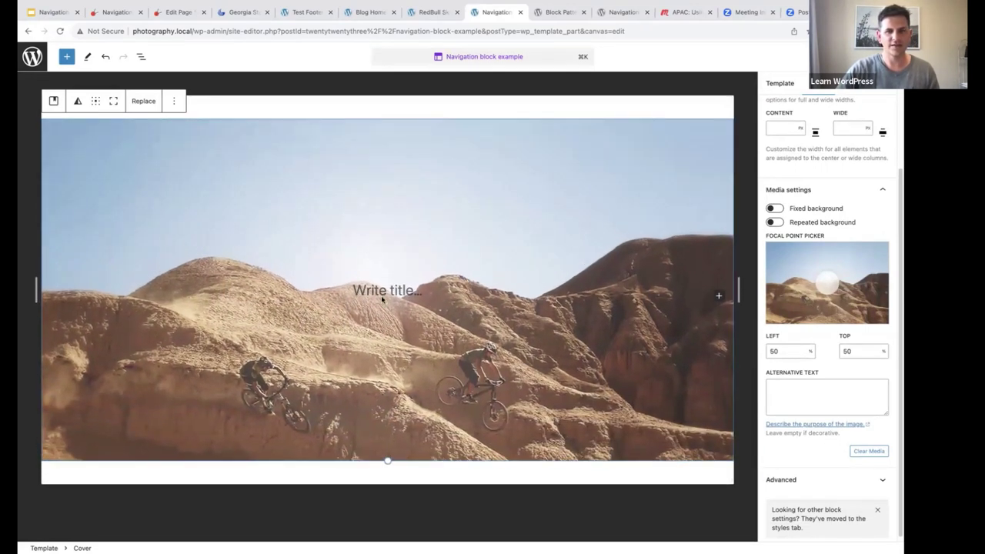
- Insert a Row block in place of the title placeholder inside the Cover block
click(382, 296)
text(/cov)
key(BackSpace)
key(BackSpace)
key(BackSpace)
text(row)
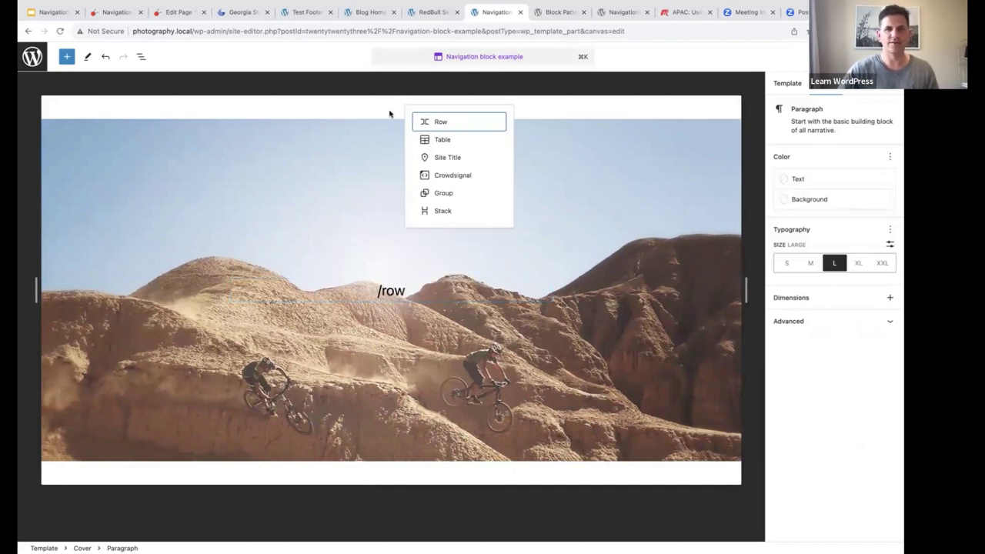
click(452, 123)
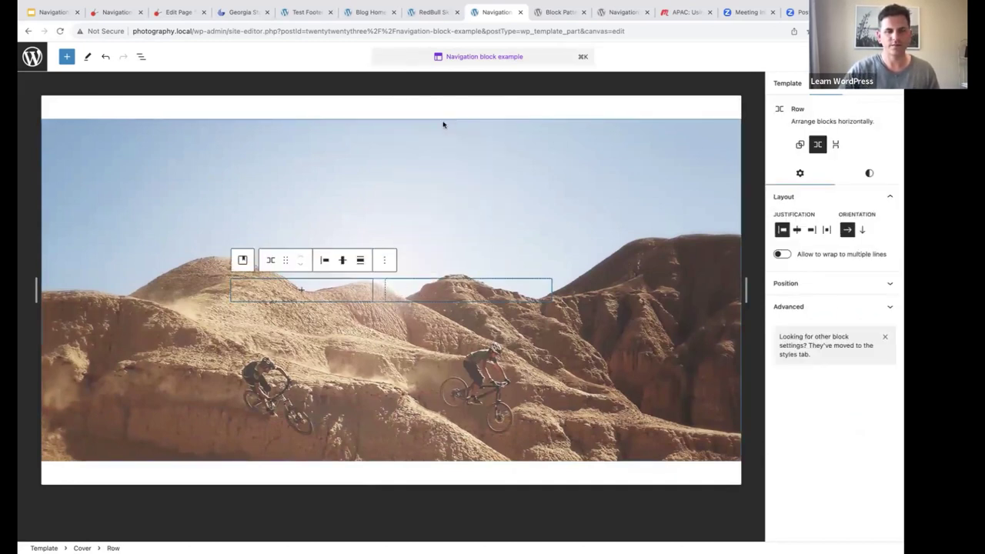
- Add a Site Logo block inside the Row and select the parent Row block
click(300, 291)
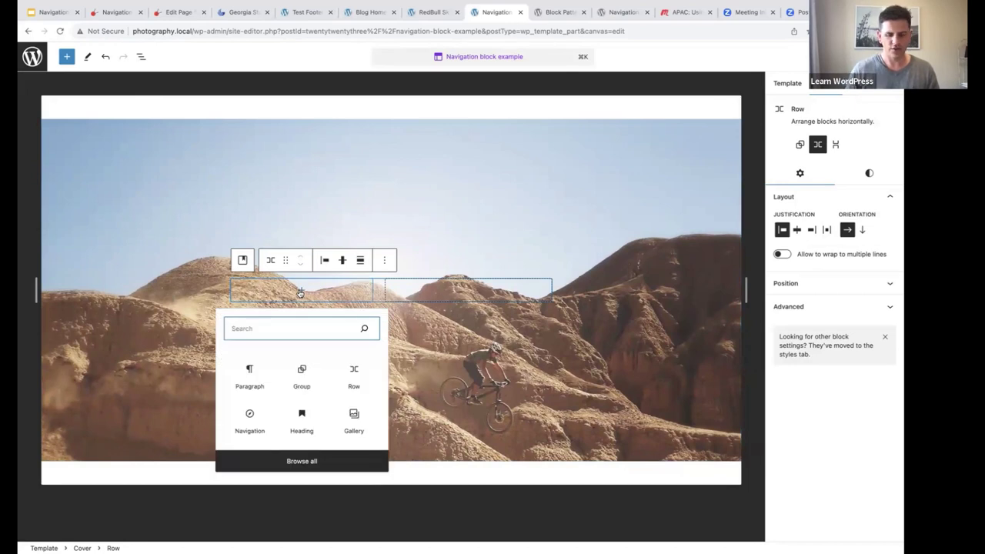
text(logo)
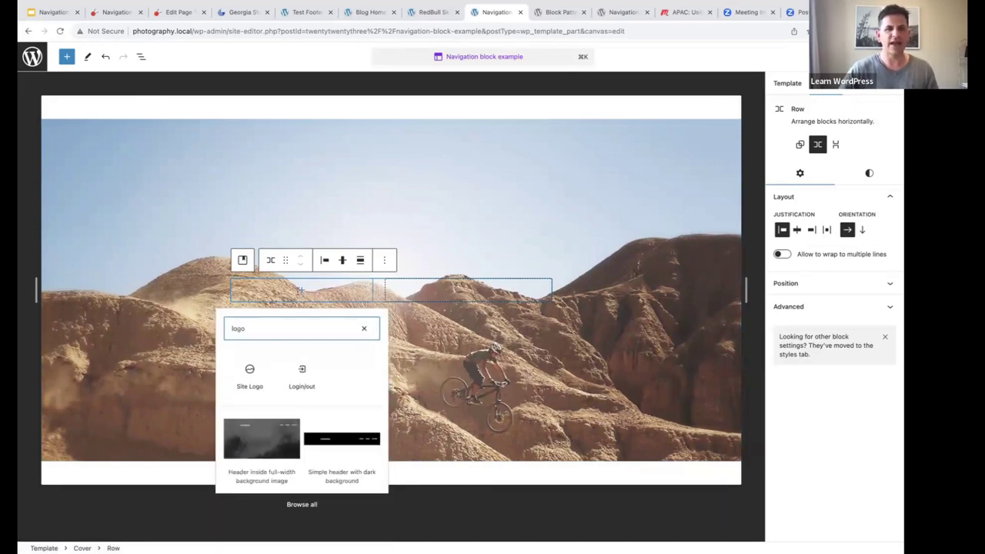
click(248, 379)
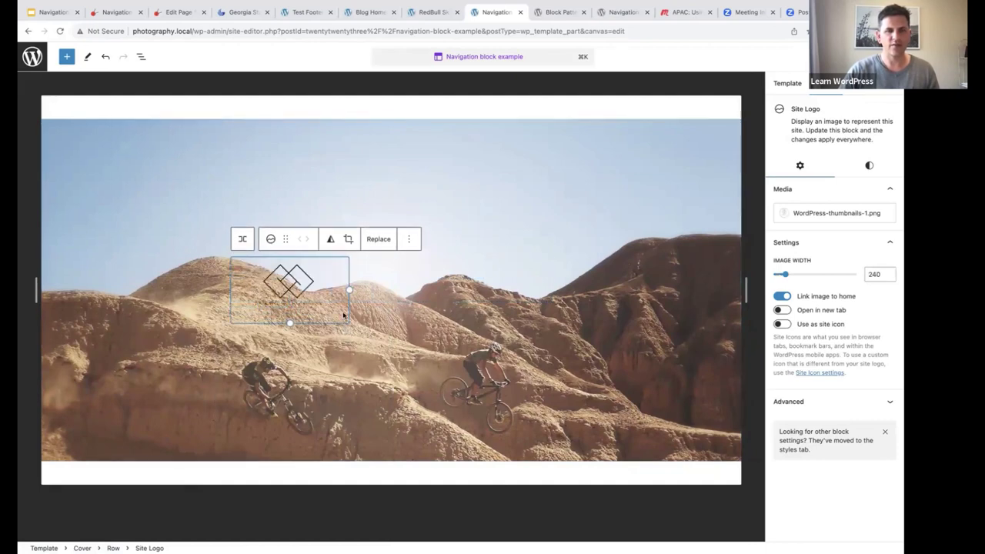
click(371, 286)
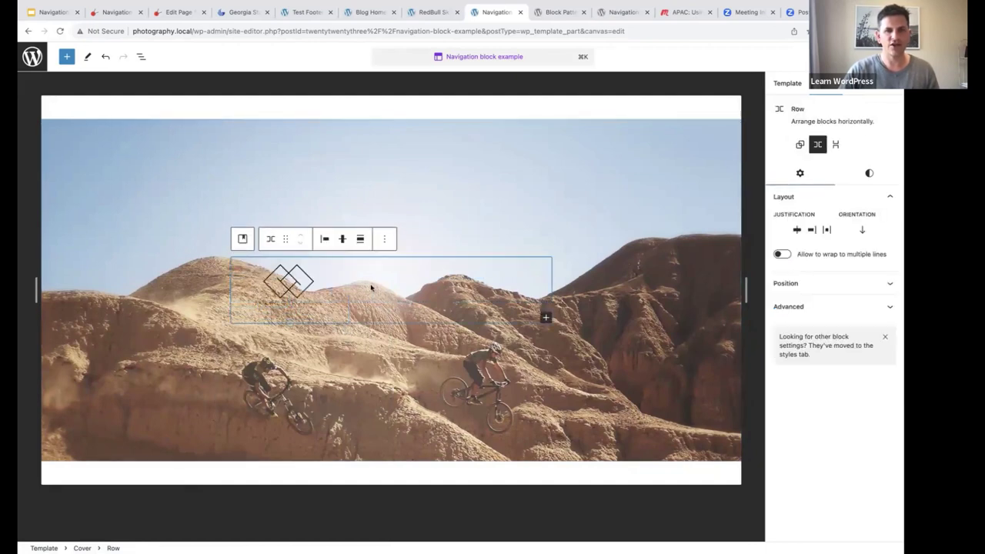
- Add a Navigation block to the Row beside the site logo and assign it the menu named "Navigation"
click(142, 59)
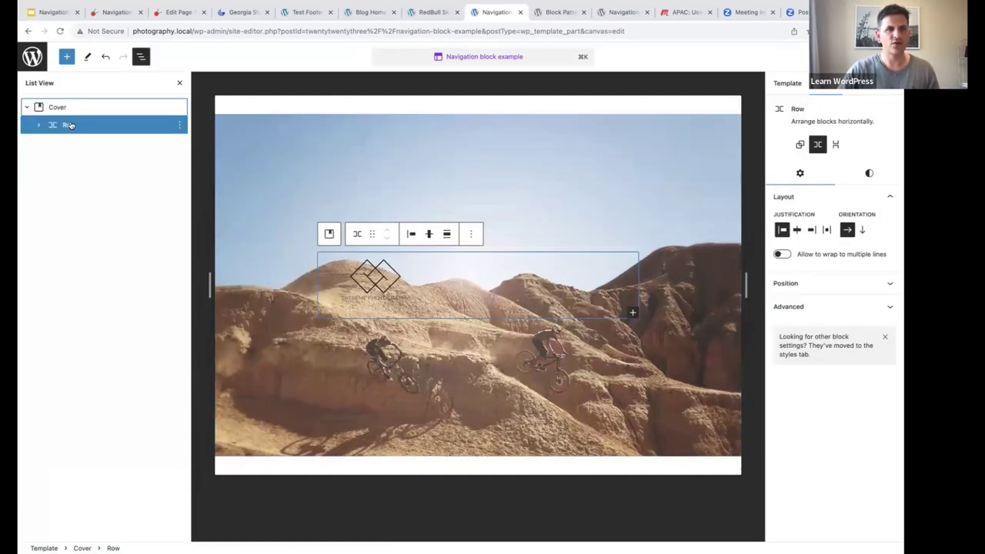
click(632, 312)
text(navi)
click(661, 397)
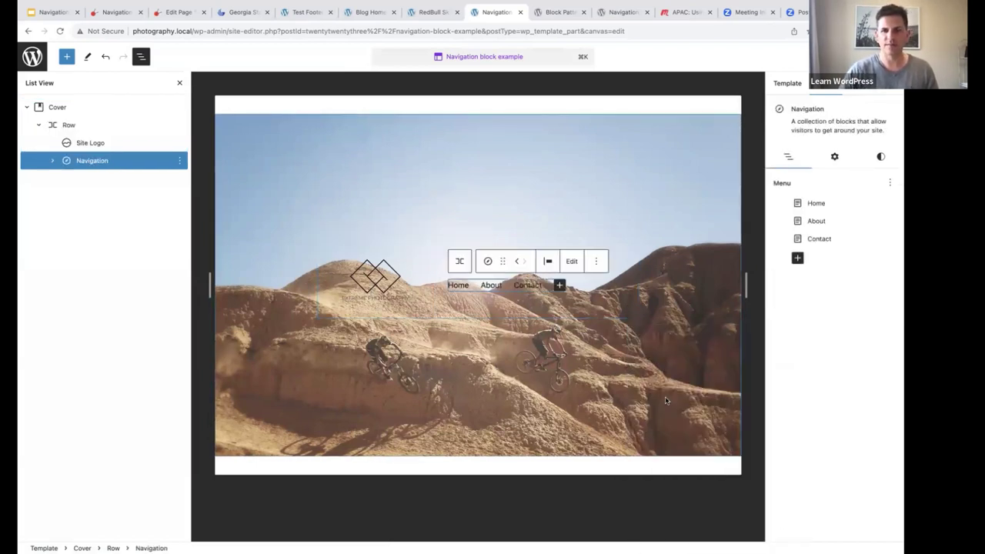
click(890, 185)
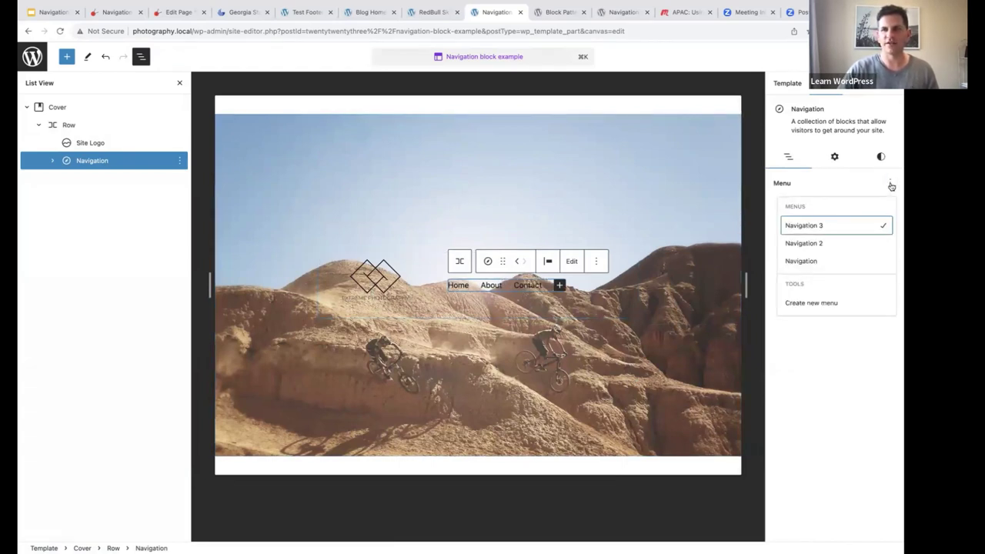
click(805, 262)
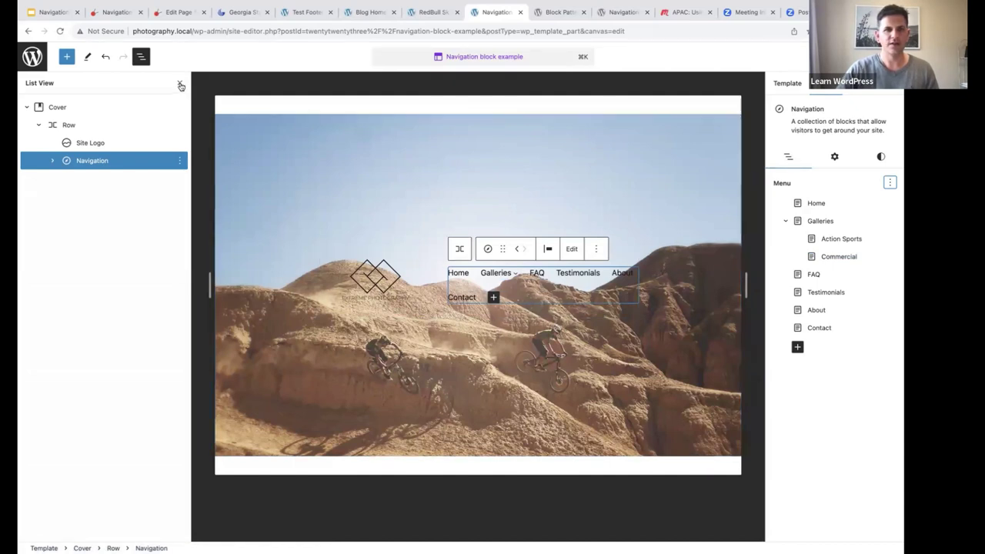
- Insert a Spacer block below the Row inside the Cover and stretch it to about 439 px high
click(97, 126)
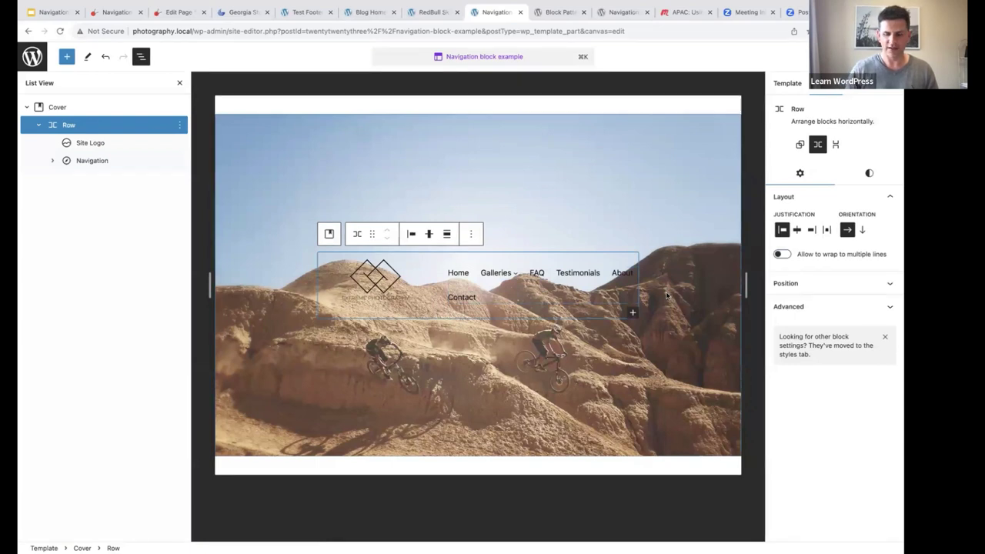
key(Return)
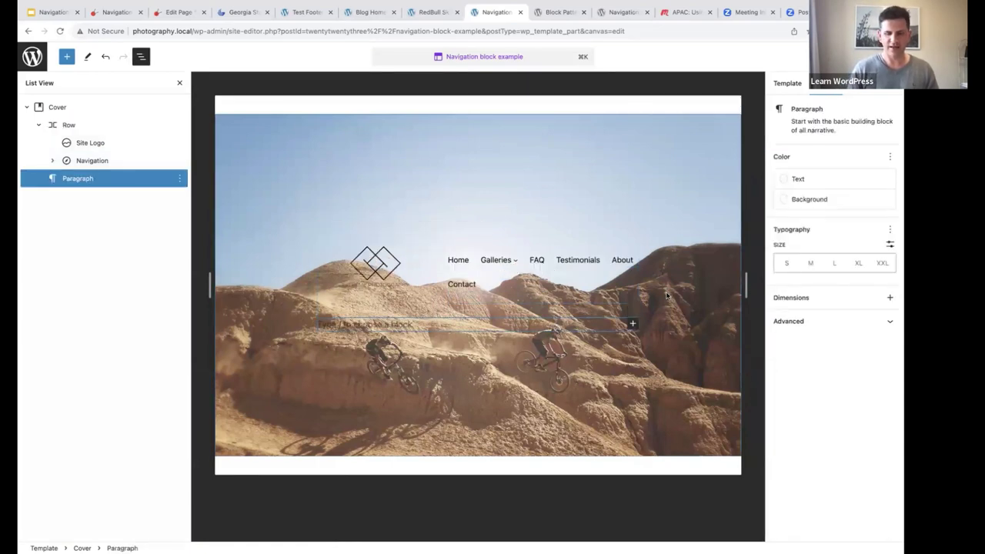
text(/spacer)
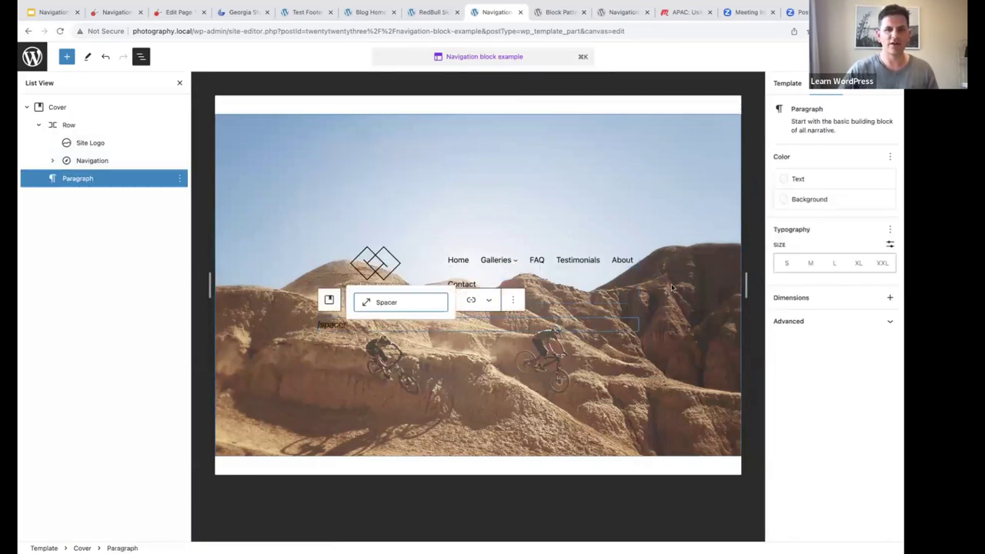
click(380, 304)
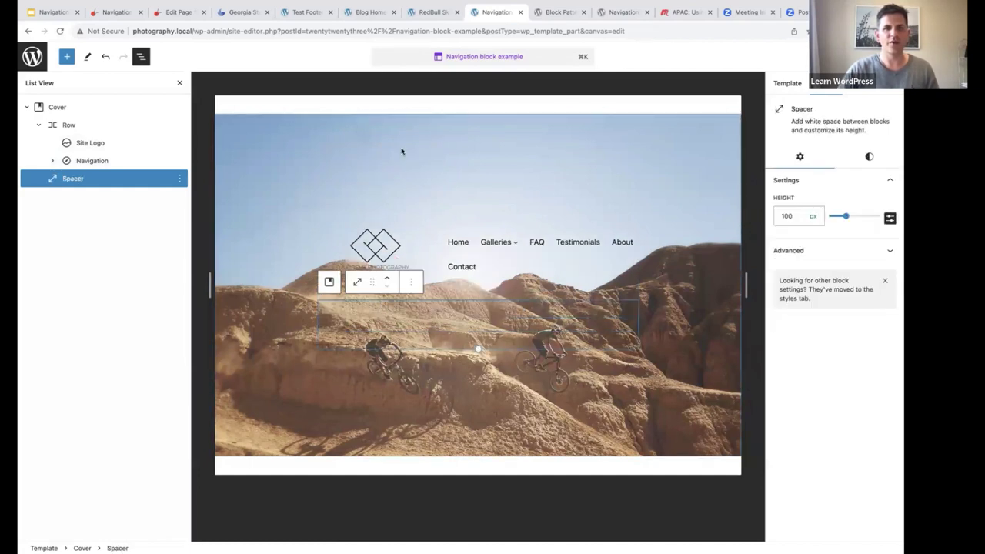
drag(477, 346, 478, 419)
drag(515, 479, 516, 461)
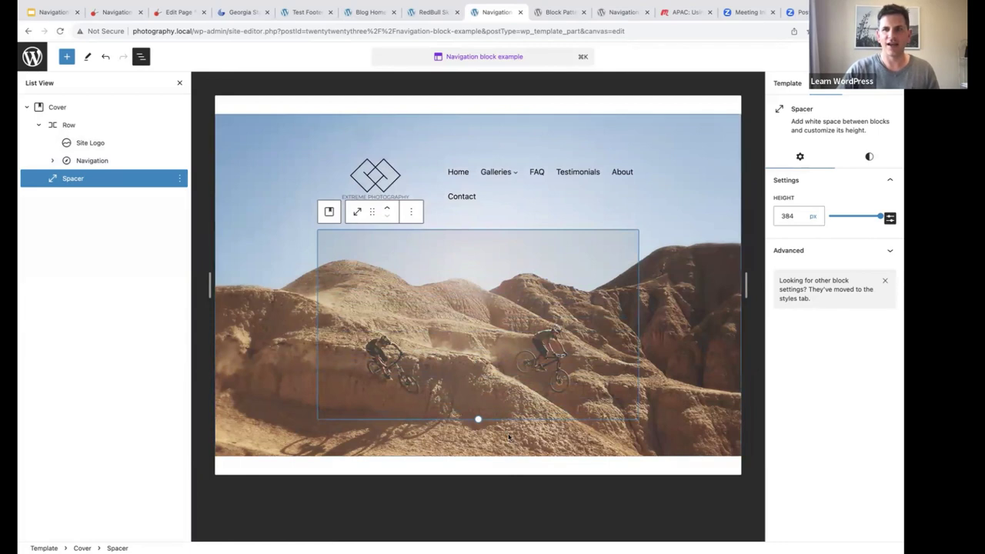
drag(476, 417, 486, 445)
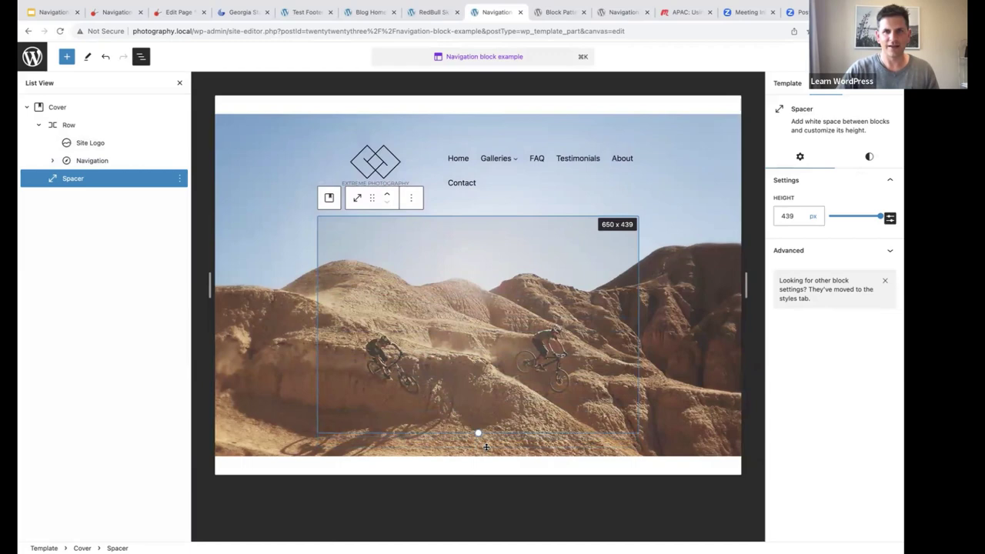
- Set the alignment of the Row inside the Cover block to Wide width
click(179, 82)
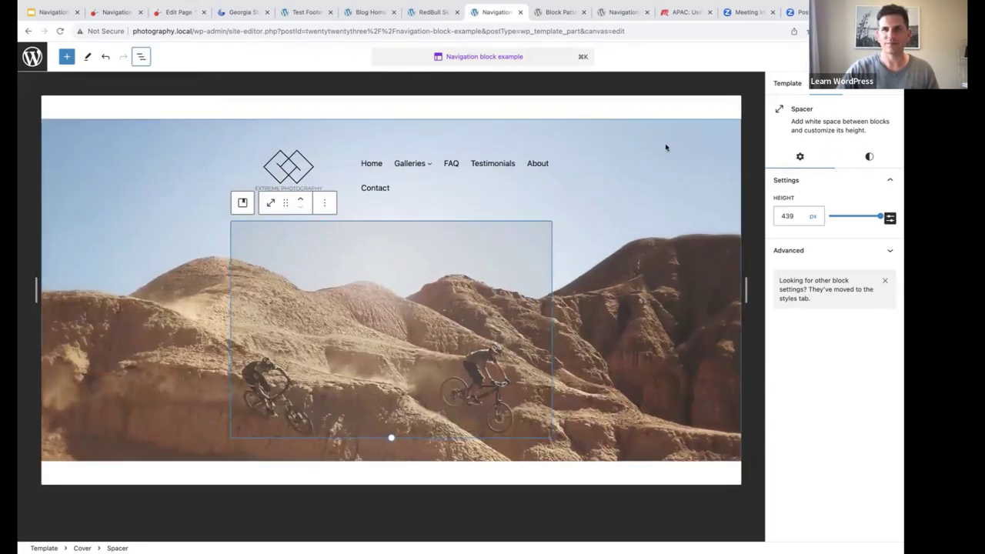
click(678, 140)
key(super+shift+comma)
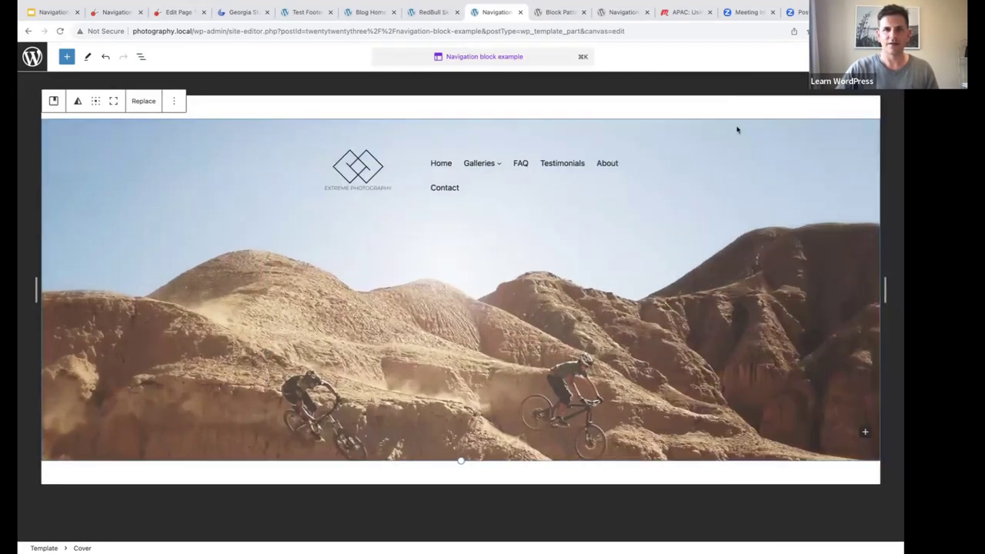
click(141, 58)
click(28, 107)
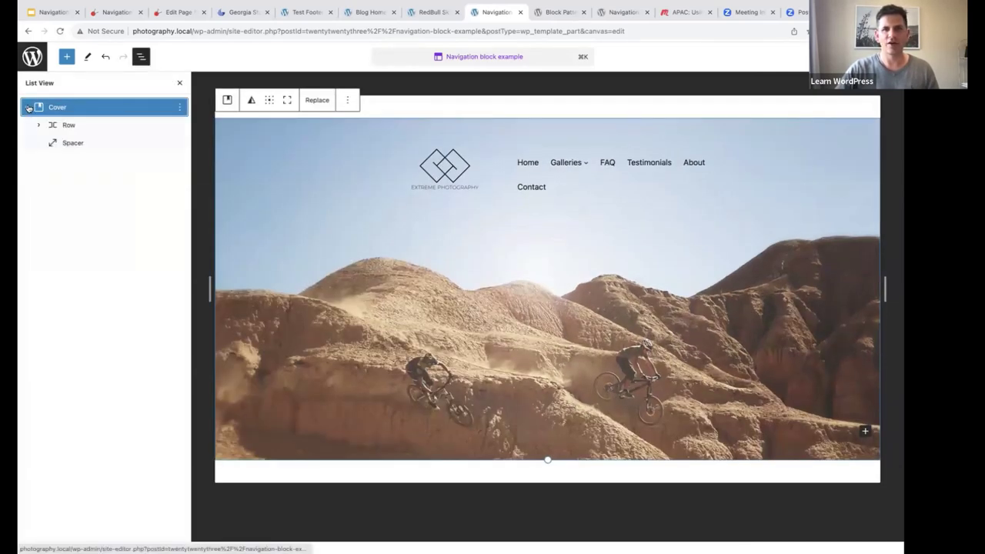
click(66, 124)
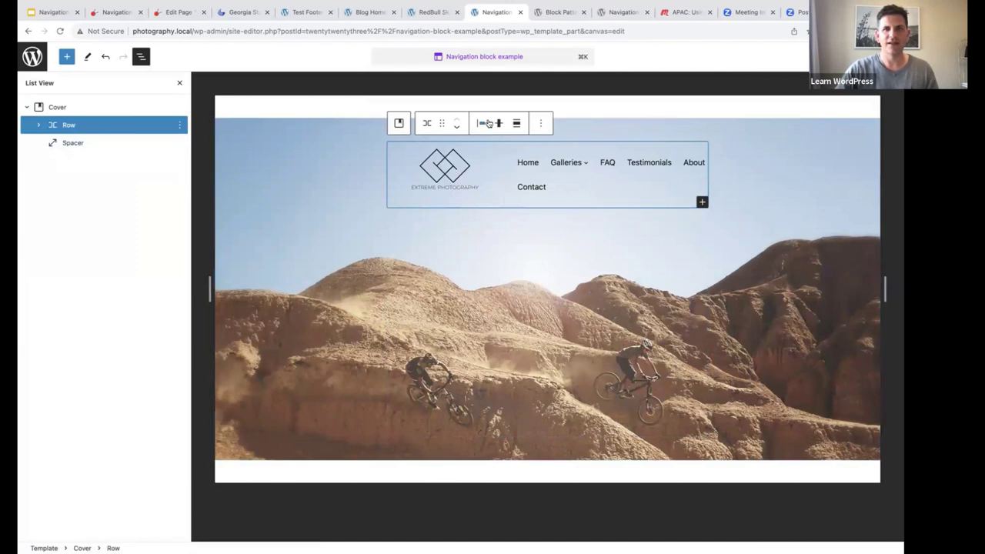
click(517, 128)
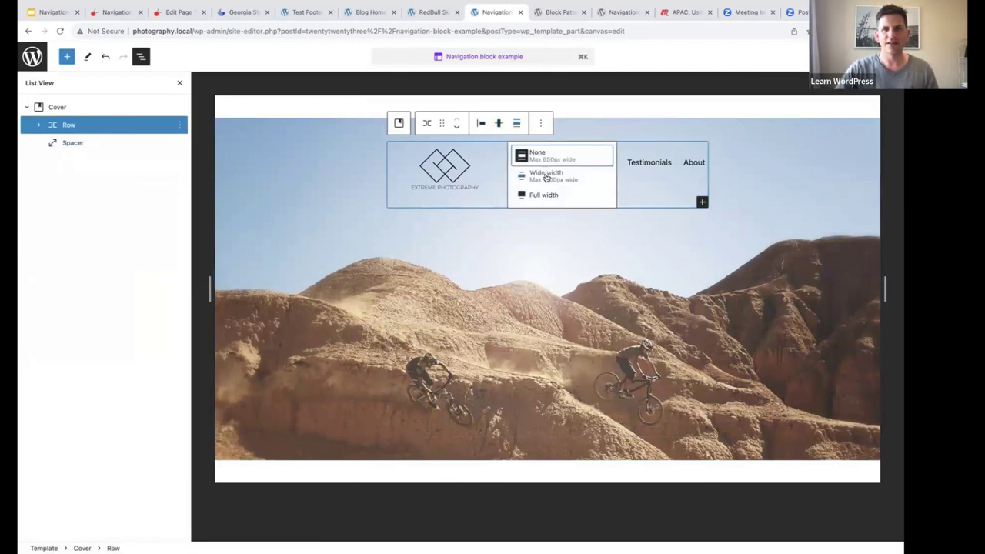
click(545, 175)
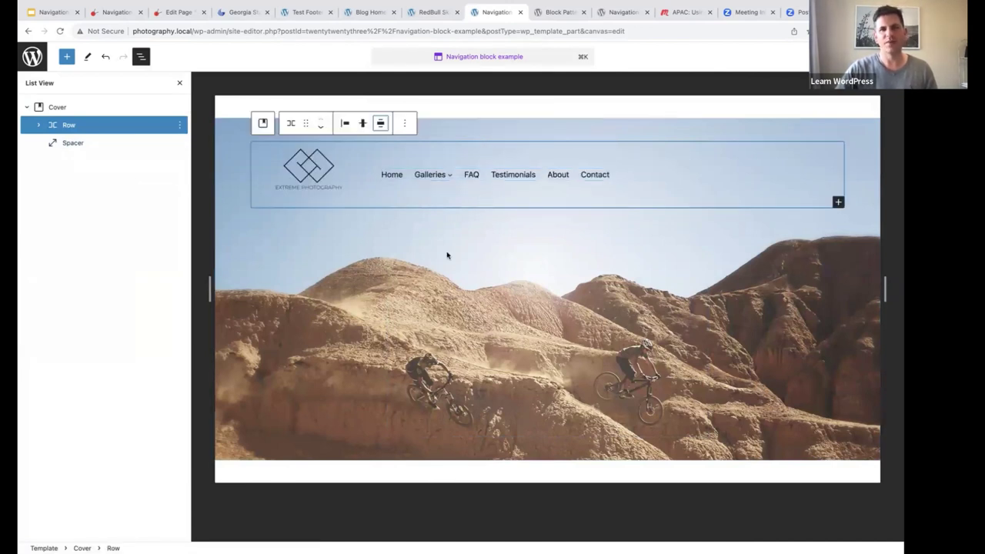
- Enlarge the Site Logo slightly and set the parent Row's justification to space between items
click(312, 181)
drag(369, 175, 398, 178)
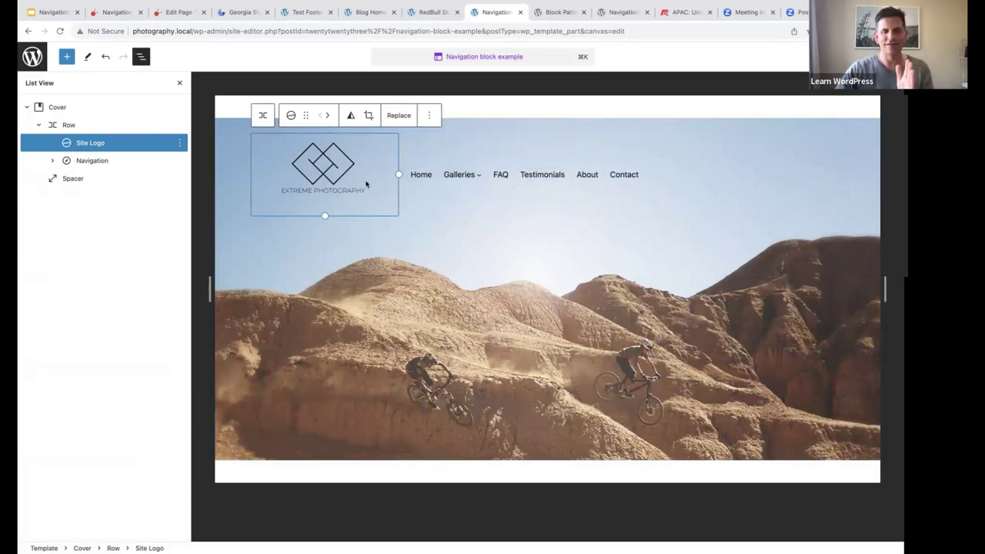
click(69, 126)
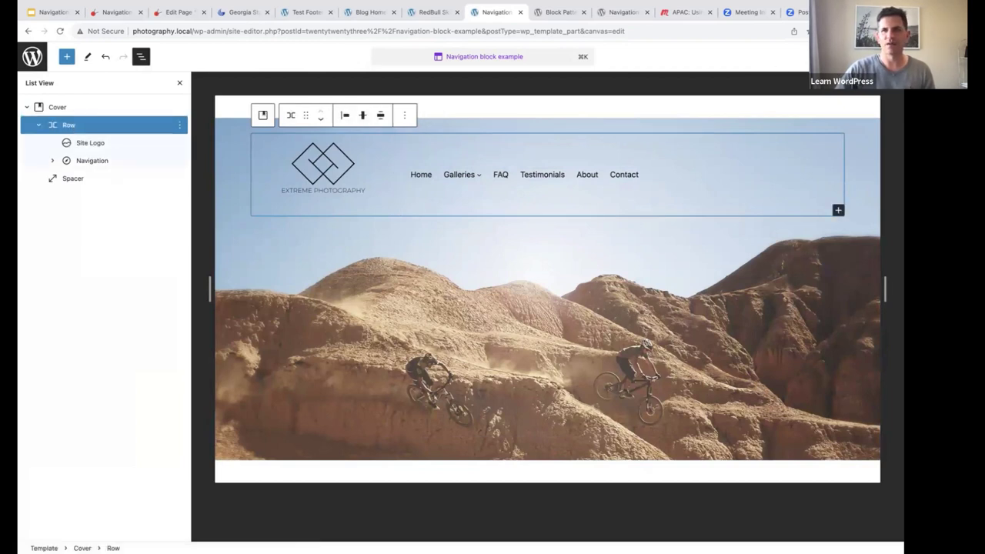
key(ctrl+shift+comma)
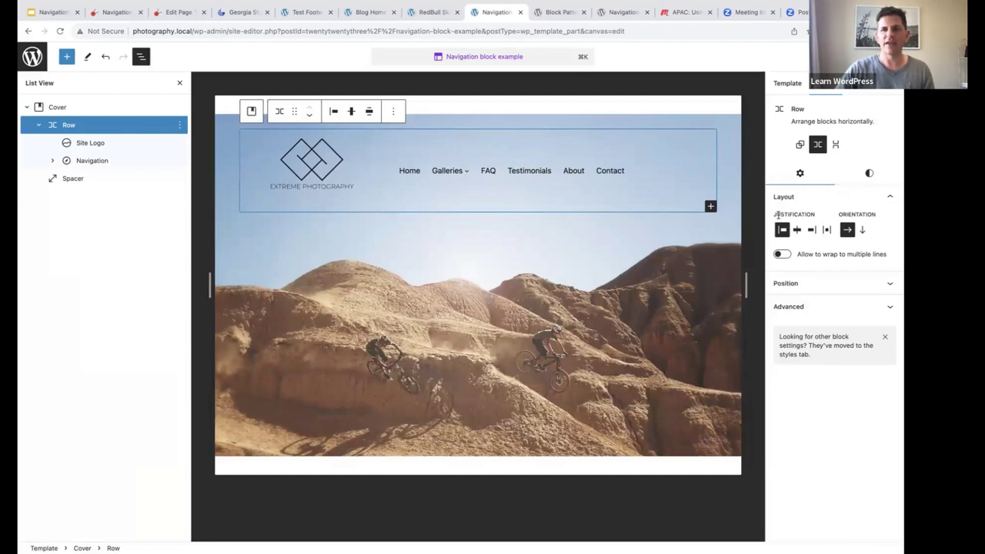
click(827, 229)
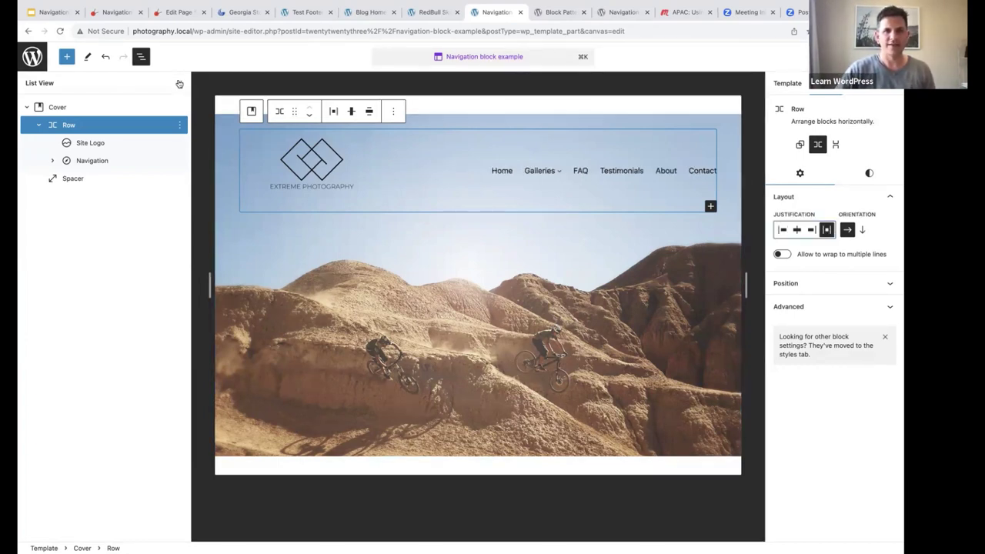
- Set the Row's vertical and horizontal padding to 1
click(290, 177)
click(81, 124)
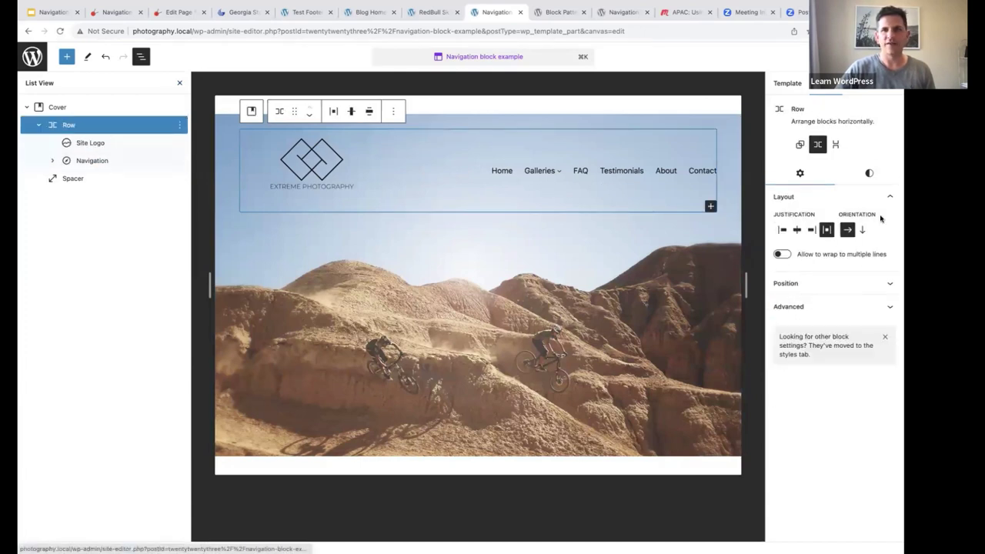
click(869, 173)
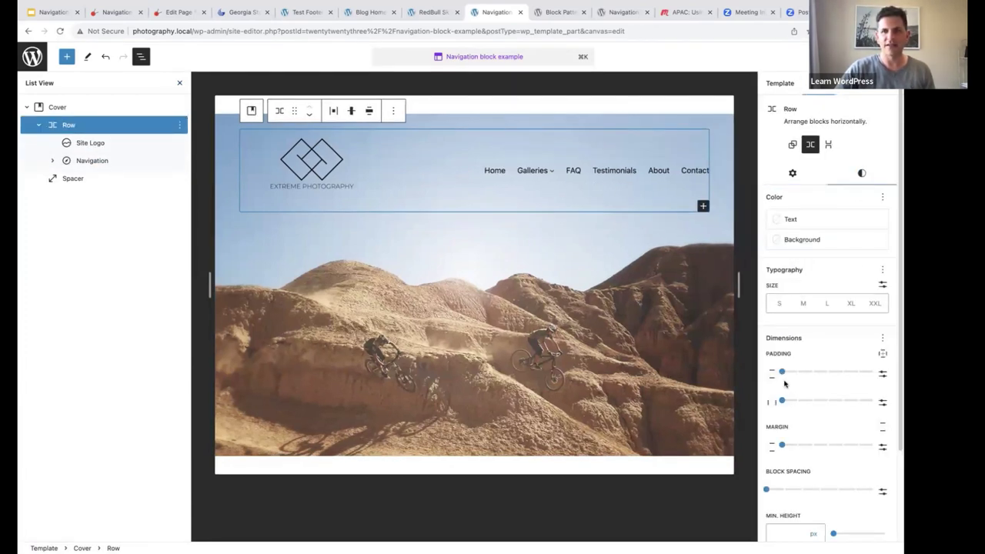
drag(782, 372, 799, 401)
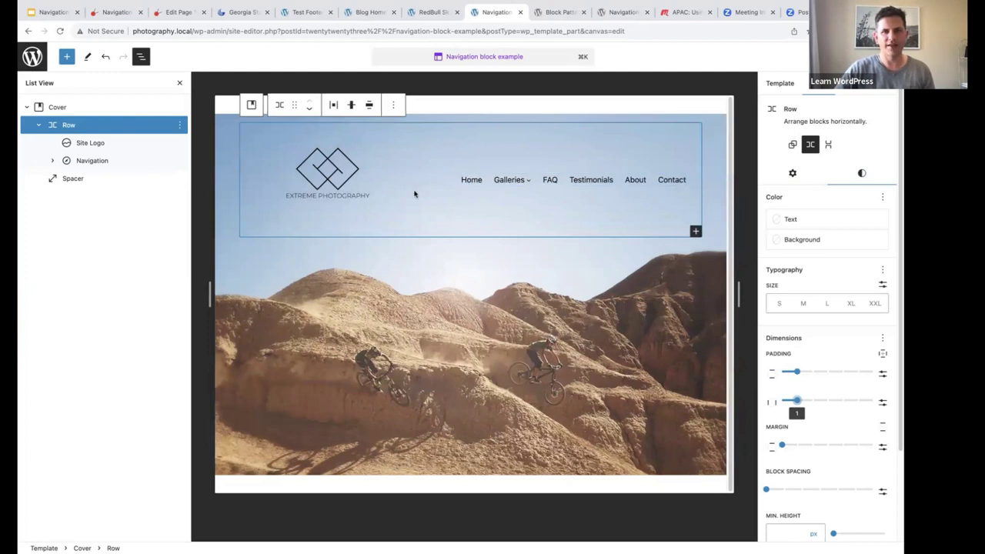
drag(74, 161, 81, 160)
click(105, 56)
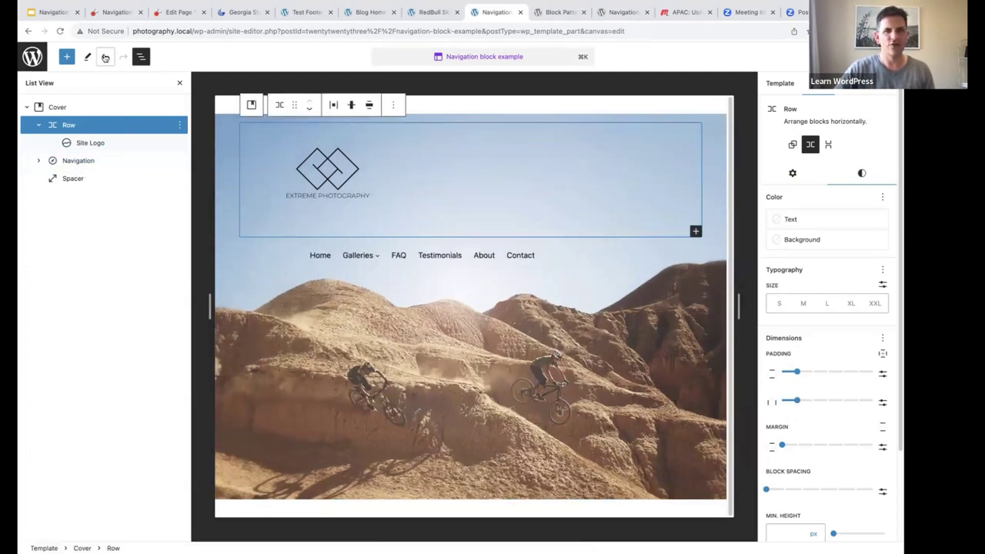
- Enable the Appearance typography option for the Navigation block and set it to Extra Light
click(92, 161)
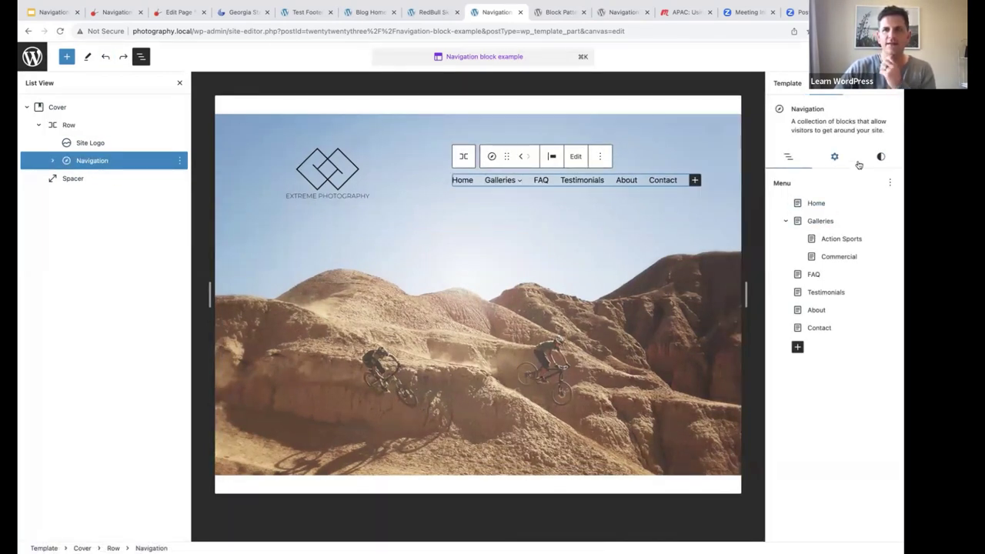
click(881, 157)
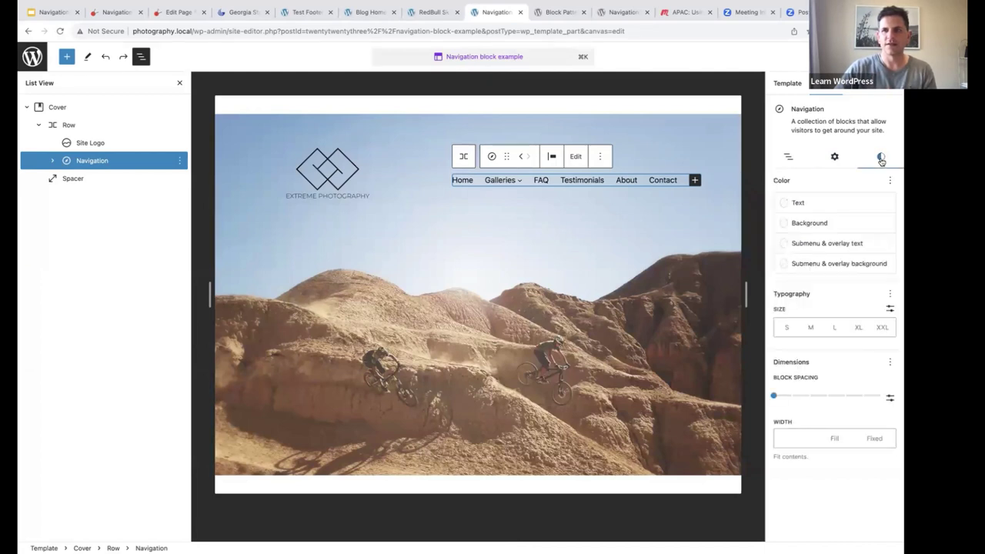
click(890, 295)
click(823, 396)
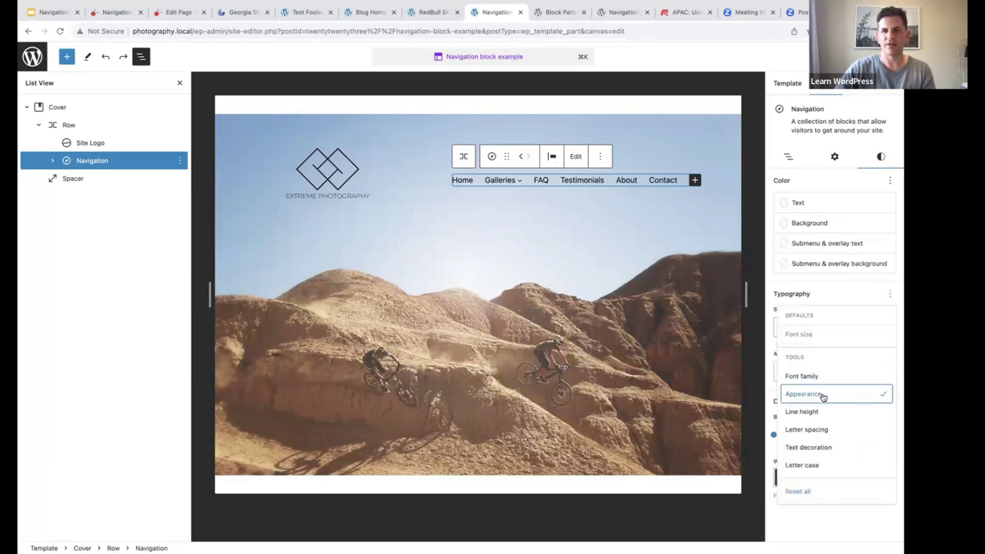
click(771, 358)
click(800, 373)
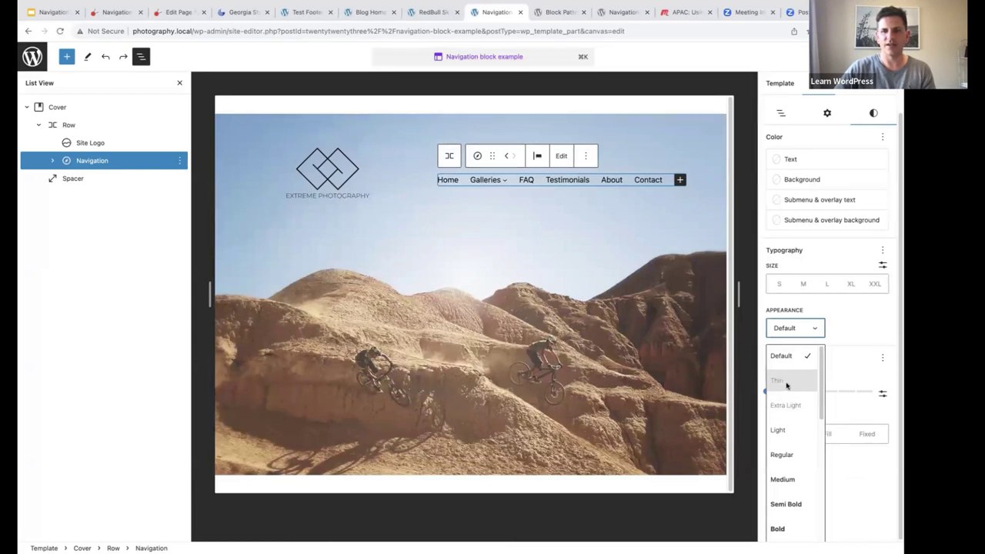
click(784, 429)
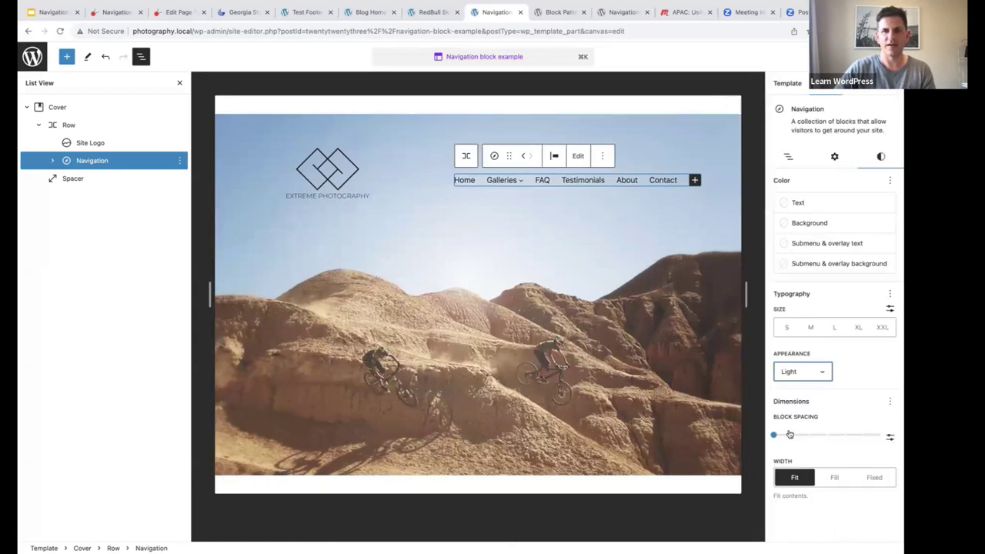
click(796, 372)
click(789, 406)
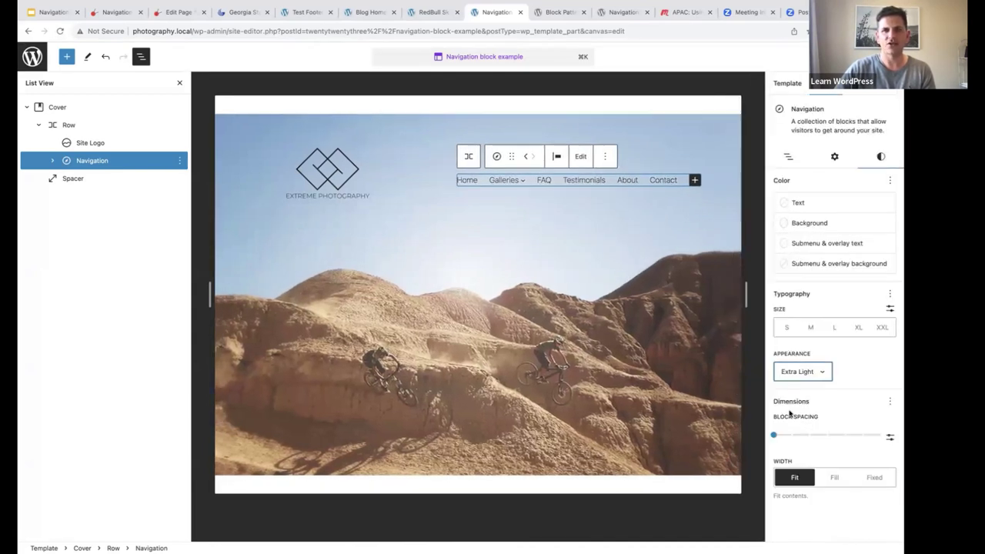
- Set a custom font size of 1.5 rem for the Navigation block
click(809, 328)
click(833, 327)
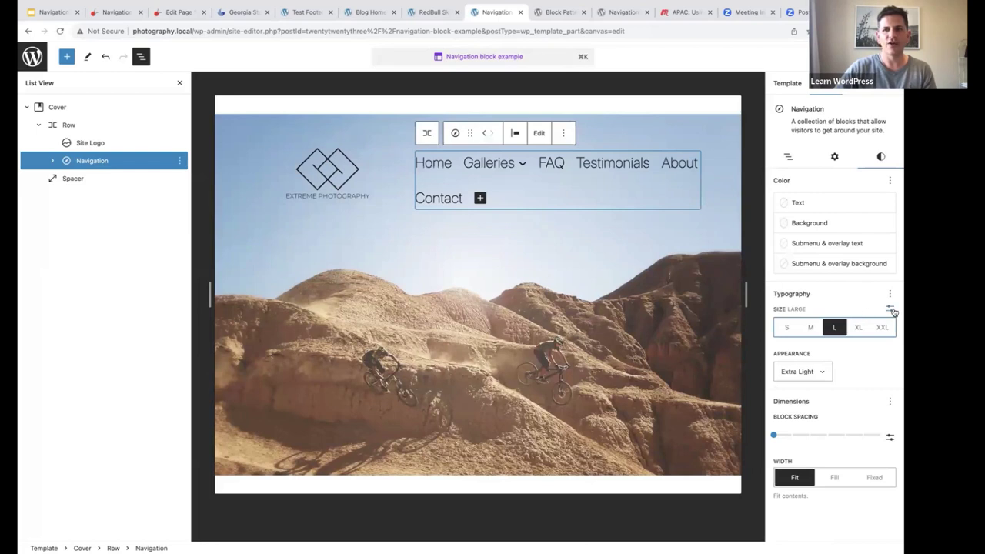
click(890, 310)
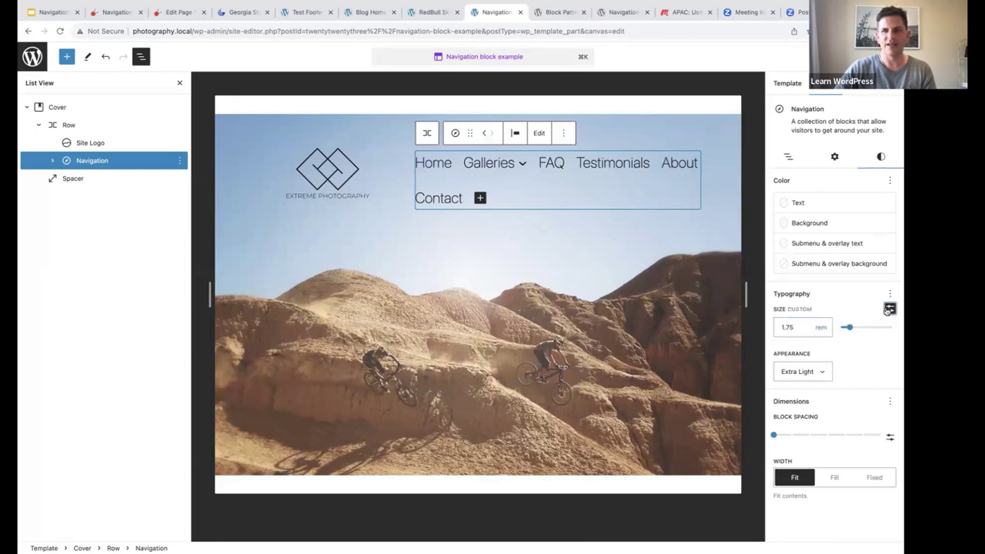
click(795, 329)
key(BackSpace)
key(BackSpace)
text(6)
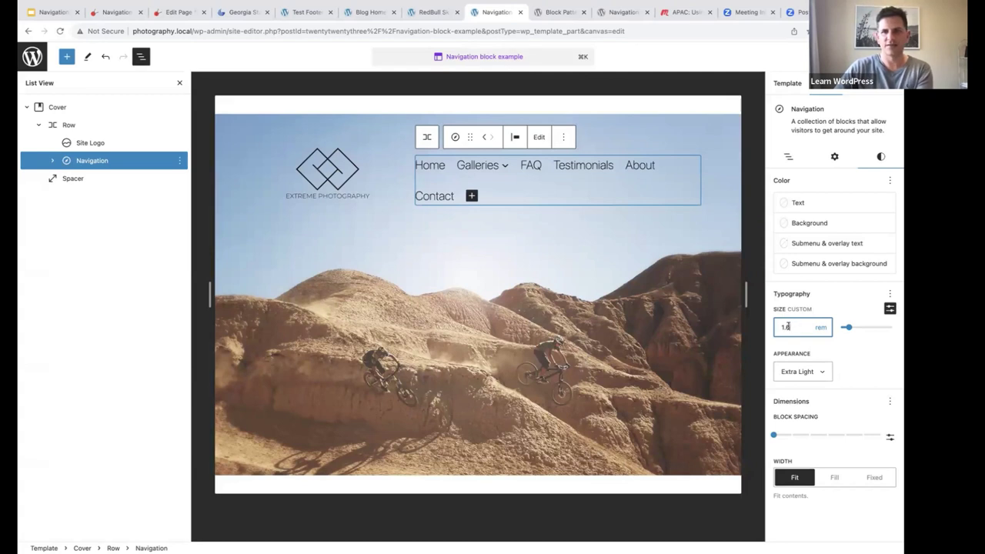
key(BackSpace)
text(5)
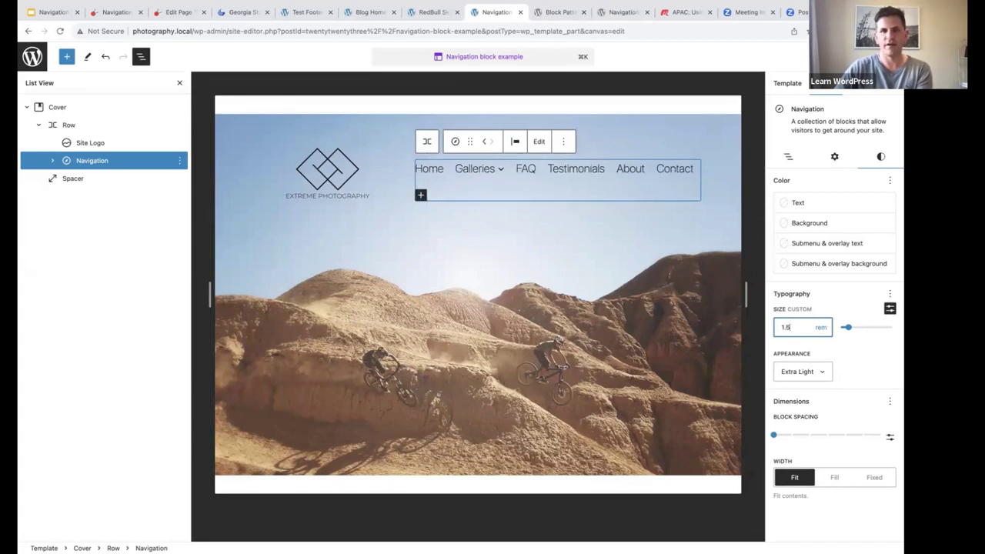
- Enlarge the Site Logo to an image width of about 299
click(324, 185)
drag(328, 221, 346, 239)
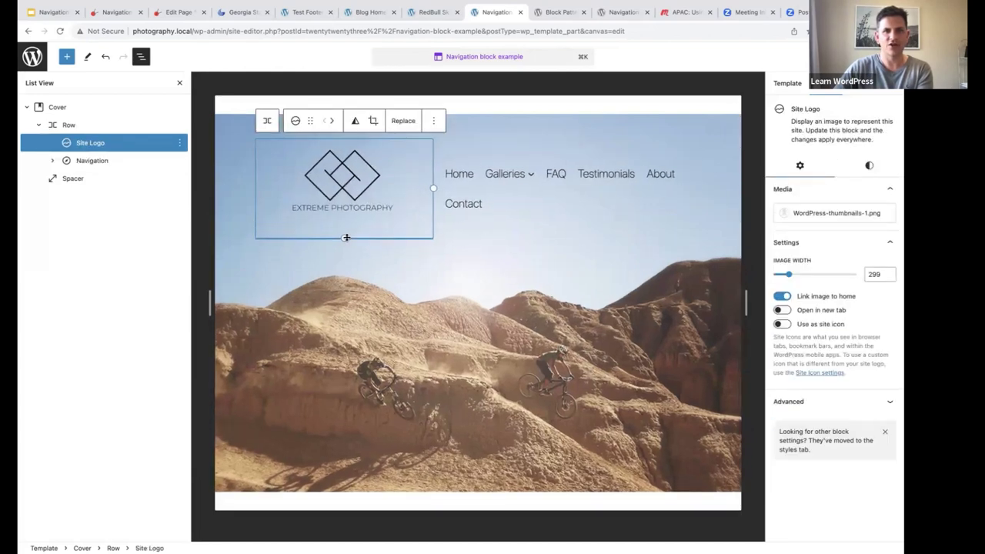
- Close the block list and settings sidebars, and set the Row containing the logo and navigation to full width
click(179, 82)
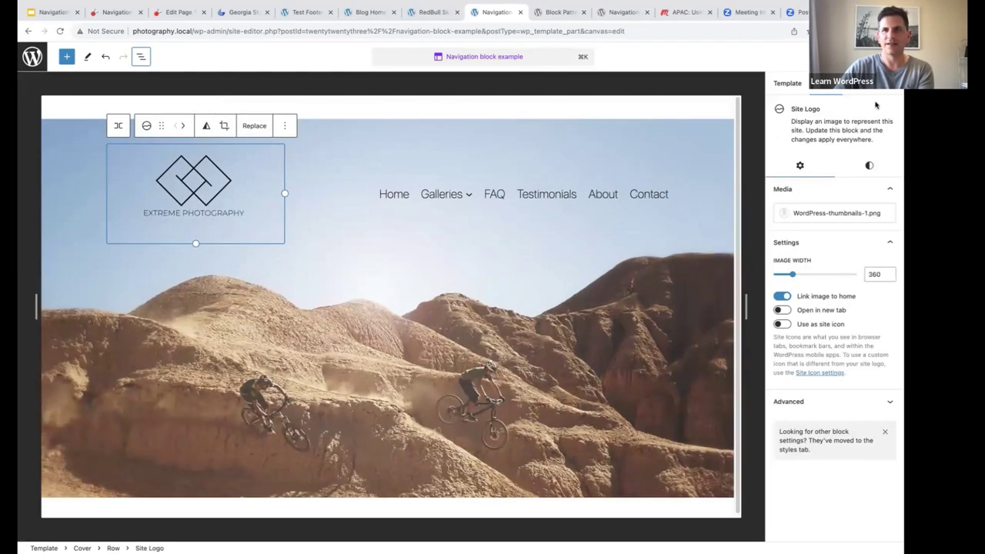
click(860, 56)
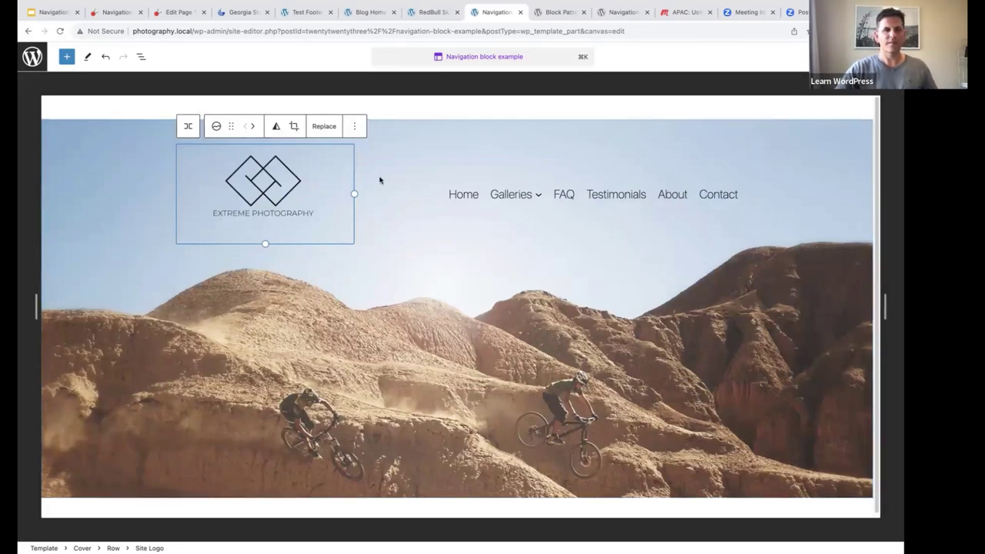
click(431, 148)
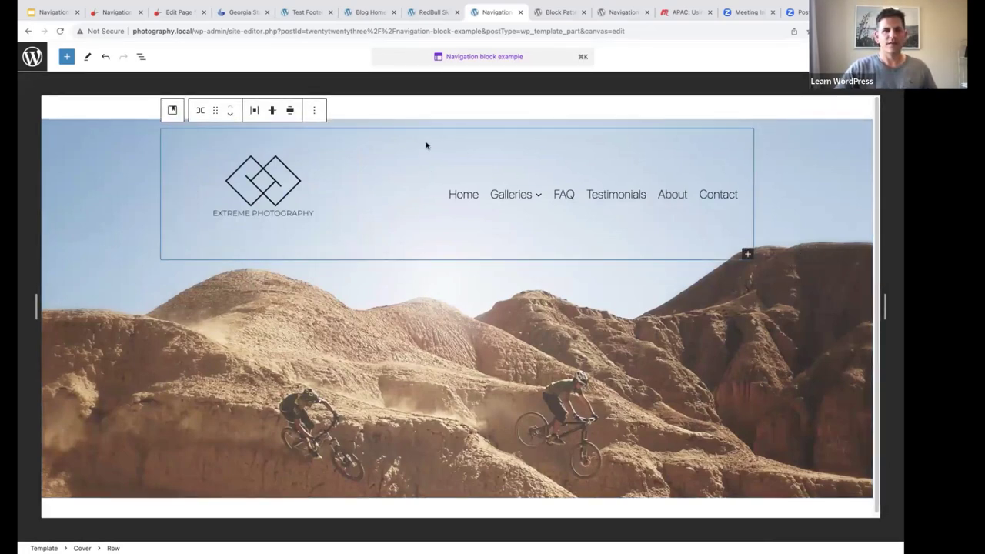
click(290, 110)
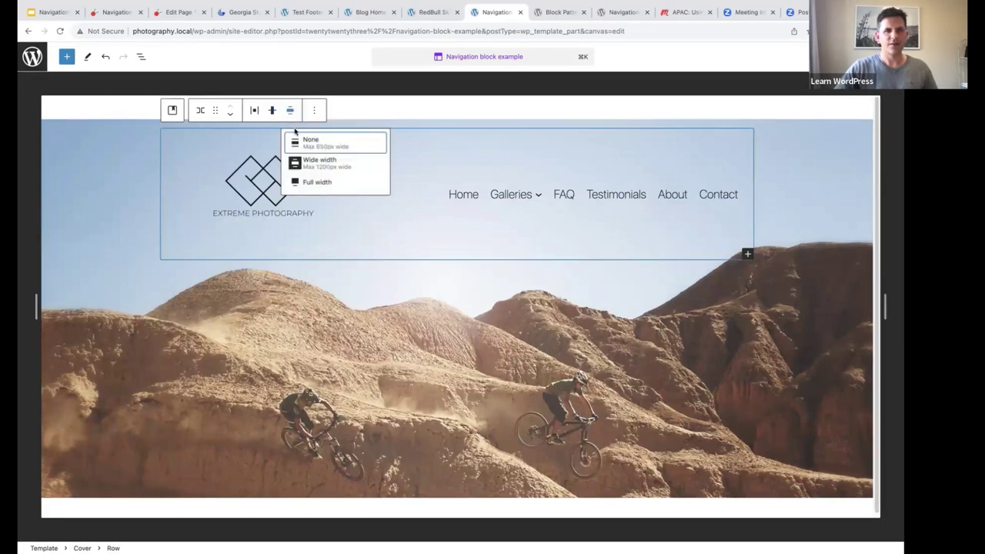
click(318, 182)
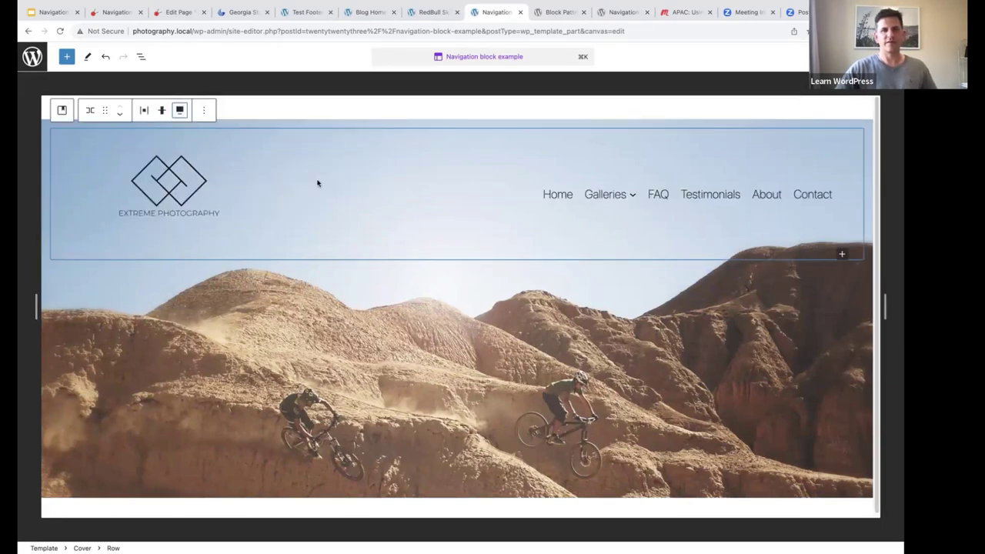
click(771, 392)
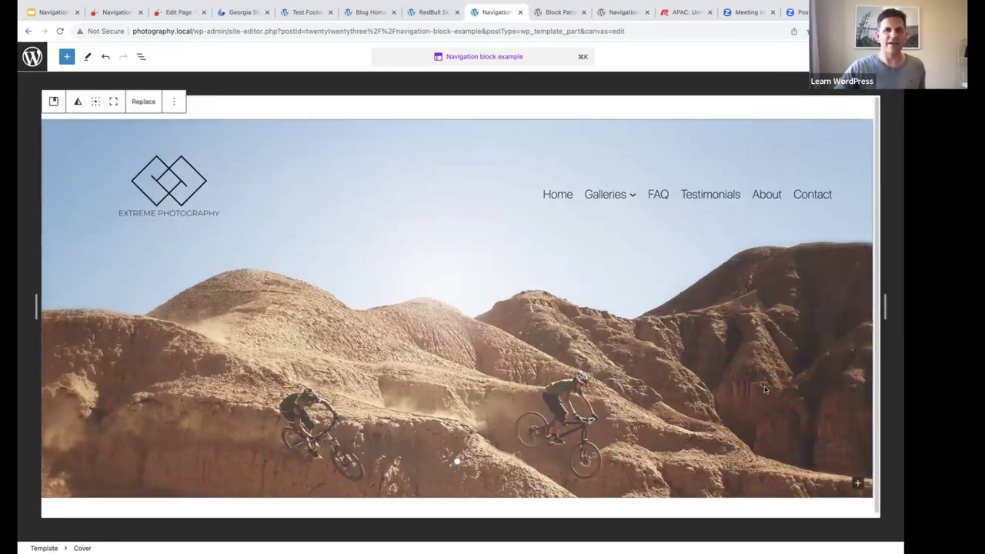
- Examine the header's block structure in List View: the Cover, Row, Site Logo, Navigation and Spacer blocks
scroll(729, 386, down, 1)
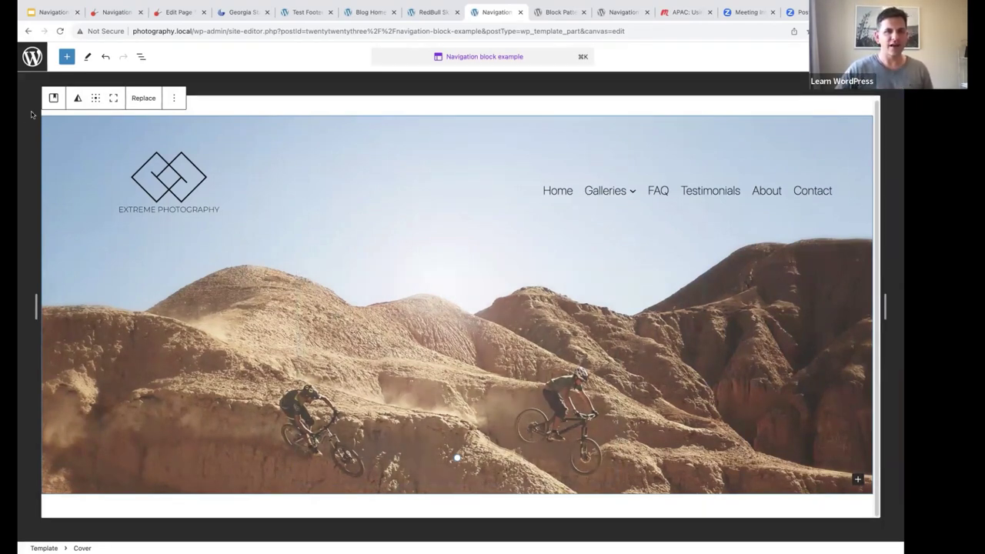
click(141, 56)
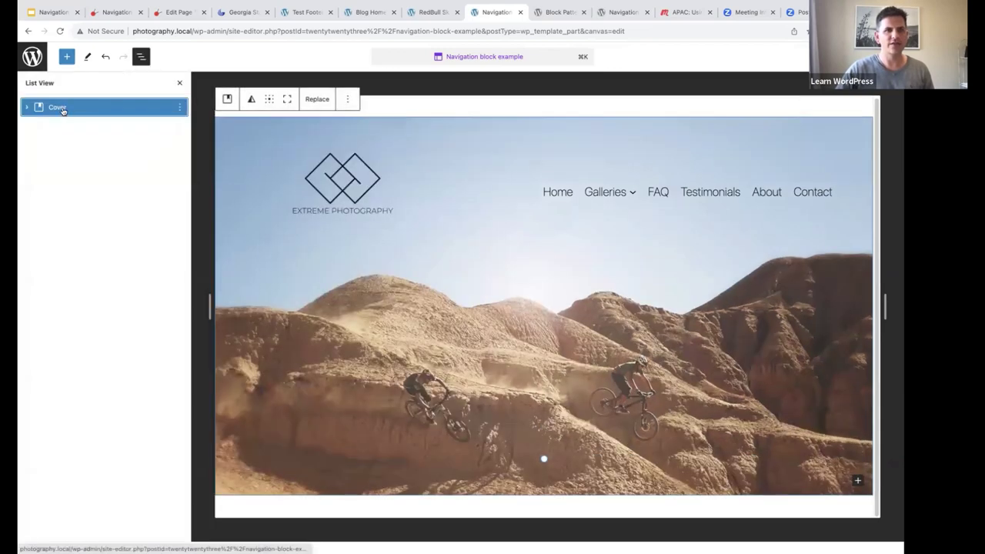
click(26, 109)
click(67, 125)
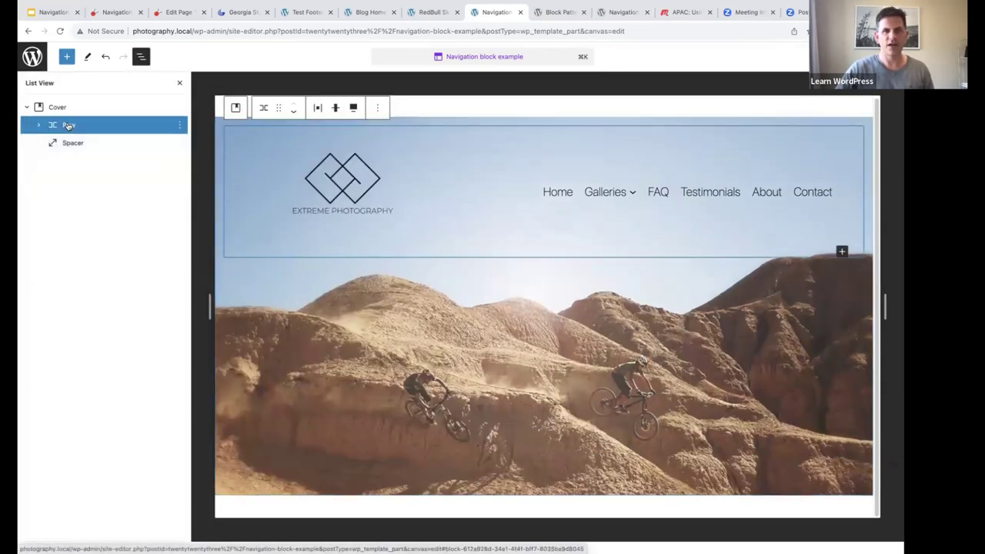
click(39, 125)
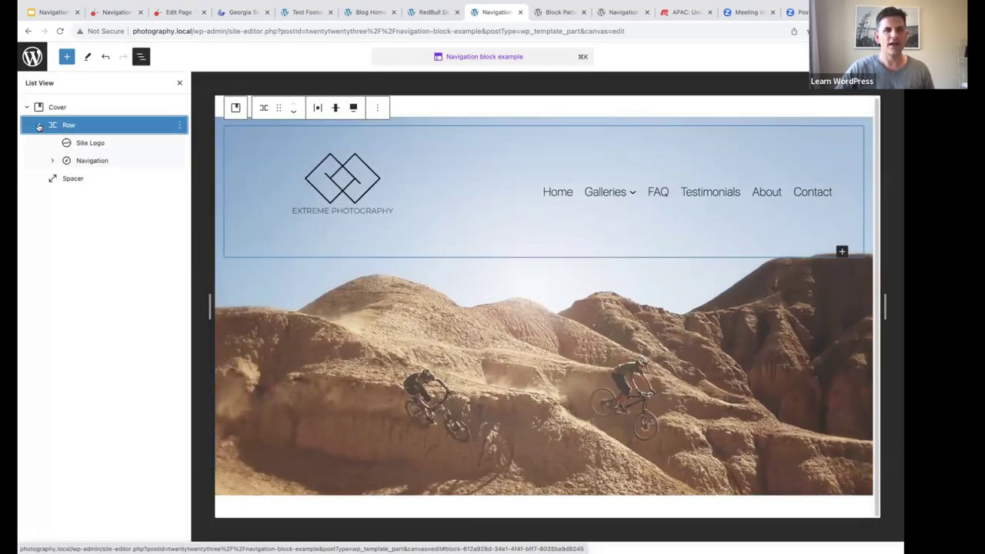
click(90, 145)
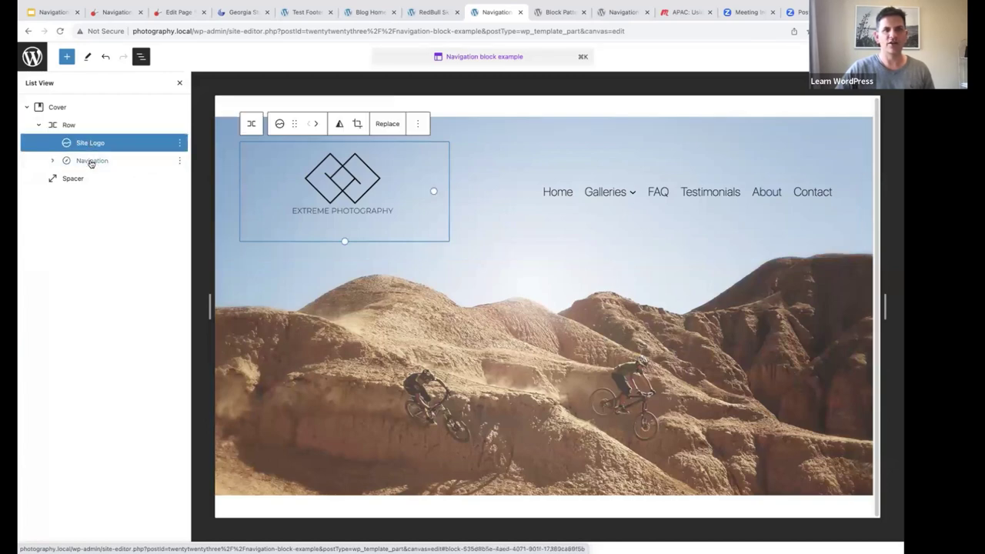
click(90, 162)
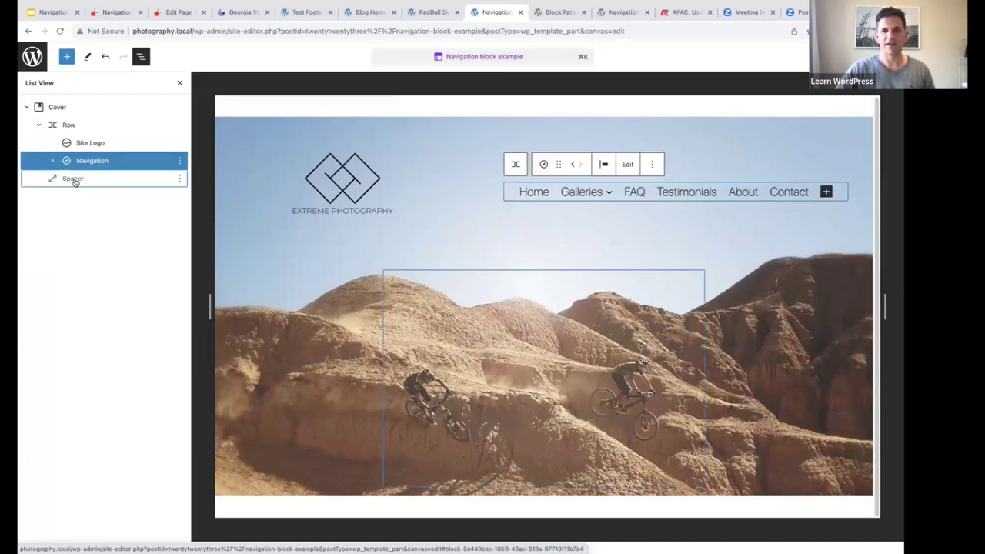
click(74, 181)
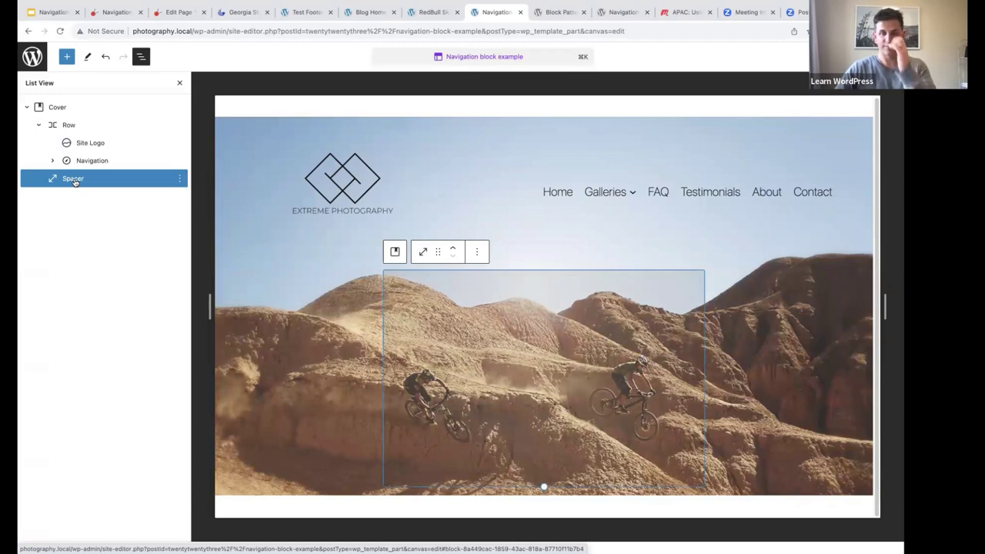
click(180, 85)
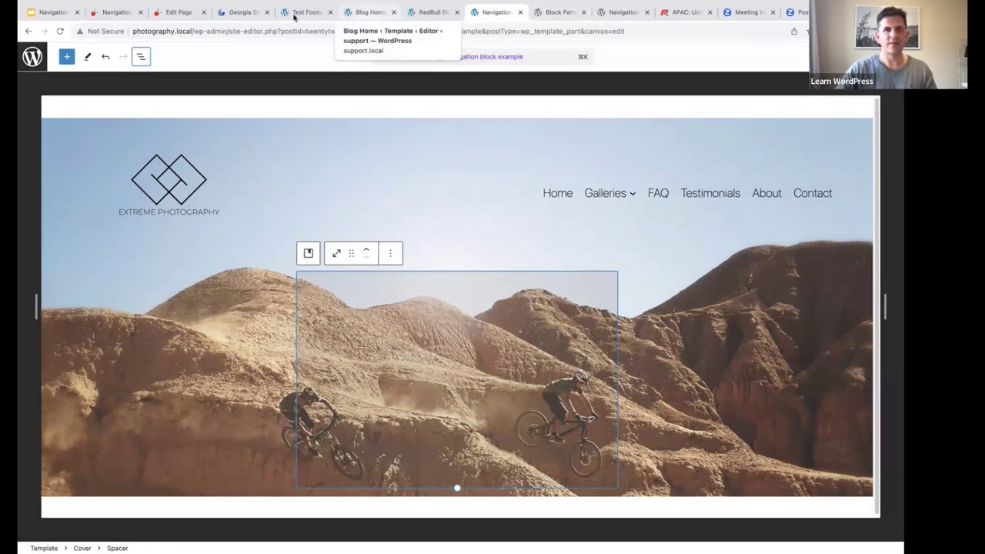
- Switch to The Sushi Bar site editor and open the Header navigation menu from the site's navigation menus
click(114, 13)
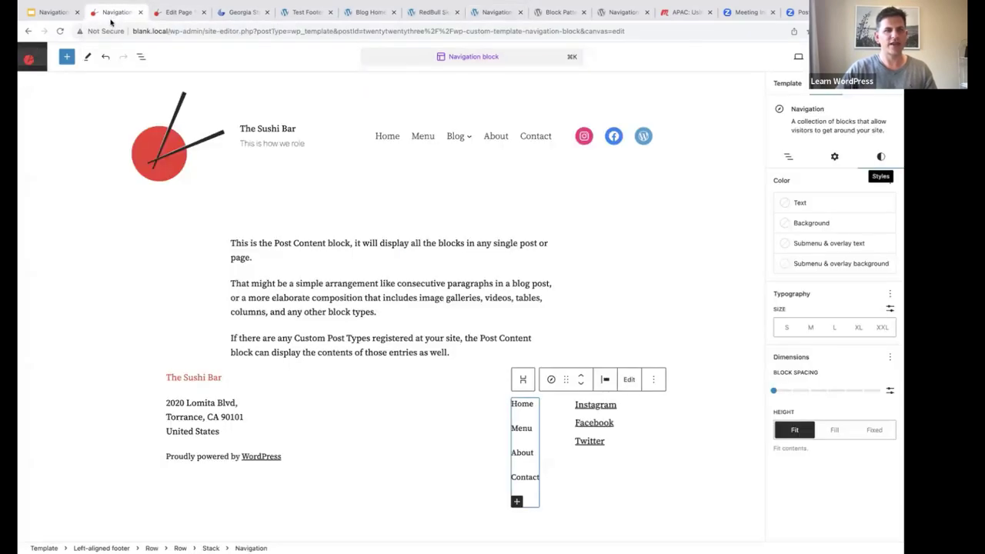
click(30, 59)
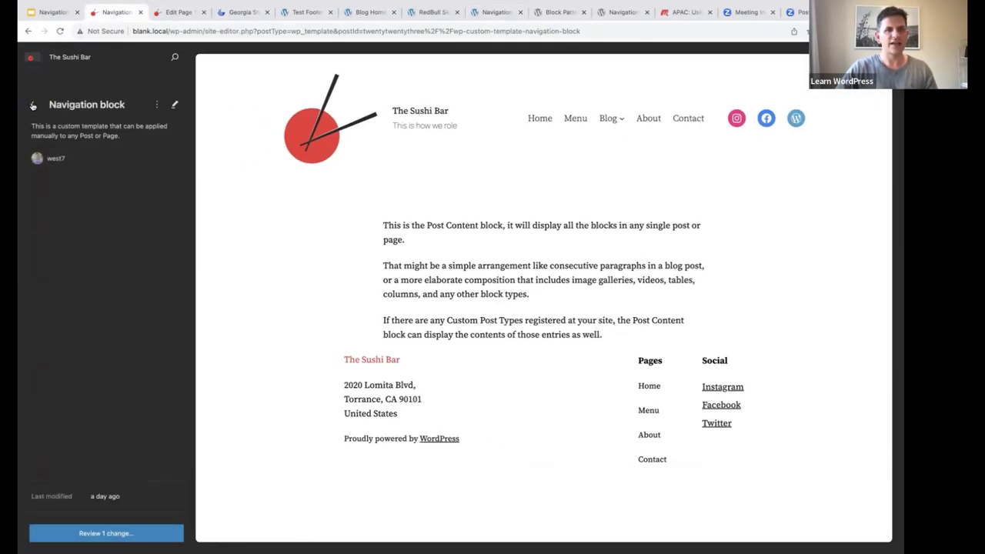
click(33, 105)
click(32, 106)
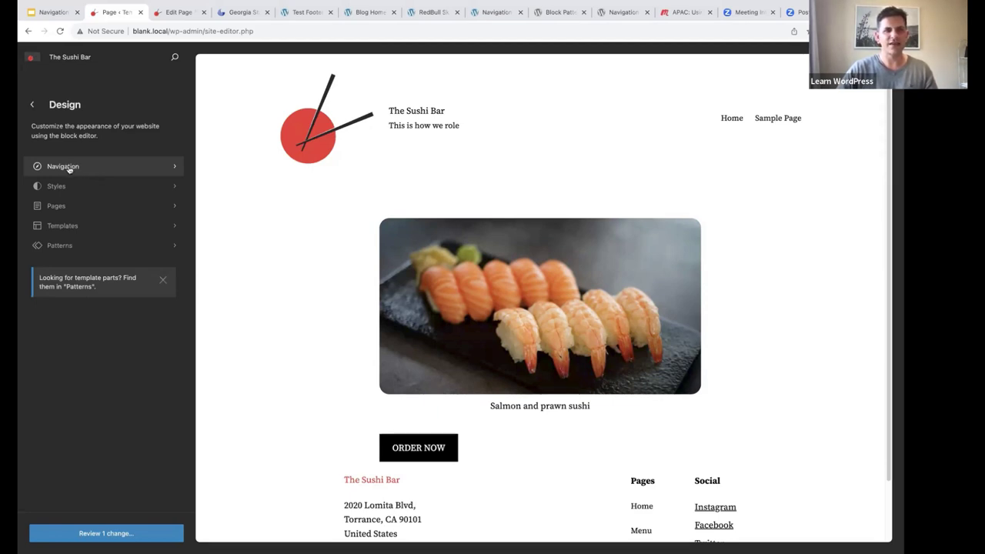
click(69, 167)
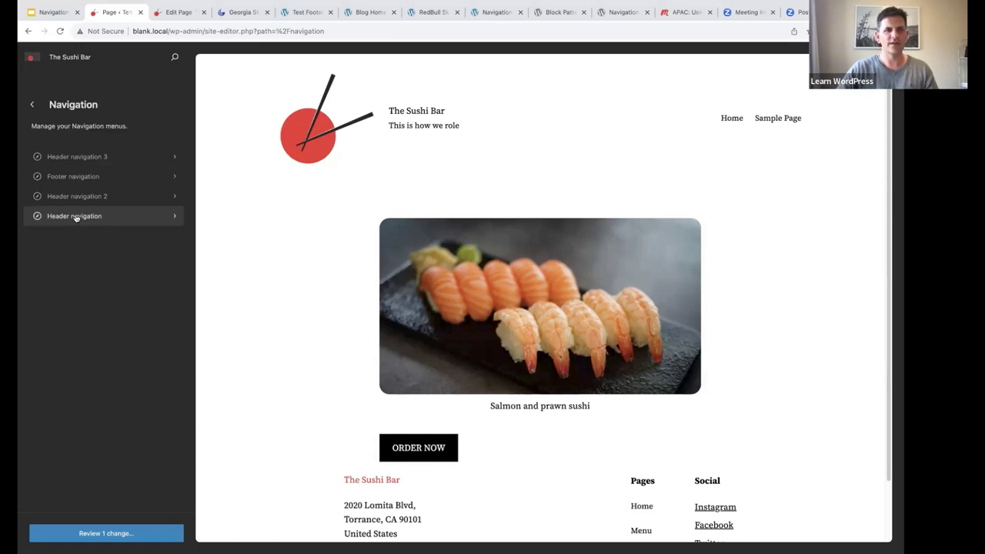
click(74, 216)
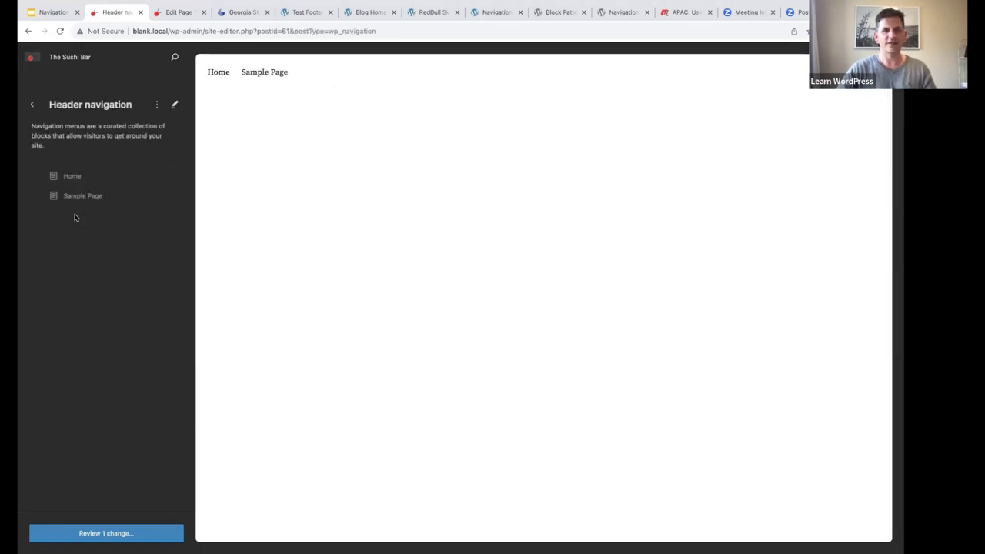
- Move the Home item below Sample Page in the Header navigation menu and move it back up
click(170, 177)
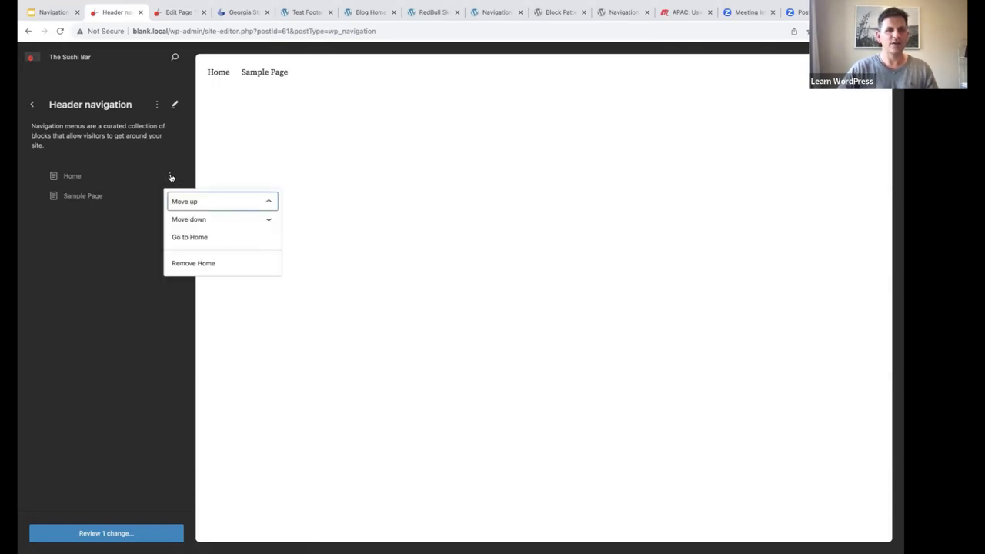
click(186, 221)
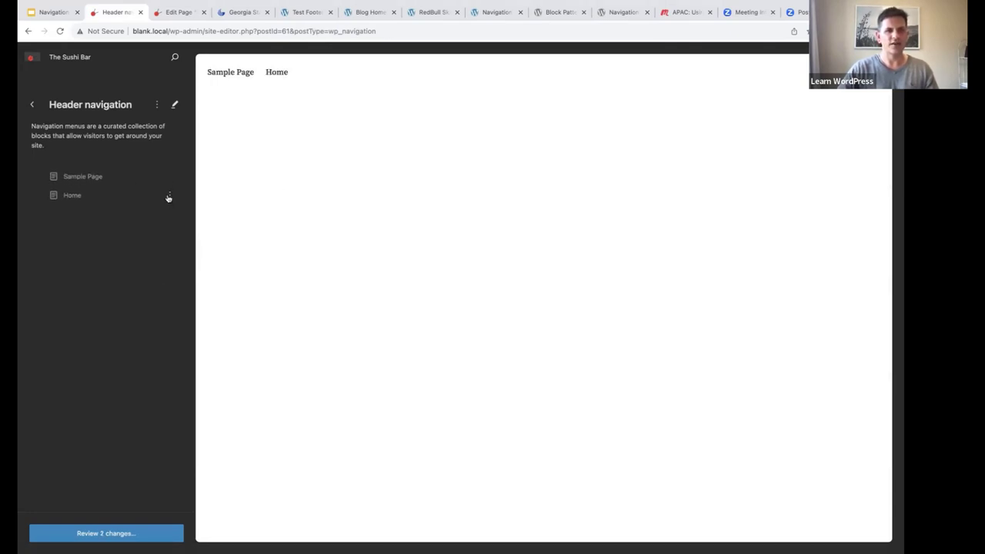
click(168, 196)
click(177, 221)
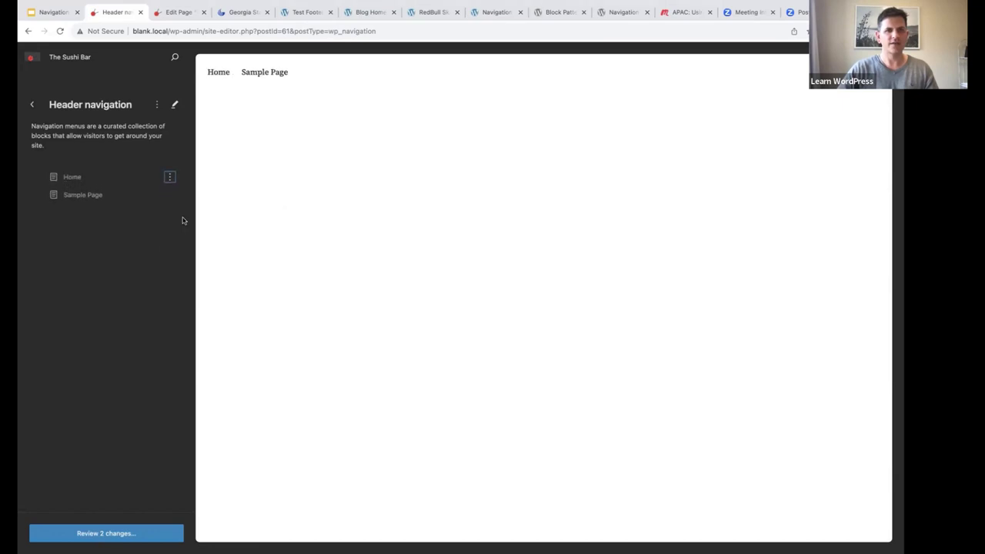
click(169, 177)
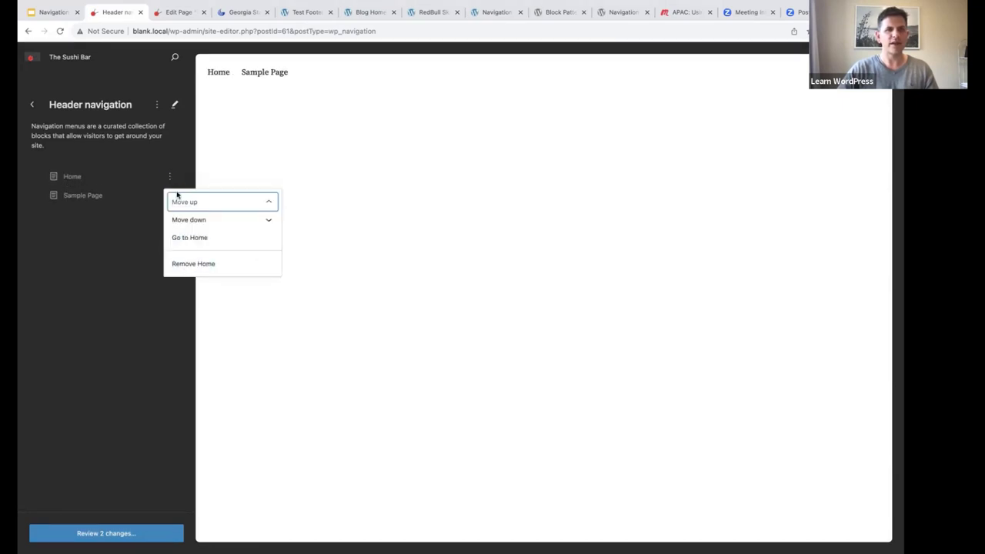
click(169, 177)
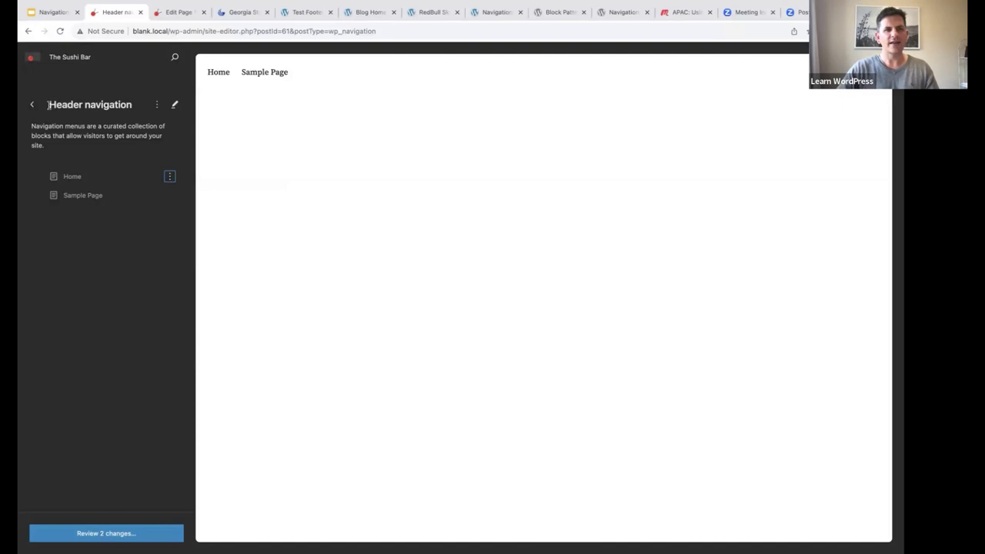
- Rename the Header navigation menu to "Main menu" and save the name
click(156, 105)
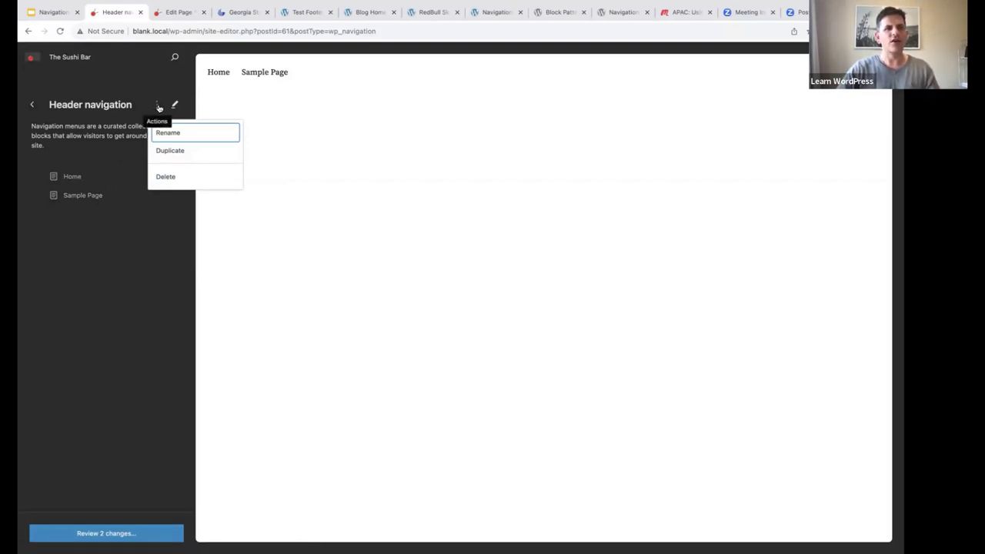
click(157, 106)
click(162, 131)
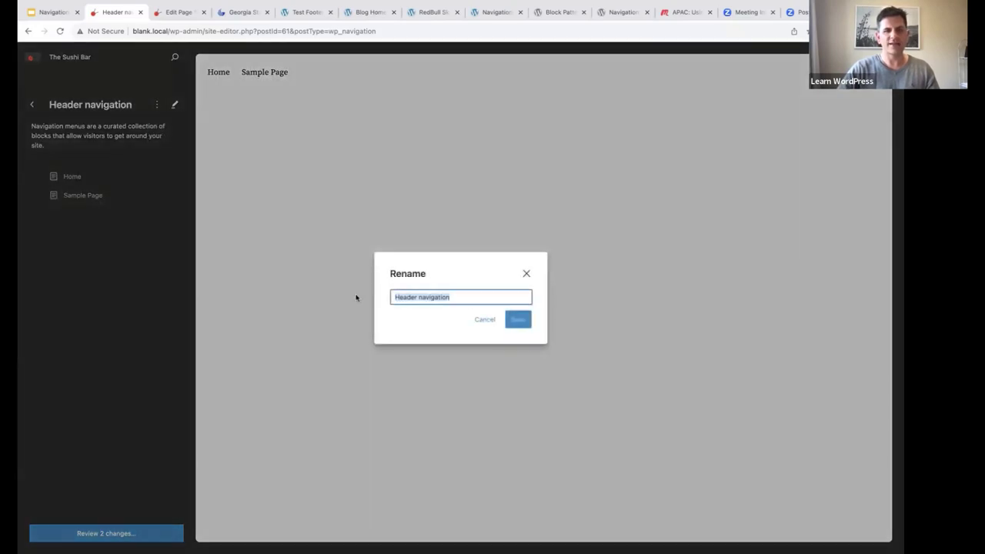
text(Main )
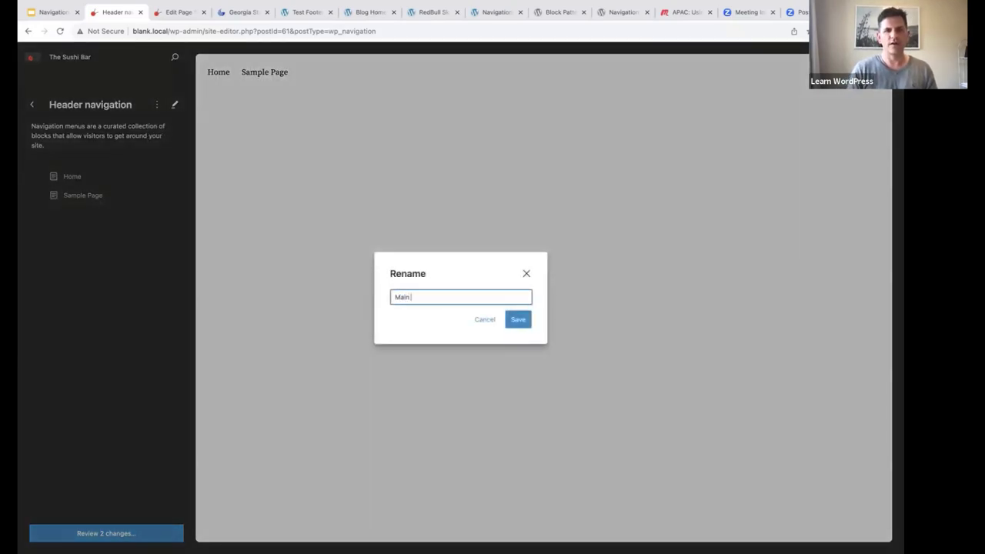
text(menu)
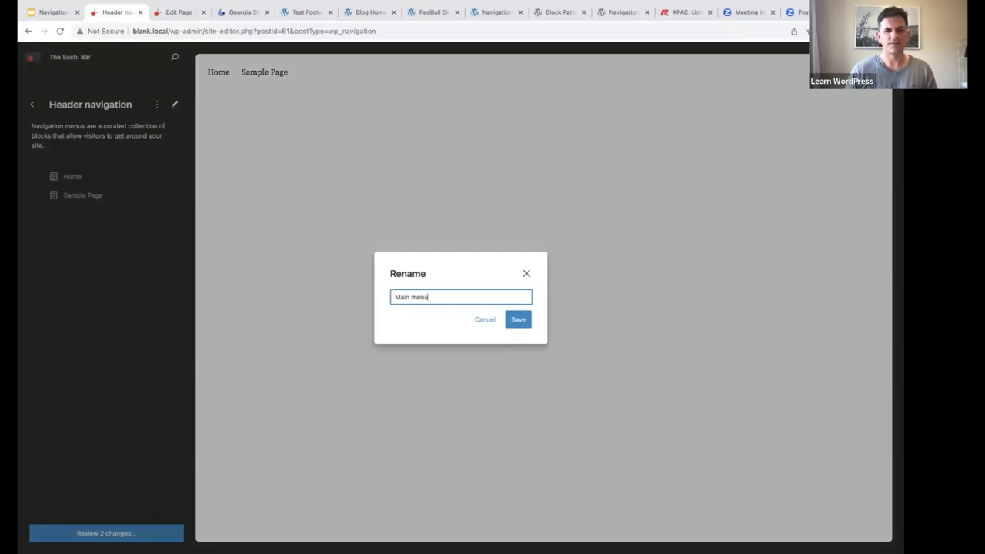
click(520, 320)
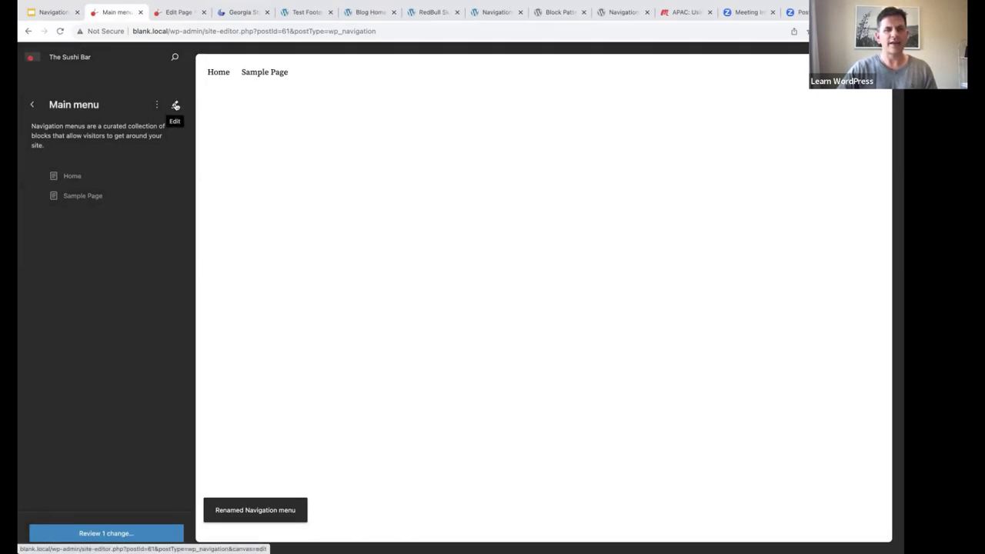
- Open Main menu in the editor, view its block list, and return to the menu overview
click(176, 106)
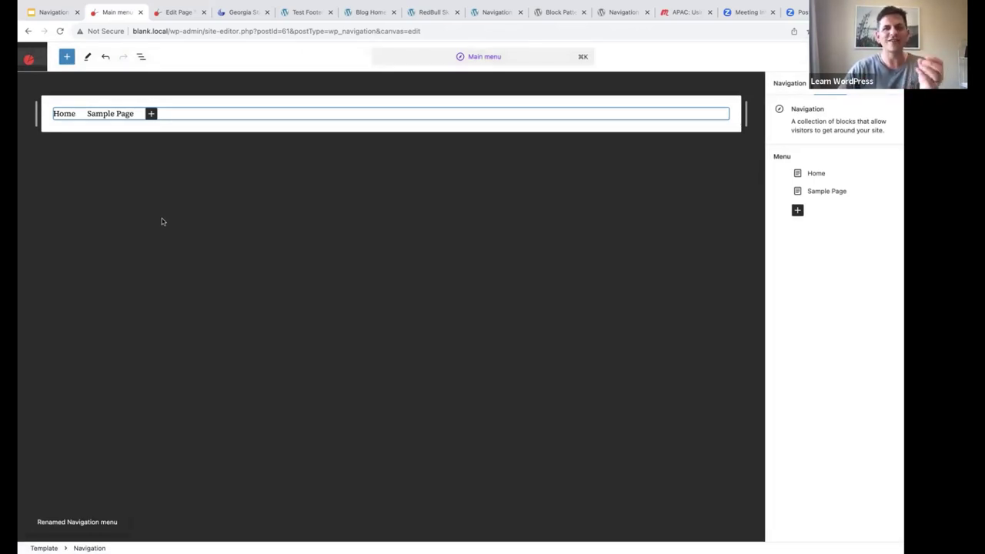
click(141, 57)
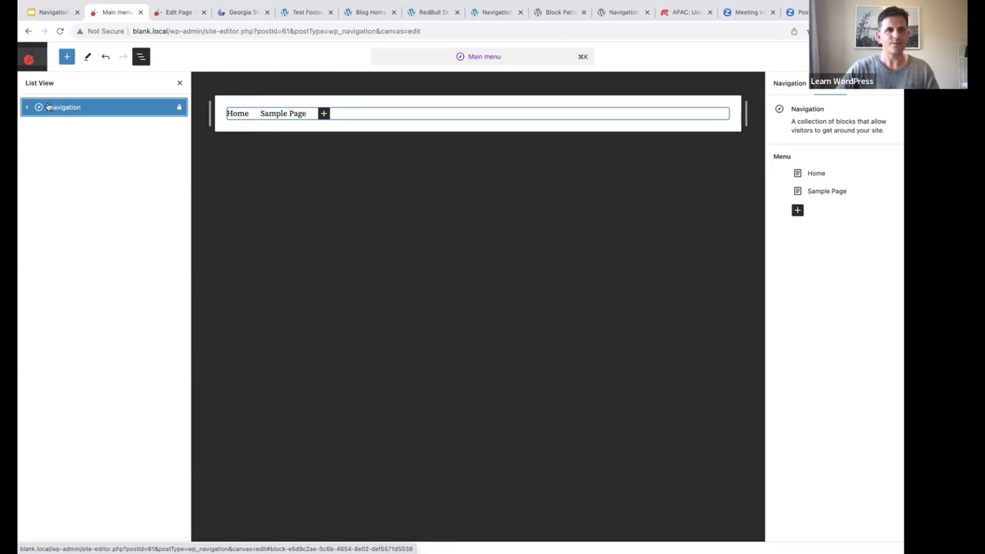
click(30, 59)
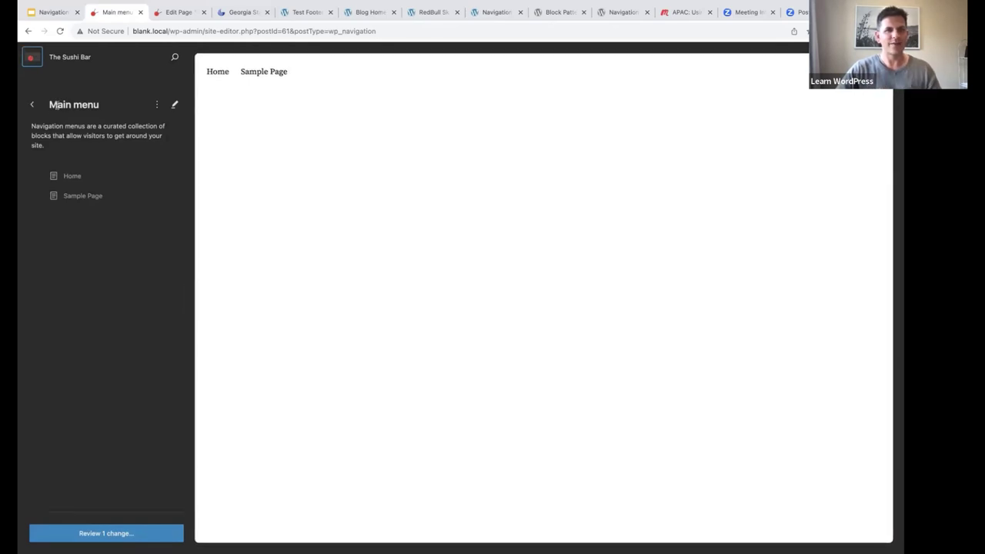
- Leave the navigation menus and open the Navigation block template for editing from the site's templates
click(33, 105)
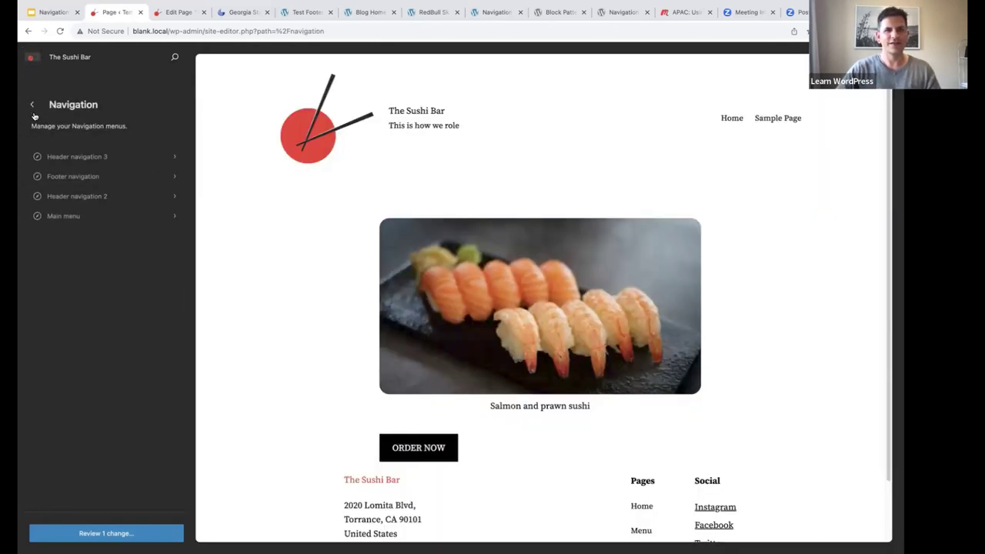
click(32, 105)
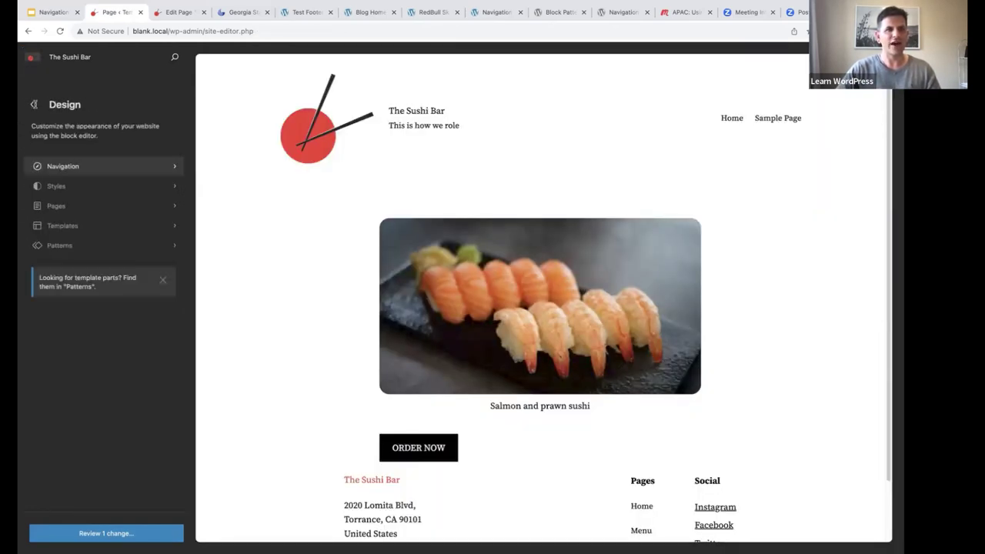
click(70, 228)
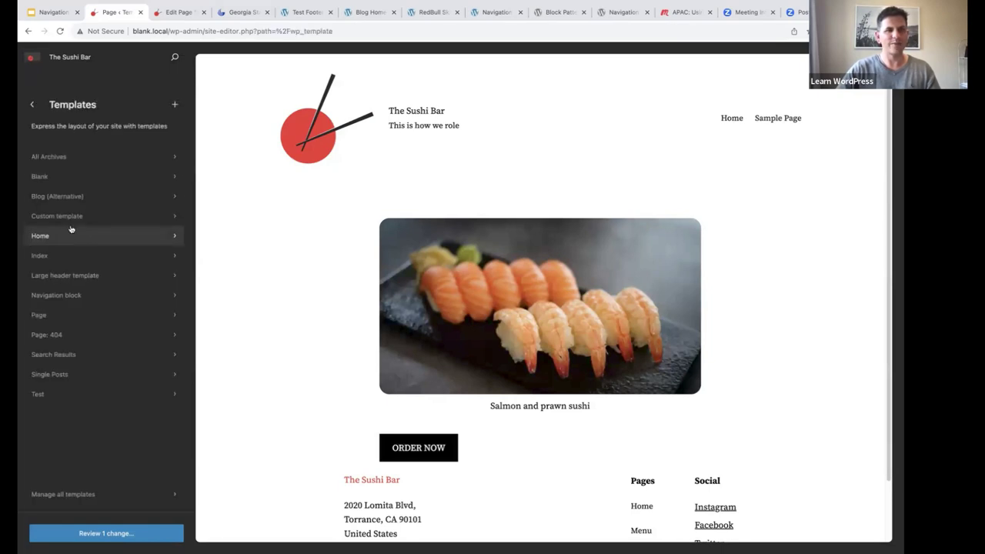
click(68, 297)
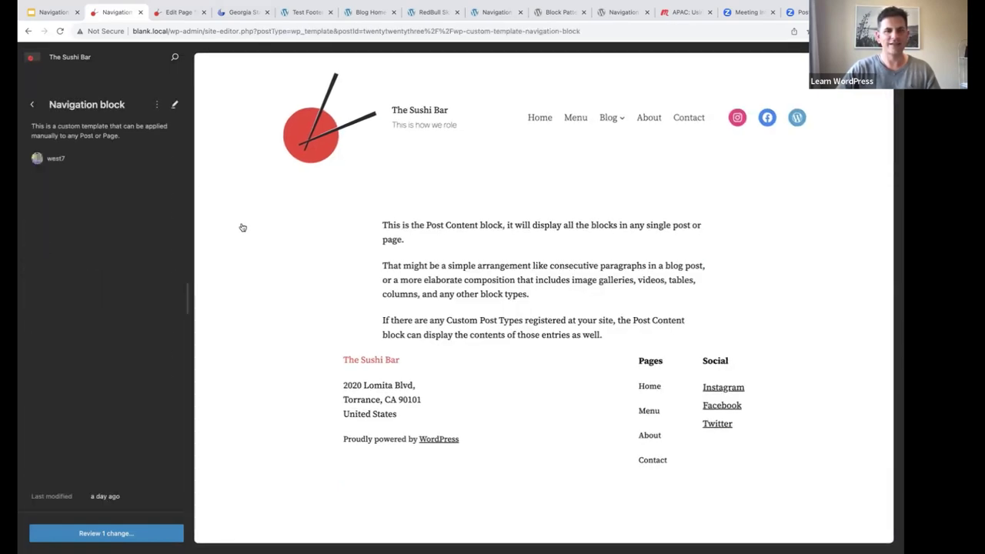
click(261, 230)
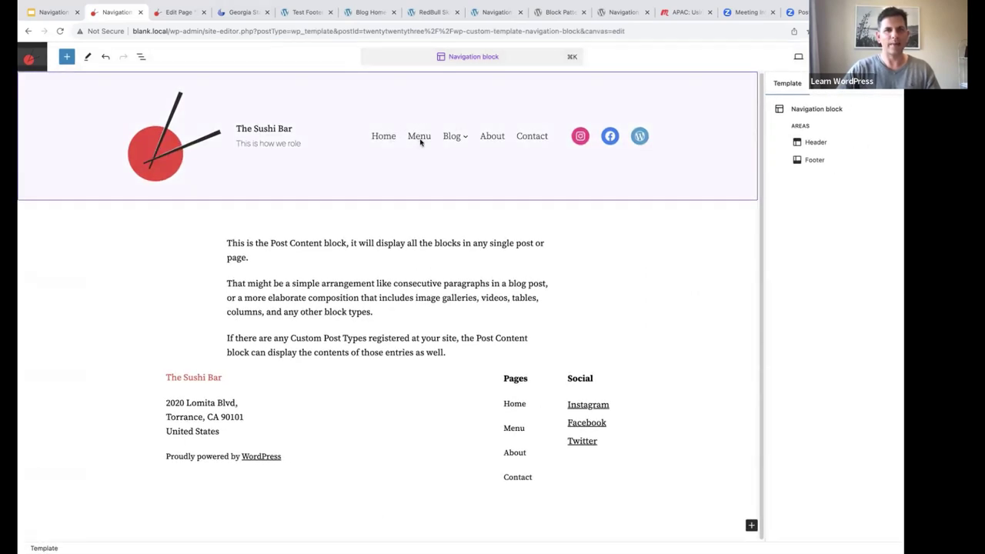
- Select the whole Navigation block in the template's header and examine its layout and display settings and its style options
click(420, 141)
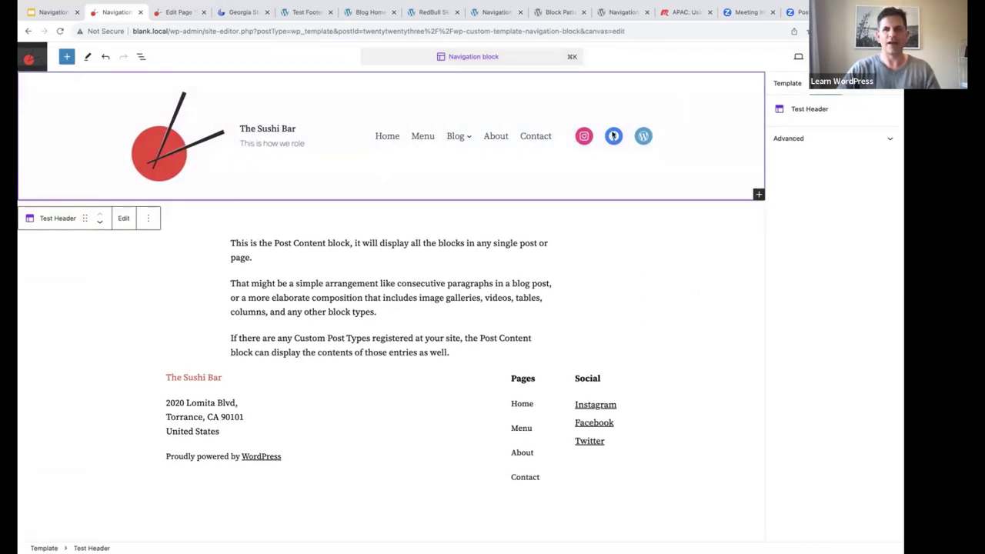
click(477, 136)
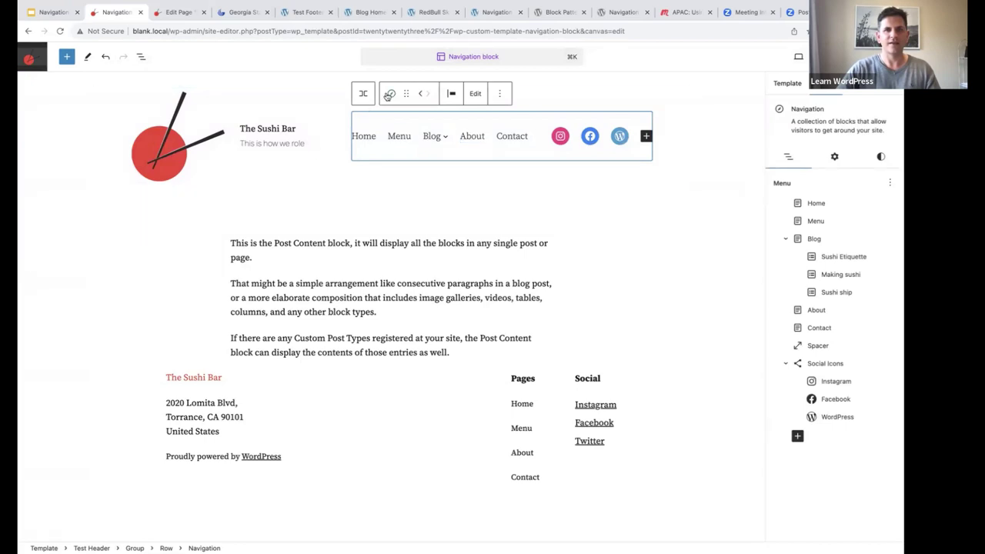
click(366, 94)
click(363, 94)
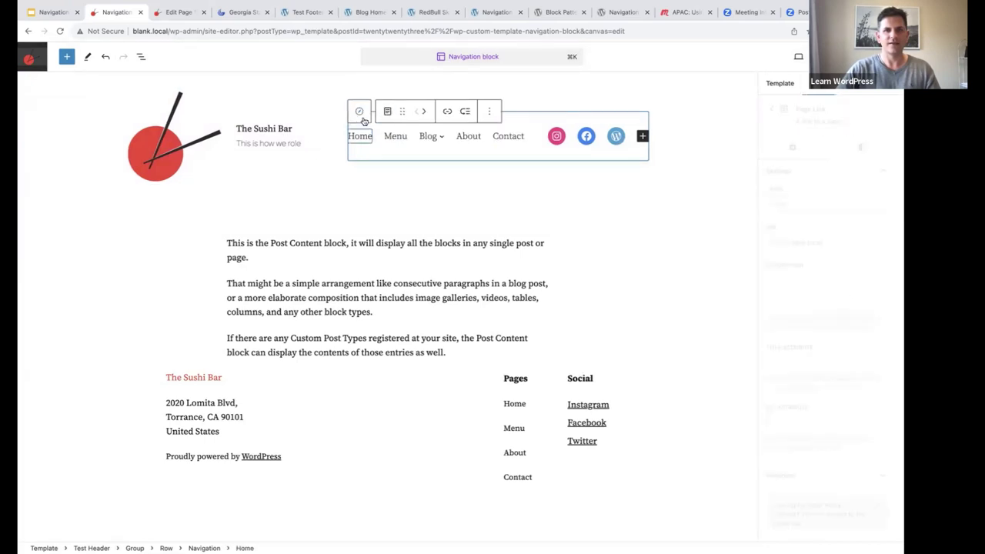
click(363, 135)
click(364, 112)
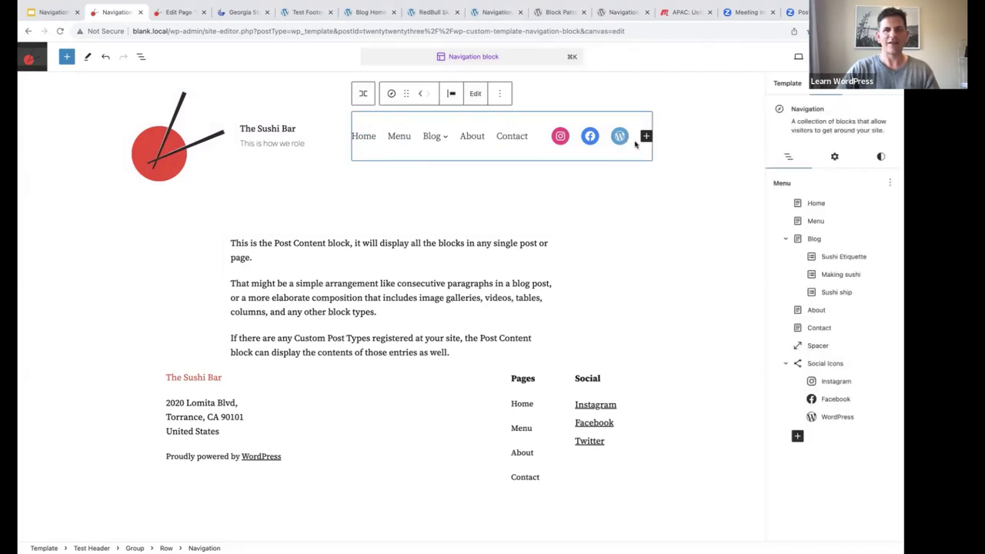
click(837, 156)
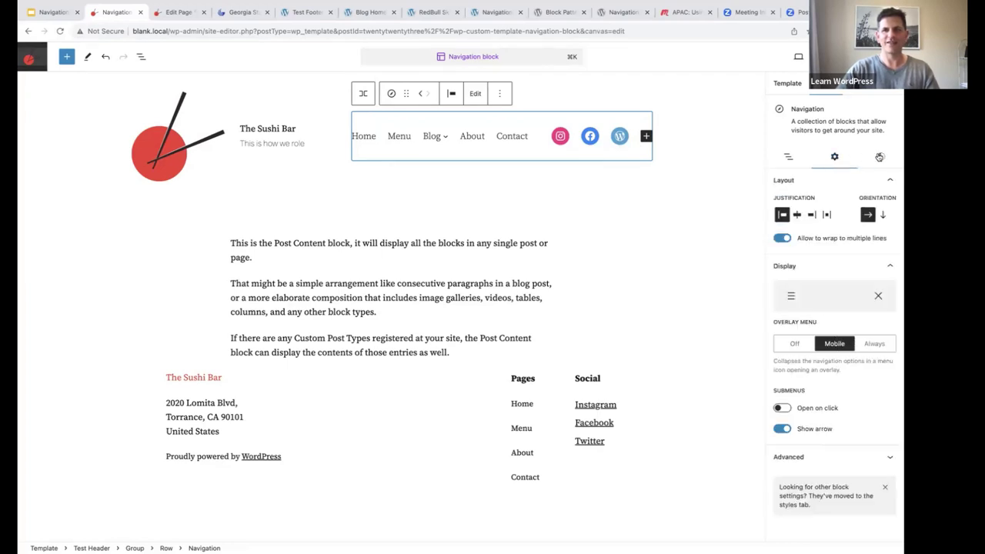
click(882, 157)
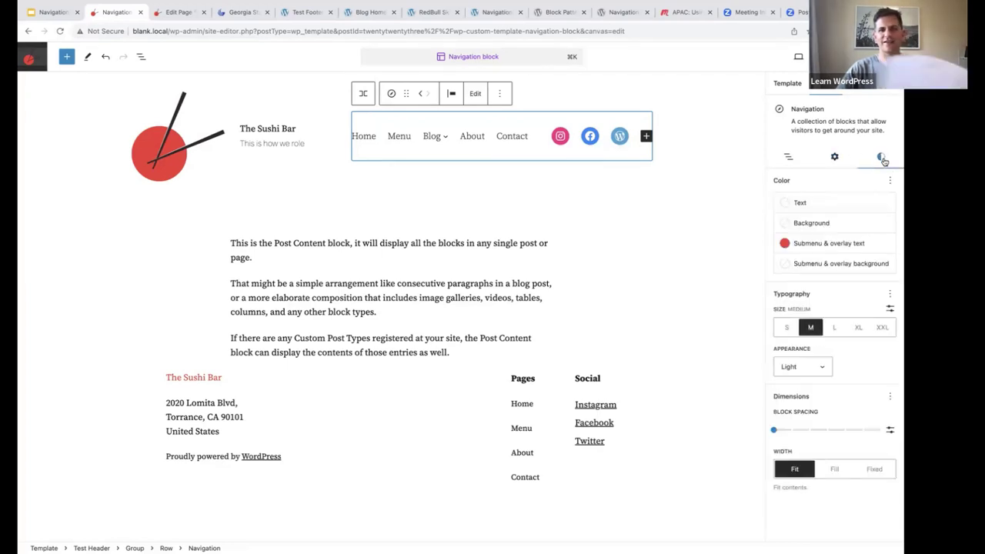